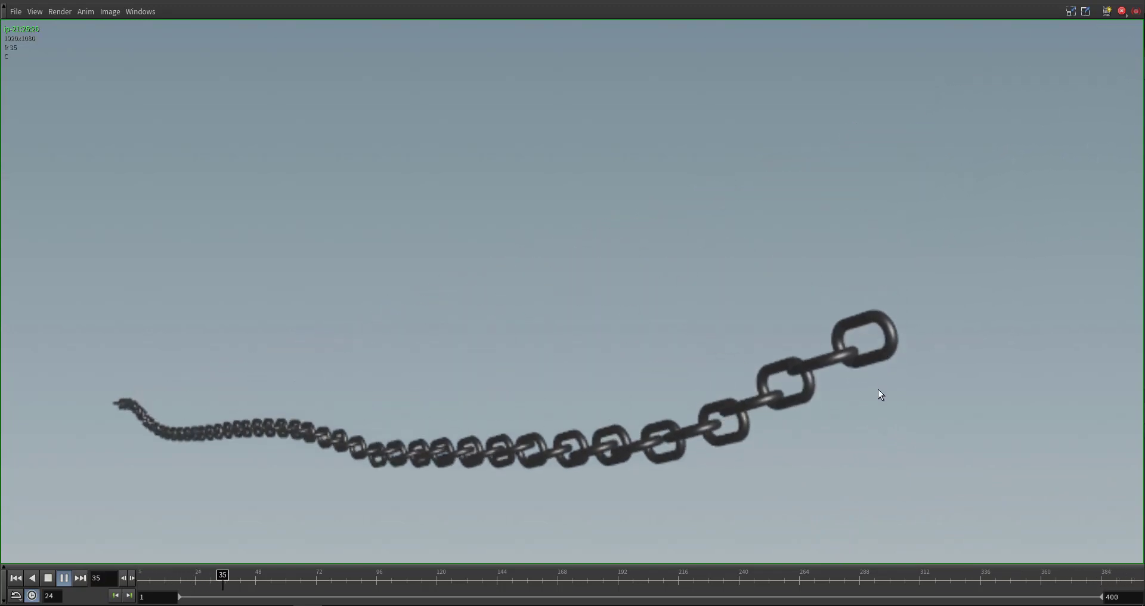
Scrub through the rendered chain animation from its early frames toward the end, and play it back
{"action": "left_click", "coordinate": [179, 575]}
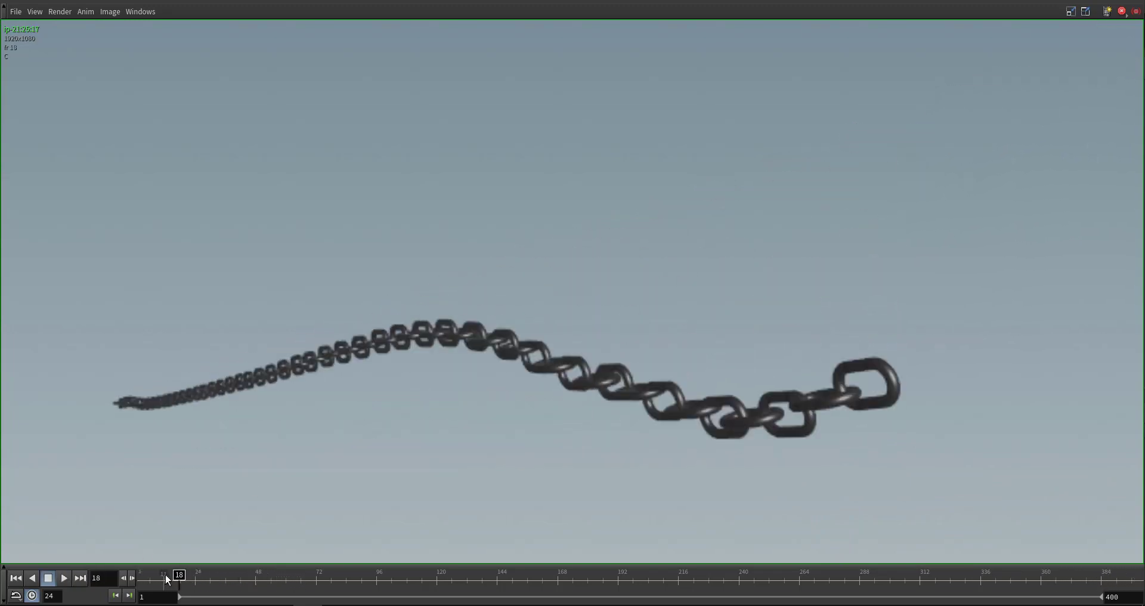
{"action": "left_click_drag", "start_coordinate": [167, 578], "coordinate": [143, 576]}
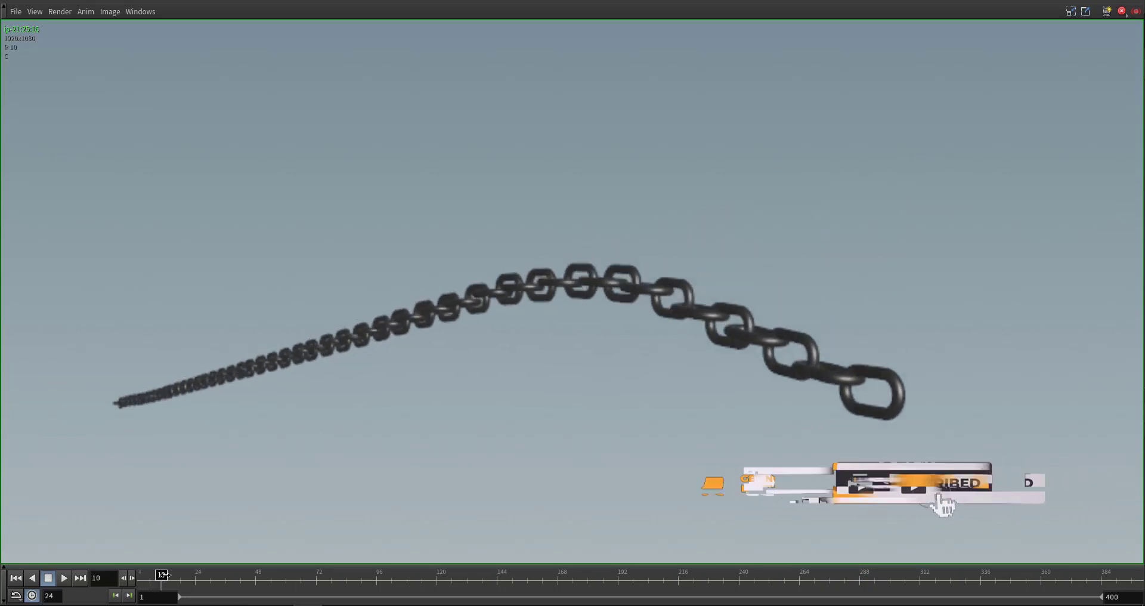
{"action": "left_click_drag", "start_coordinate": [157, 574], "coordinate": [745, 204]}
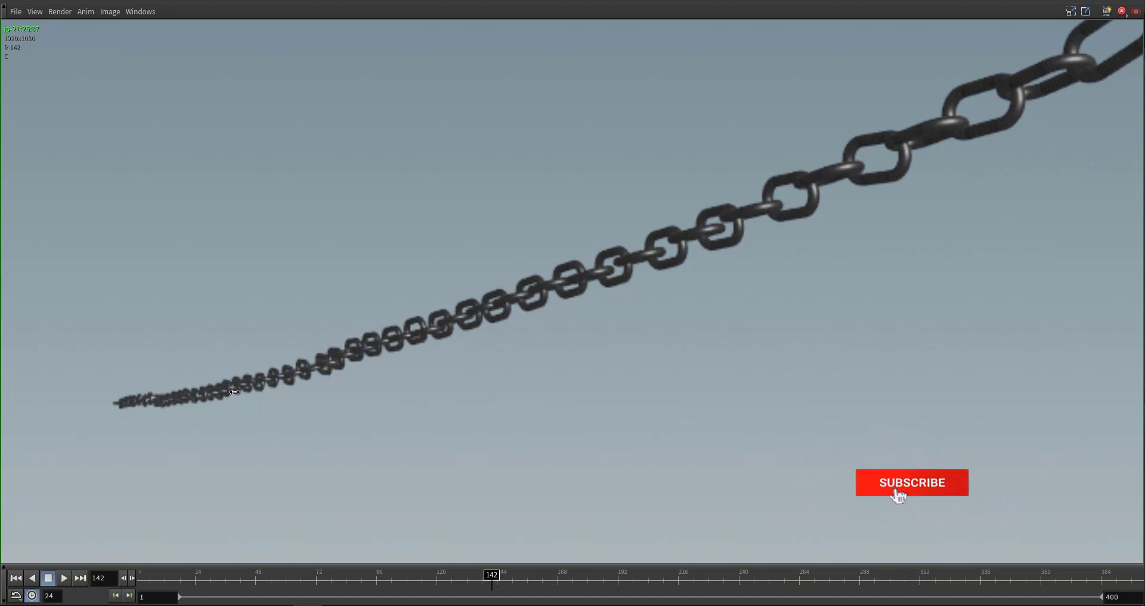
{"action": "left_click_drag", "start_coordinate": [483, 591], "coordinate": [1075, 543]}
{"action": "left_click_drag", "start_coordinate": [935, 554], "coordinate": [522, 459]}
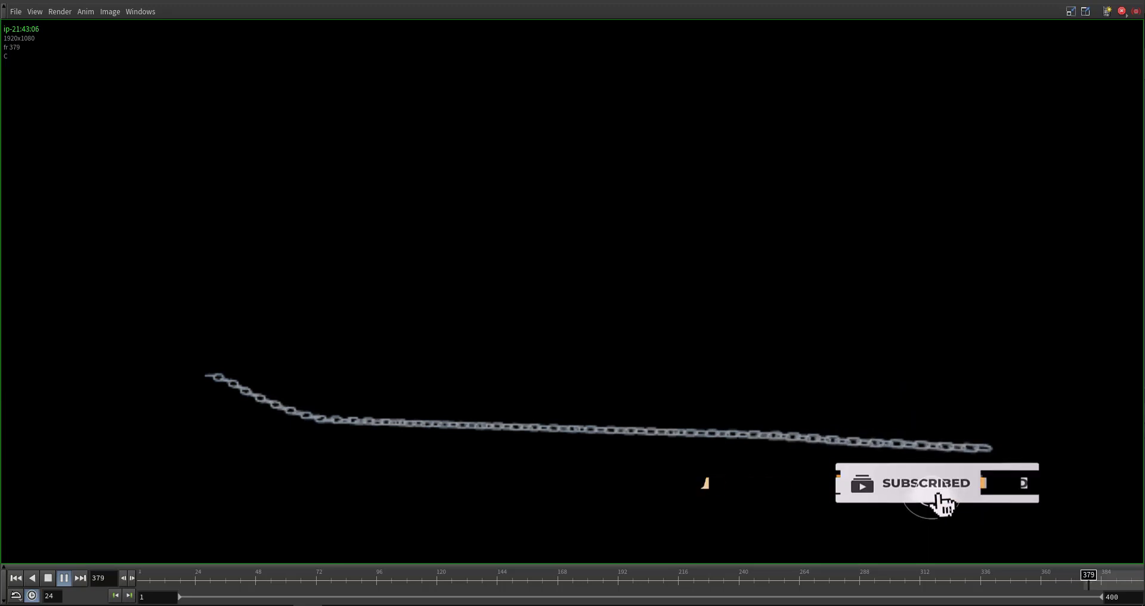
{"action": "left_click", "coordinate": [65, 578]}
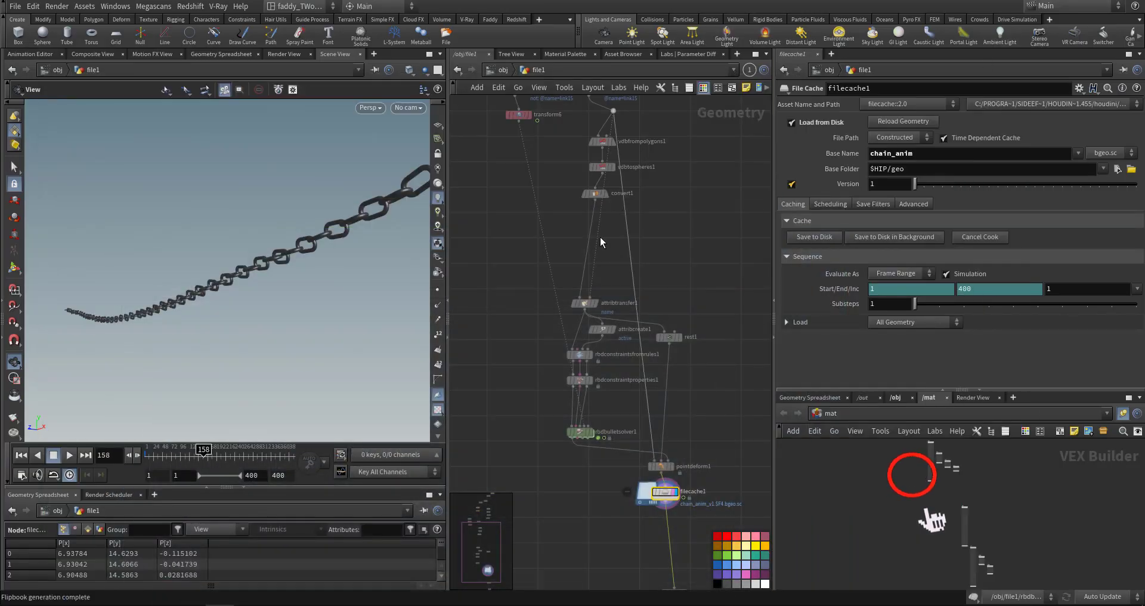
Switch to the browser and view the simple chain model's download page on CGTrader
{"action": "middle_click_drag", "start_coordinate": [572, 185], "coordinate": [585, 341]}
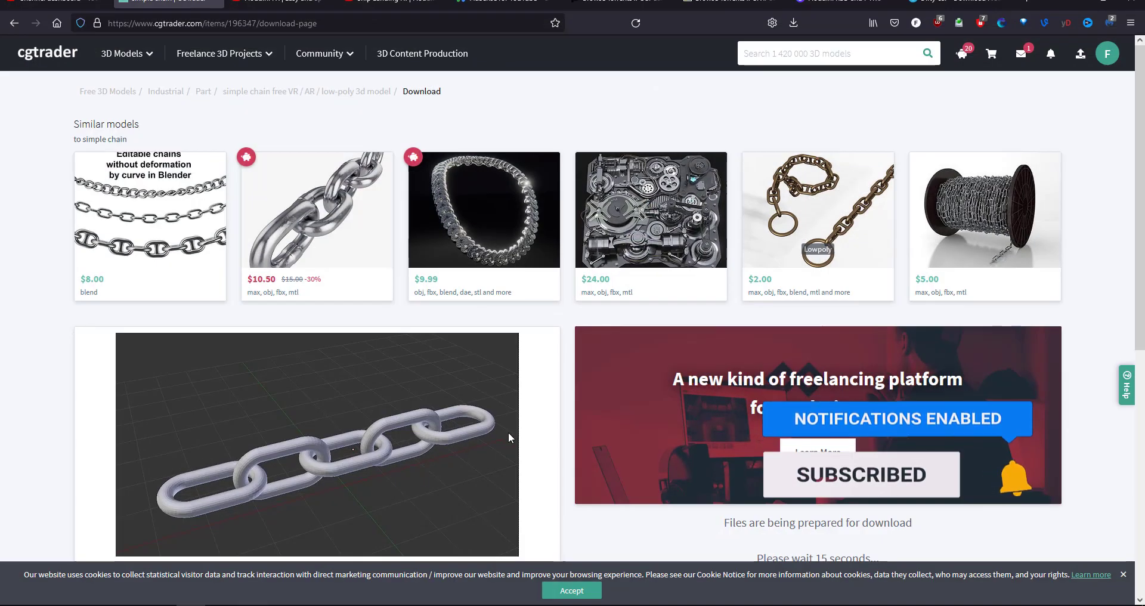
{"action": "scroll", "coordinate": [517, 412], "scroll_direction": "down", "scroll_amount": 3}
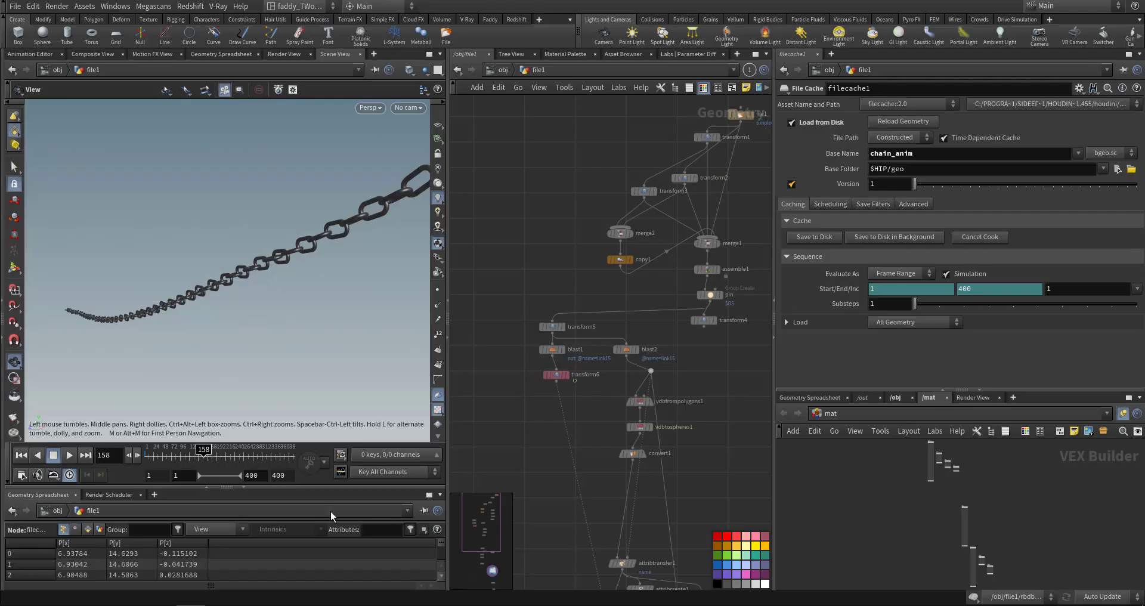
Switch to Houdini, display the file1 node that loads simplechain.obj, and inspect the imported chain up close
{"action": "middle_click_drag", "start_coordinate": [621, 258], "coordinate": [613, 293]}
{"action": "middle_click_drag", "start_coordinate": [685, 267], "coordinate": [616, 308]}
{"action": "scroll", "coordinate": [617, 313], "scroll_direction": "up", "scroll_amount": 7}
{"action": "middle_click_drag", "start_coordinate": [646, 342], "coordinate": [733, 233]}
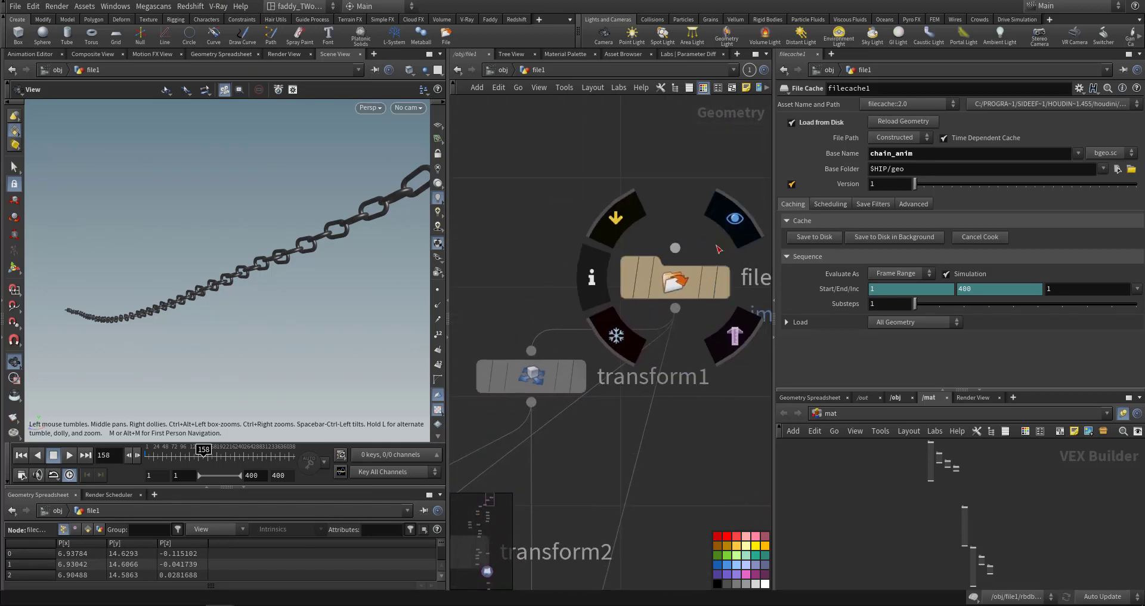
{"action": "middle_click_drag", "start_coordinate": [695, 408], "coordinate": [618, 429]}
{"action": "scroll", "coordinate": [618, 429], "scroll_direction": "up", "scroll_amount": 1}
{"action": "middle_click_drag", "start_coordinate": [667, 380], "coordinate": [631, 402]}
{"action": "left_click", "coordinate": [610, 313]}
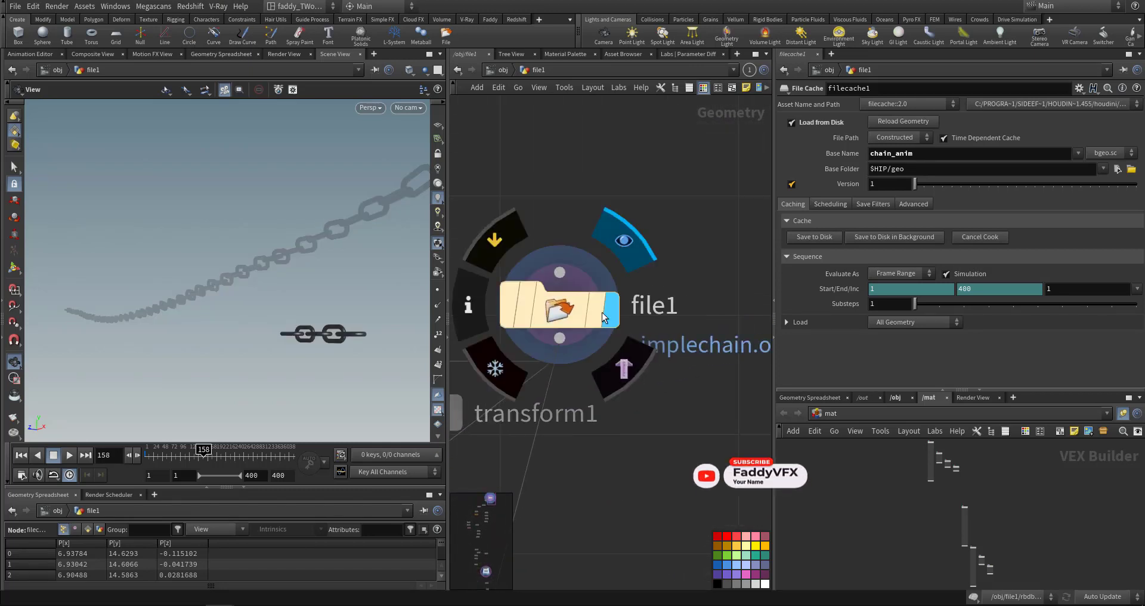
{"action": "left_click", "coordinate": [582, 313]}
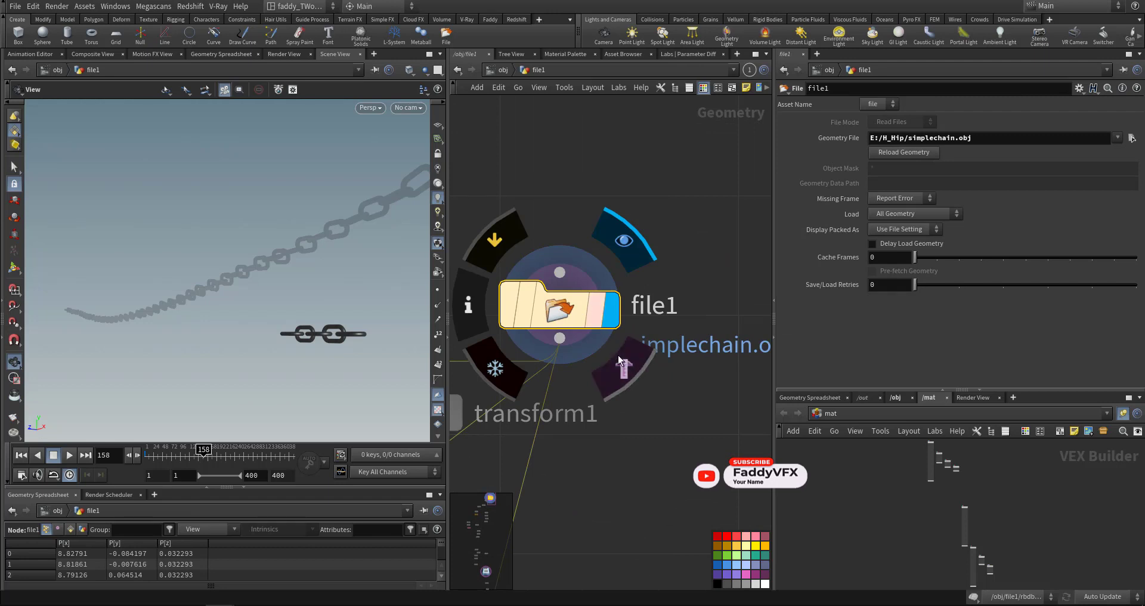
{"action": "left_click_drag", "start_coordinate": [309, 369], "coordinate": [263, 309]}
{"action": "key", "text": "h"}
{"action": "right_click_drag", "start_coordinate": [263, 309], "coordinate": [353, 287]}
{"action": "left_click_drag", "start_coordinate": [354, 287], "coordinate": [268, 319]}
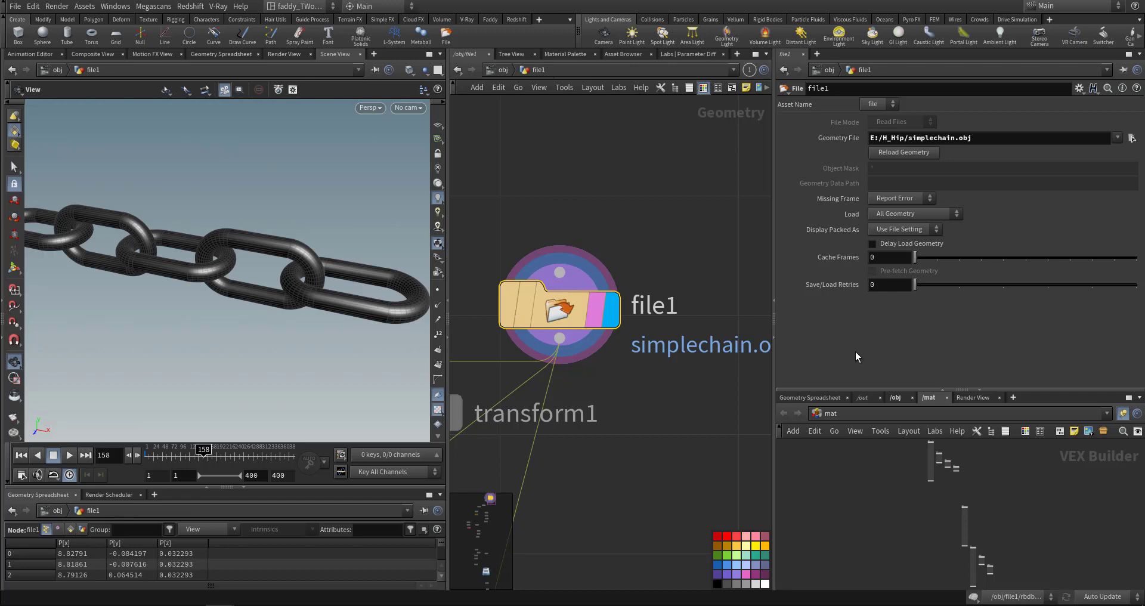
Examine the oxidizedsteel material's settings in the material palette and return to the geometry network
{"action": "middle_click_drag", "start_coordinate": [907, 479], "coordinate": [892, 502]}
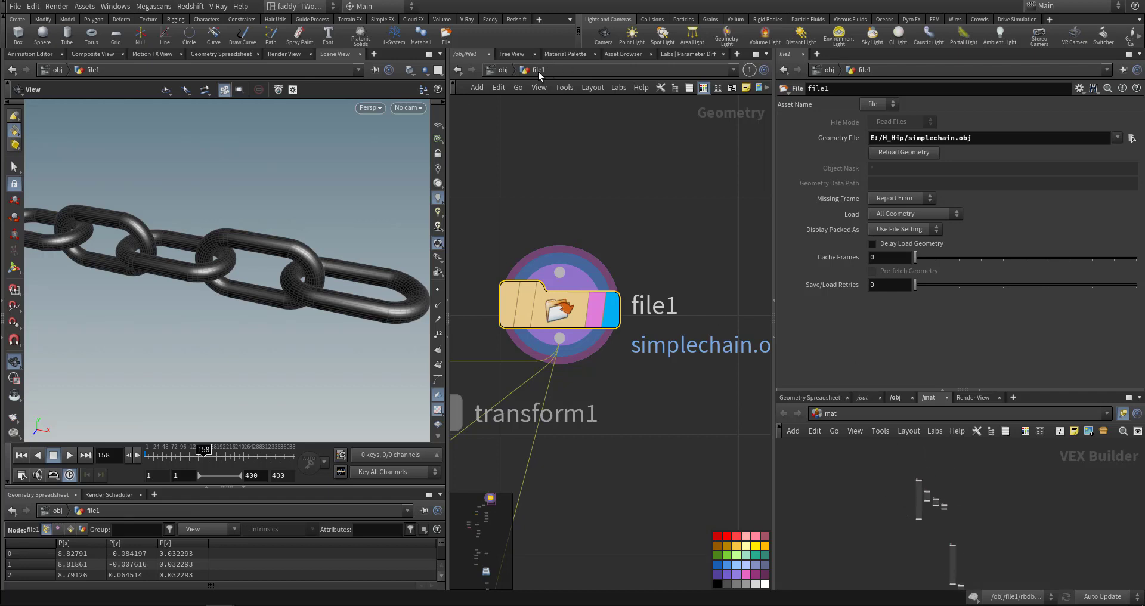
{"action": "left_click", "coordinate": [558, 54]}
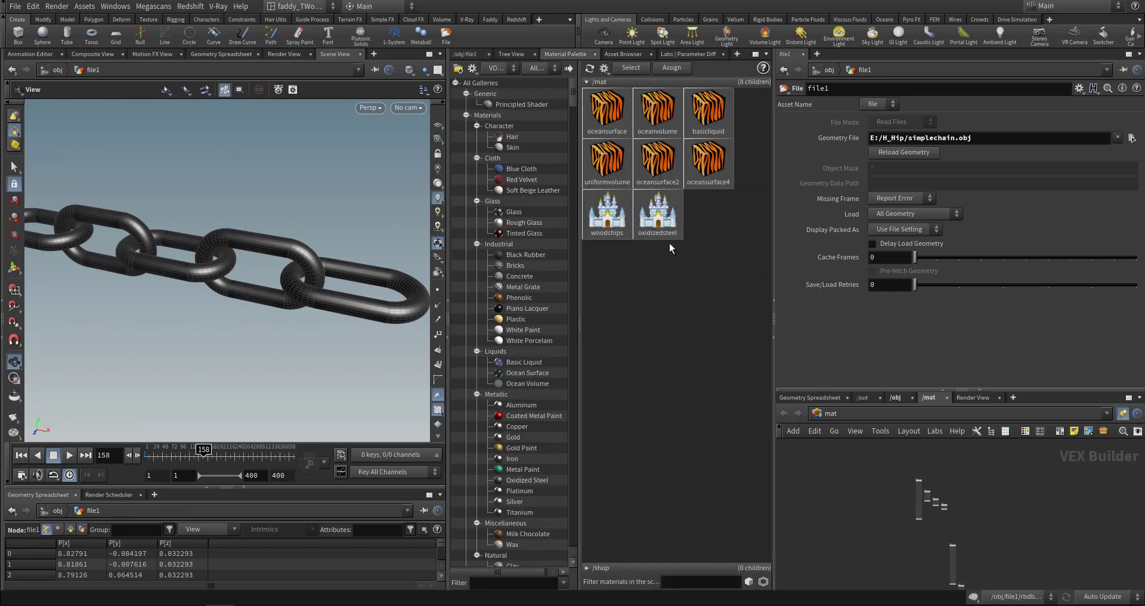
{"action": "left_click", "coordinate": [656, 220]}
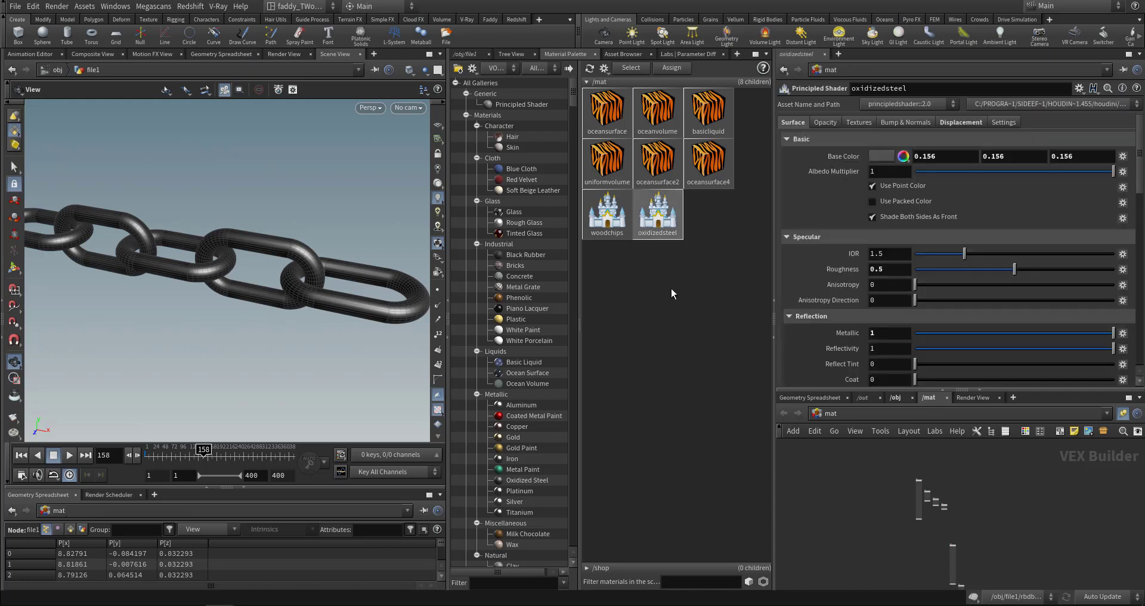
{"action": "left_click", "coordinate": [466, 54]}
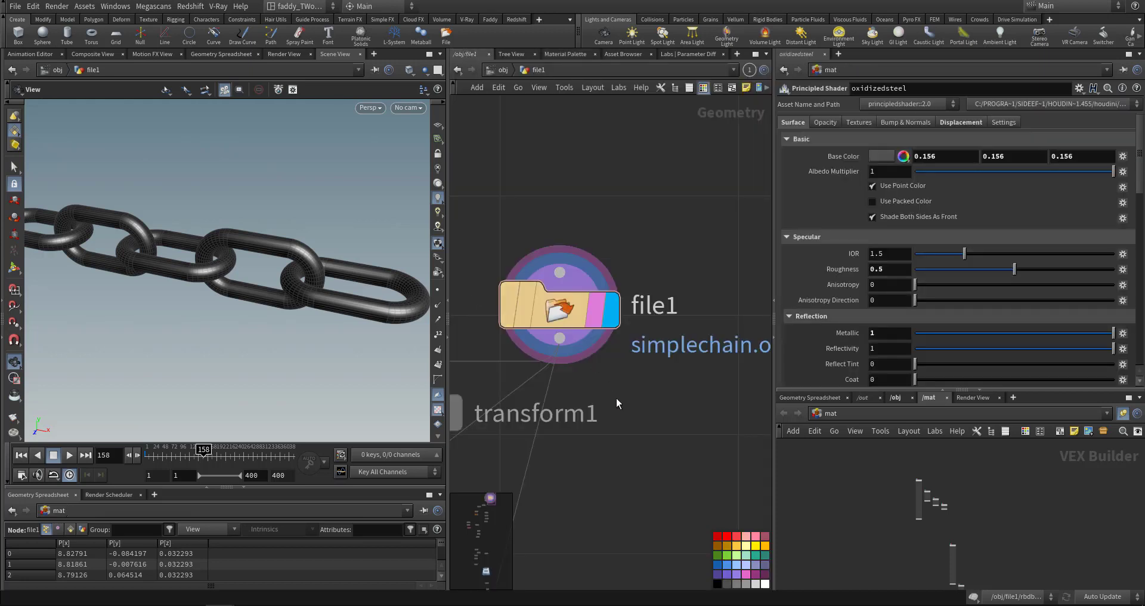
Display transform1, compare its chain segment with the templated file1 segment, and turn off file1's template flag
{"action": "left_click", "coordinate": [604, 276]}
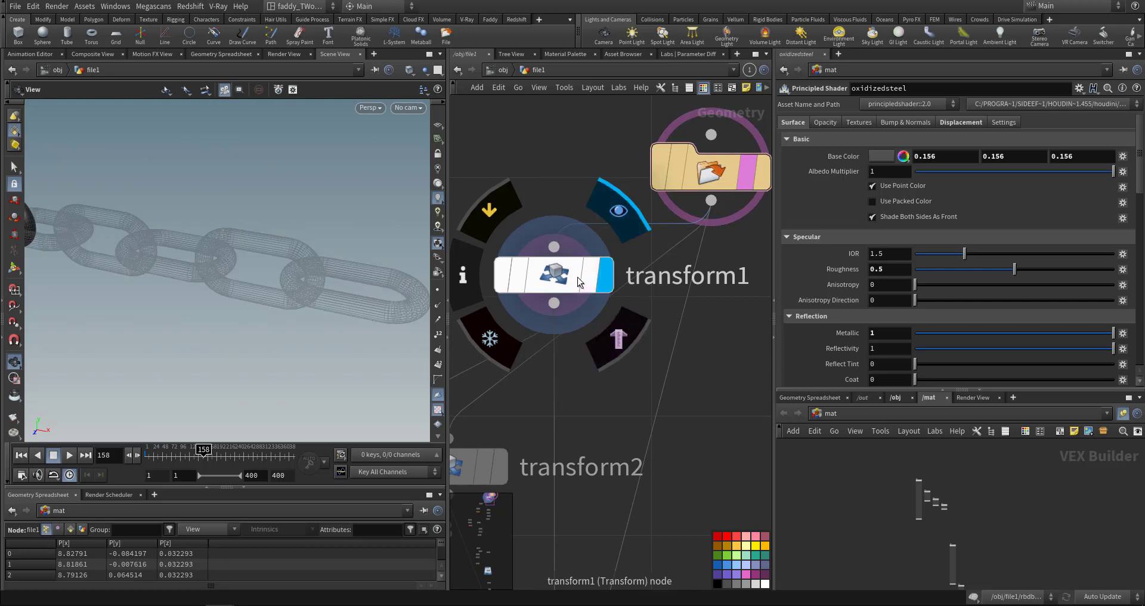
{"action": "left_click", "coordinate": [579, 282]}
{"action": "left_click_drag", "start_coordinate": [149, 281], "coordinate": [242, 250]}
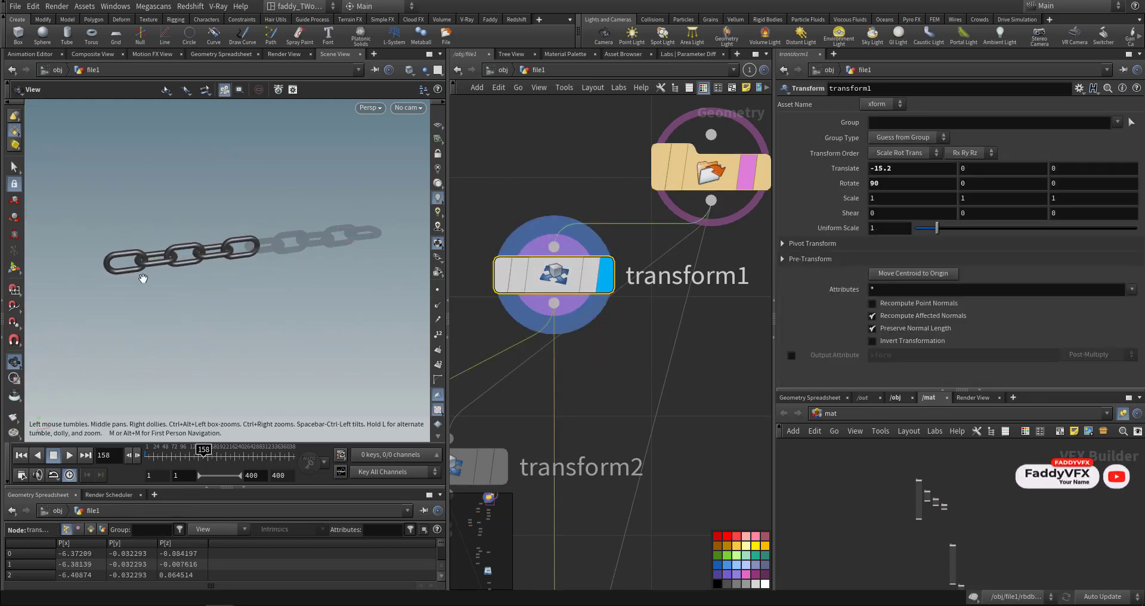
{"action": "left_click_drag", "start_coordinate": [308, 248], "coordinate": [401, 240]}
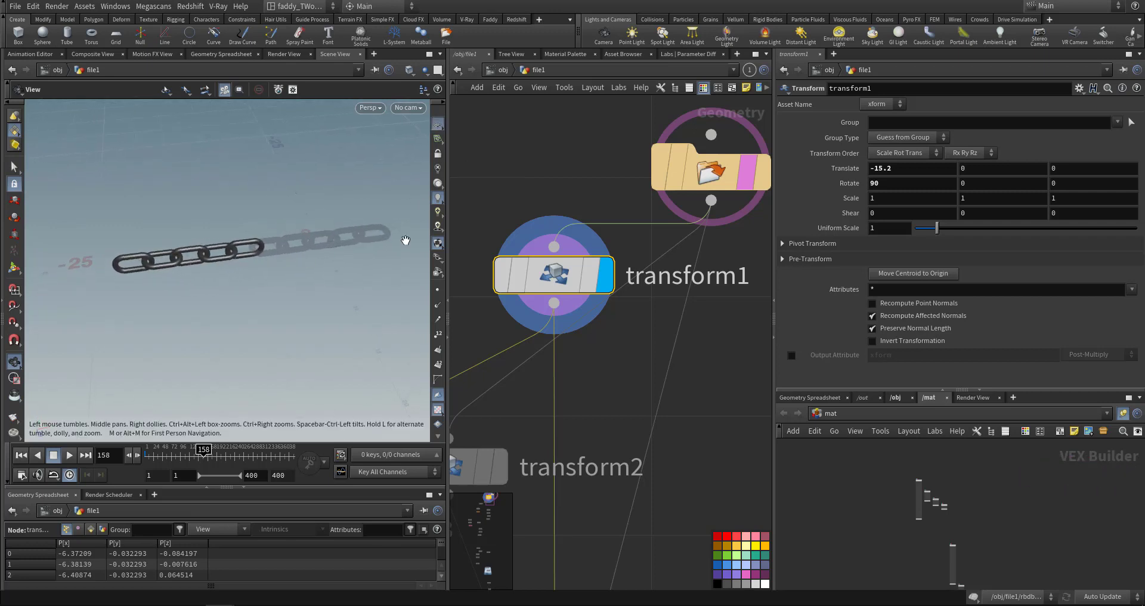
{"action": "left_click", "coordinate": [747, 172]}
Display transform2 with transform1 templated and examine how the two chain segments line up
{"action": "middle_click_drag", "start_coordinate": [602, 333], "coordinate": [664, 238]}
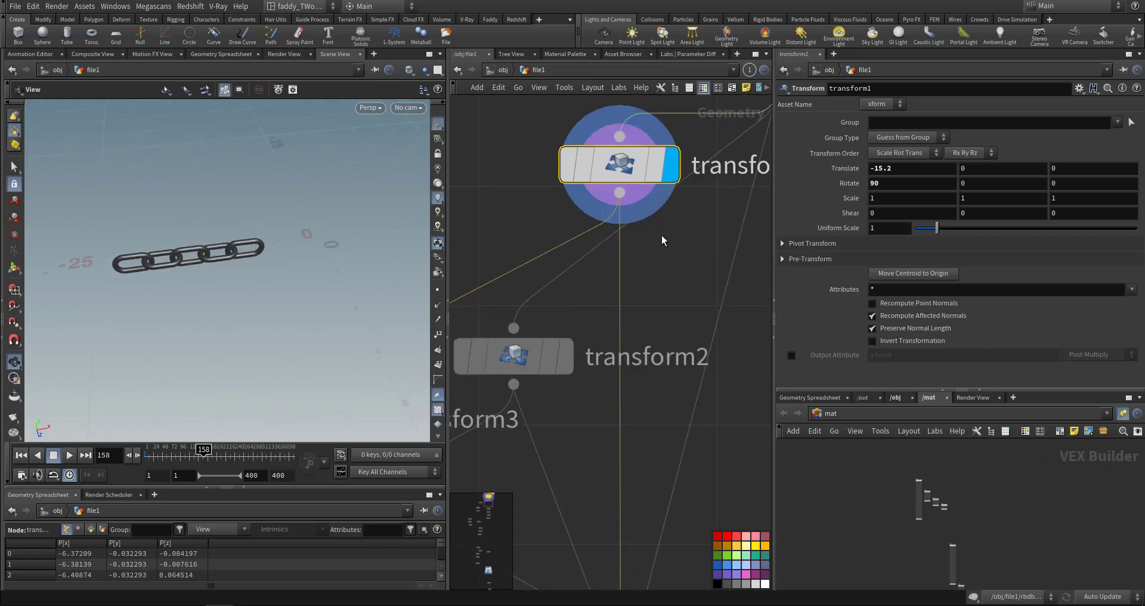
{"action": "scroll", "coordinate": [662, 247], "scroll_direction": "down", "scroll_amount": 3}
{"action": "middle_click_drag", "start_coordinate": [144, 266], "coordinate": [361, 255]}
{"action": "middle_click_drag", "start_coordinate": [198, 272], "coordinate": [312, 263]}
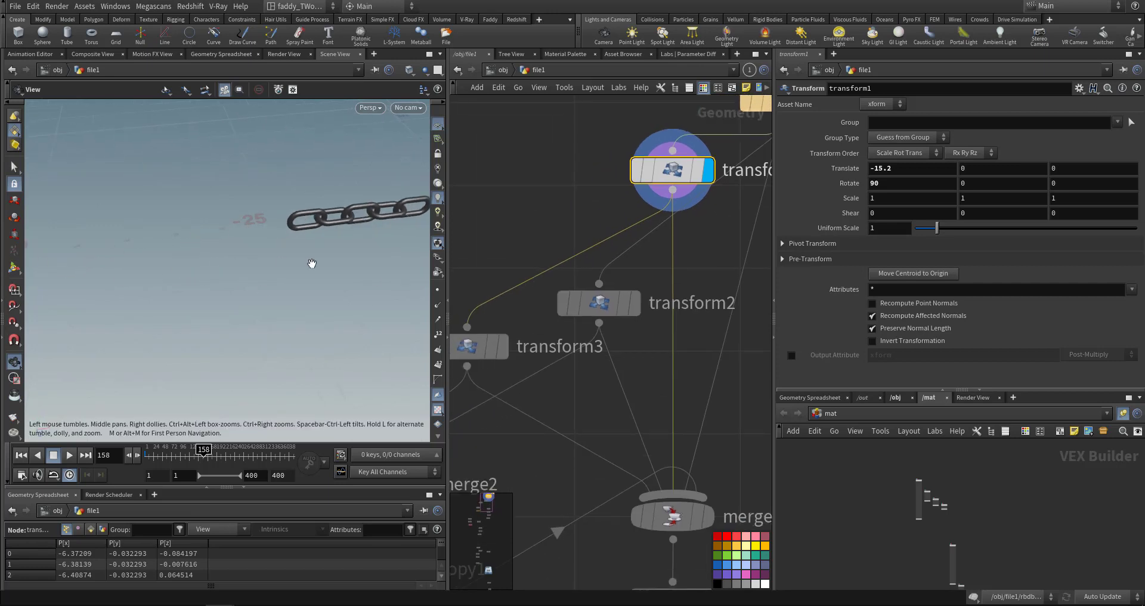
{"action": "key", "text": "r"}
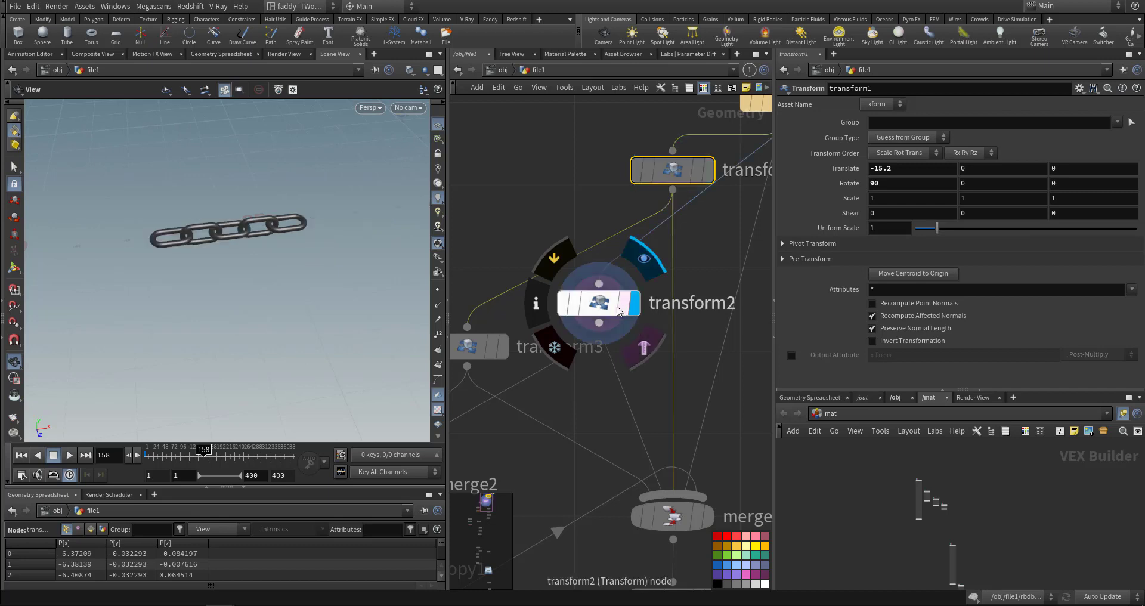
{"action": "left_click", "coordinate": [600, 304]}
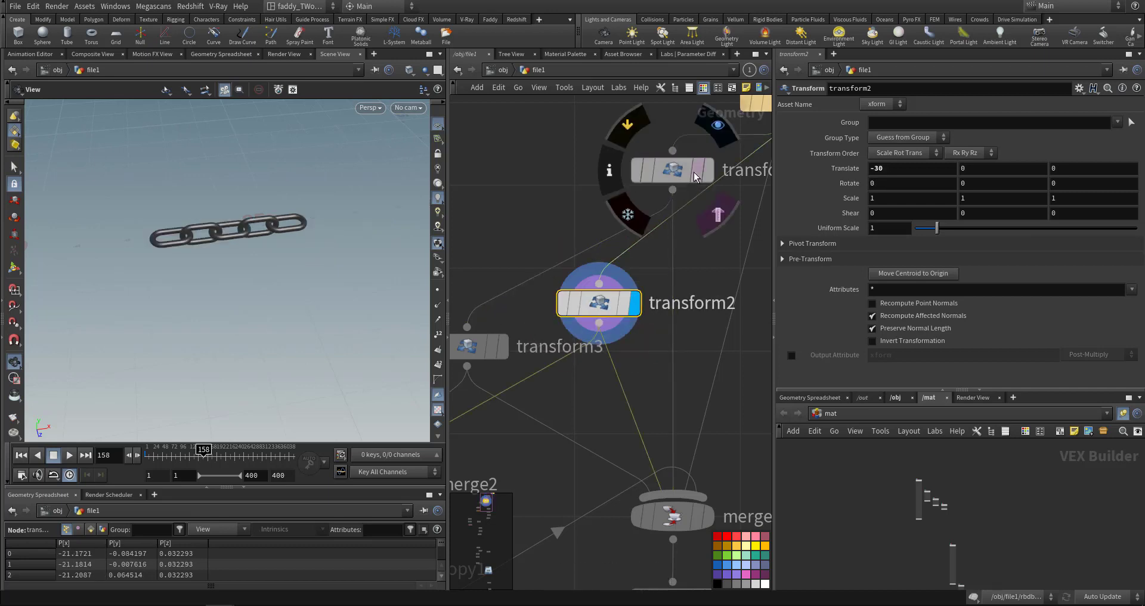
{"action": "left_click", "coordinate": [715, 212]}
{"action": "left_click_drag", "start_coordinate": [302, 235], "coordinate": [290, 224]}
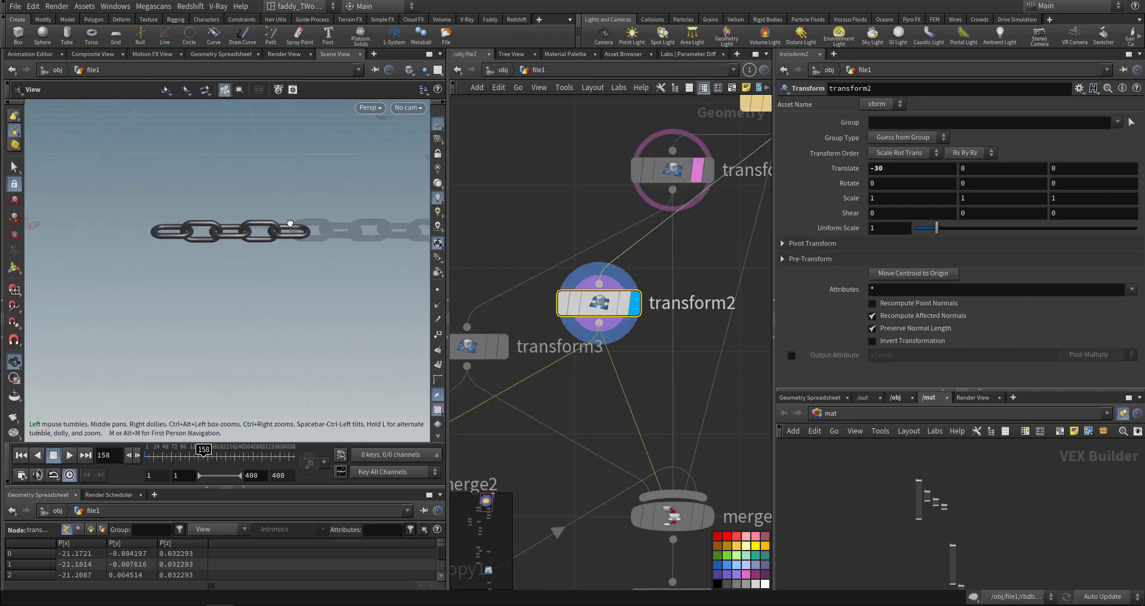
{"action": "right_click_drag", "start_coordinate": [315, 214], "coordinate": [351, 222]}
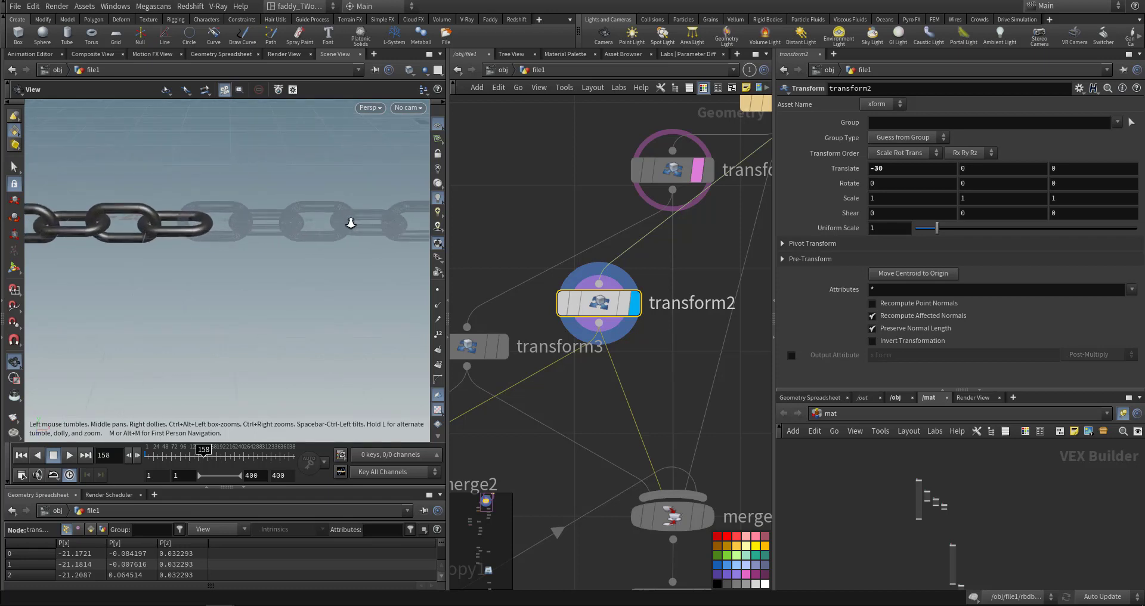
Display transform3 with transform2 templated and examine where their chain segments connect
{"action": "middle_click_drag", "start_coordinate": [538, 230], "coordinate": [595, 209]}
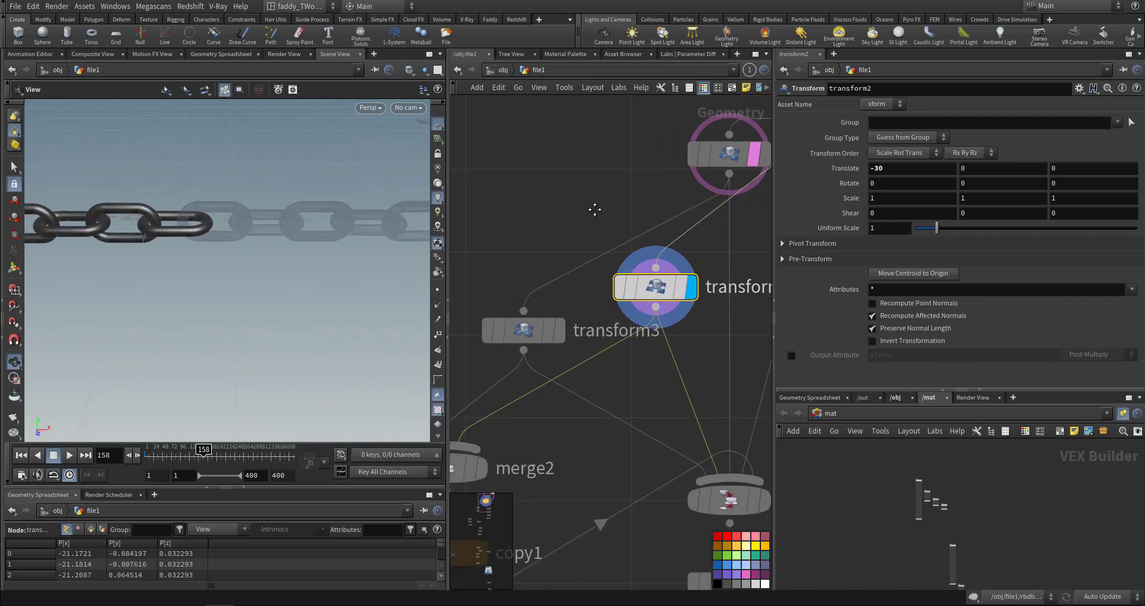
{"action": "left_click", "coordinate": [561, 331]}
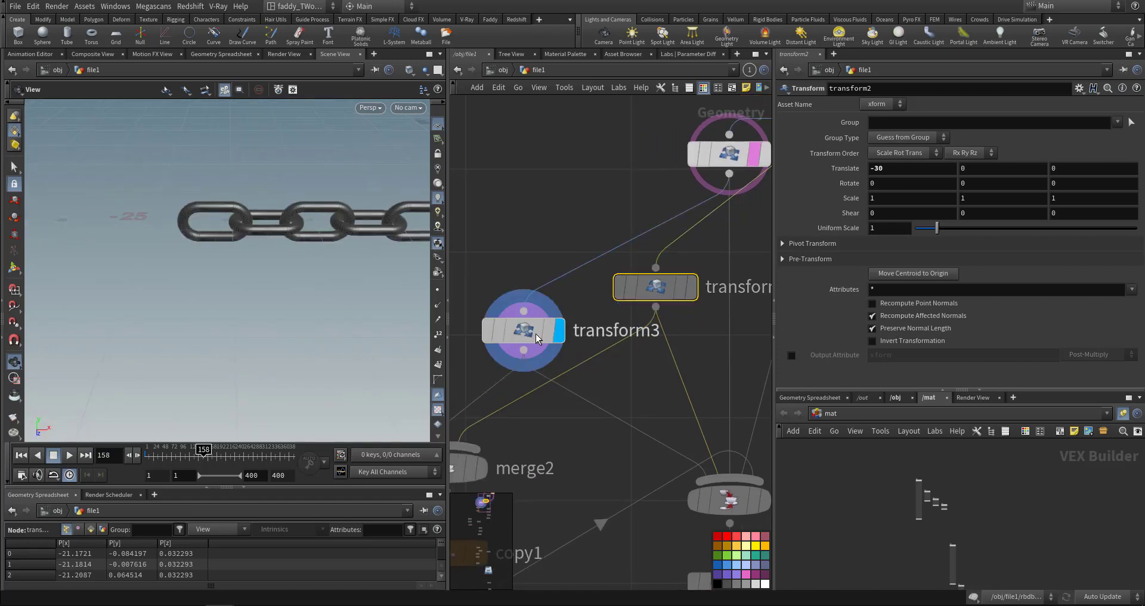
{"action": "middle_click_drag", "start_coordinate": [344, 255], "coordinate": [264, 260]}
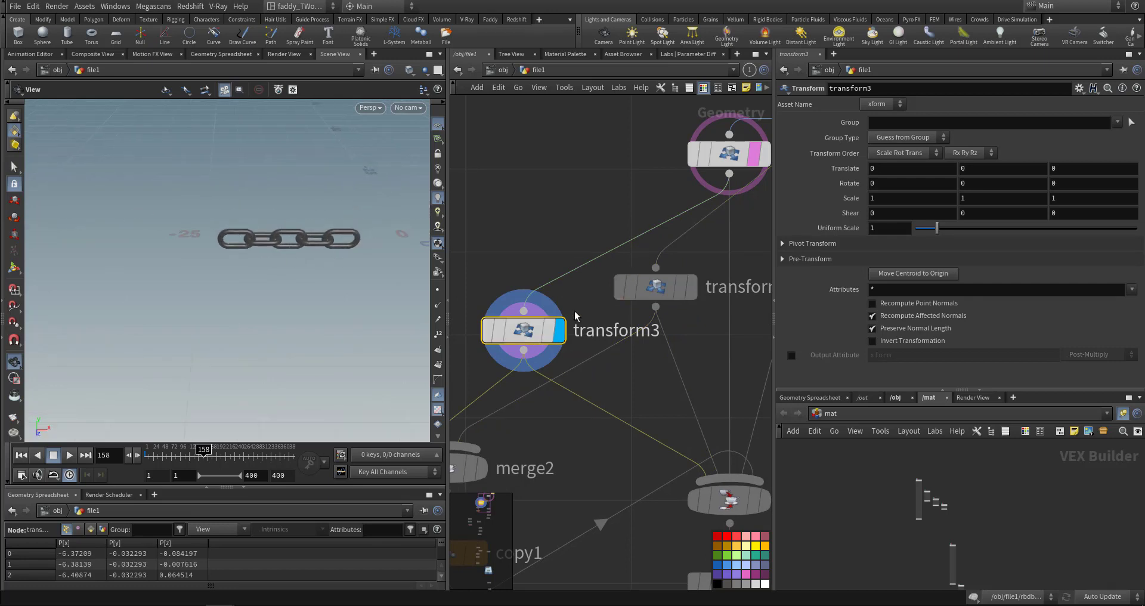
{"action": "mouse_move", "coordinate": [604, 305]}
{"action": "mouse_move", "coordinate": [659, 292]}
{"action": "left_click", "coordinate": [699, 332]}
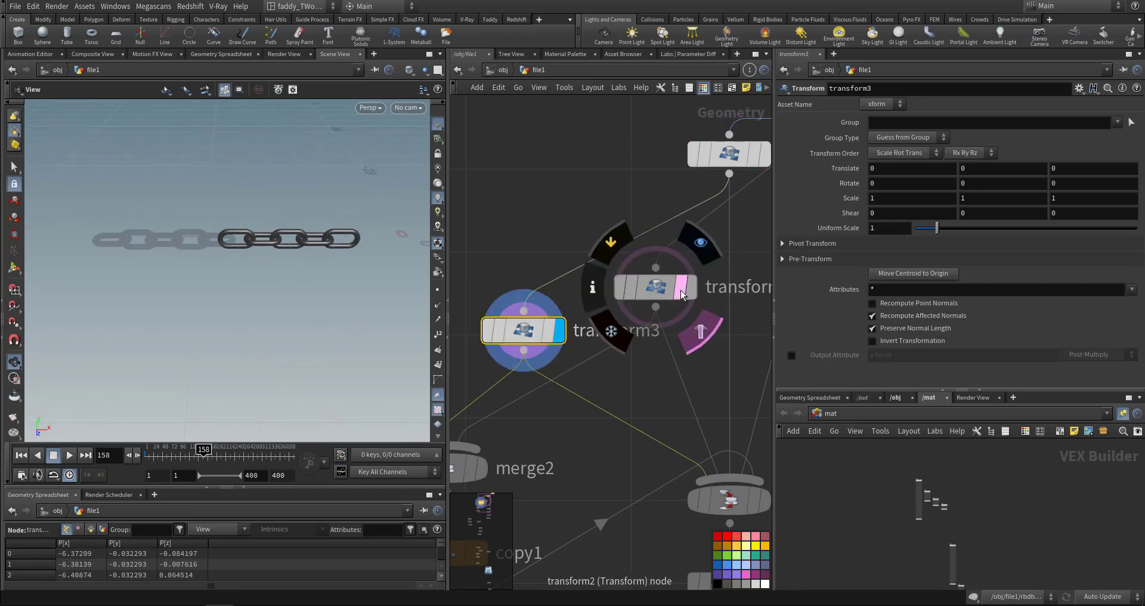
{"action": "right_click_drag", "start_coordinate": [266, 267], "coordinate": [348, 254]}
{"action": "left_click_drag", "start_coordinate": [307, 244], "coordinate": [335, 255]}
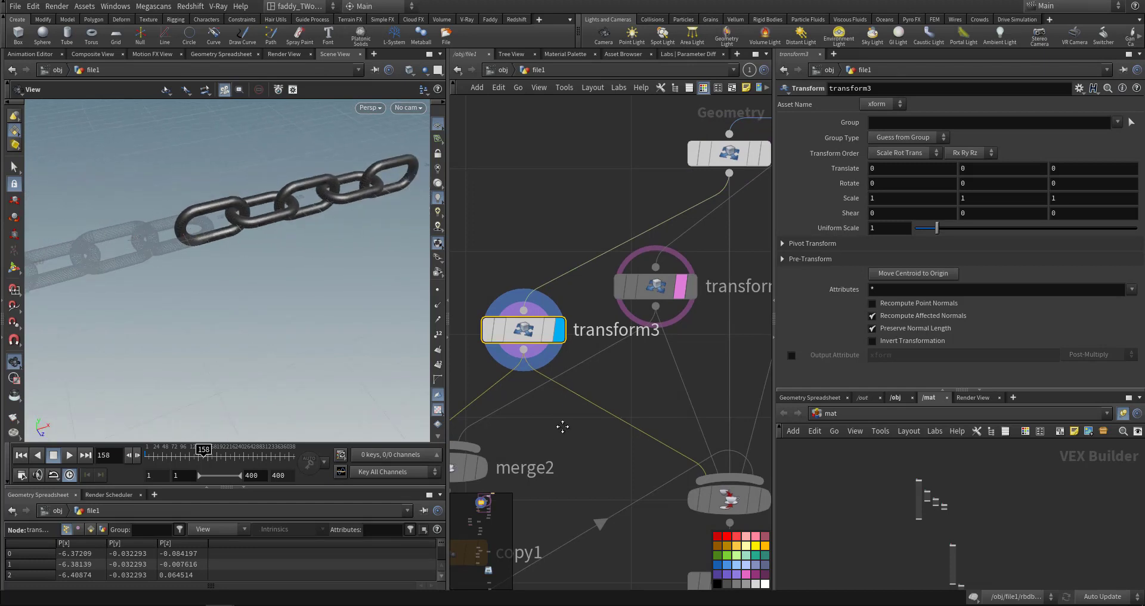
Display the merge2 node and inspect the chain combining transform3 and transform2 from several angles
{"action": "middle_click_drag", "start_coordinate": [489, 472], "coordinate": [608, 337]}
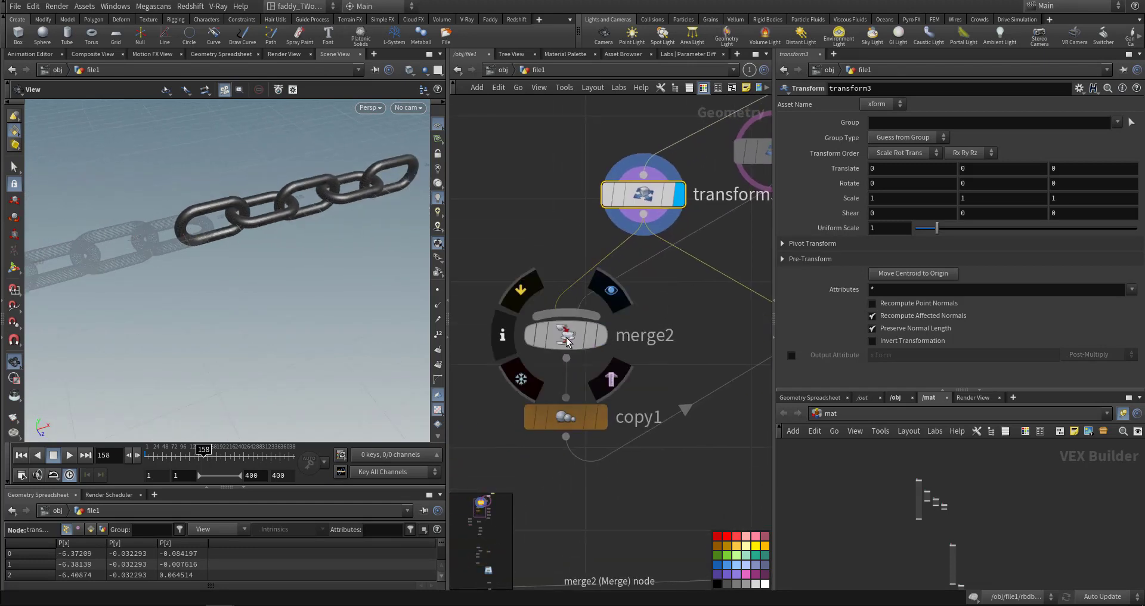
{"action": "left_click", "coordinate": [602, 339]}
{"action": "left_click", "coordinate": [554, 336]}
{"action": "scroll", "coordinate": [238, 301], "scroll_direction": "down", "scroll_amount": 5}
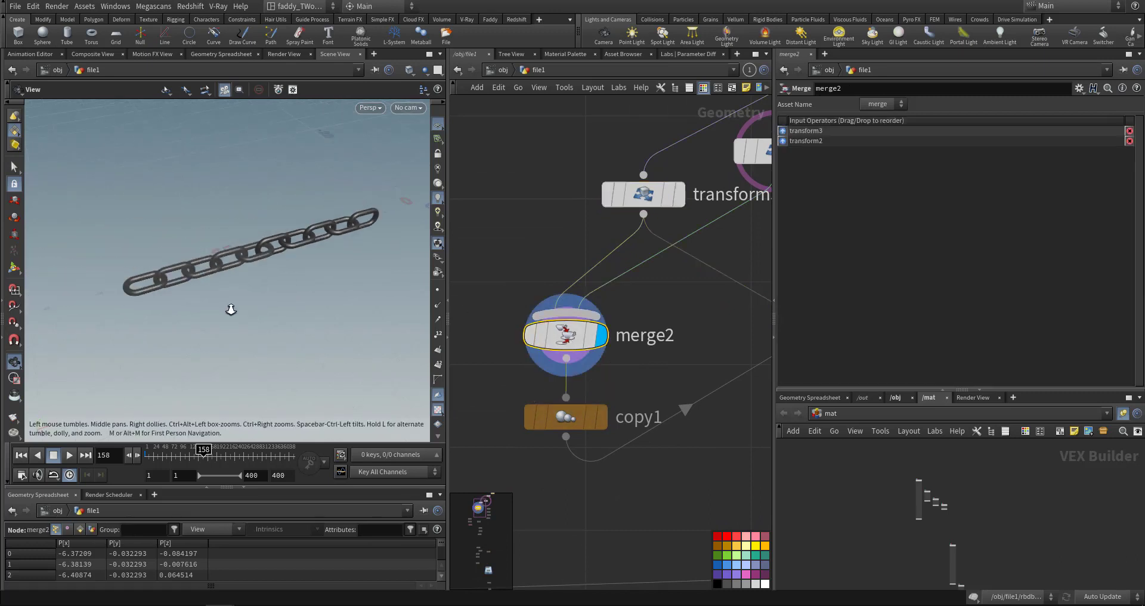
{"action": "left_click_drag", "start_coordinate": [248, 273], "coordinate": [281, 248]}
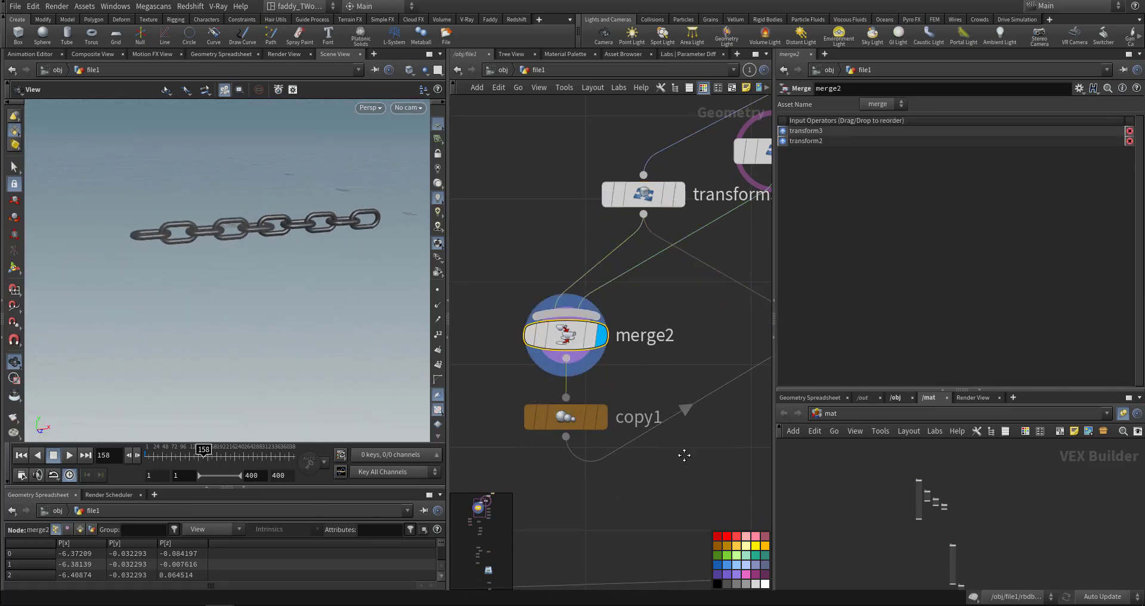
Display copy1 to examine its Copy and Transform settings, and return the display to merge2 for comparison
{"action": "scroll", "coordinate": [615, 404], "scroll_direction": "down", "scroll_amount": 3}
{"action": "middle_click_drag", "start_coordinate": [616, 404], "coordinate": [661, 390]}
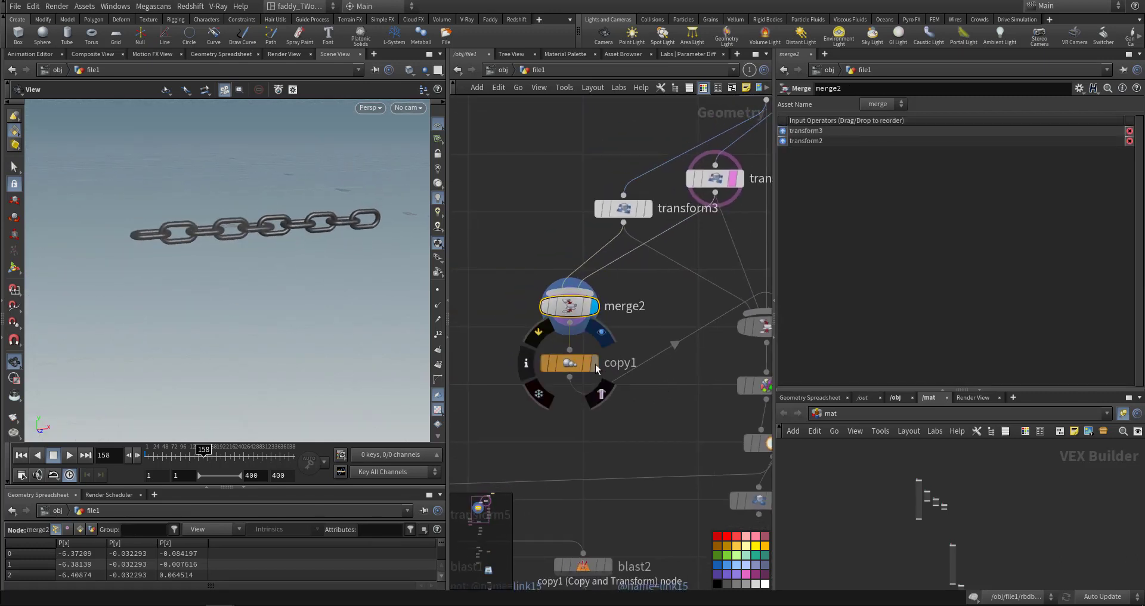
{"action": "left_click", "coordinate": [595, 364]}
{"action": "left_click", "coordinate": [577, 367]}
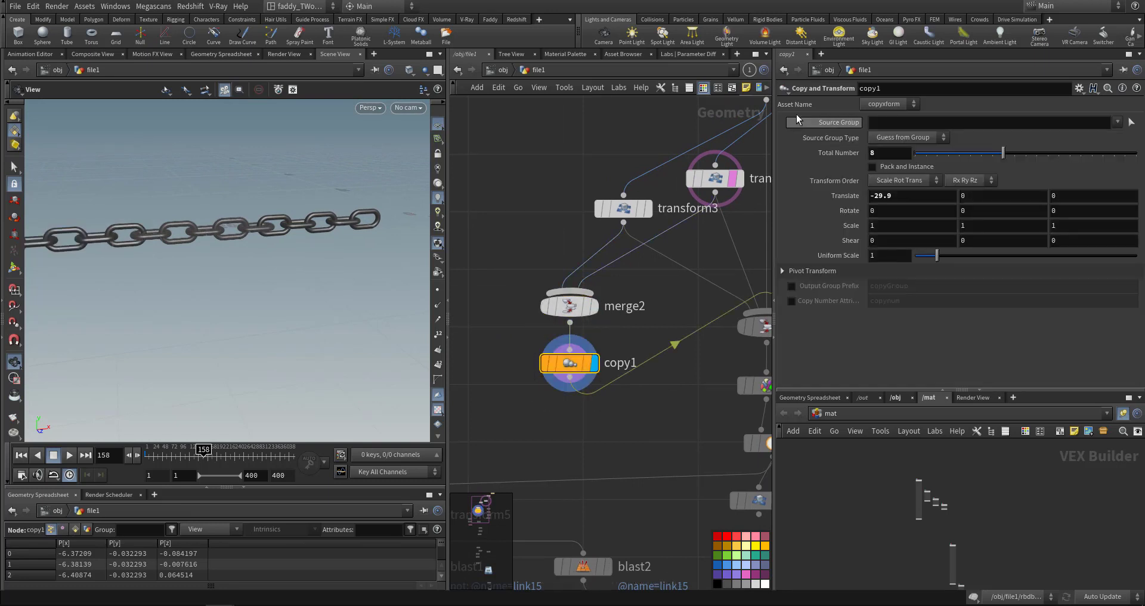
{"action": "middle_click_drag", "start_coordinate": [524, 223], "coordinate": [525, 251]}
{"action": "left_click", "coordinate": [608, 304]}
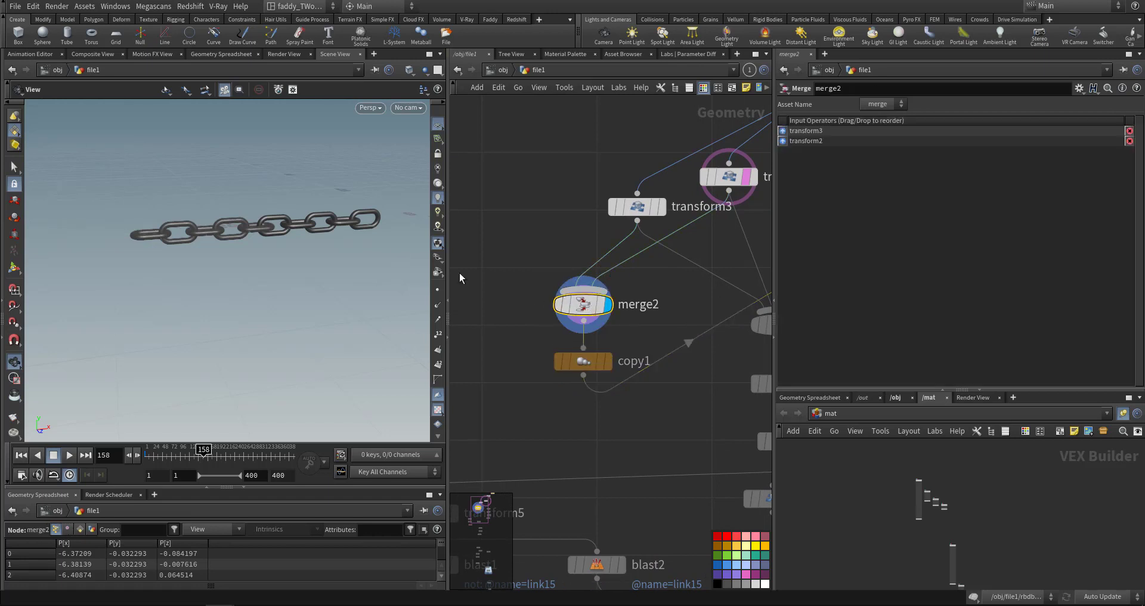
Compare the merge2 chain segment with the copy1 output from several angles, and open copy1's Copy and Transform settings
{"action": "left_click_drag", "start_coordinate": [184, 271], "coordinate": [168, 262]}
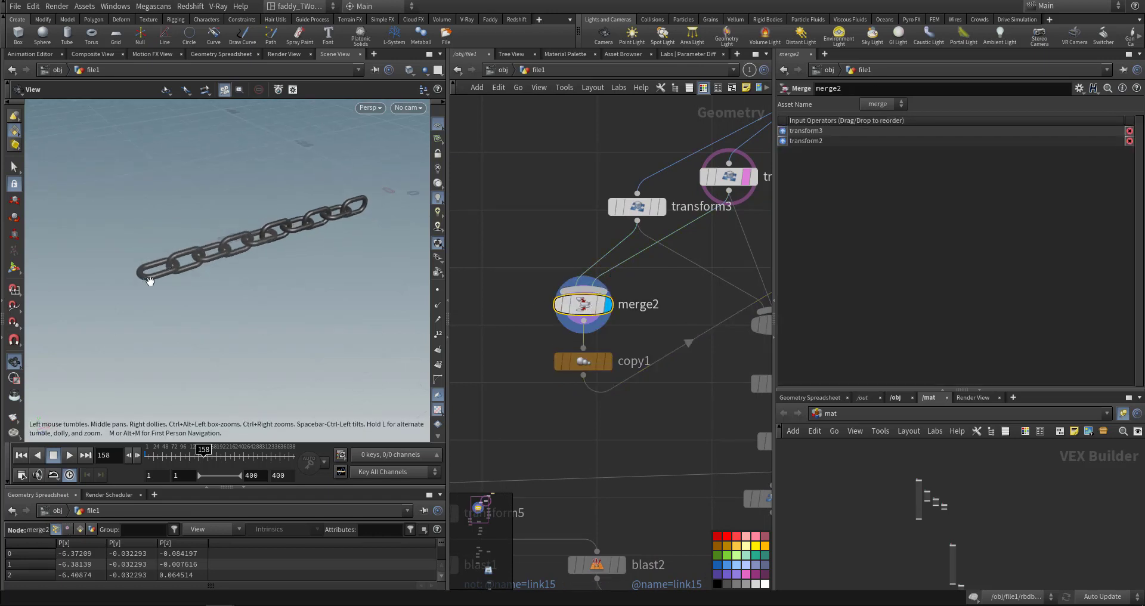
{"action": "left_click_drag", "start_coordinate": [348, 246], "coordinate": [293, 250]}
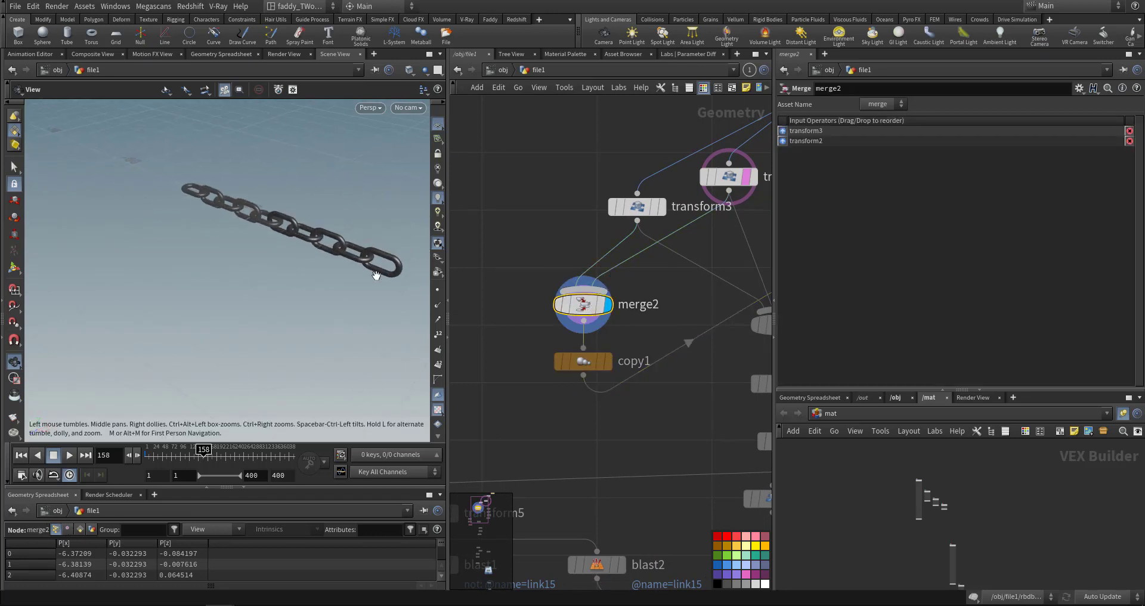
{"action": "left_click_drag", "start_coordinate": [347, 289], "coordinate": [387, 232]}
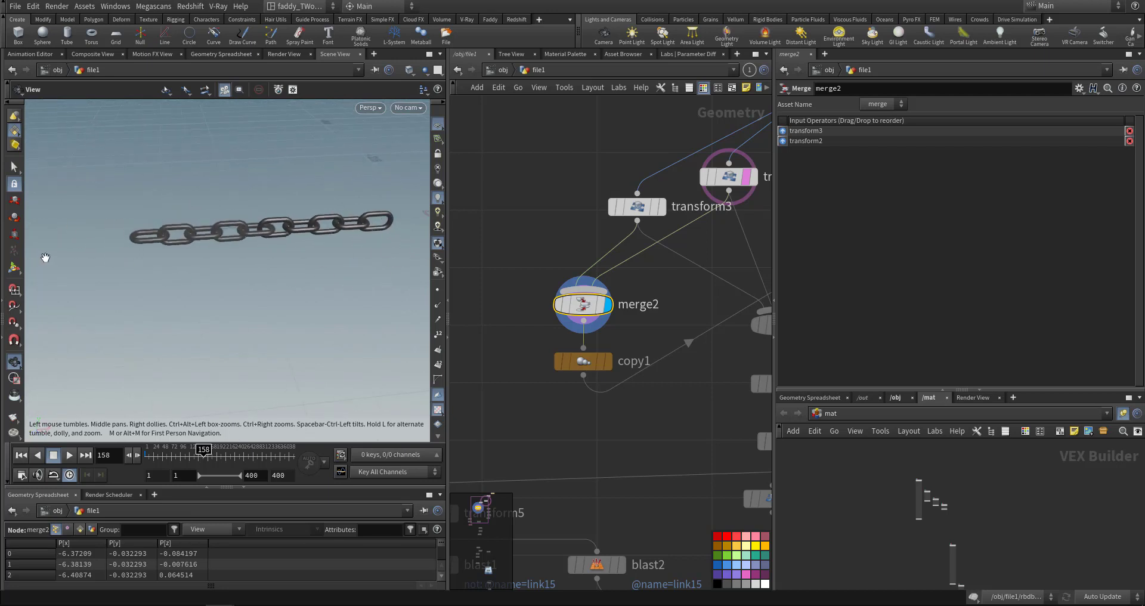
{"action": "left_click", "coordinate": [607, 368]}
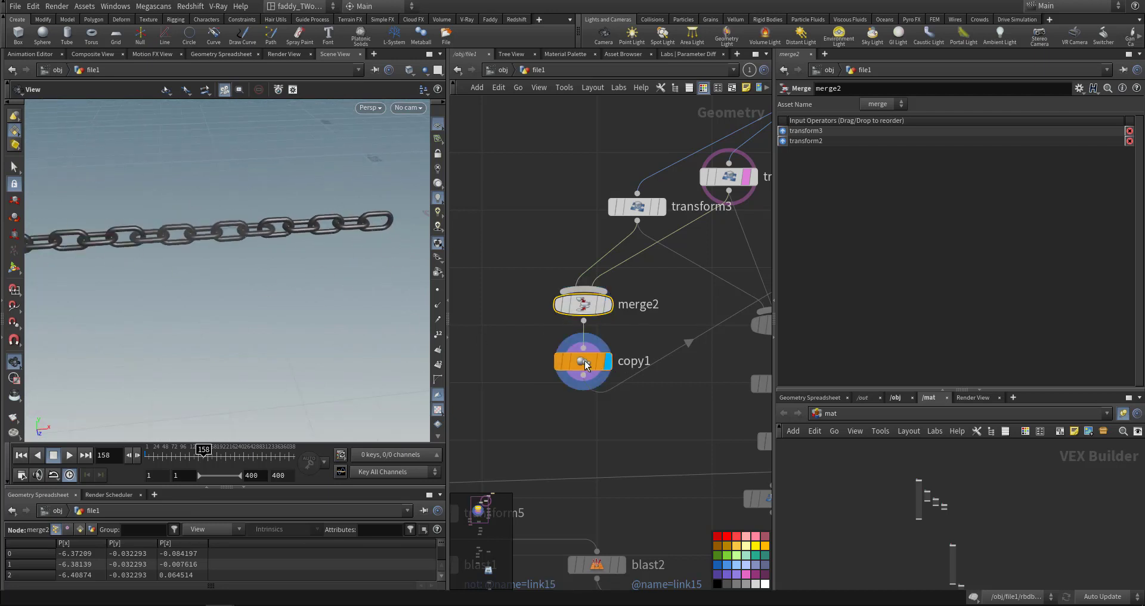
{"action": "left_click", "coordinate": [609, 309]}
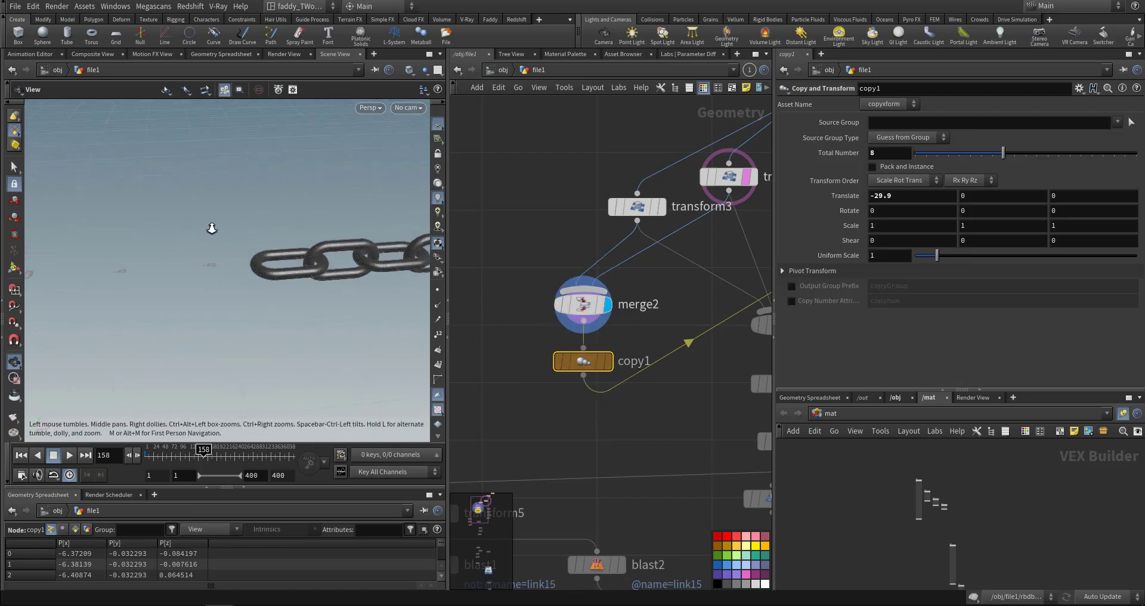
{"action": "scroll", "coordinate": [261, 223], "scroll_direction": "up", "scroll_amount": 3}
Display copy1 again and inspect the full length of the duplicated chain
{"action": "left_click", "coordinate": [611, 362]}
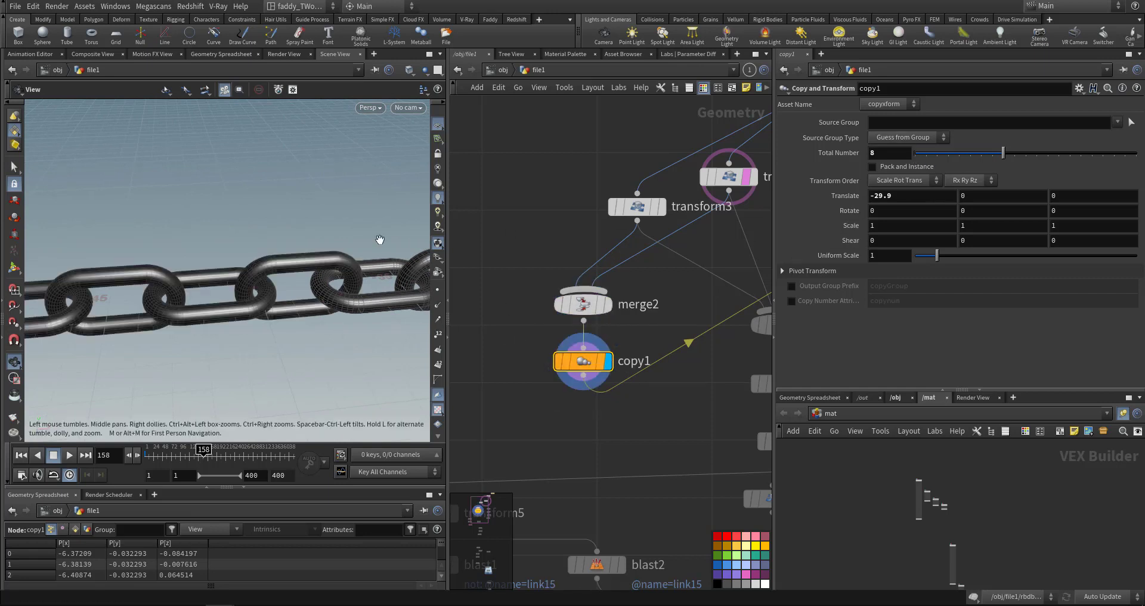
{"action": "scroll", "coordinate": [173, 281], "scroll_direction": "down", "scroll_amount": 5}
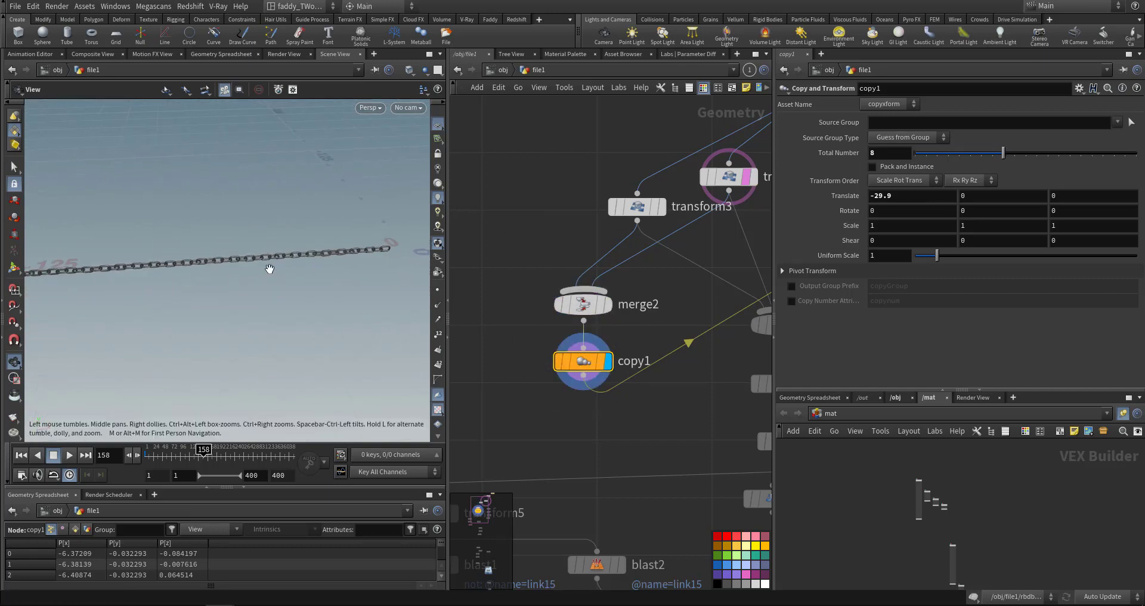
{"action": "middle_click_drag", "start_coordinate": [269, 268], "coordinate": [310, 251]}
{"action": "right_click_drag", "start_coordinate": [310, 251], "coordinate": [273, 282]}
{"action": "middle_click_drag", "start_coordinate": [266, 278], "coordinate": [257, 258]}
Display merge1 to examine the complete combined chain, and switch the display to assemble1
{"action": "middle_click_drag", "start_coordinate": [662, 408], "coordinate": [507, 421]}
{"action": "mouse_move", "coordinate": [646, 347]}
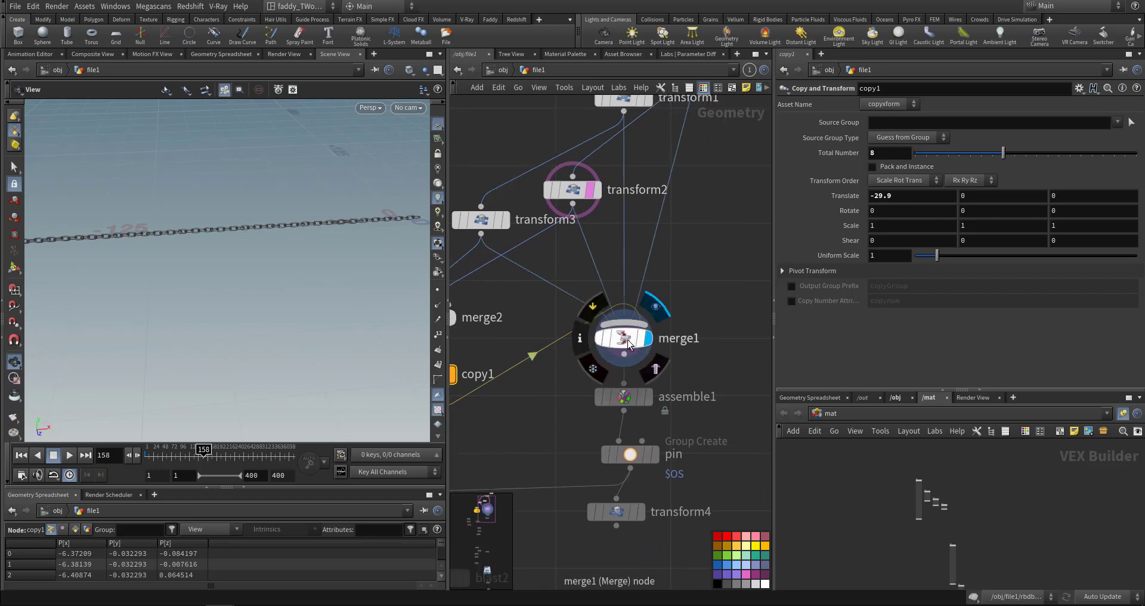
{"action": "middle_click_drag", "start_coordinate": [562, 352], "coordinate": [600, 337]}
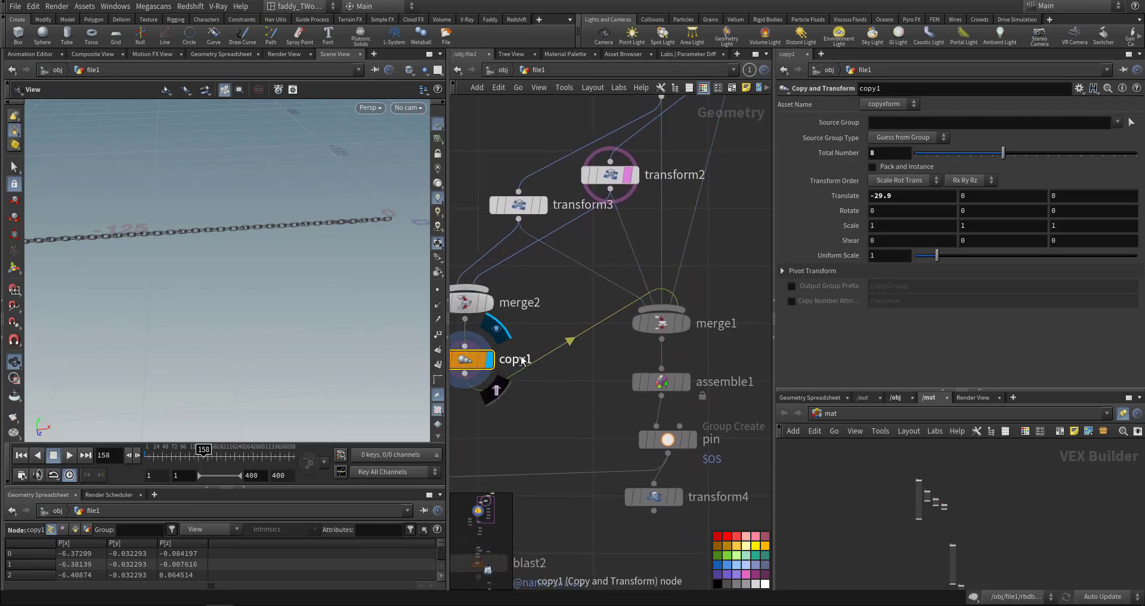
{"action": "left_click", "coordinate": [689, 332]}
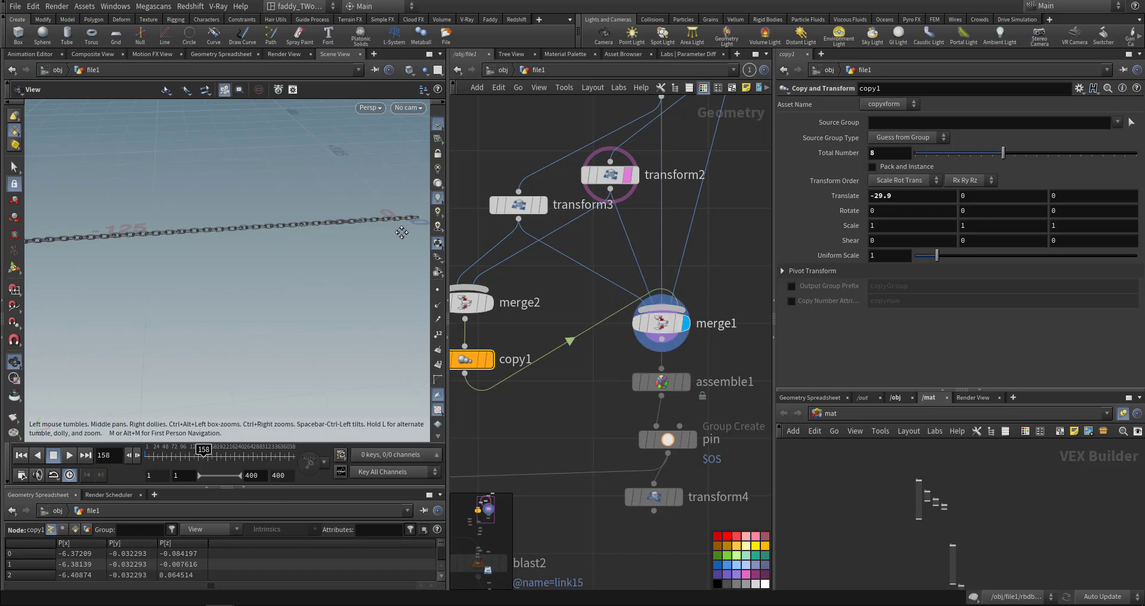
{"action": "left_click", "coordinate": [686, 382]}
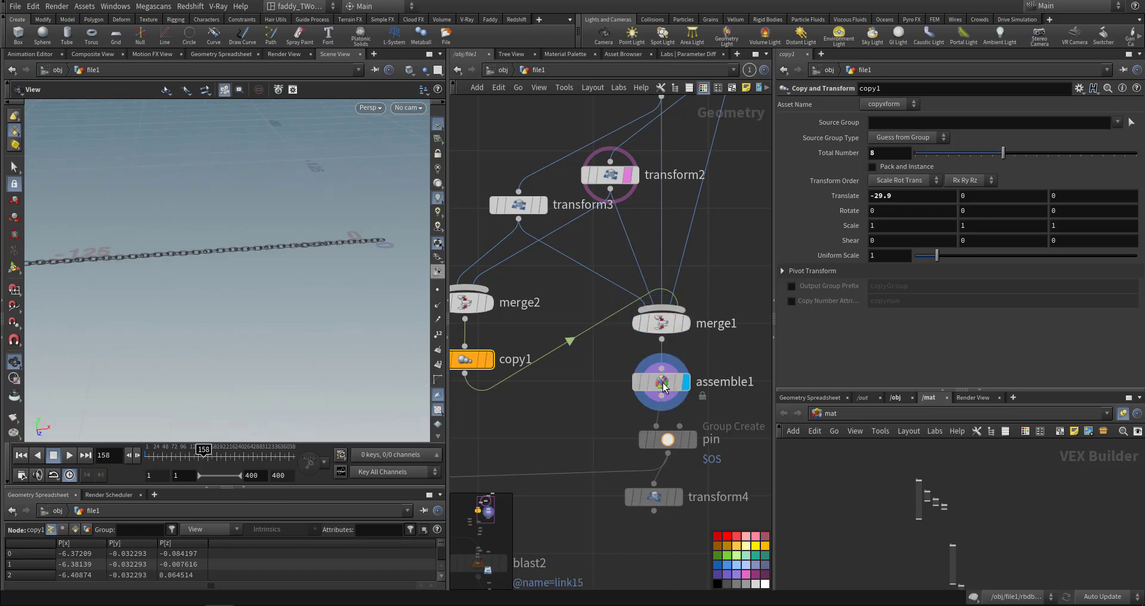
Select merge1 and examine its primitive attributes in the geometry spreadsheet
{"action": "left_click", "coordinate": [660, 323]}
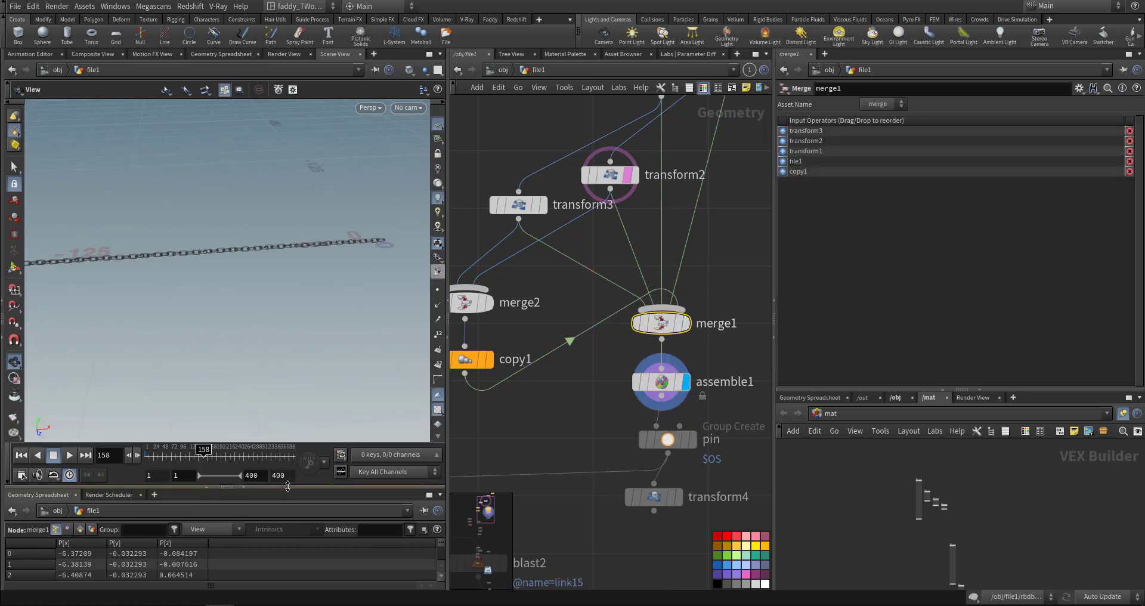
{"action": "left_click_drag", "start_coordinate": [287, 486], "coordinate": [227, 379]}
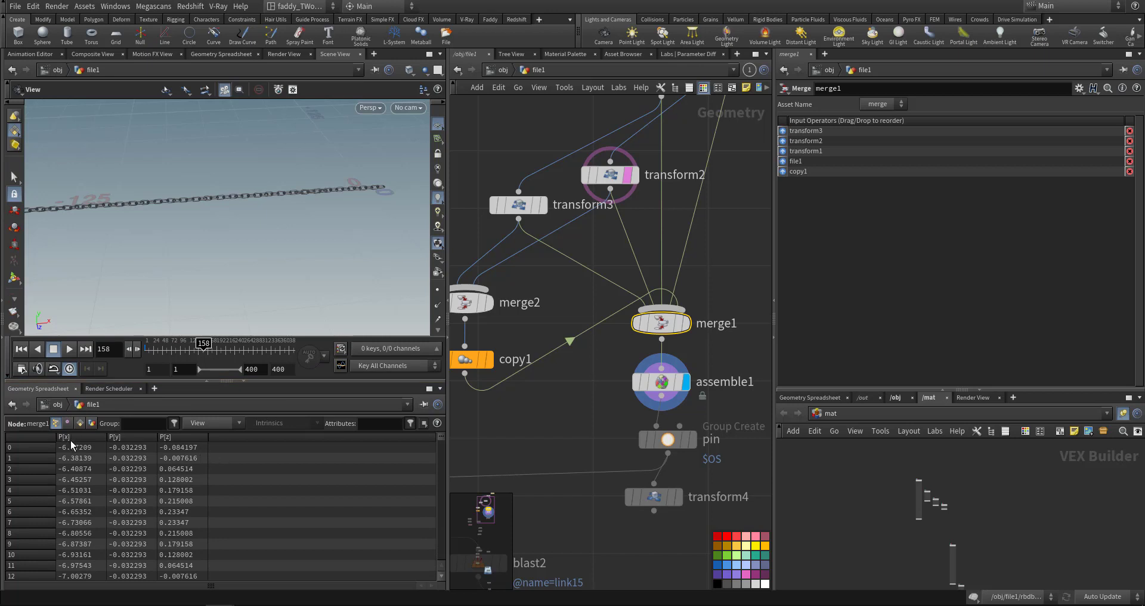
{"action": "left_click", "coordinate": [79, 423]}
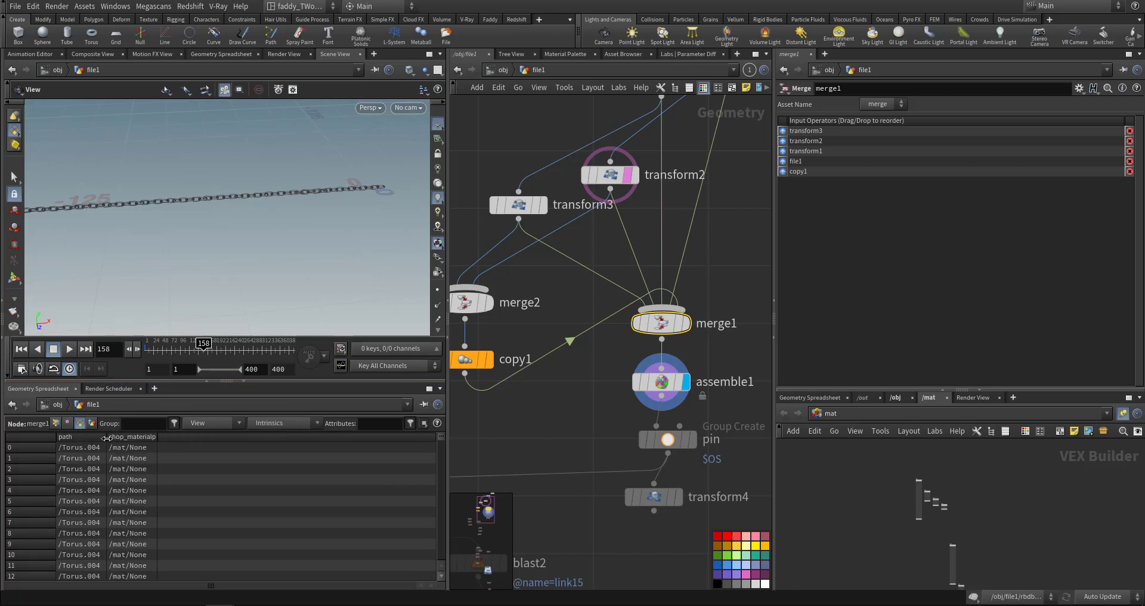
{"action": "mouse_move", "coordinate": [439, 438]}
{"action": "left_mouse_down"}
{"action": "mouse_move", "coordinate": [438, 540]}
{"action": "mouse_move", "coordinate": [442, 507]}
{"action": "mouse_move", "coordinate": [418, 432]}
{"action": "left_mouse_up"}
{"action": "left_click_drag", "start_coordinate": [255, 380], "coordinate": [295, 422]}
Select assemble1 and examine its output prefix, name attribute option and node info for the chain's name attribute
{"action": "left_click", "coordinate": [659, 392]}
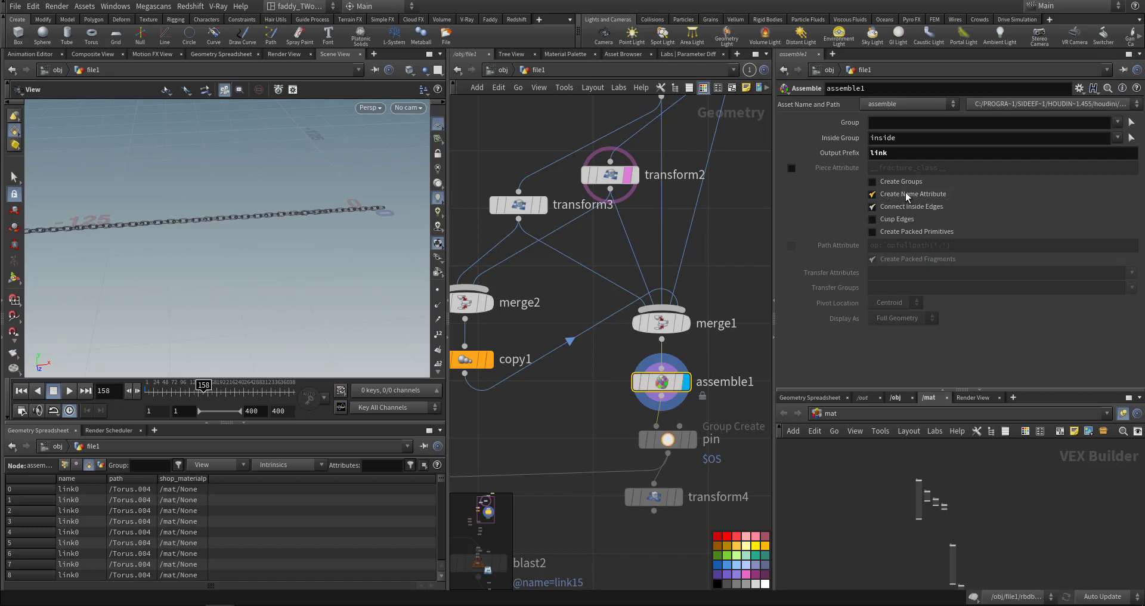
{"action": "scroll", "coordinate": [352, 202], "scroll_direction": "up", "scroll_amount": 10}
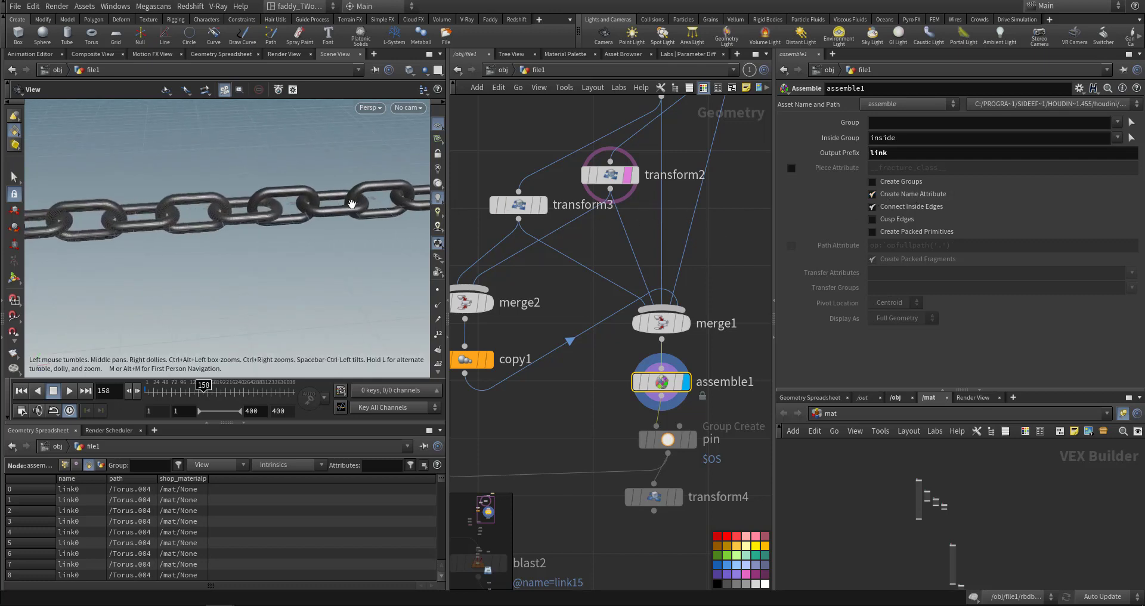
{"action": "mouse_move", "coordinate": [672, 389]}
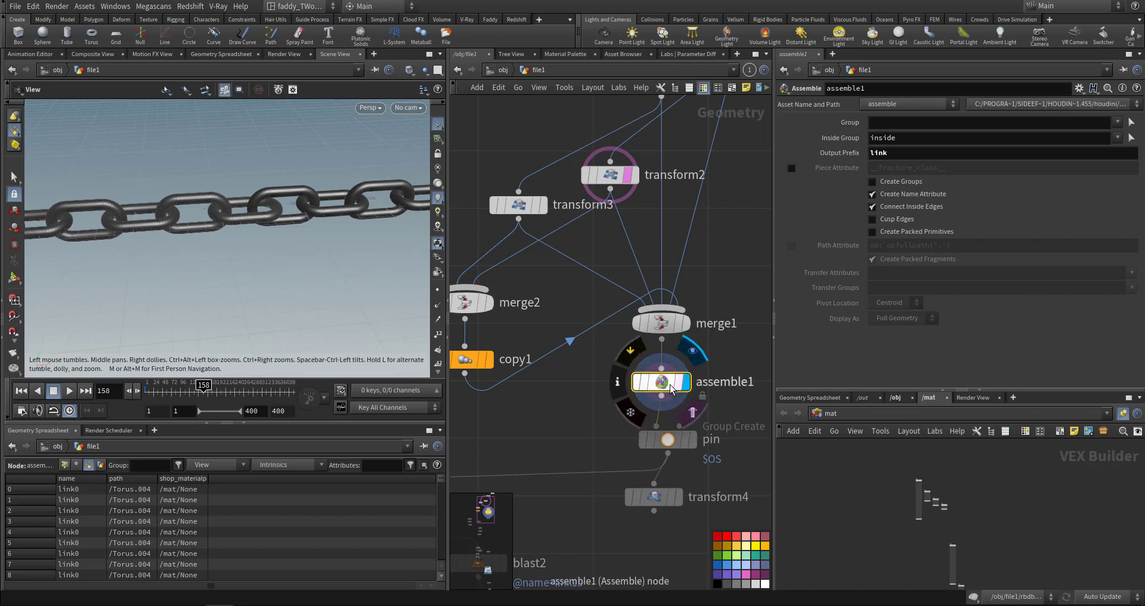
{"action": "left_click", "coordinate": [619, 383]}
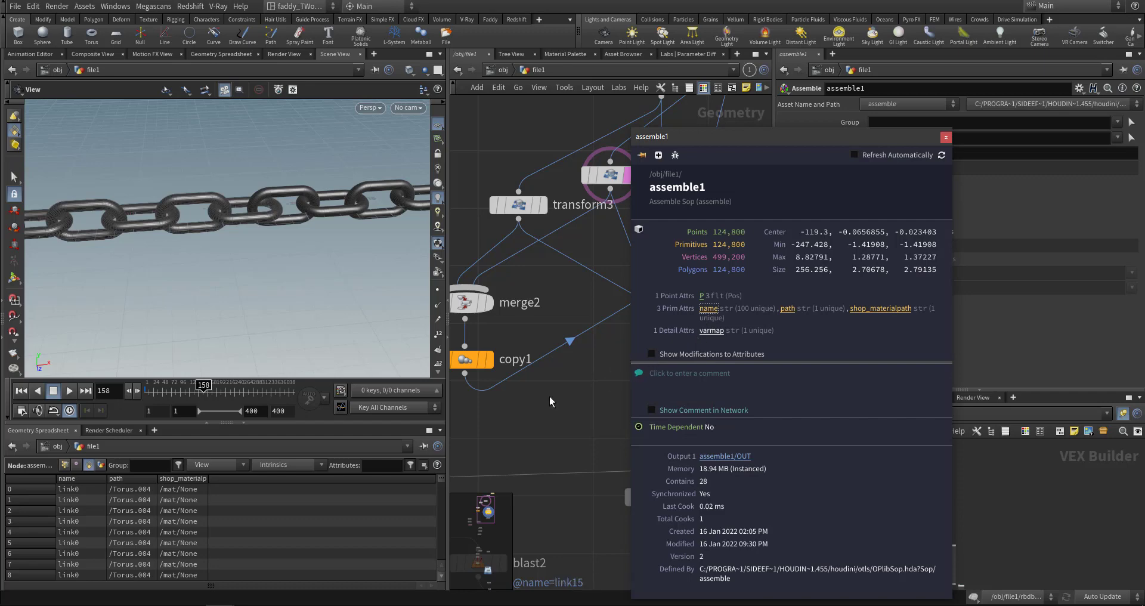
{"action": "mouse_move", "coordinate": [636, 389]}
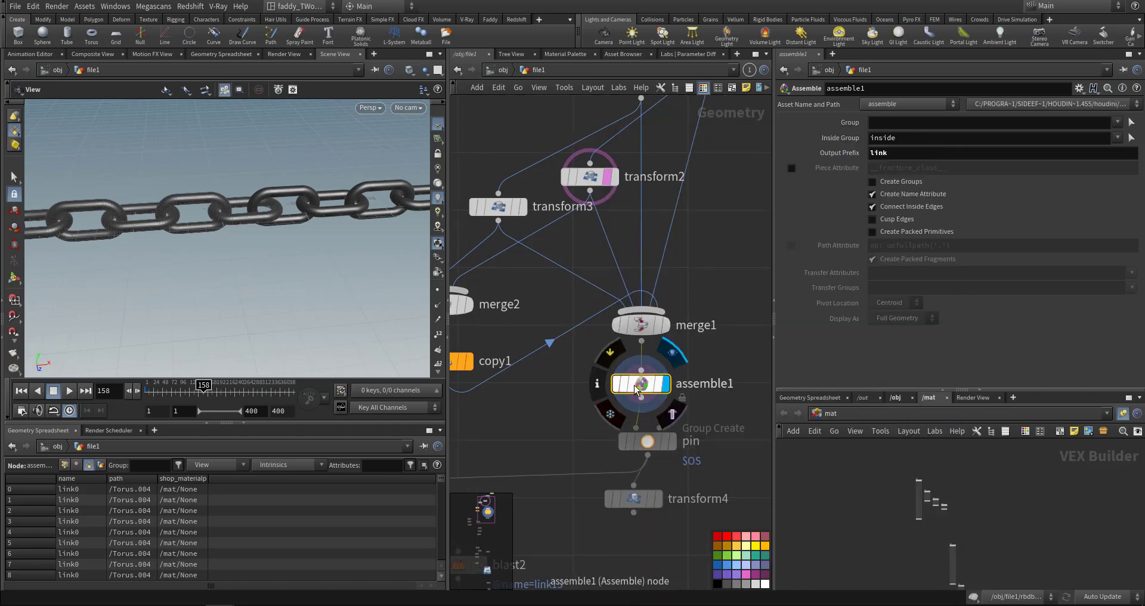
{"action": "left_click", "coordinate": [597, 385]}
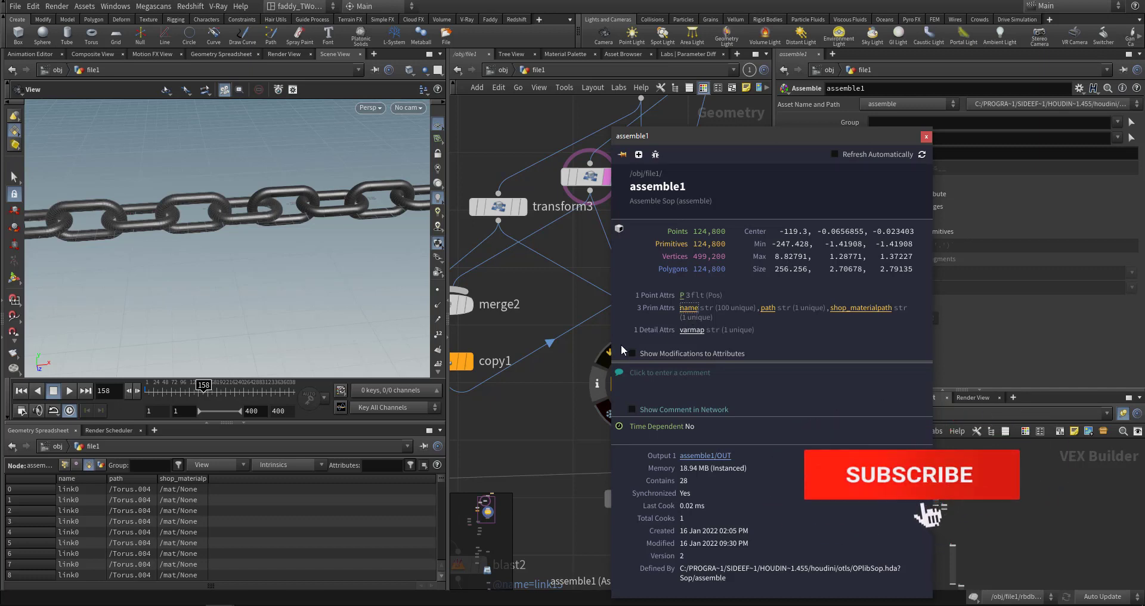
Check the scene visualizers and turn off viewport material display to colour the chain links by the name attribute
{"action": "scroll", "coordinate": [435, 342], "scroll_direction": "down", "scroll_amount": 5}
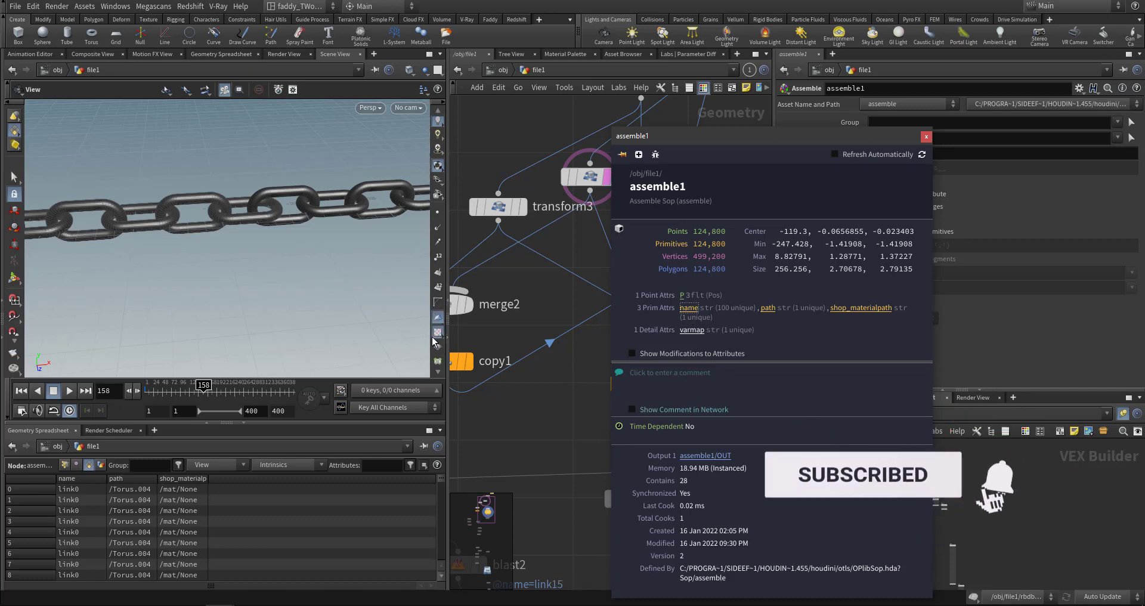
{"action": "scroll", "coordinate": [434, 337], "scroll_direction": "down", "scroll_amount": 4}
{"action": "left_click", "coordinate": [439, 312]}
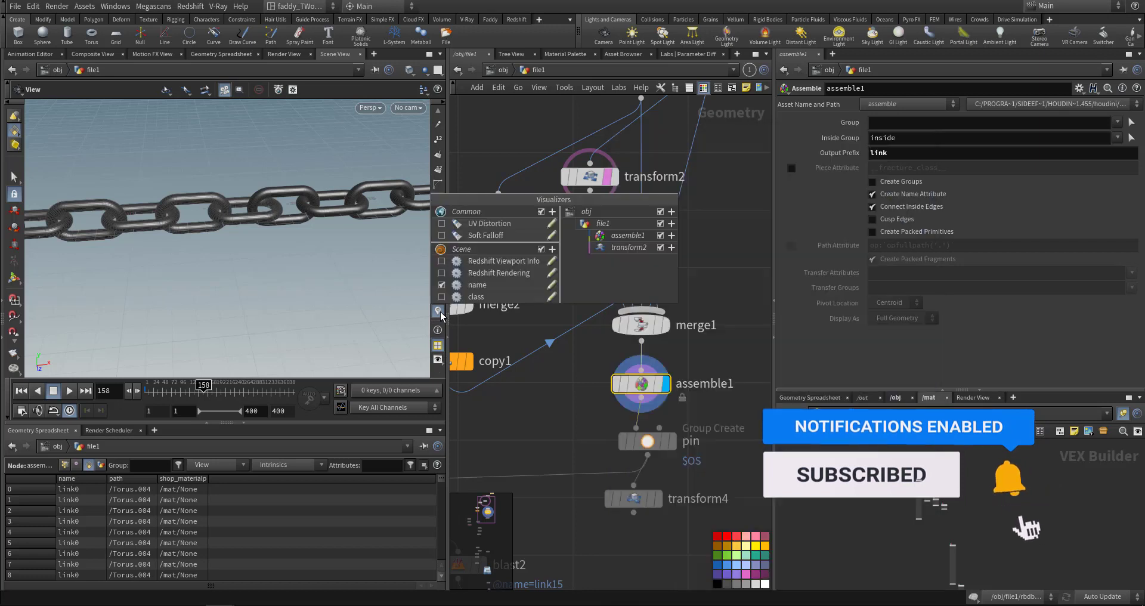
{"action": "left_click", "coordinate": [529, 412]}
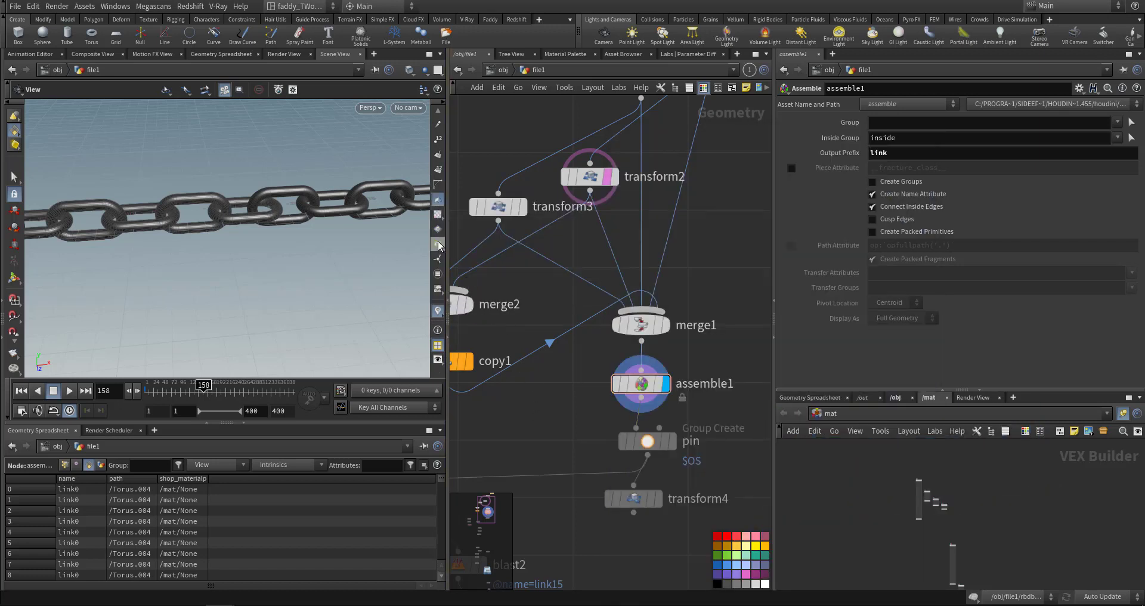
{"action": "scroll", "coordinate": [439, 230], "scroll_direction": "up", "scroll_amount": 10}
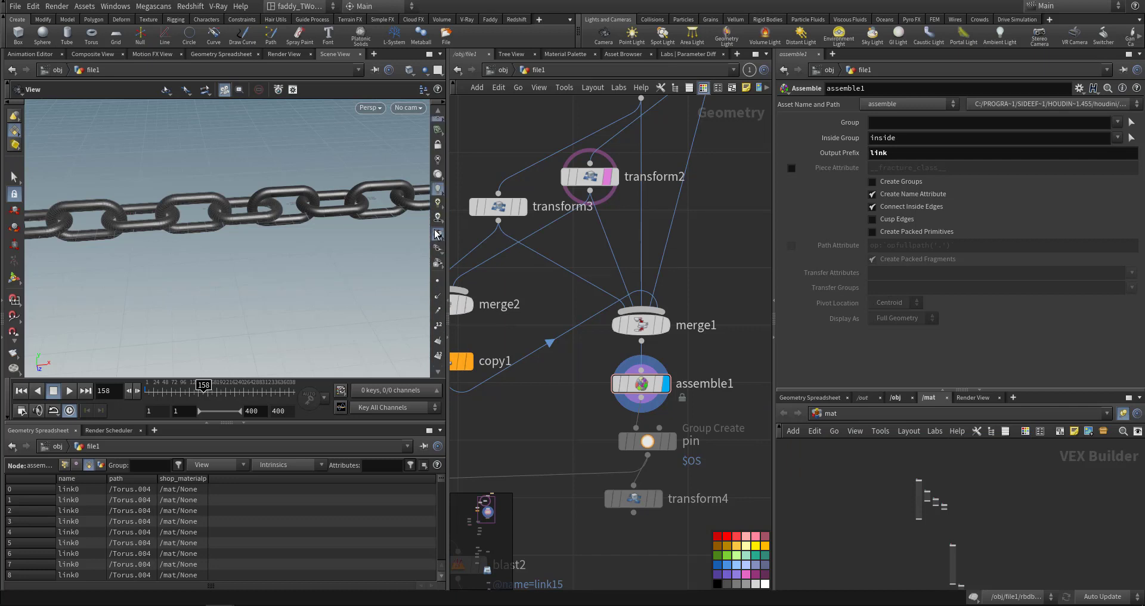
{"action": "left_click", "coordinate": [436, 234]}
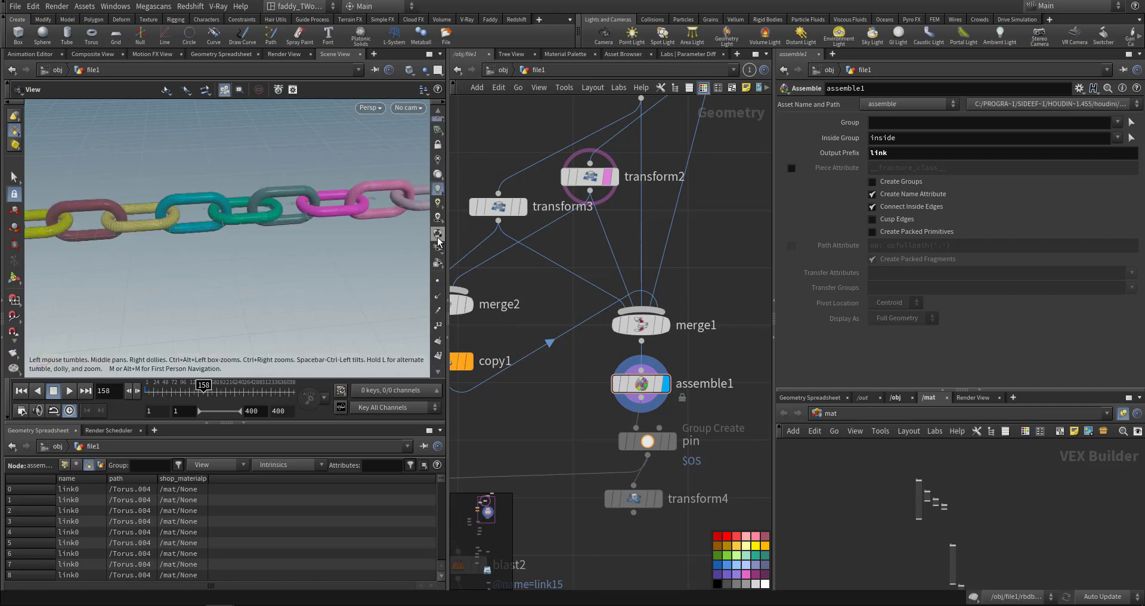
{"action": "middle_click_drag", "start_coordinate": [363, 256], "coordinate": [274, 291]}
{"action": "right_click_drag", "start_coordinate": [325, 274], "coordinate": [350, 280]}
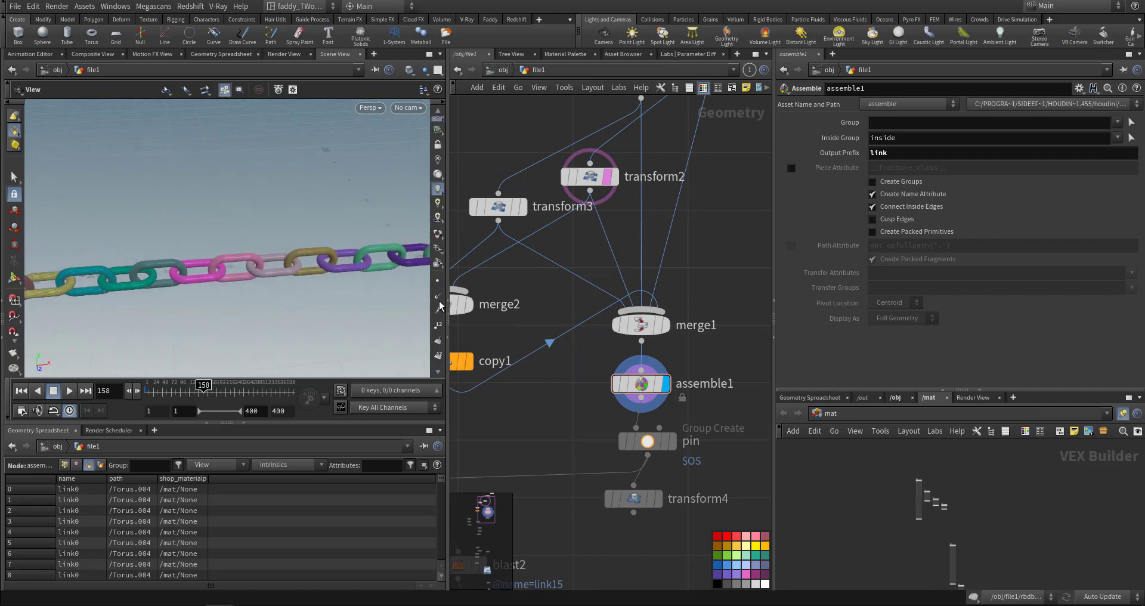
Display merge1 and then assemble1 to compare the chain with and without per-link name colouring
{"action": "left_click", "coordinate": [668, 287]}
{"action": "left_click", "coordinate": [641, 325]}
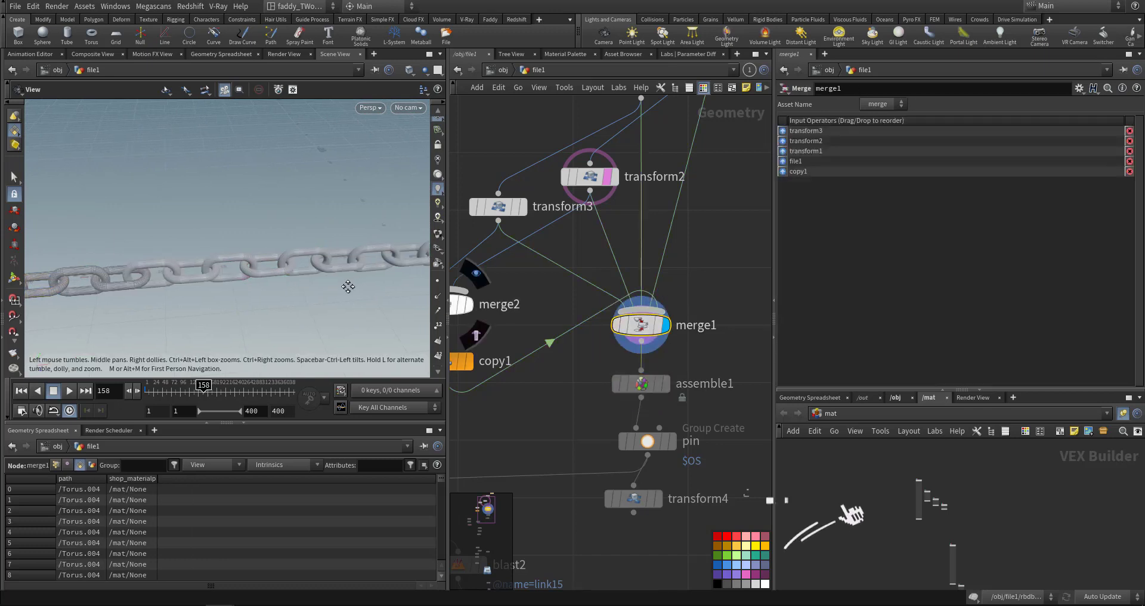
{"action": "scroll", "coordinate": [347, 287], "scroll_direction": "up", "scroll_amount": 5}
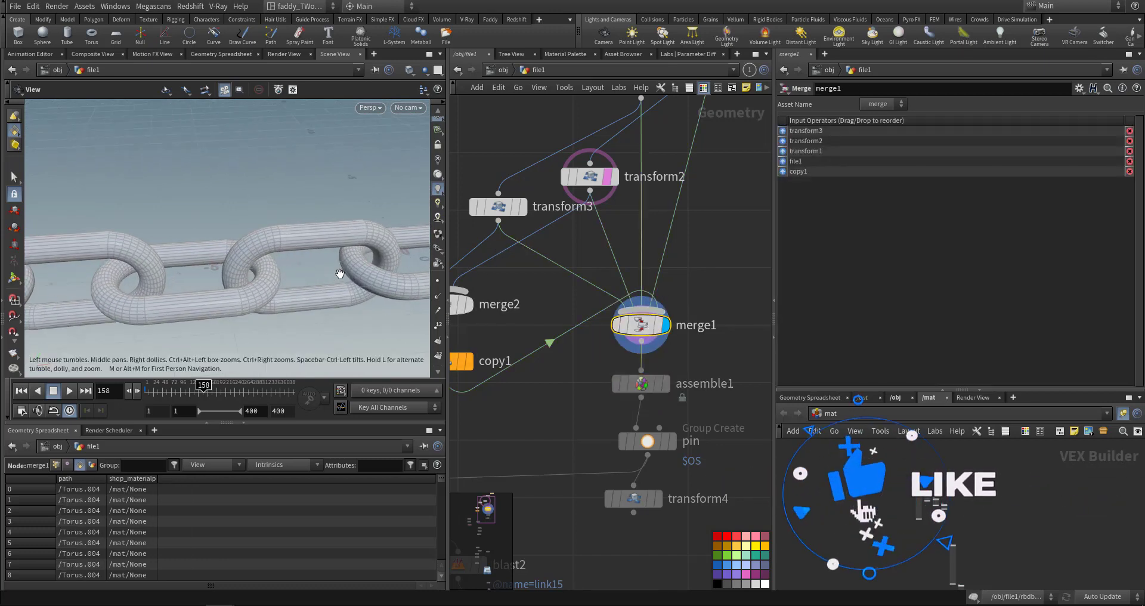
{"action": "left_click", "coordinate": [664, 383]}
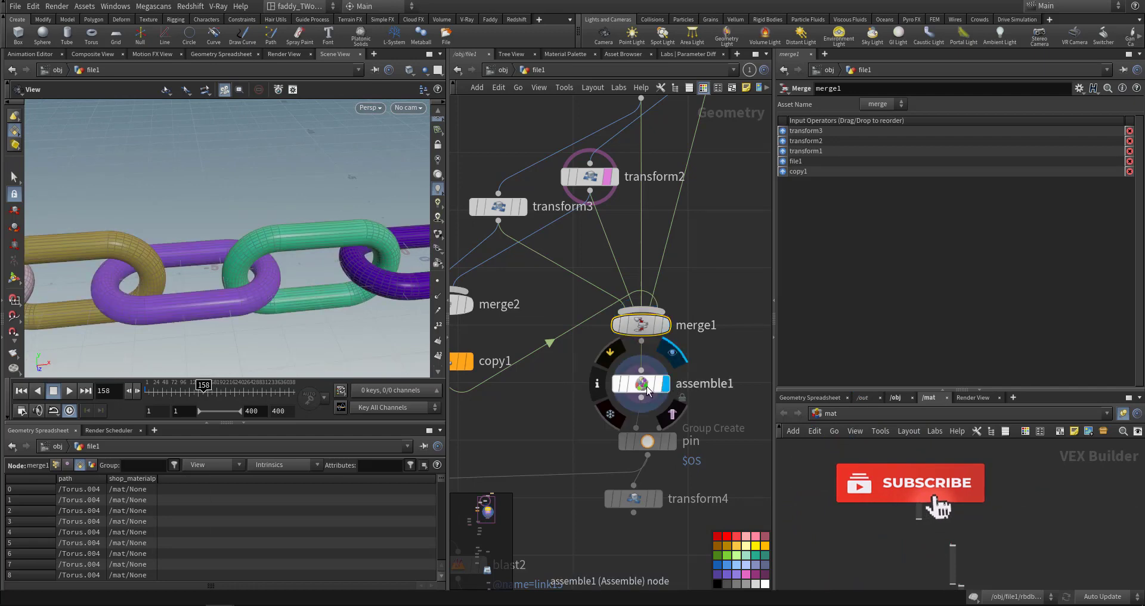
{"action": "left_click", "coordinate": [649, 391]}
{"action": "scroll", "coordinate": [351, 276], "scroll_direction": "down", "scroll_amount": 8}
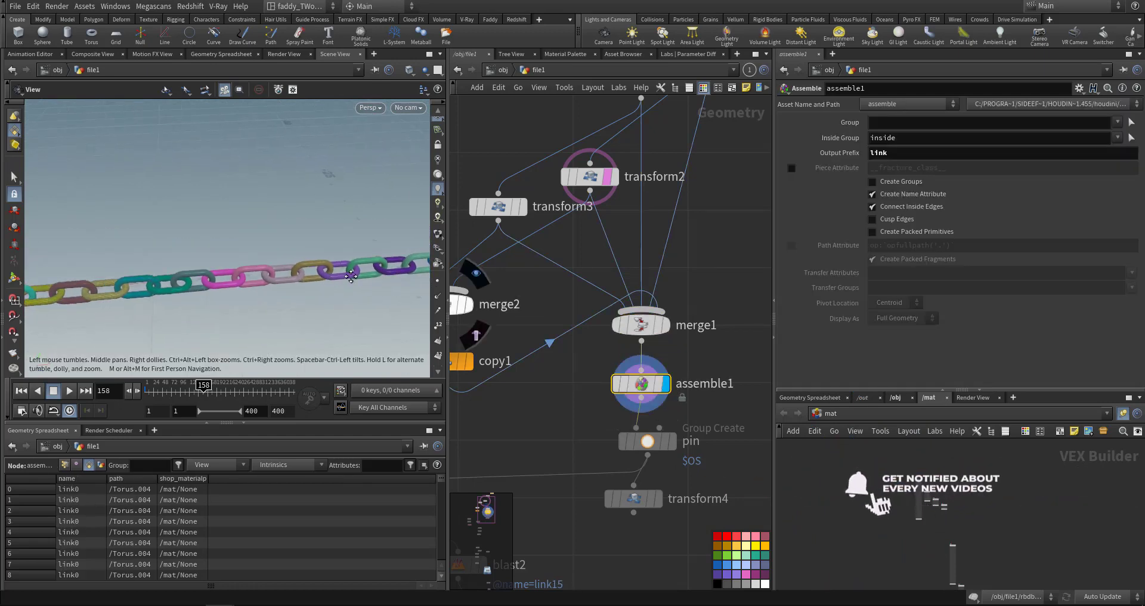
{"action": "scroll", "coordinate": [316, 289], "scroll_direction": "up", "scroll_amount": 6}
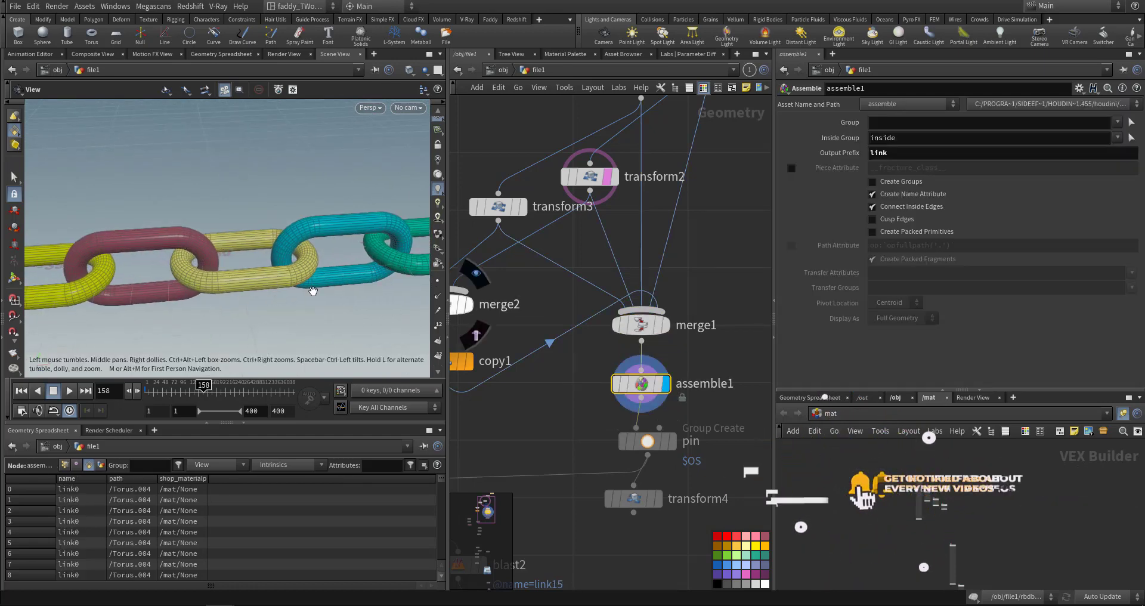
{"action": "left_click_drag", "start_coordinate": [312, 290], "coordinate": [135, 420]}
Scroll through assemble1's primitives in the geometry spreadsheet to examine the name assigned to each link
{"action": "scroll", "coordinate": [84, 504], "scroll_direction": "down", "scroll_amount": 4}
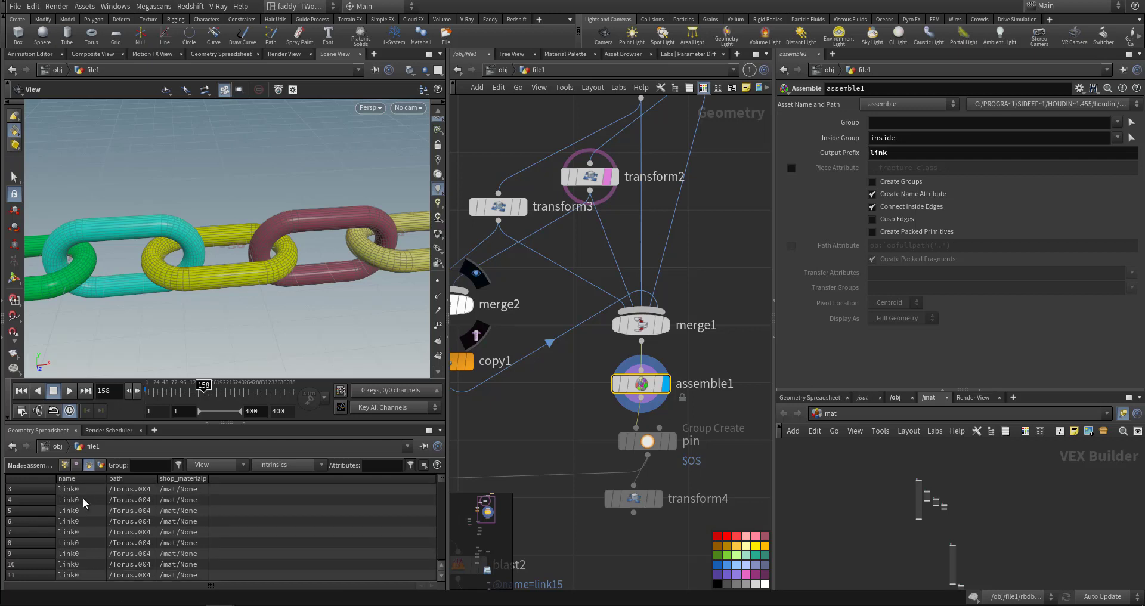
{"action": "scroll", "coordinate": [86, 529], "scroll_direction": "down", "scroll_amount": 5}
{"action": "scroll", "coordinate": [77, 540], "scroll_direction": "down", "scroll_amount": 5}
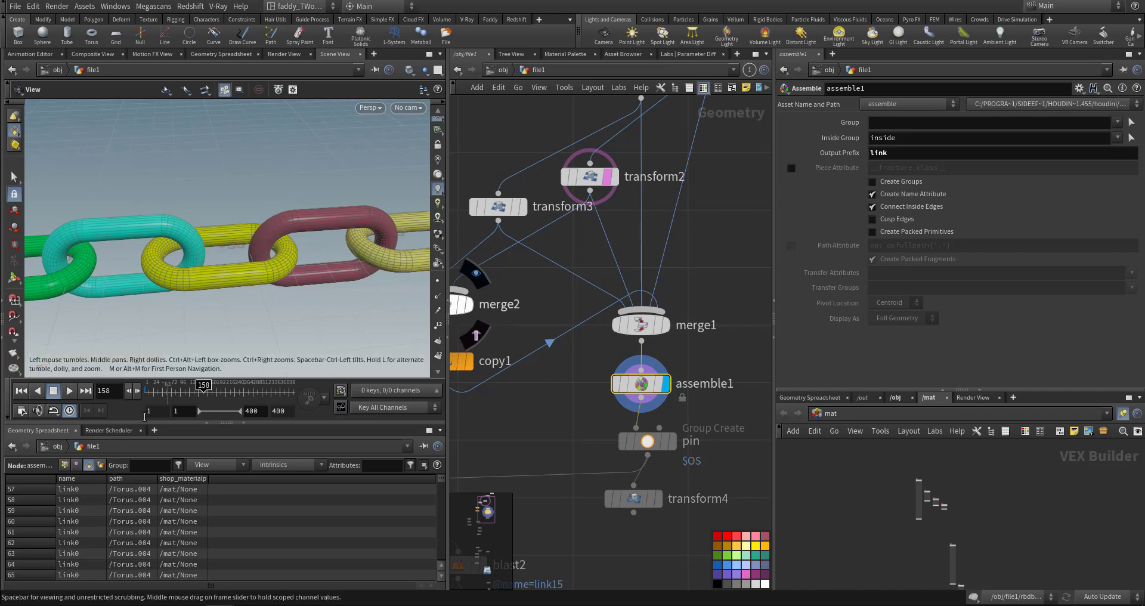
{"action": "scroll", "coordinate": [125, 514], "scroll_direction": "down", "scroll_amount": 4}
{"action": "left_click_drag", "start_coordinate": [442, 479], "coordinate": [441, 505]}
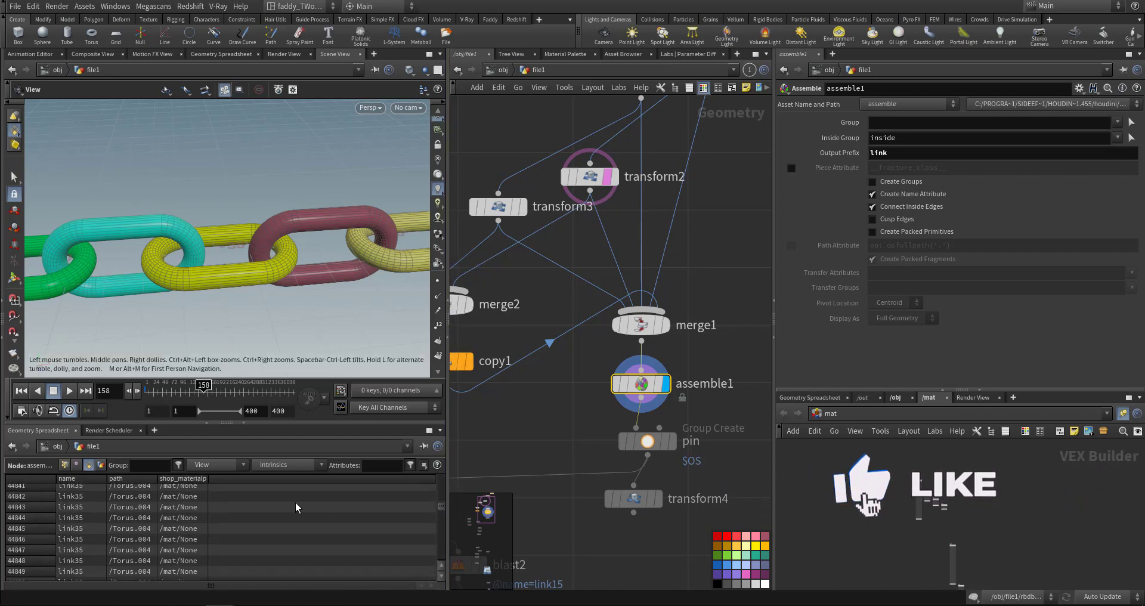
{"action": "scroll", "coordinate": [297, 508], "scroll_direction": "down", "scroll_amount": 3}
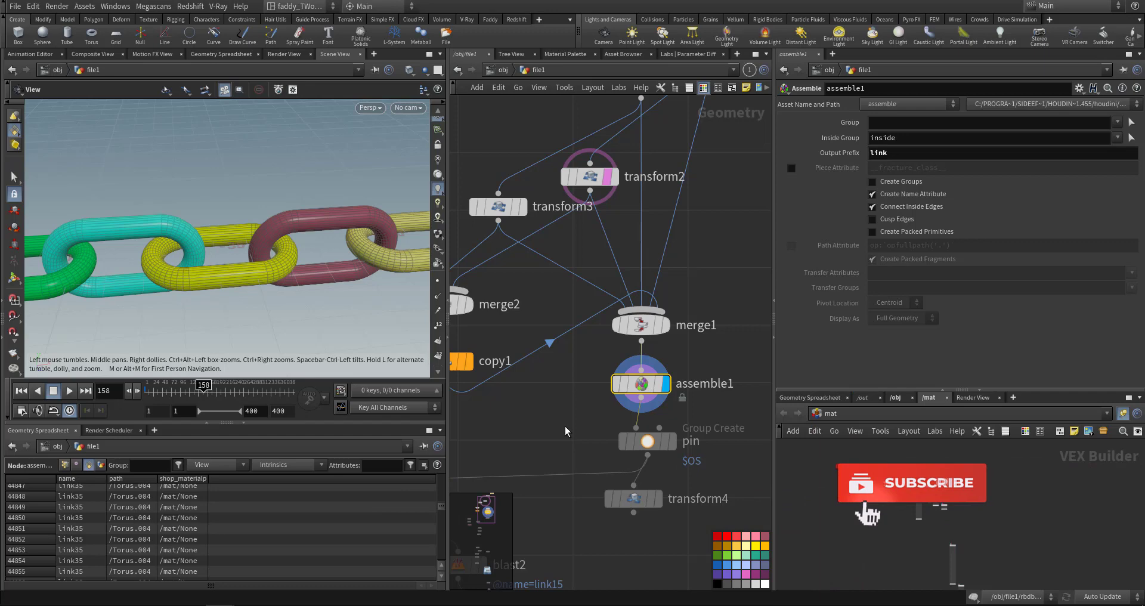
Display and select the pin group node, and examine which end link of the chain its primitive group covers
{"action": "middle_click", "coordinate": [642, 383]}
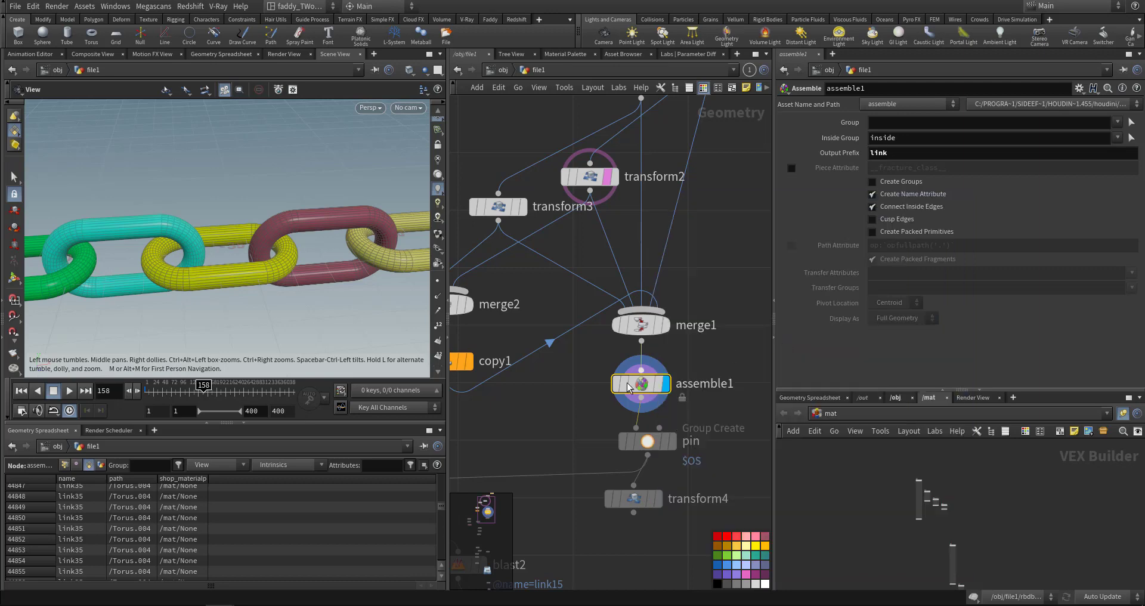
{"action": "middle_click_drag", "start_coordinate": [558, 441], "coordinate": [604, 392]}
{"action": "right_click_drag", "start_coordinate": [330, 238], "coordinate": [290, 263]}
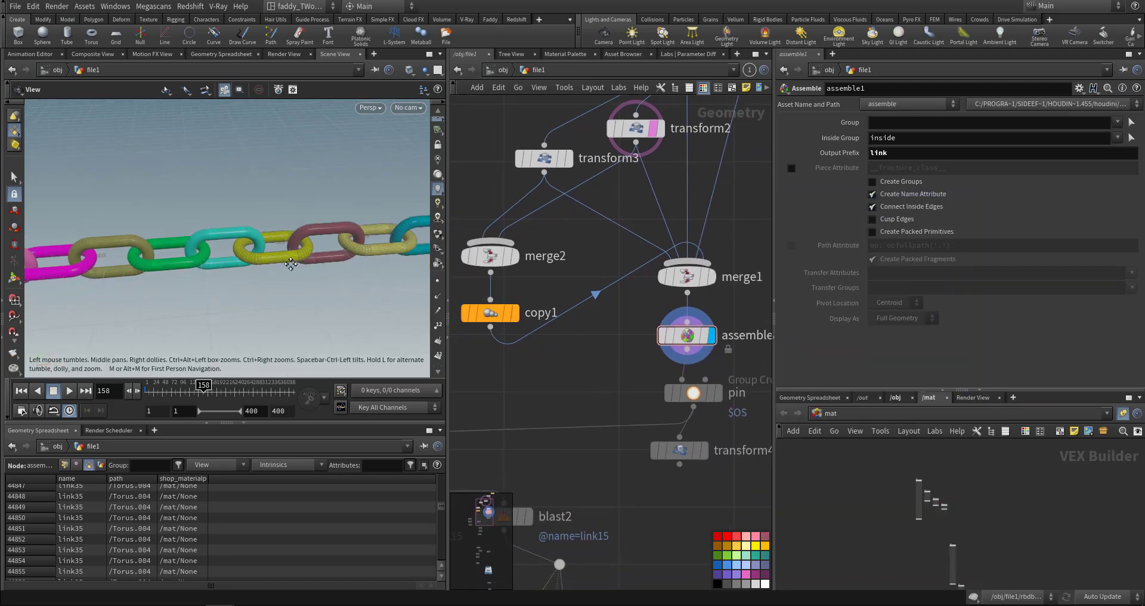
{"action": "middle_click_drag", "start_coordinate": [340, 285], "coordinate": [305, 284]}
{"action": "left_click", "coordinate": [719, 392]}
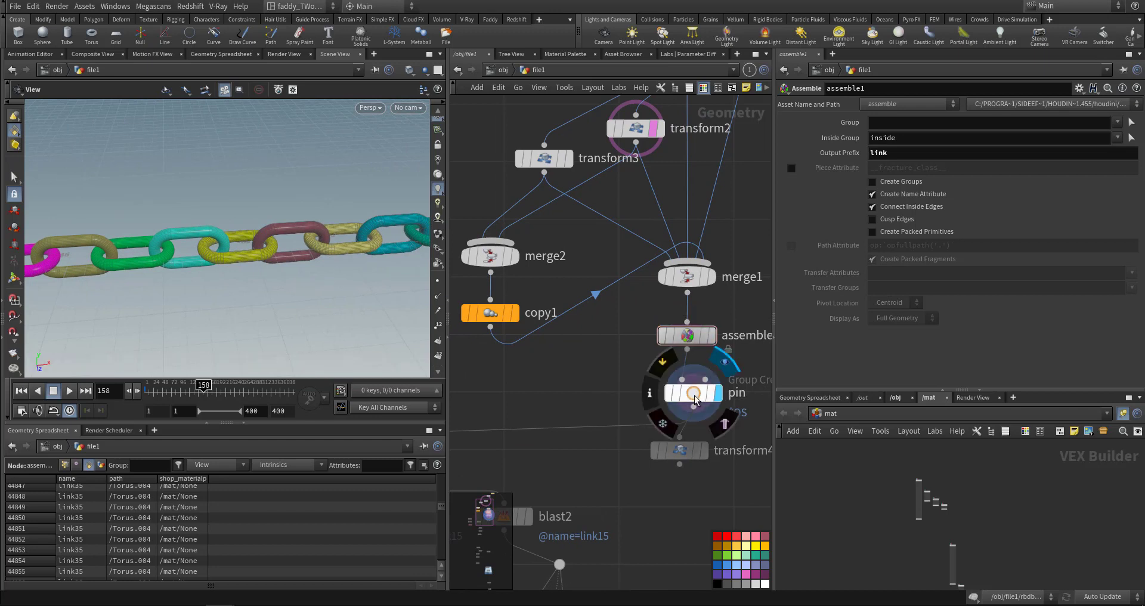
{"action": "left_click", "coordinate": [665, 392]}
{"action": "right_click_drag", "start_coordinate": [381, 233], "coordinate": [296, 280]}
{"action": "middle_click_drag", "start_coordinate": [387, 235], "coordinate": [279, 268]}
{"action": "right_click_drag", "start_coordinate": [356, 241], "coordinate": [333, 255]}
{"action": "left_click_drag", "start_coordinate": [333, 254], "coordinate": [351, 253]}
{"action": "middle_click_drag", "start_coordinate": [351, 252], "coordinate": [307, 263]}
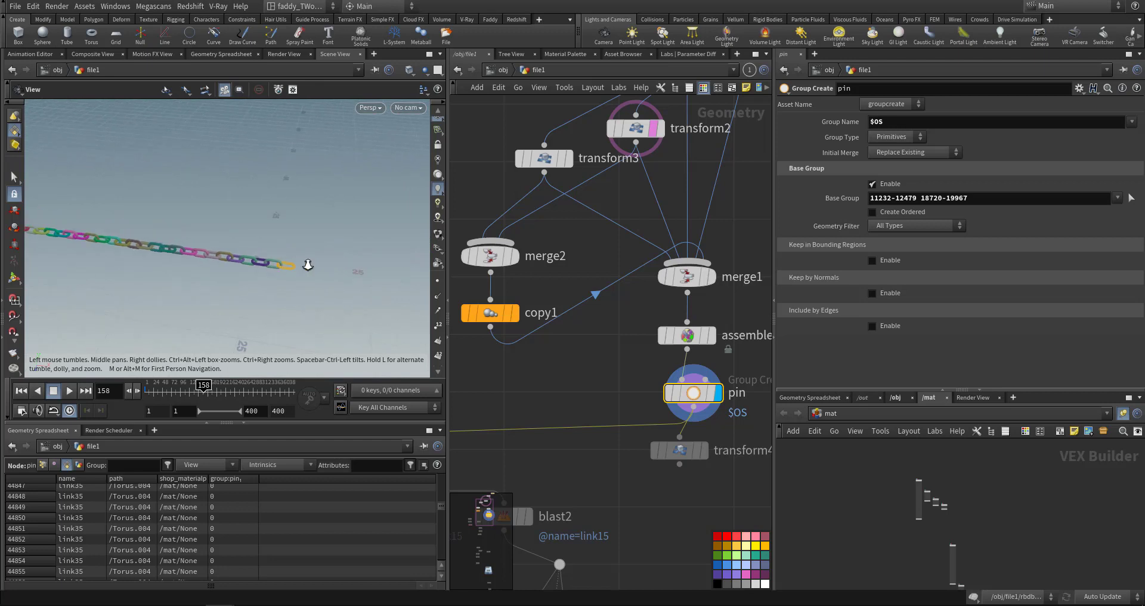
{"action": "right_click_drag", "start_coordinate": [306, 263], "coordinate": [391, 251]}
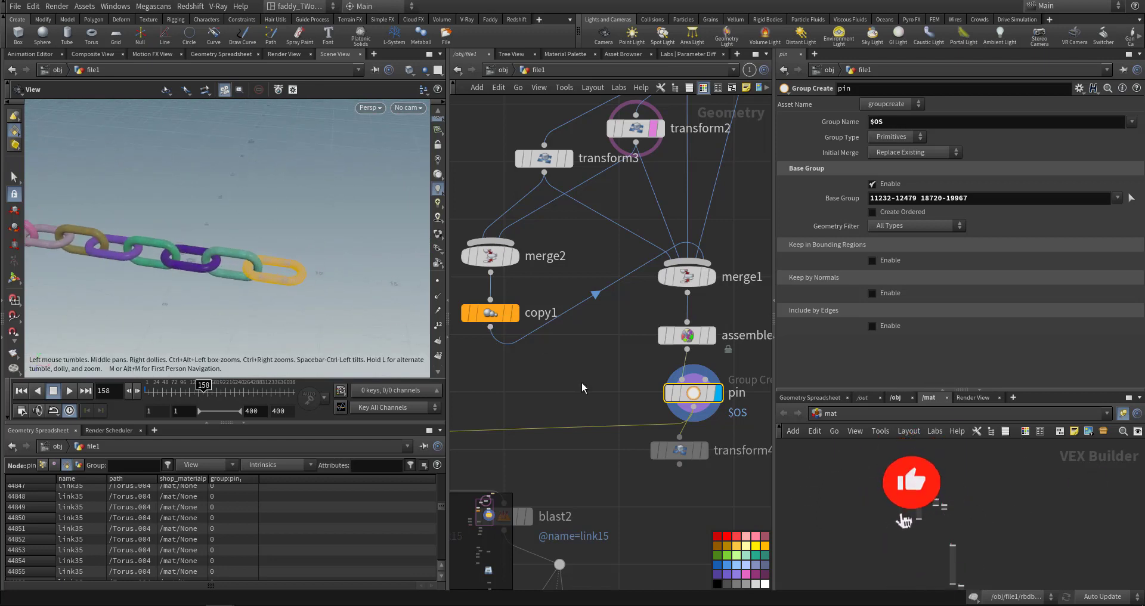
Display and select transform5 to examine the raised chain, and turn on its template display
{"action": "middle_click_drag", "start_coordinate": [583, 383], "coordinate": [603, 325]}
{"action": "middle_click_drag", "start_coordinate": [587, 402], "coordinate": [560, 328]}
{"action": "middle_click_drag", "start_coordinate": [545, 270], "coordinate": [708, 291]}
{"action": "middle_click_drag", "start_coordinate": [536, 319], "coordinate": [626, 254]}
{"action": "scroll", "coordinate": [569, 295], "scroll_direction": "up", "scroll_amount": 3}
{"action": "left_click", "coordinate": [643, 293]}
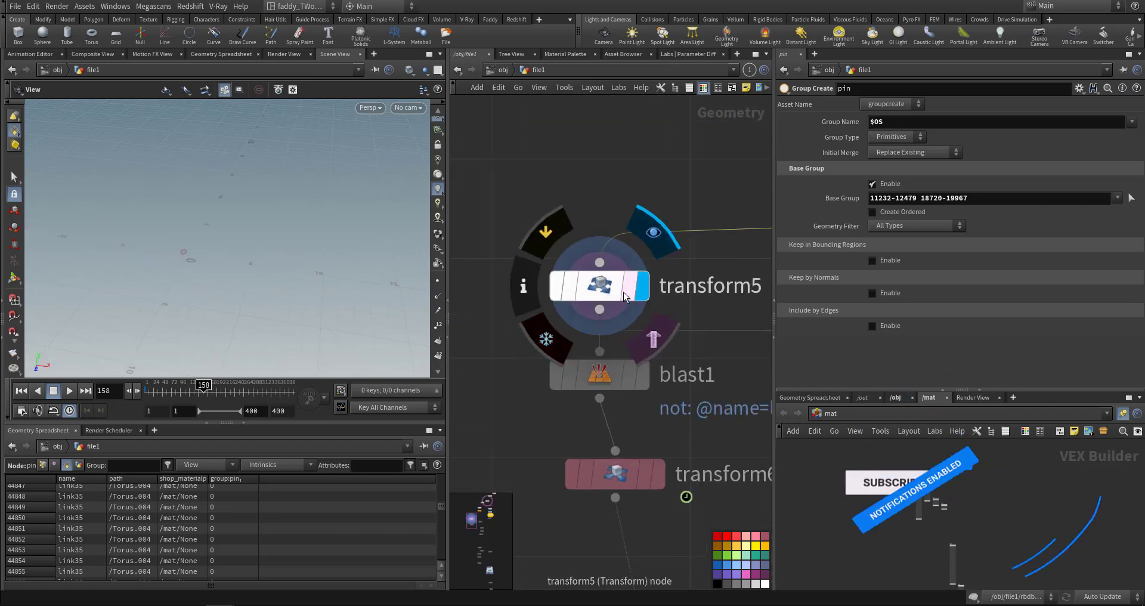
{"action": "left_click", "coordinate": [620, 287]}
{"action": "left_click_drag", "start_coordinate": [288, 229], "coordinate": [298, 250]}
{"action": "mouse_move", "coordinate": [640, 309]}
{"action": "left_click", "coordinate": [655, 338]}
{"action": "middle_click_drag", "start_coordinate": [502, 408], "coordinate": [492, 354]}
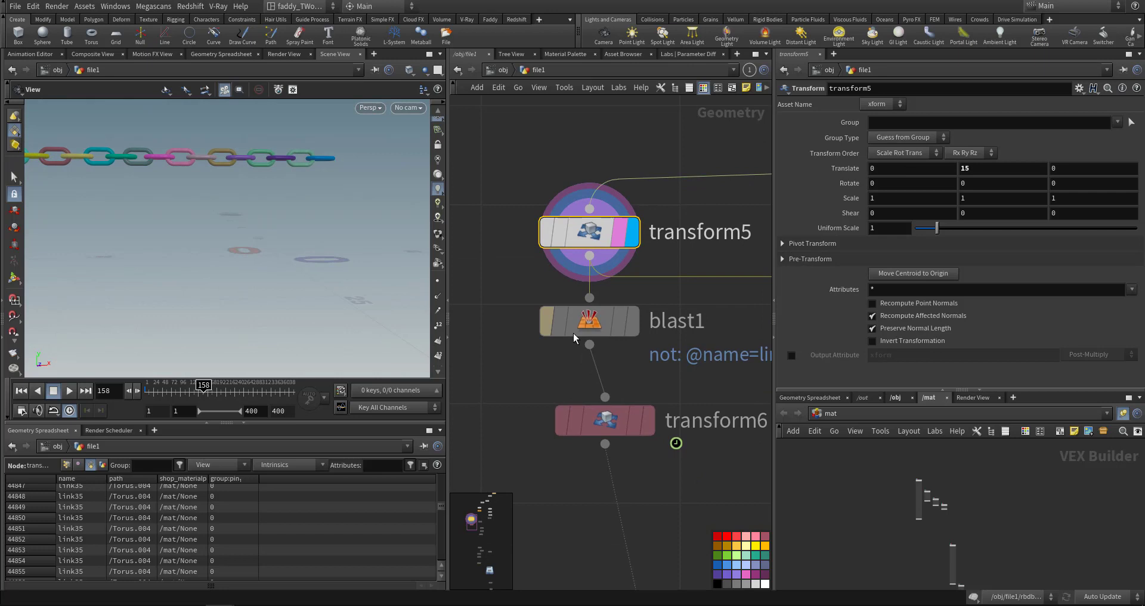
Display and select blast1 to examine how it isolates the end link, link15, against the templated chain
{"action": "left_click", "coordinate": [633, 328]}
{"action": "left_click", "coordinate": [598, 318]}
{"action": "left_click_drag", "start_coordinate": [327, 258], "coordinate": [285, 290]}
{"action": "scroll", "coordinate": [313, 245], "scroll_direction": "up", "scroll_amount": 5}
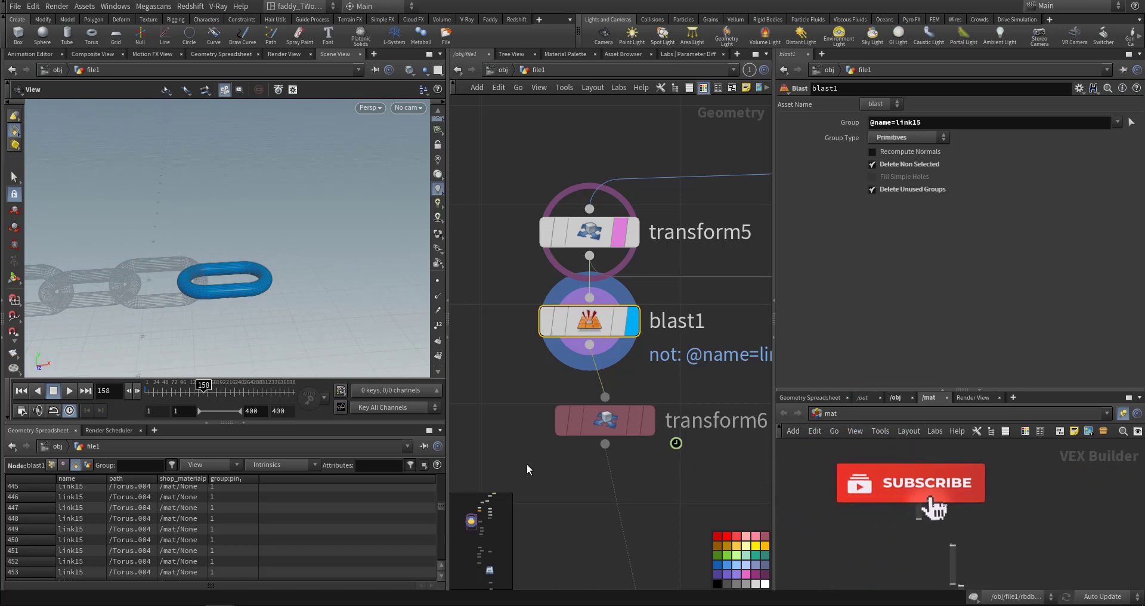
{"action": "middle_click_drag", "start_coordinate": [527, 464], "coordinate": [459, 441]}
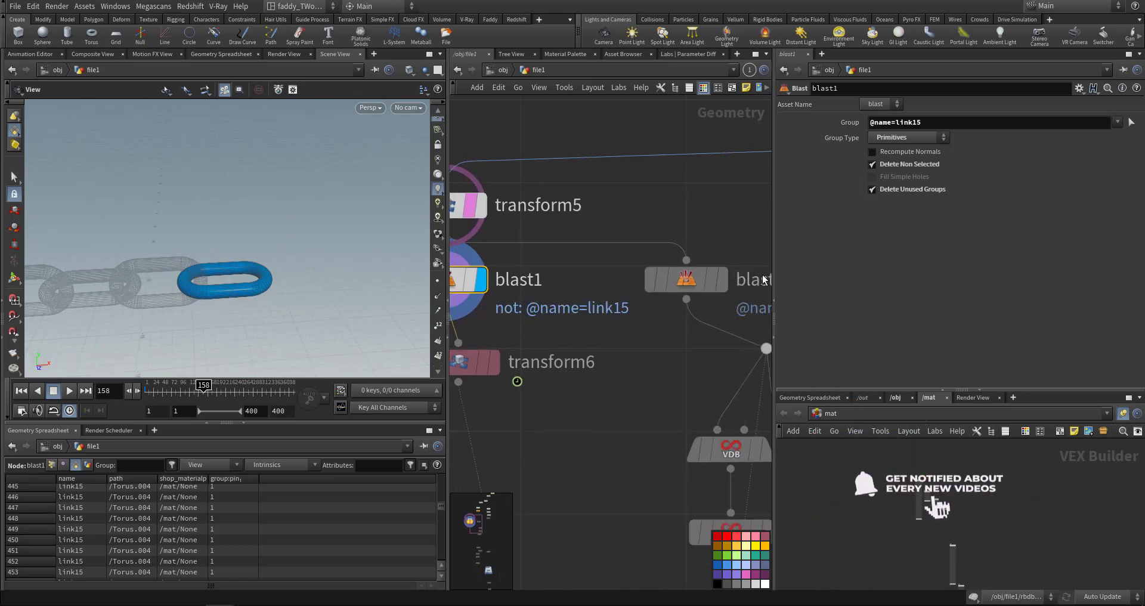
Display blast2 and examine the rest of the chain with link15 removed
{"action": "left_click", "coordinate": [722, 282]}
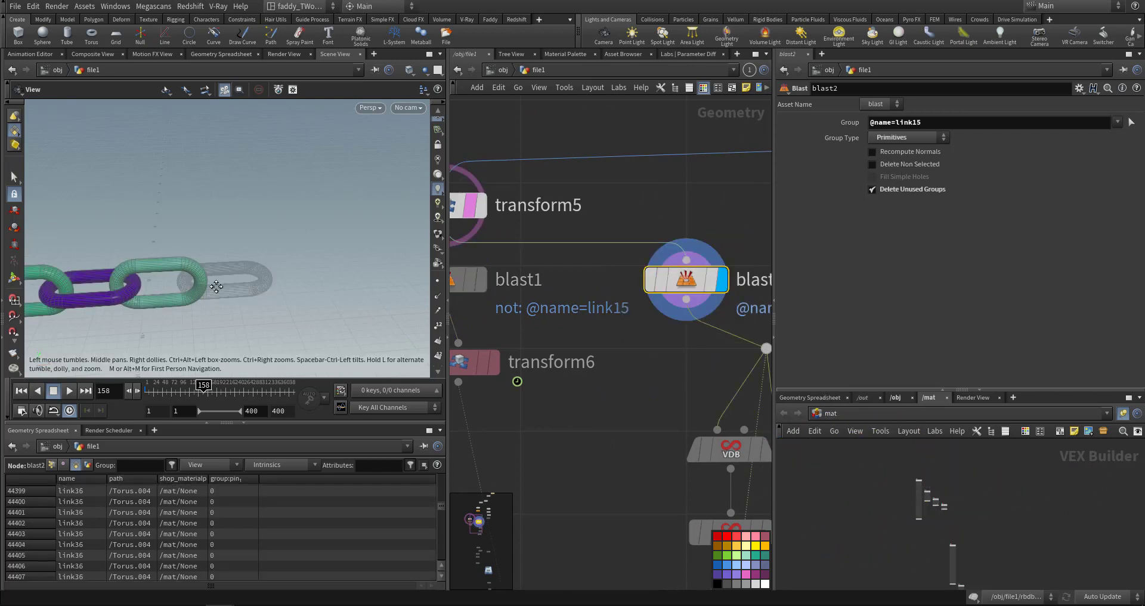
{"action": "left_click_drag", "start_coordinate": [216, 287], "coordinate": [219, 244]}
{"action": "scroll", "coordinate": [232, 253], "scroll_direction": "down", "scroll_amount": 5}
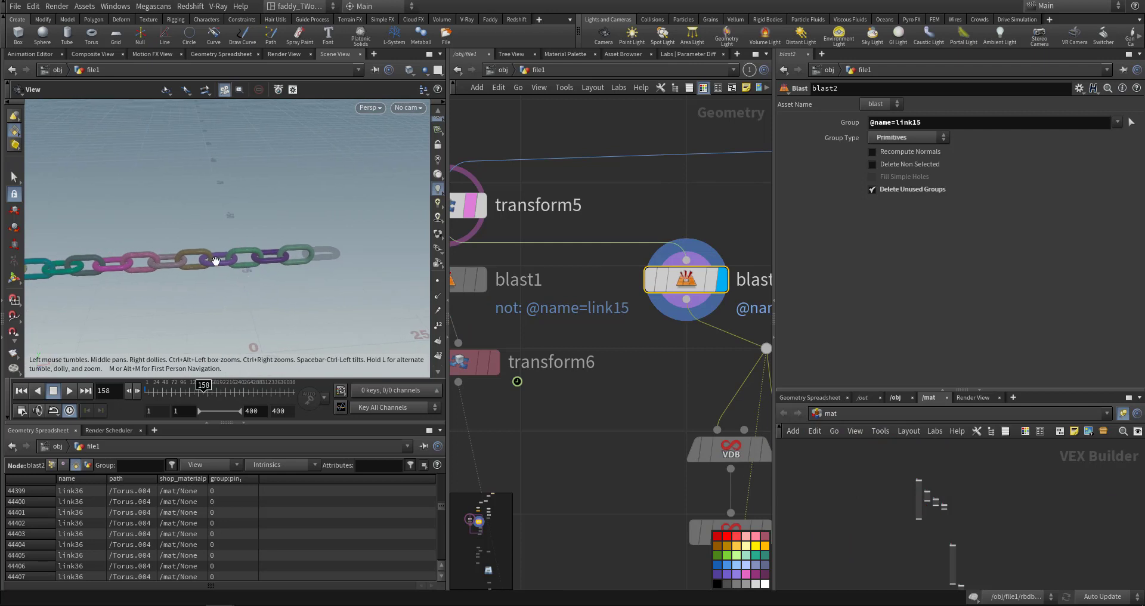
{"action": "middle_click_drag", "start_coordinate": [493, 284], "coordinate": [550, 295]}
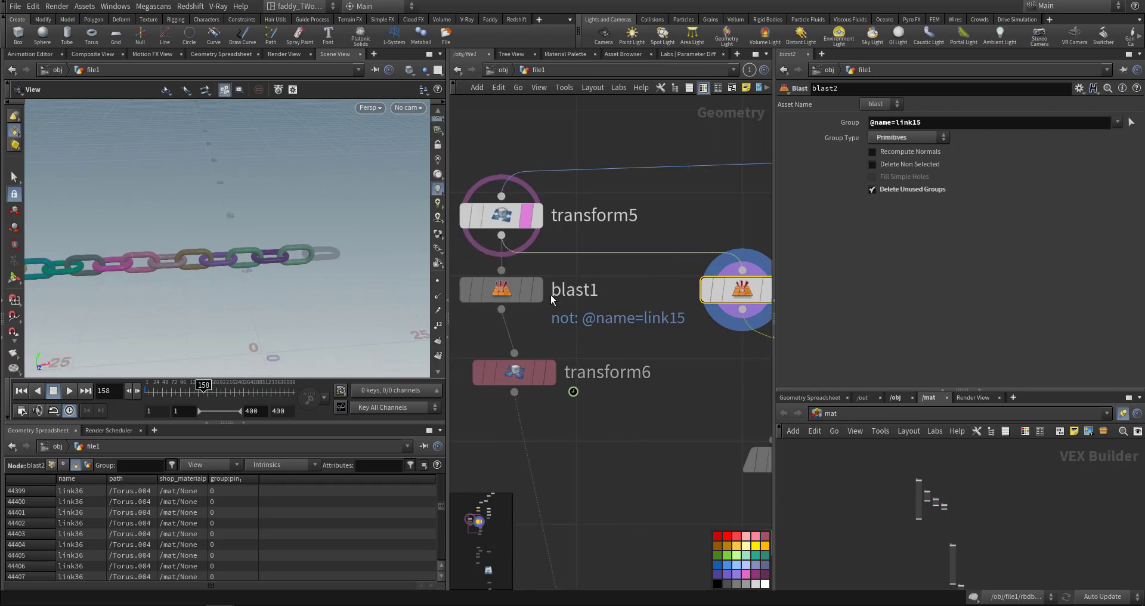
Display and select transform6 below blast1, and scrub to frame 223 to examine the end link's keyframed motion
{"action": "left_click", "coordinate": [539, 291]}
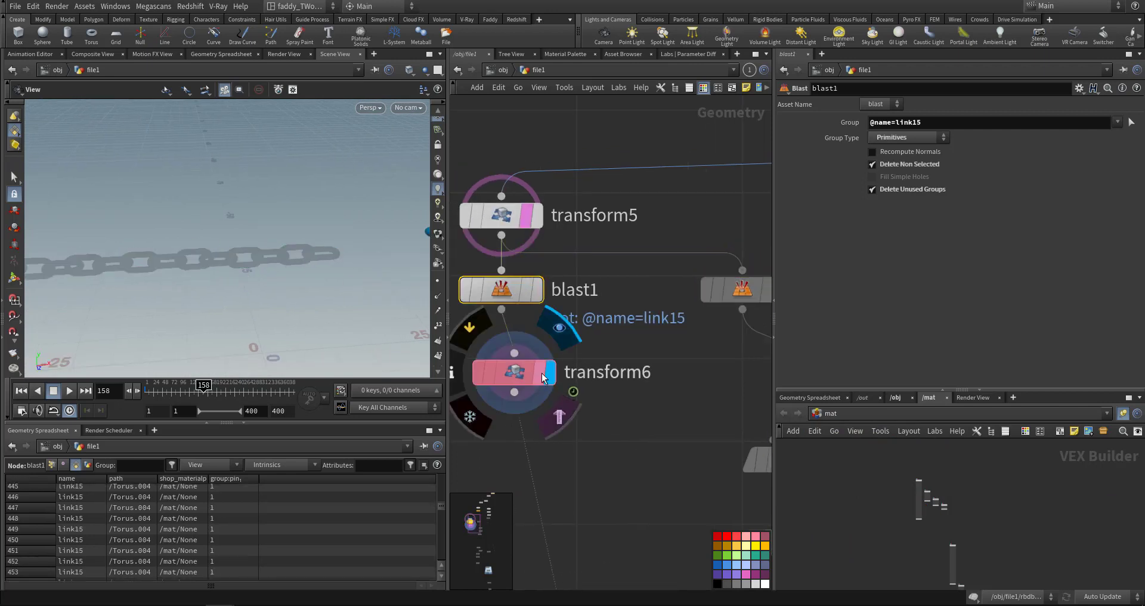
{"action": "left_click", "coordinate": [518, 377]}
{"action": "left_click_drag", "start_coordinate": [280, 281], "coordinate": [329, 320]}
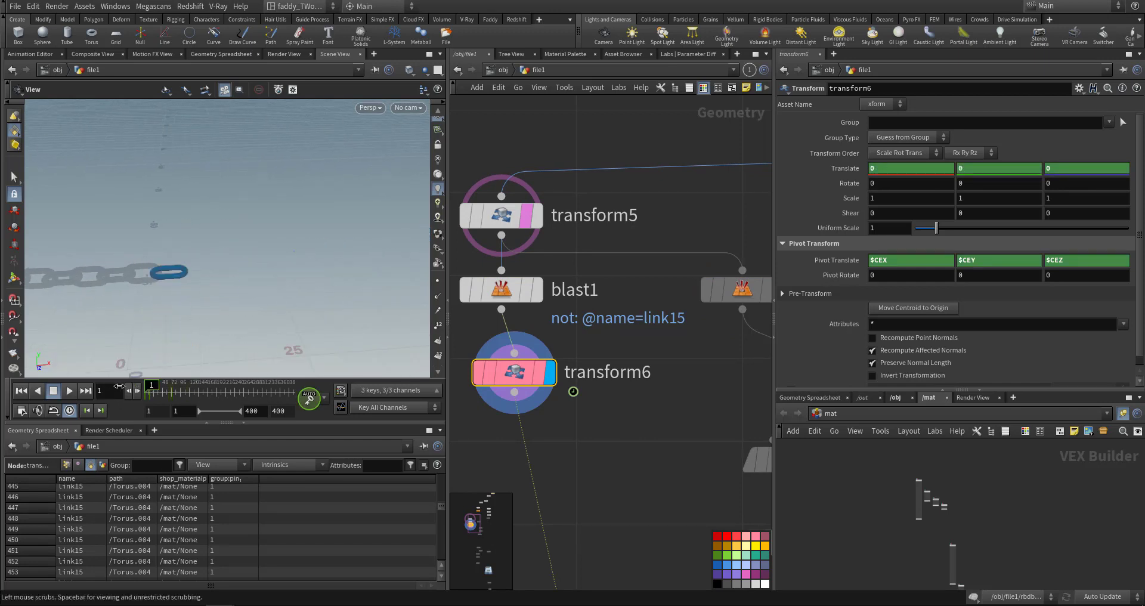
{"action": "left_click_drag", "start_coordinate": [149, 390], "coordinate": [208, 388]}
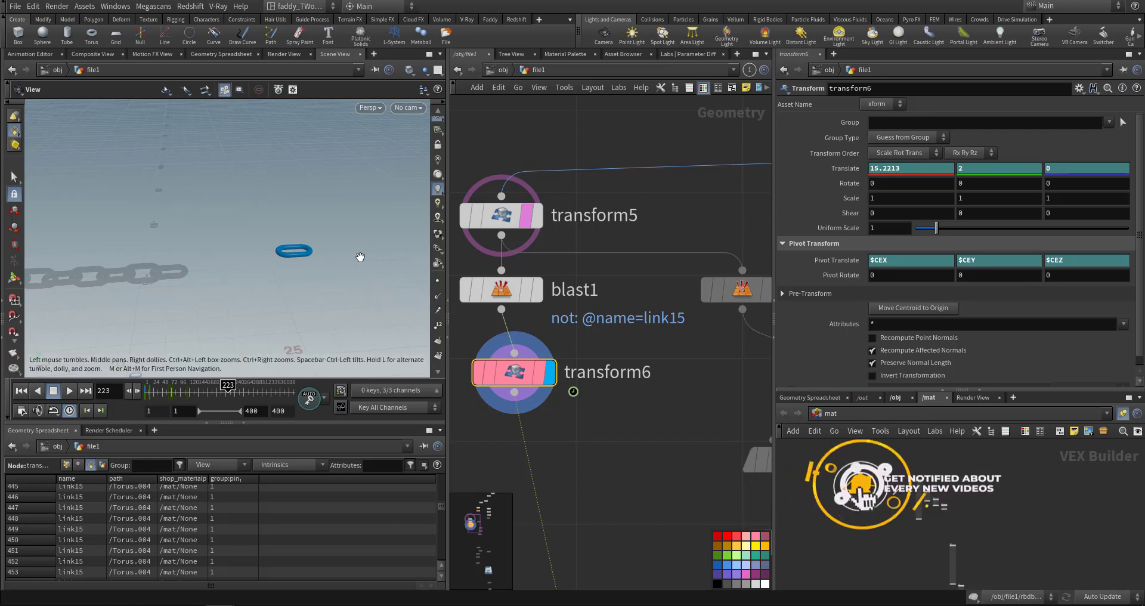
At frame 223, move the end link in transform6 to about X 3.1 and Y 28.4
{"action": "key", "text": "Return"}
{"action": "left_click_drag", "start_coordinate": [300, 222], "coordinate": [298, 205]}
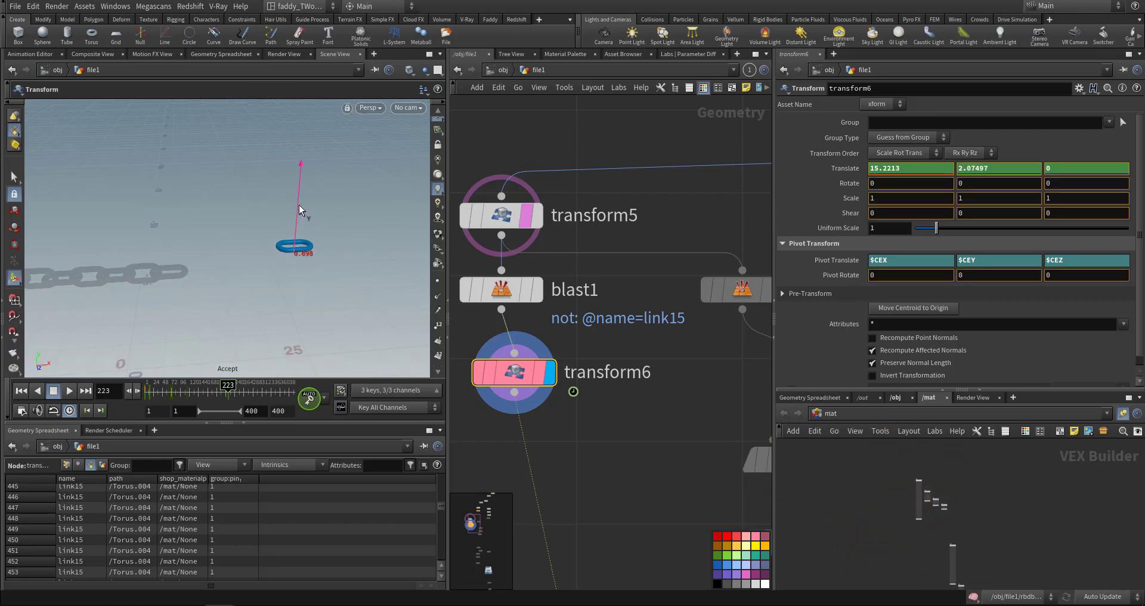
{"action": "left_click_drag", "start_coordinate": [306, 127], "coordinate": [308, 117]}
{"action": "key", "text": "Escape"}
{"action": "left_click_drag", "start_coordinate": [327, 204], "coordinate": [295, 263]}
{"action": "key", "text": "Return"}
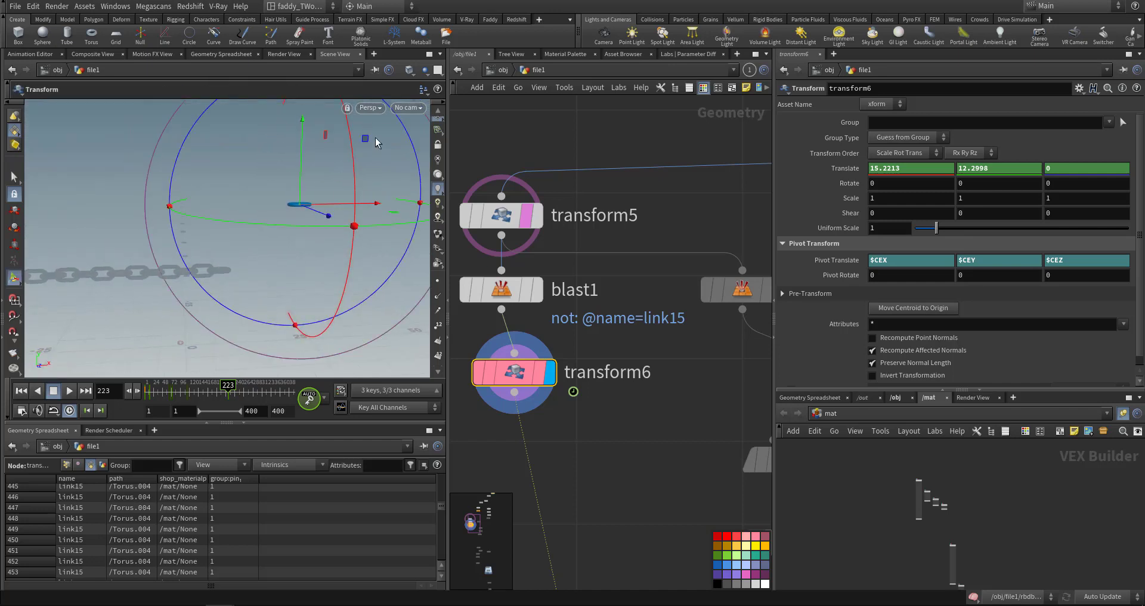
{"action": "left_click_drag", "start_coordinate": [365, 137], "coordinate": [358, 130]}
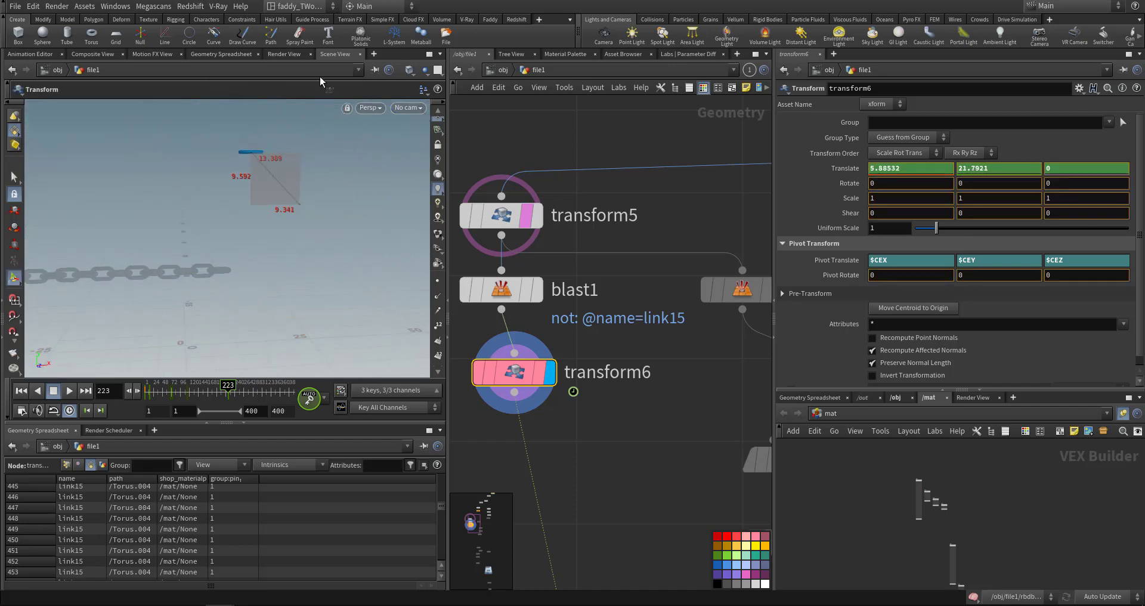
{"action": "left_click_drag", "start_coordinate": [305, 39], "coordinate": [303, 35]}
{"action": "middle_click_drag", "start_coordinate": [283, 177], "coordinate": [297, 255], "text": "alt"}
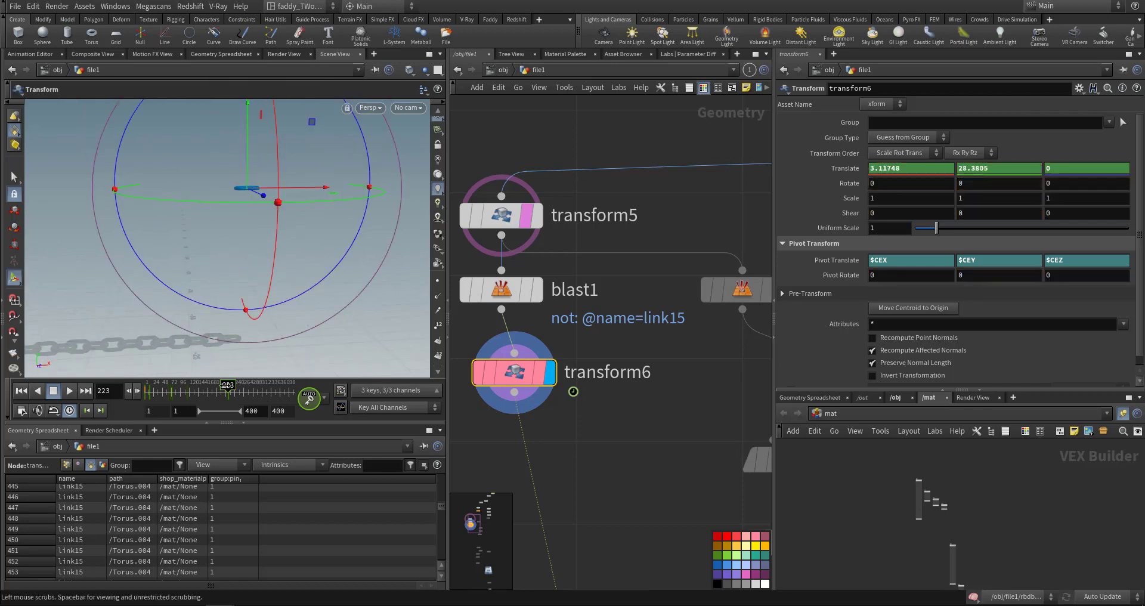
Keyframe transform6's rotation at 0 on frame 114, and rotate the link to about 48.9° in Z on frame 223
{"action": "left_click", "coordinate": [87, 410]}
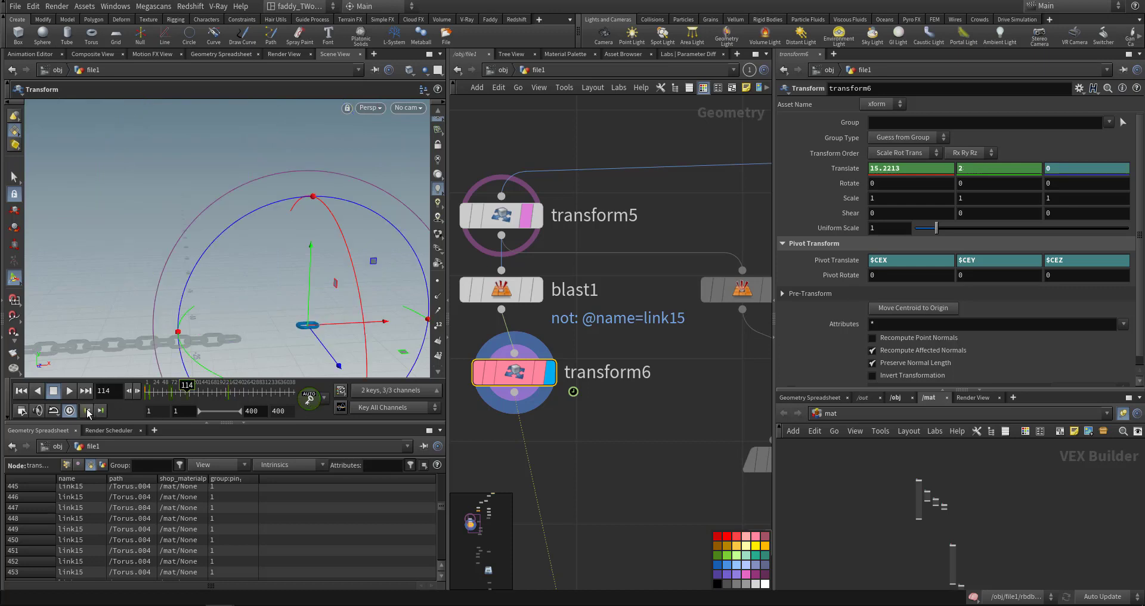
{"action": "left_click", "coordinate": [860, 186], "text": "alt"}
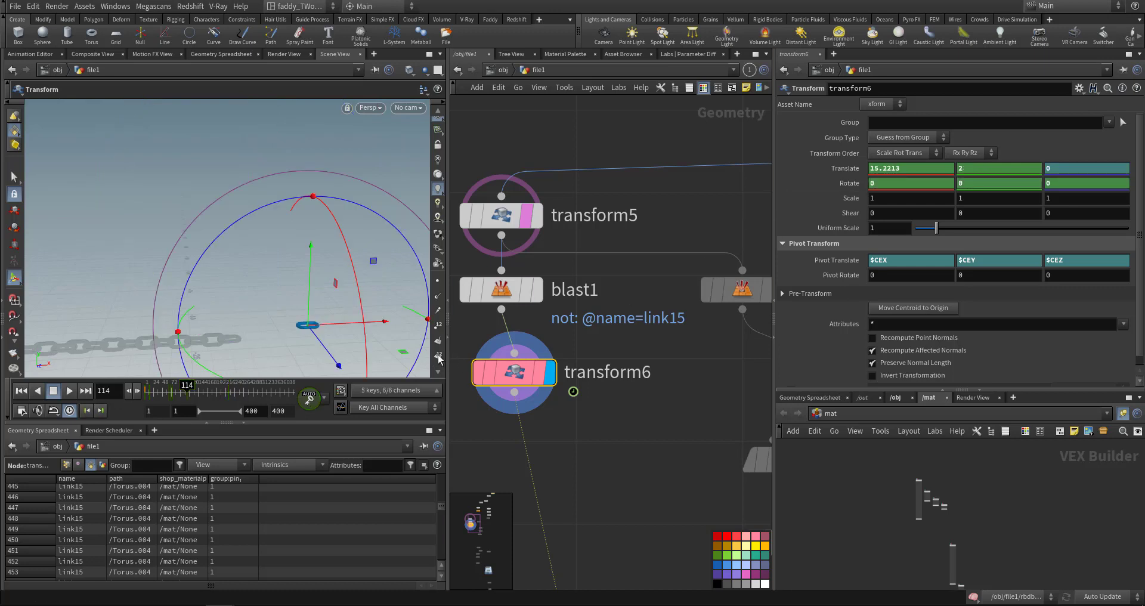
{"action": "left_click", "coordinate": [101, 410]}
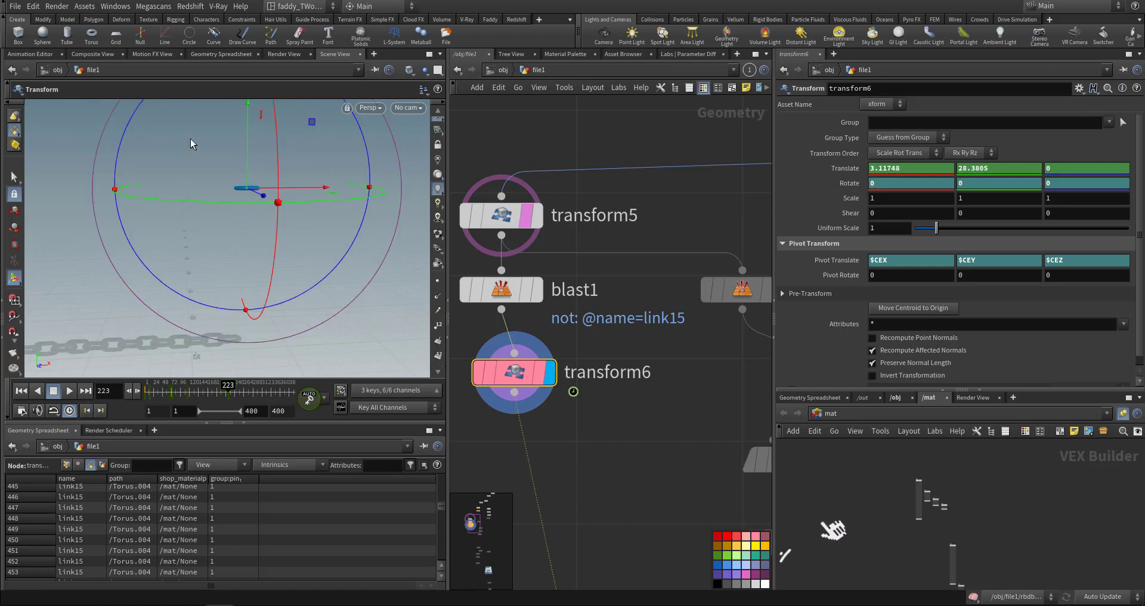
{"action": "left_click_drag", "start_coordinate": [132, 142], "coordinate": [157, 235]}
At frame 310, move the end link to about X -129.9 and Y 105.2, and rotate it to about 83.3° in Z
{"action": "left_click_drag", "start_coordinate": [227, 387], "coordinate": [257, 390]}
{"action": "left_click_drag", "start_coordinate": [220, 225], "coordinate": [253, 258]}
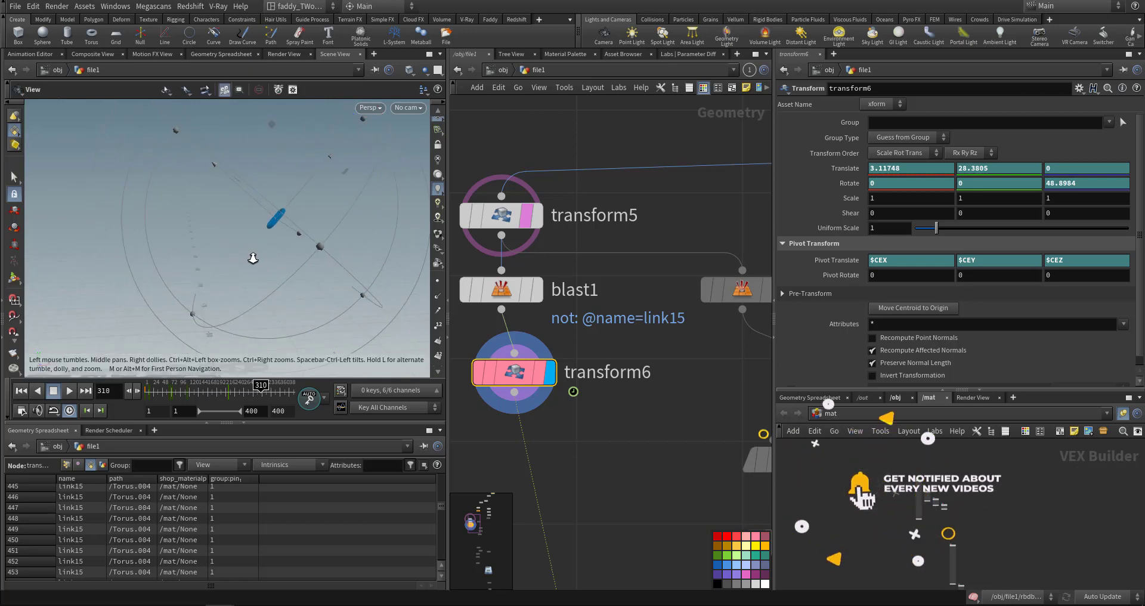
{"action": "right_click_drag", "start_coordinate": [252, 259], "coordinate": [109, 266]}
{"action": "left_click_drag", "start_coordinate": [110, 266], "coordinate": [238, 256]}
{"action": "key", "text": "Return"}
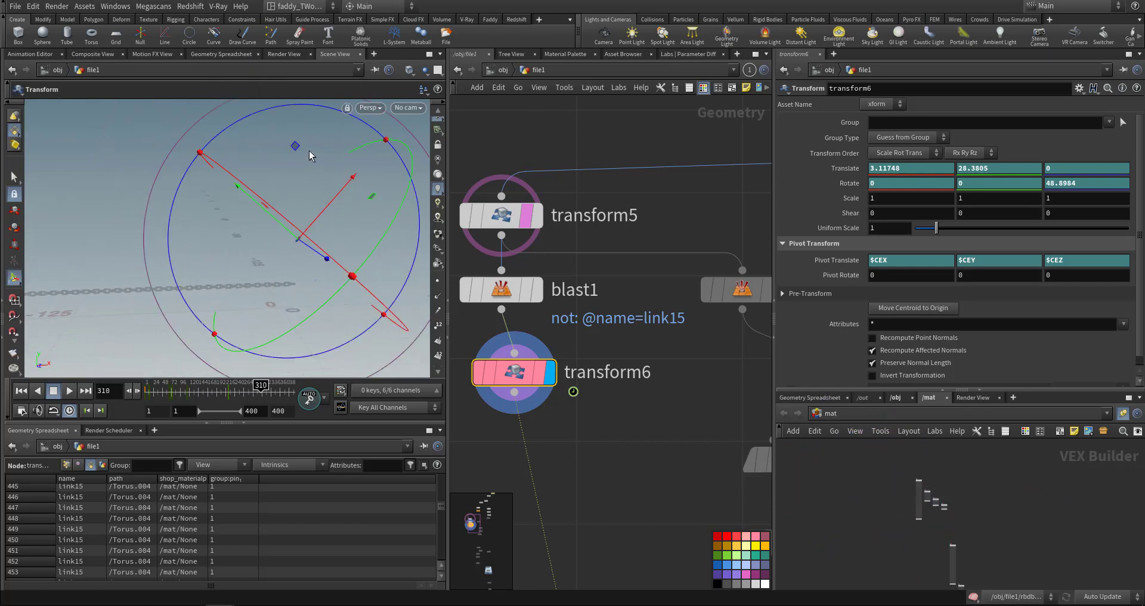
{"action": "left_click_drag", "start_coordinate": [297, 149], "coordinate": [54, 6]}
{"action": "middle_click_drag", "start_coordinate": [122, 180], "coordinate": [205, 256], "text": "alt"}
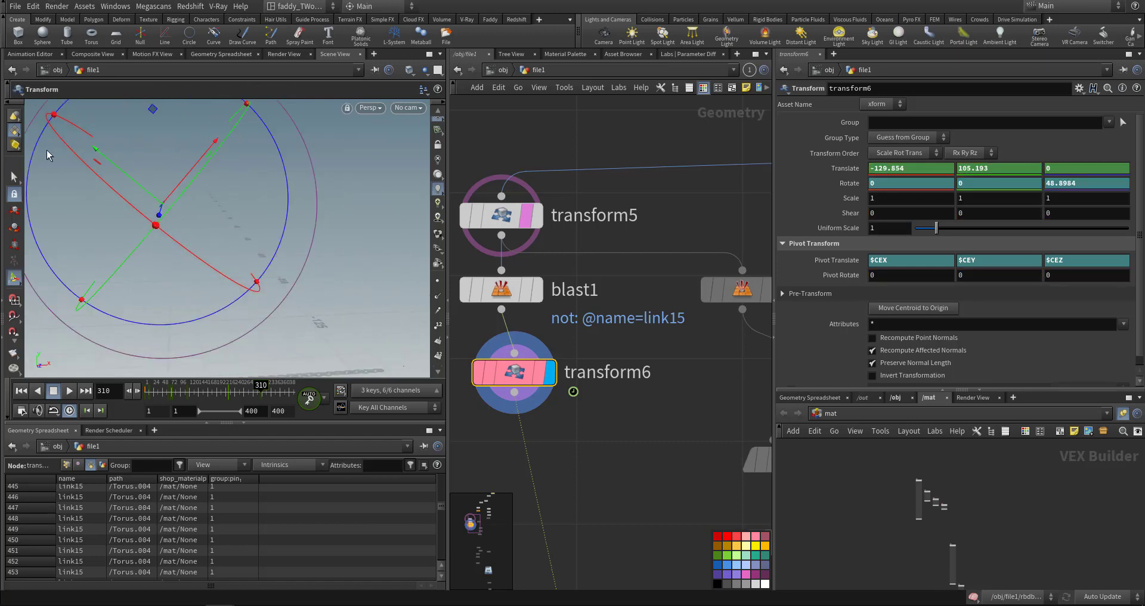
{"action": "left_click_drag", "start_coordinate": [37, 154], "coordinate": [57, 227]}
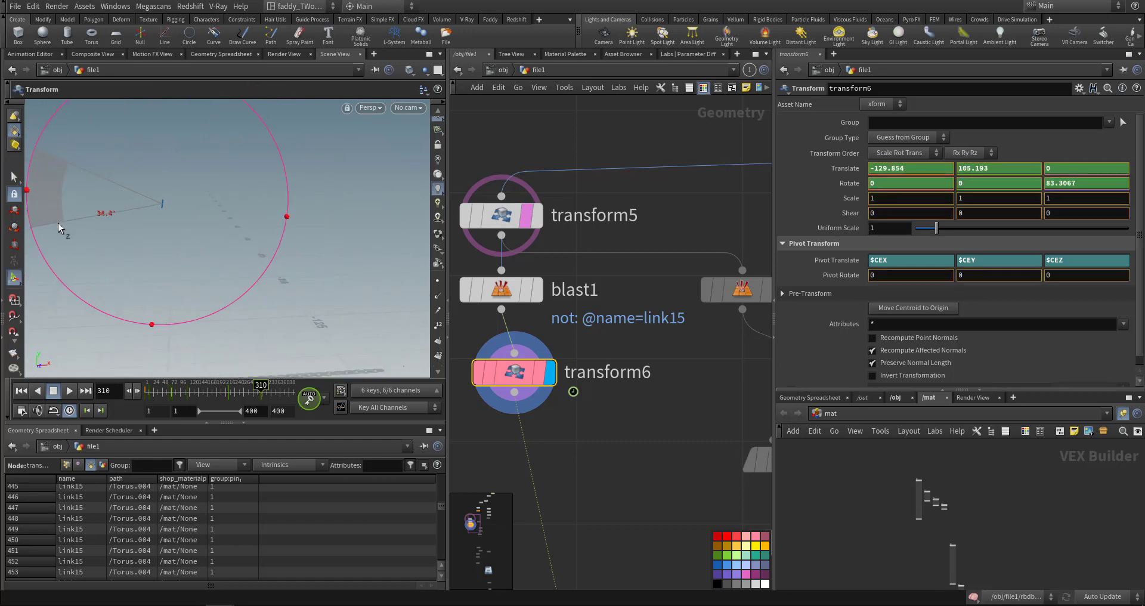
{"action": "mouse_move", "coordinate": [189, 289]}
{"action": "left_mouse_down", "text": "alt"}
{"action": "mouse_move", "coordinate": [183, 263]}
{"action": "mouse_move", "coordinate": [195, 296]}
{"action": "left_mouse_up", "text": "alt"}
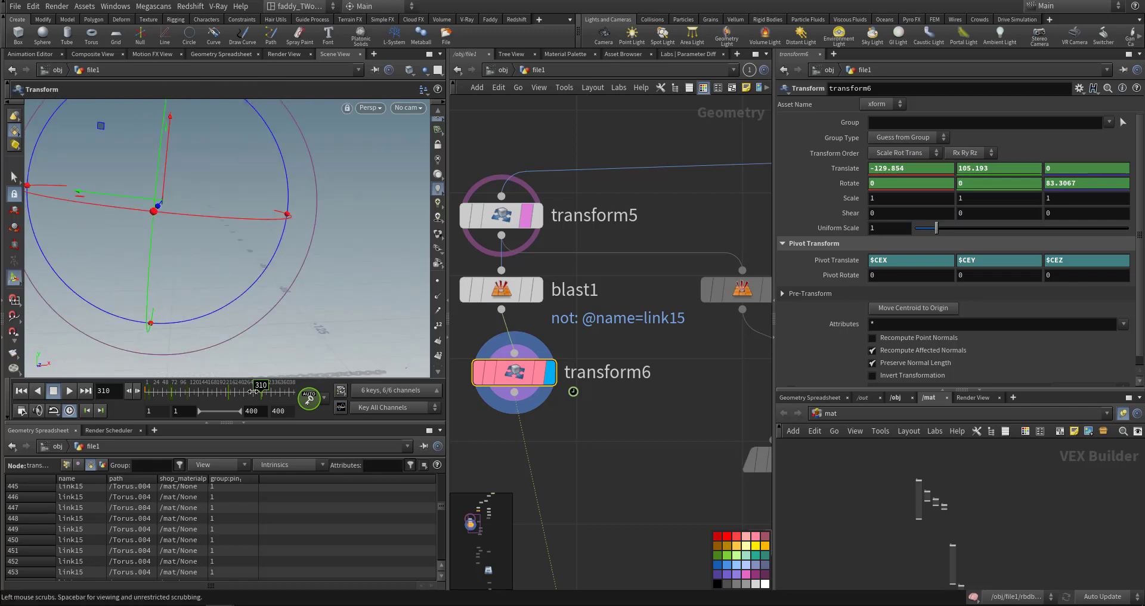
At frame 367, move the end link to about X -132.5 and Y 82.6, and return the timeline to frame 1
{"action": "left_click_drag", "start_coordinate": [266, 387], "coordinate": [283, 389]}
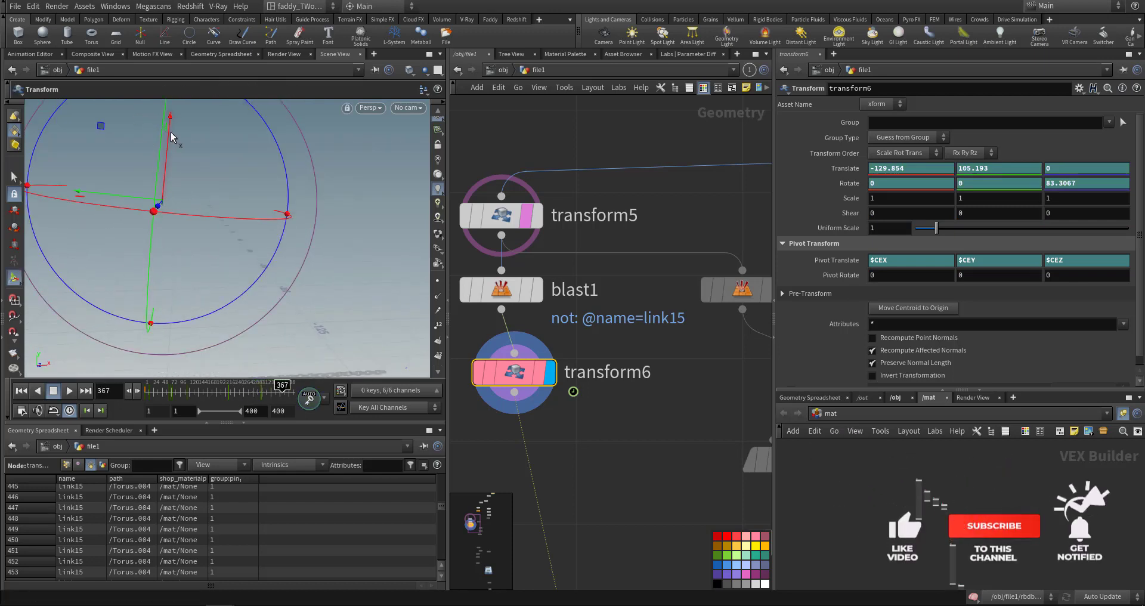
{"action": "left_click_drag", "start_coordinate": [171, 138], "coordinate": [170, 181]}
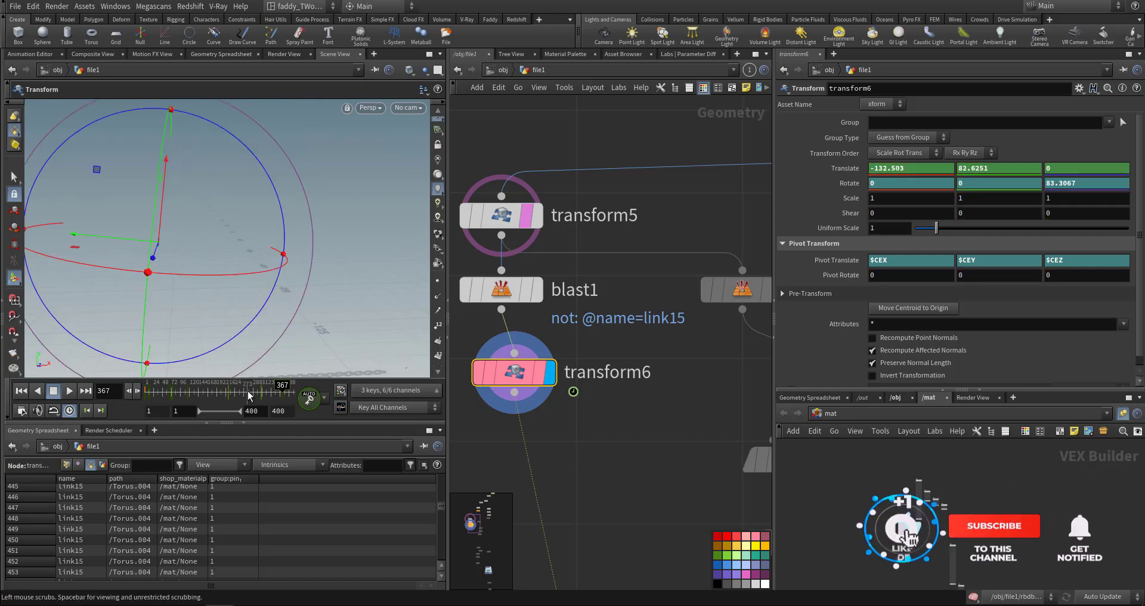
{"action": "left_click_drag", "start_coordinate": [249, 396], "coordinate": [106, 395]}
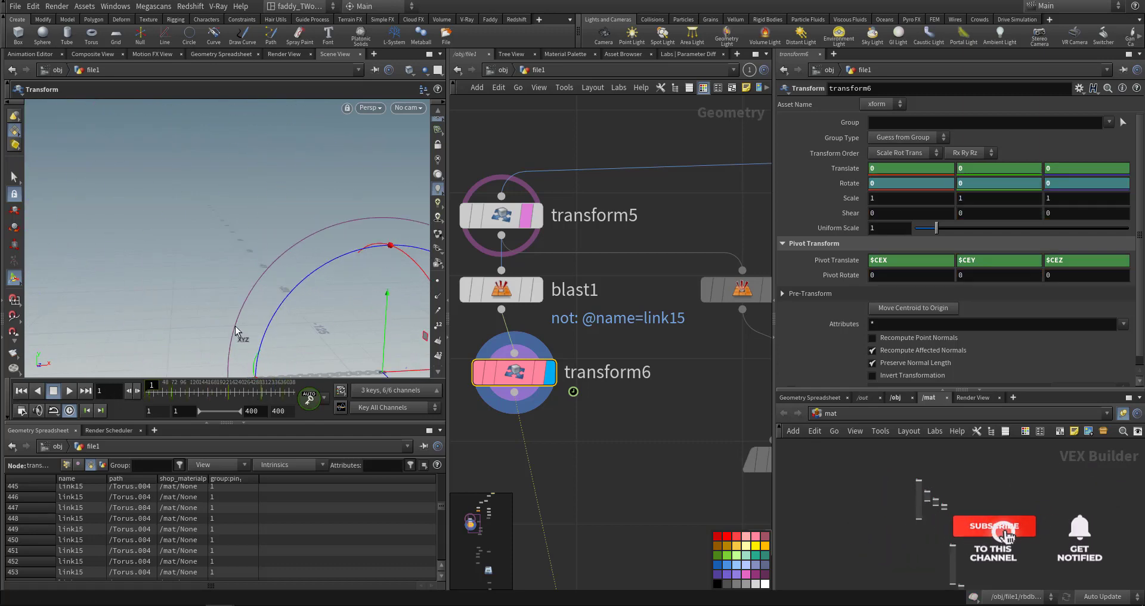
{"action": "middle_click_drag", "start_coordinate": [236, 332], "coordinate": [239, 243], "text": "alt"}
{"action": "mouse_move", "coordinate": [238, 243]}
{"action": "right_mouse_down", "text": "alt"}
{"action": "mouse_move", "coordinate": [320, 281]}
{"action": "mouse_move", "coordinate": [238, 225]}
{"action": "right_mouse_up", "text": "alt"}
{"action": "middle_click_drag", "start_coordinate": [238, 224], "coordinate": [155, 194], "text": "alt"}
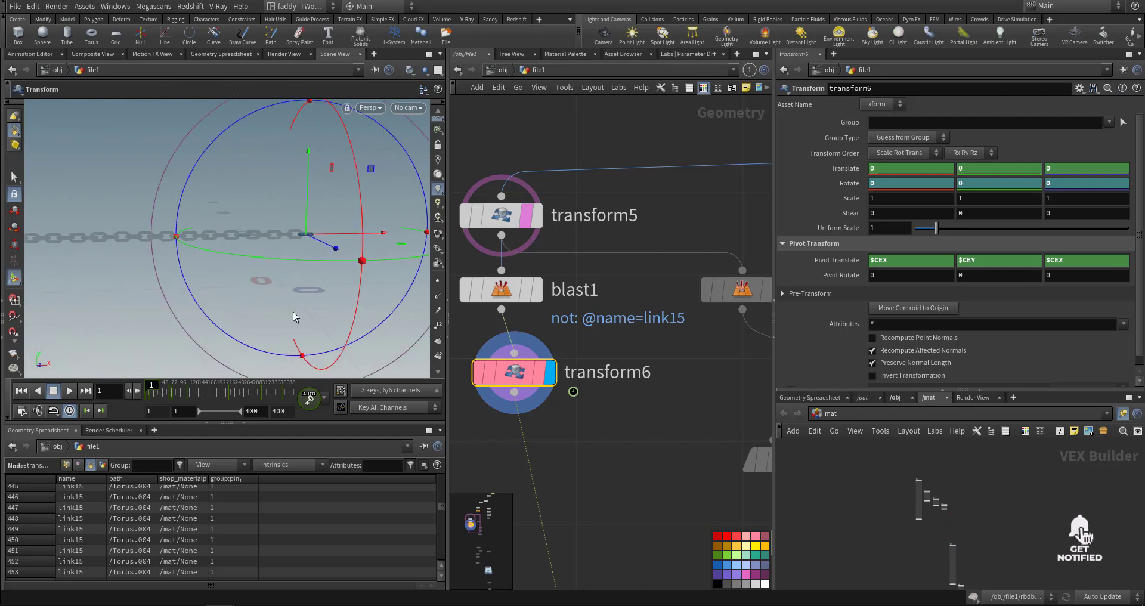
Display and select blast2 at frame 1, and examine the remaining chain links closely before the VDB nodes
{"action": "scroll", "coordinate": [625, 426], "scroll_direction": "down", "scroll_amount": 3}
{"action": "middle_click_drag", "start_coordinate": [624, 426], "coordinate": [557, 325]}
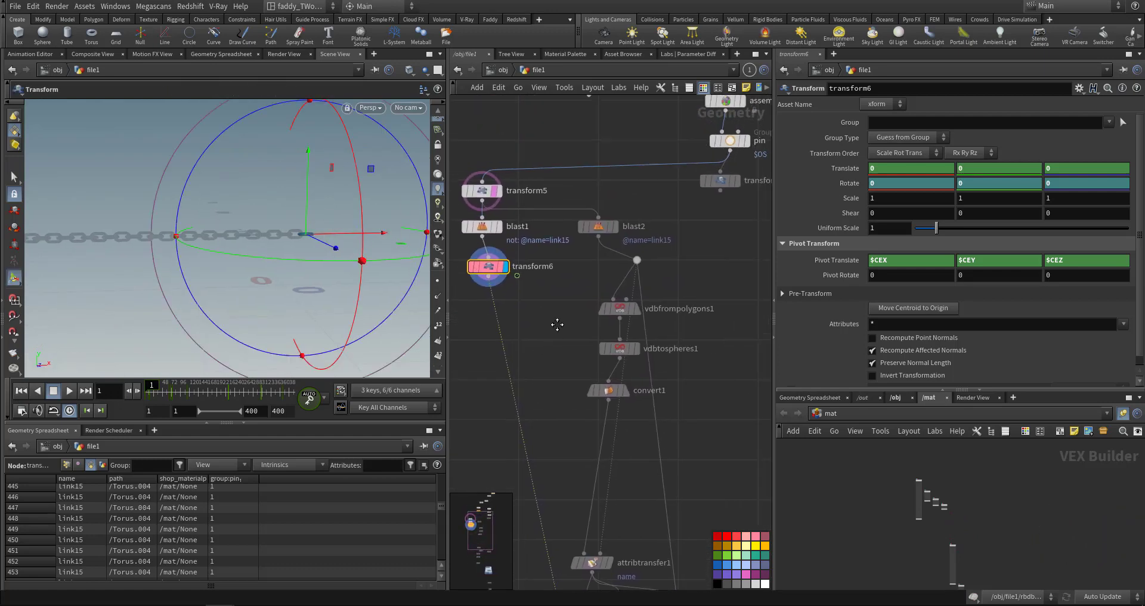
{"action": "scroll", "coordinate": [594, 250], "scroll_direction": "up", "scroll_amount": 3}
{"action": "left_click", "coordinate": [630, 214]}
{"action": "left_click", "coordinate": [620, 209]}
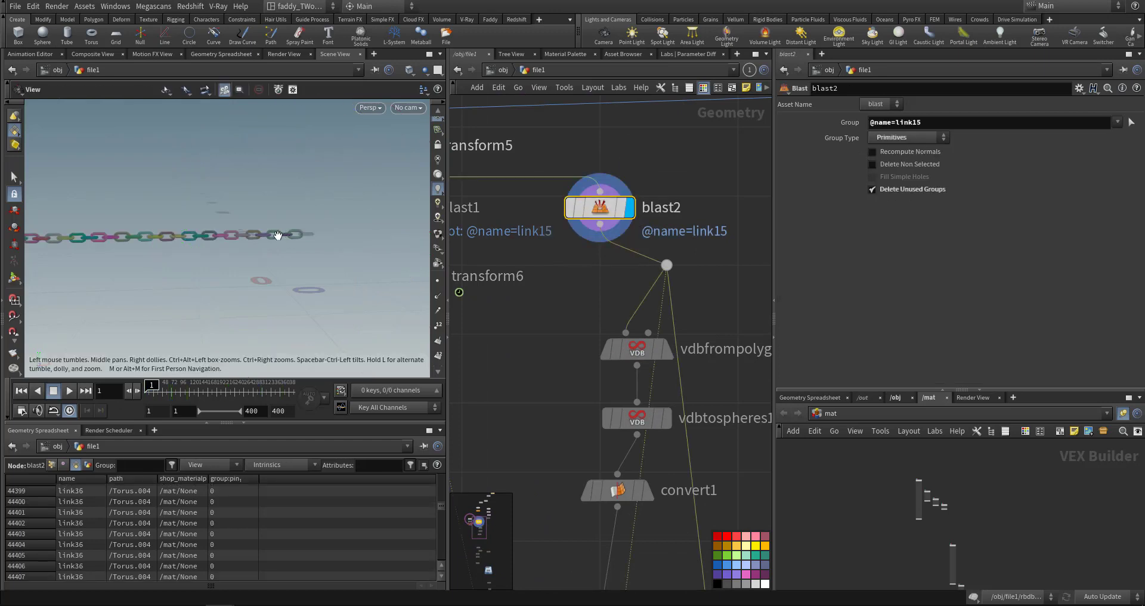
{"action": "left_click_drag", "start_coordinate": [426, 225], "coordinate": [277, 265]}
{"action": "right_click_drag", "start_coordinate": [278, 265], "coordinate": [644, 266]}
{"action": "middle_click_drag", "start_coordinate": [396, 286], "coordinate": [315, 237]}
{"action": "right_click_drag", "start_coordinate": [304, 237], "coordinate": [334, 231]}
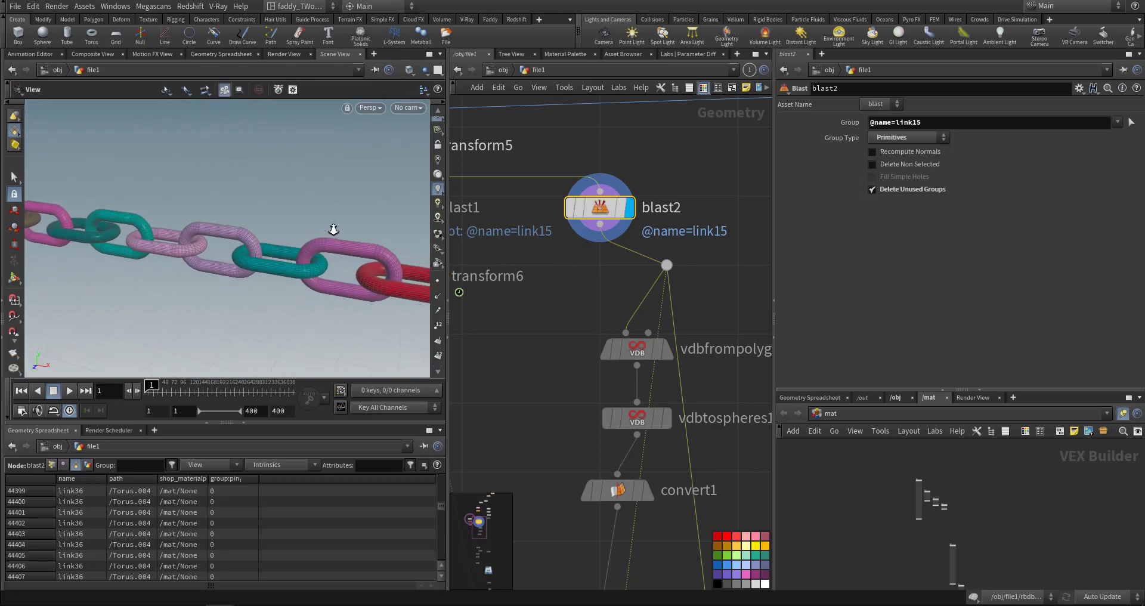
{"action": "middle_click_drag", "start_coordinate": [333, 231], "coordinate": [291, 234]}
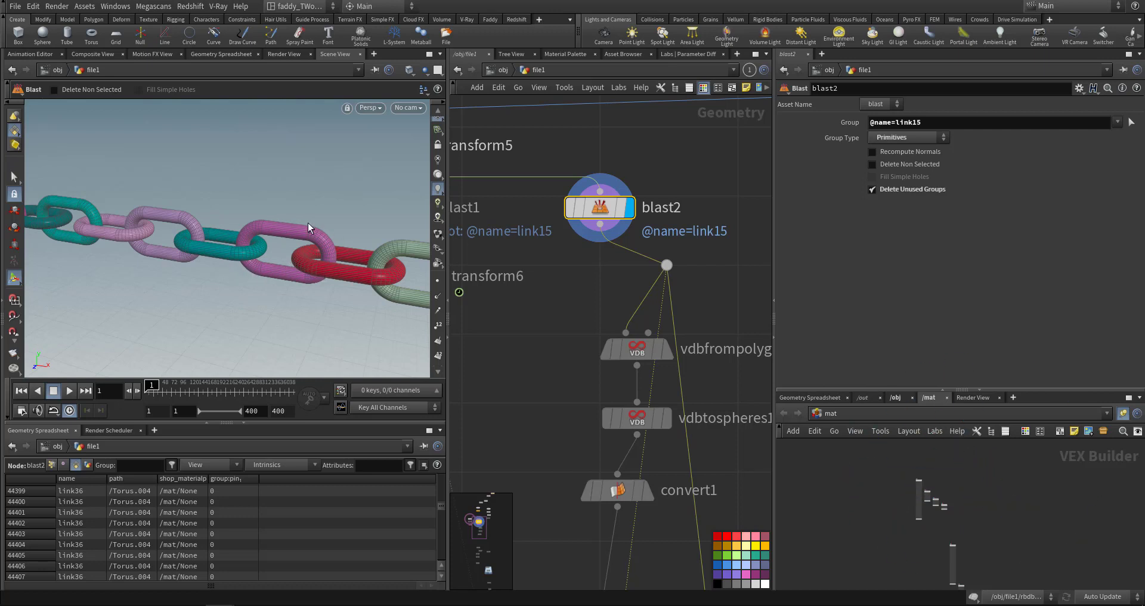
Add a Convex Decomposition node, feed it from blast1, and display its result
{"action": "key", "text": "Tab"}
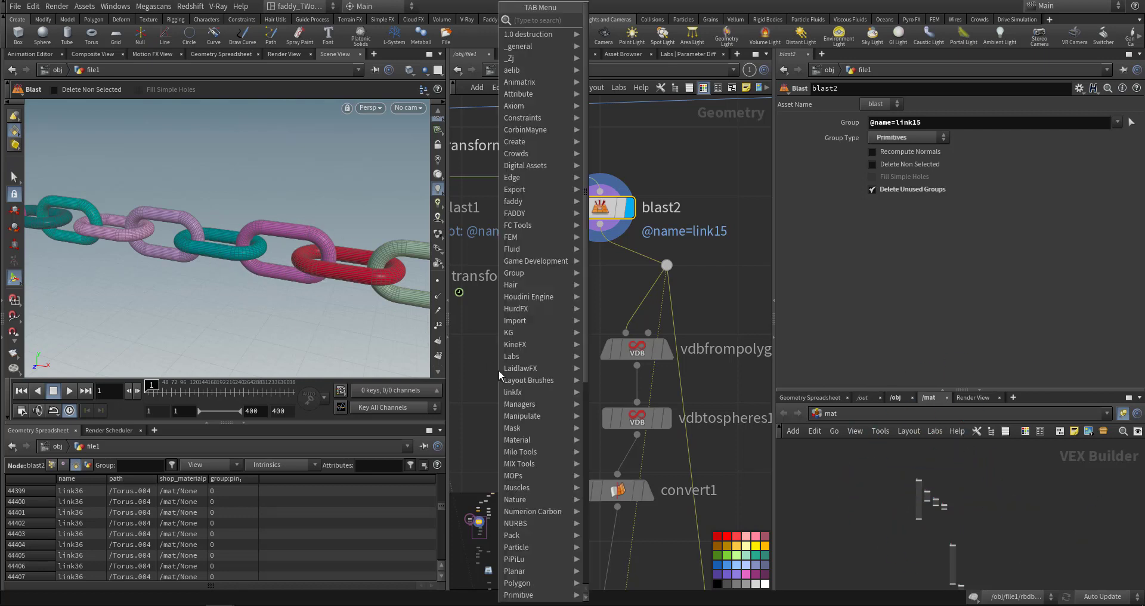
{"action": "type", "text": "deco"}
{"action": "key", "text": "Return"}
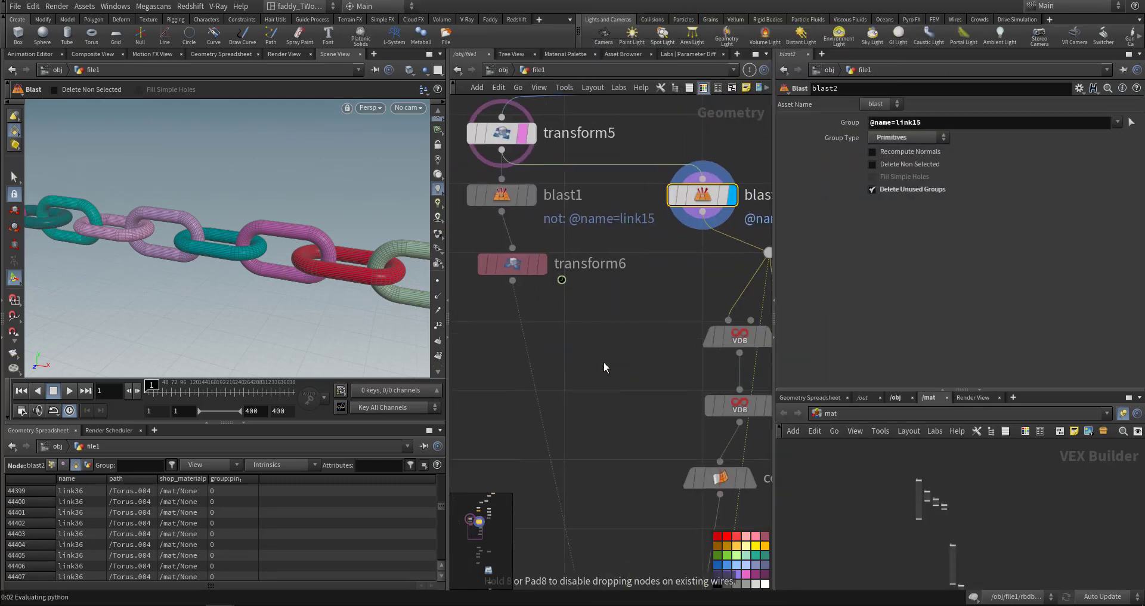
{"action": "left_click", "coordinate": [604, 363]}
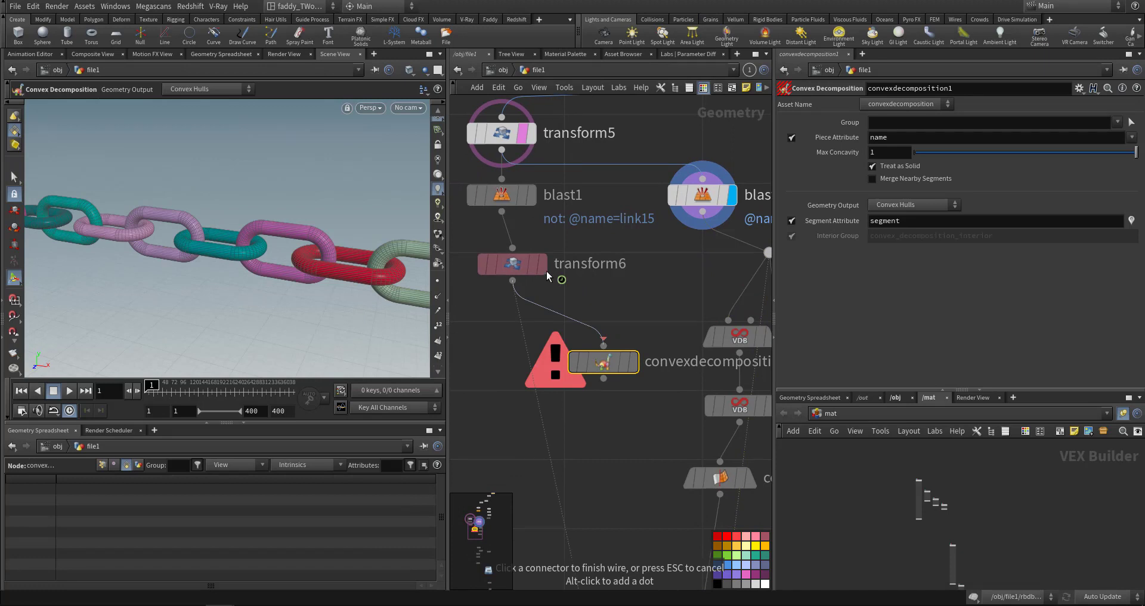
{"action": "left_click", "coordinate": [603, 345]}
{"action": "left_click", "coordinate": [632, 361]}
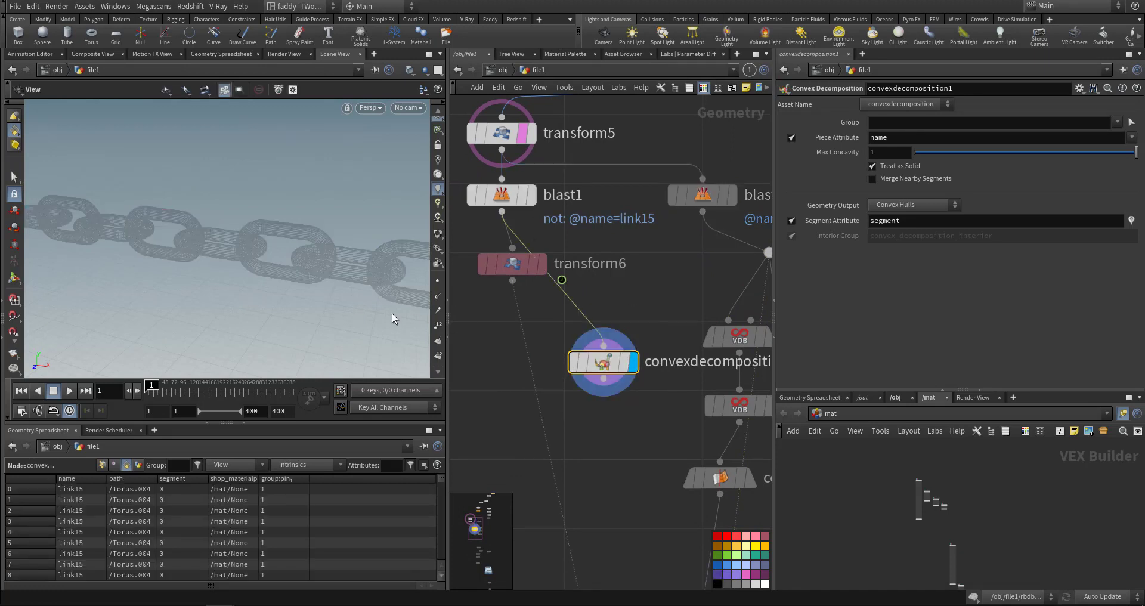
Examine the end link's convex hull, set the decomposition's Geometry Output to Segmented Geometry, and inspect the link
{"action": "key", "text": "space+g"}
{"action": "left_click_drag", "start_coordinate": [317, 297], "coordinate": [370, 264], "text": "alt"}
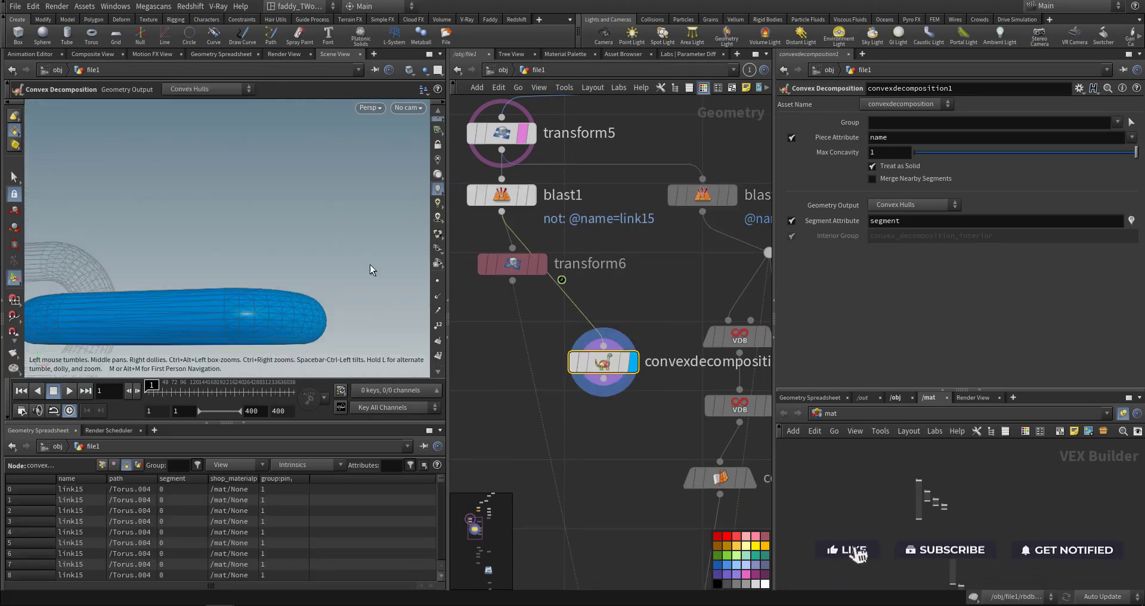
{"action": "middle_click_drag", "start_coordinate": [627, 396], "coordinate": [589, 389]}
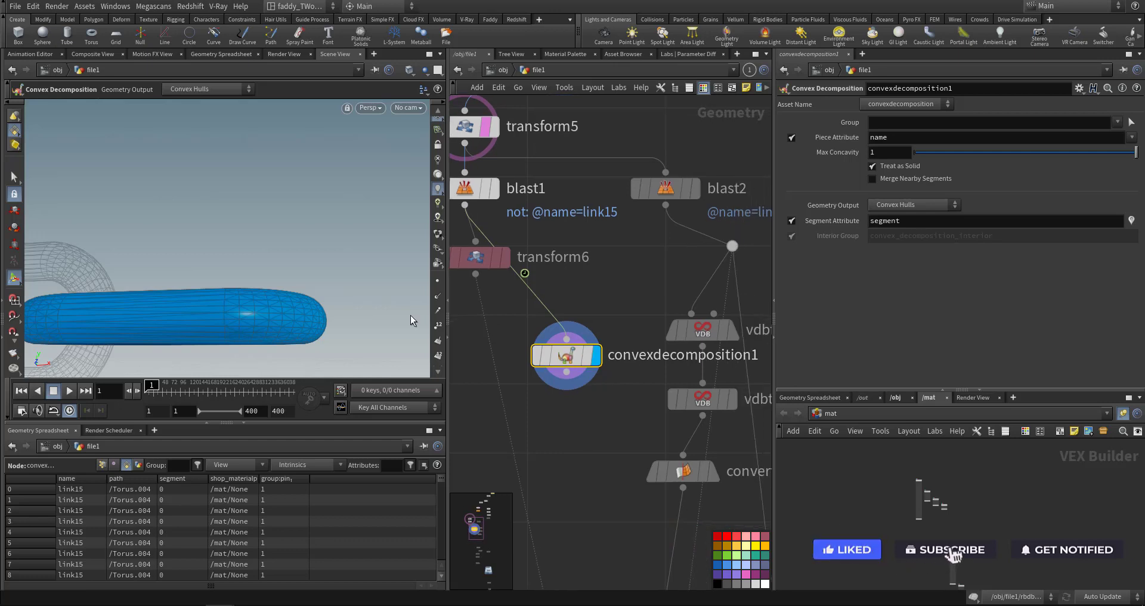
{"action": "left_click_drag", "start_coordinate": [213, 290], "coordinate": [349, 228], "text": "alt"}
{"action": "key", "text": "Return"}
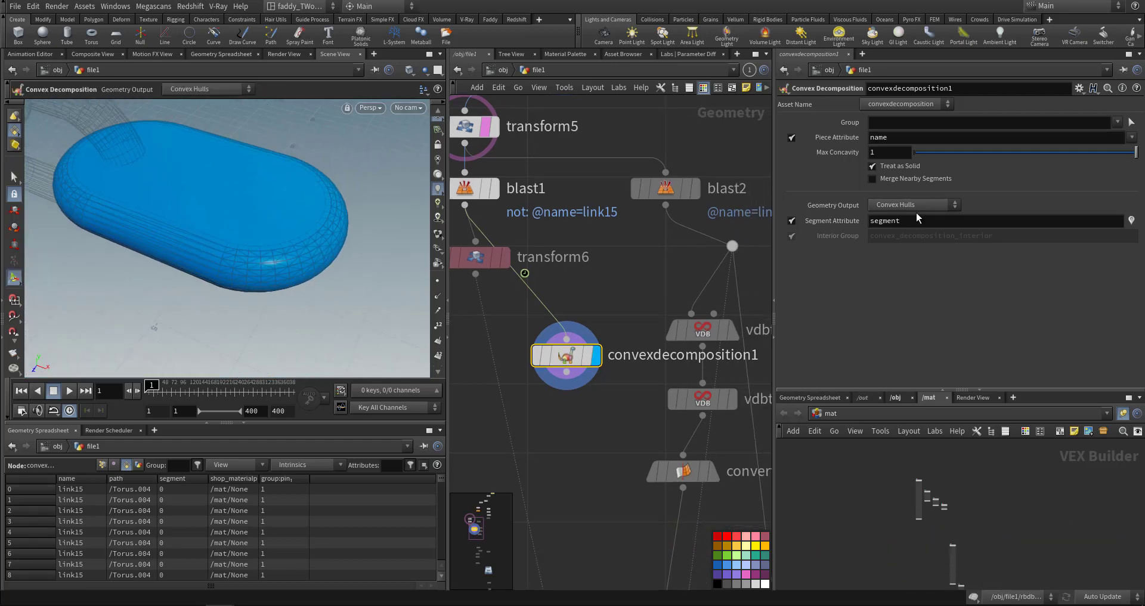
{"action": "left_click", "coordinate": [916, 206]}
{"action": "left_click", "coordinate": [885, 228]}
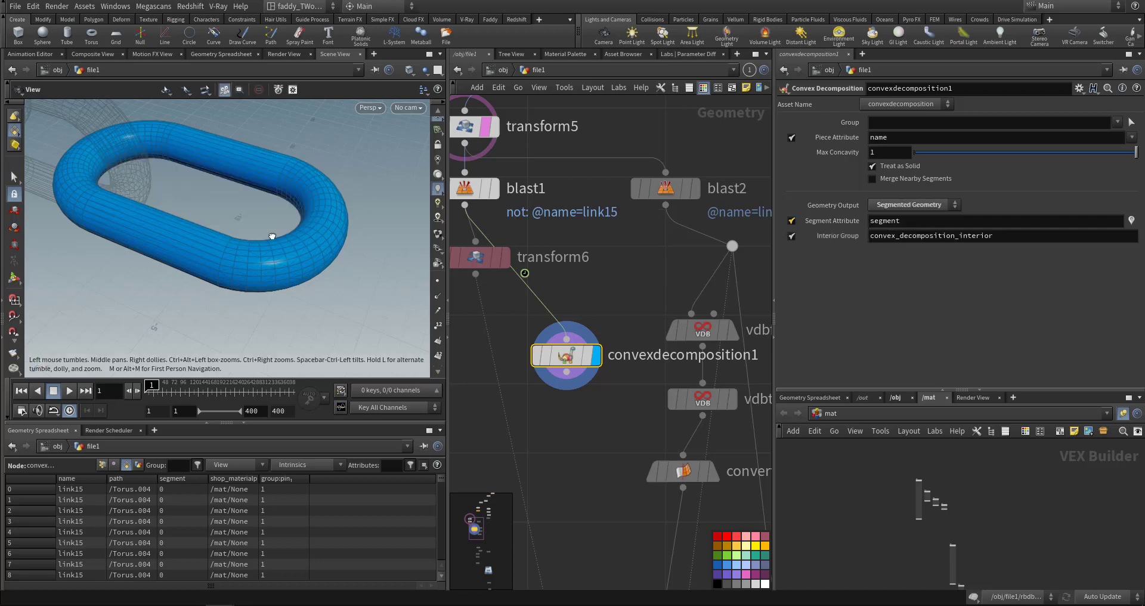
{"action": "left_click_drag", "start_coordinate": [272, 237], "coordinate": [270, 193], "text": "alt"}
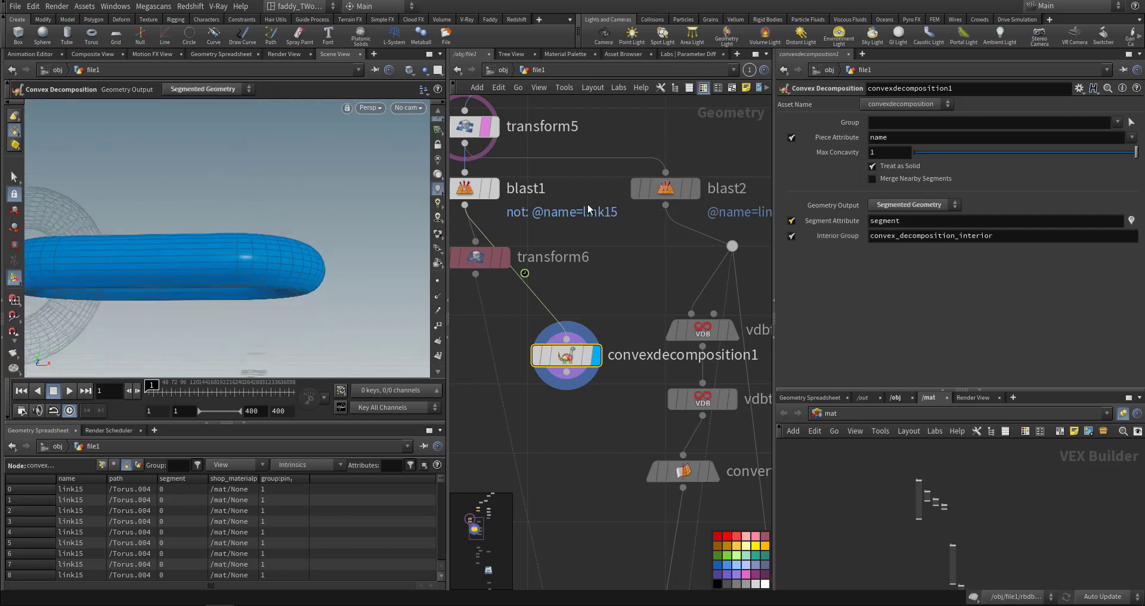
{"action": "left_click_drag", "start_coordinate": [206, 243], "coordinate": [215, 278], "text": "alt"}
Move the convexdecomposition1 node up between transform6 and the VDB branch, and review the whole end link
{"action": "left_click_drag", "start_coordinate": [559, 355], "coordinate": [592, 299]}
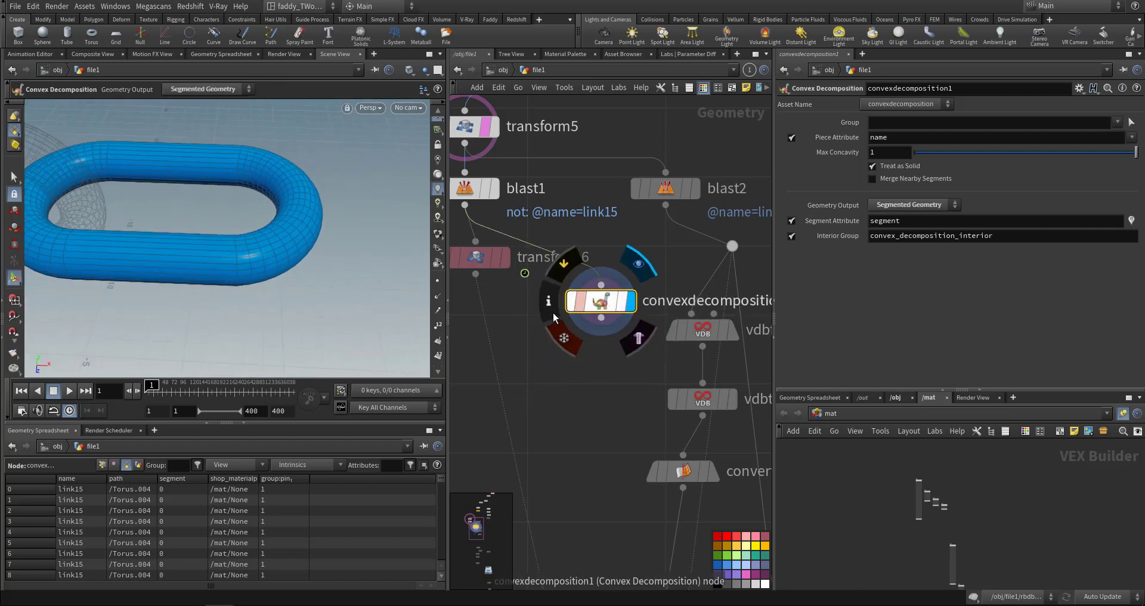
{"action": "middle_click_drag", "start_coordinate": [623, 386], "coordinate": [631, 364]}
{"action": "scroll", "coordinate": [630, 367], "scroll_direction": "down", "scroll_amount": 1}
{"action": "middle_click_drag", "start_coordinate": [706, 357], "coordinate": [662, 329]}
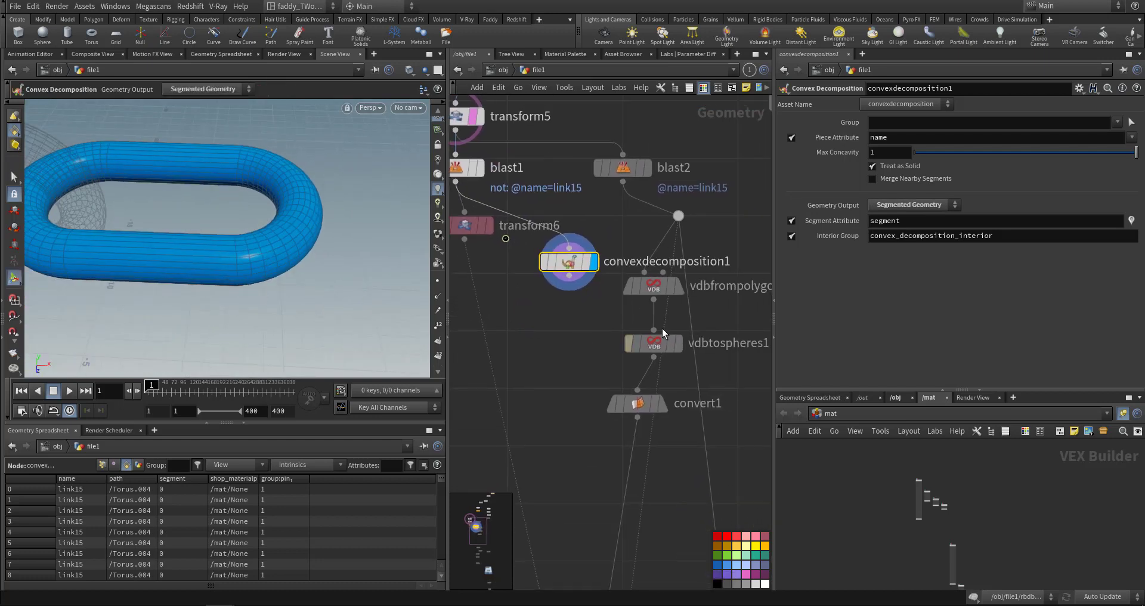
{"action": "mouse_move", "coordinate": [711, 251]}
{"action": "left_mouse_down"}
{"action": "mouse_move", "coordinate": [666, 319]}
{"action": "mouse_move", "coordinate": [722, 262]}
{"action": "left_mouse_up"}
{"action": "middle_click_drag", "start_coordinate": [291, 252], "coordinate": [359, 260], "text": "alt"}
{"action": "scroll", "coordinate": [264, 286], "scroll_direction": "down", "scroll_amount": 4}
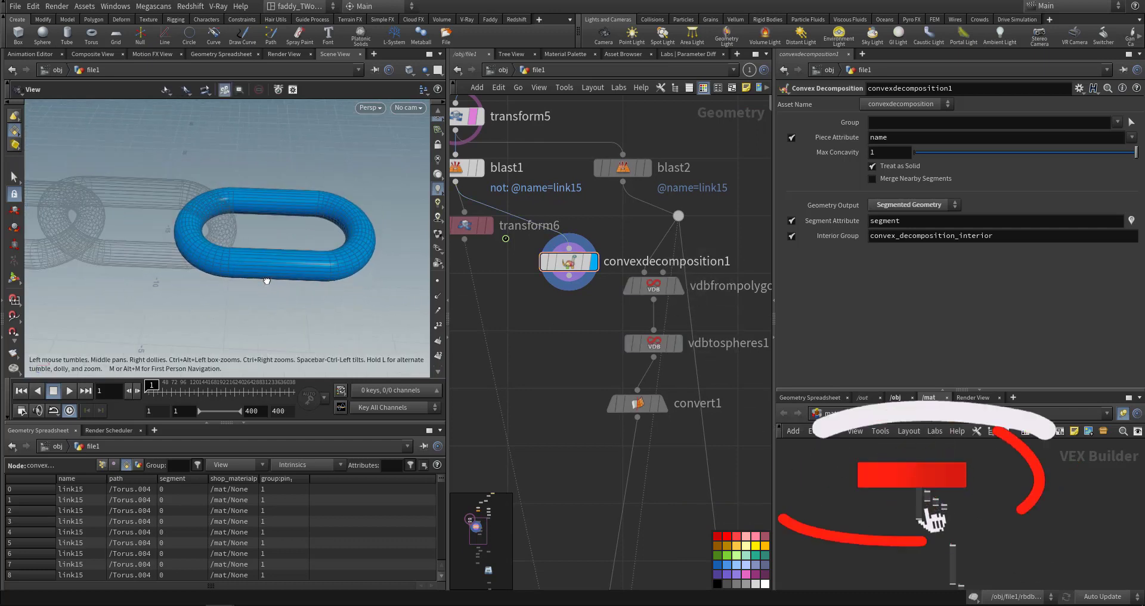
{"action": "mouse_move", "coordinate": [266, 281]}
{"action": "left_mouse_down", "text": "alt"}
{"action": "mouse_move", "coordinate": [274, 259]}
{"action": "mouse_move", "coordinate": [265, 289]}
{"action": "left_mouse_up", "text": "alt"}
{"action": "middle_click_drag", "start_coordinate": [550, 371], "coordinate": [525, 372]}
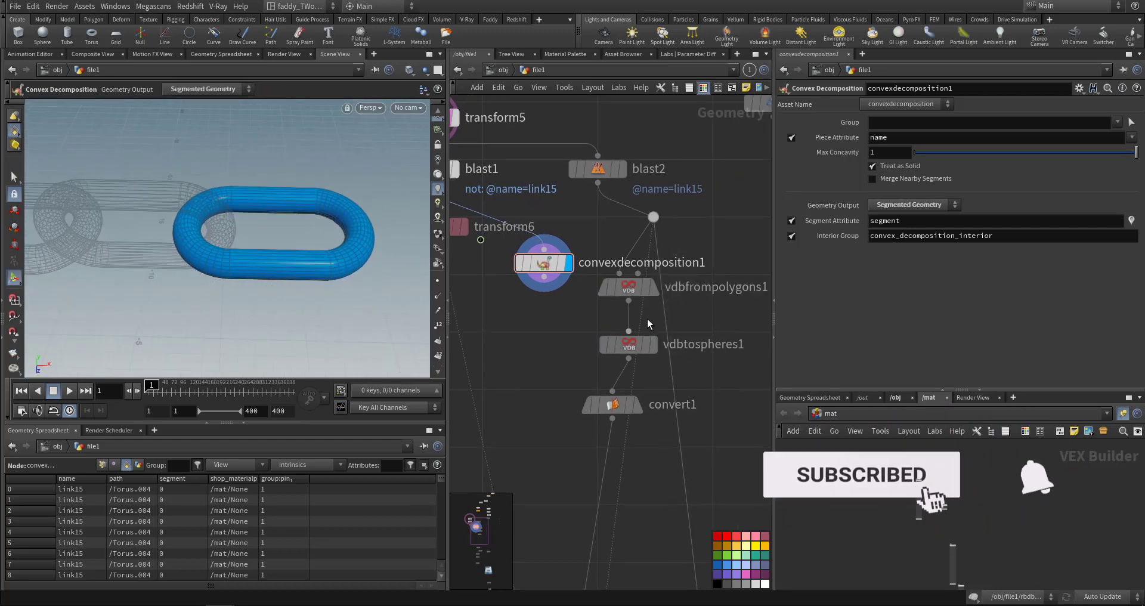
Display and select vdbfrompolygons1, and examine its surface closely along with the node's geometry info
{"action": "mouse_move", "coordinate": [656, 291]}
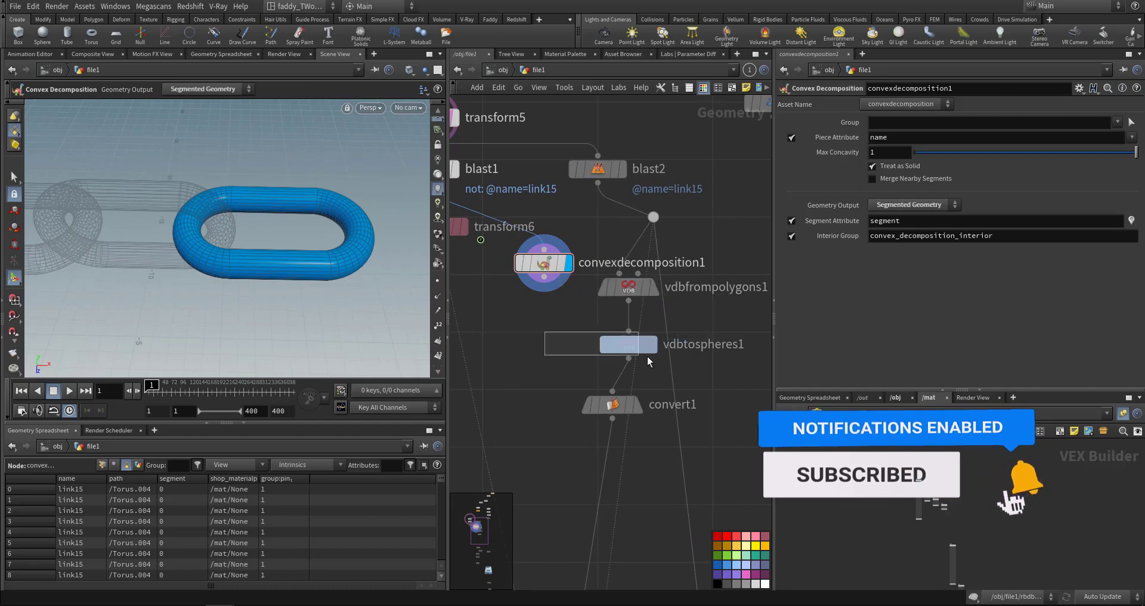
{"action": "left_click", "coordinate": [642, 347]}
{"action": "left_click", "coordinate": [655, 291]}
{"action": "left_click", "coordinate": [631, 288]}
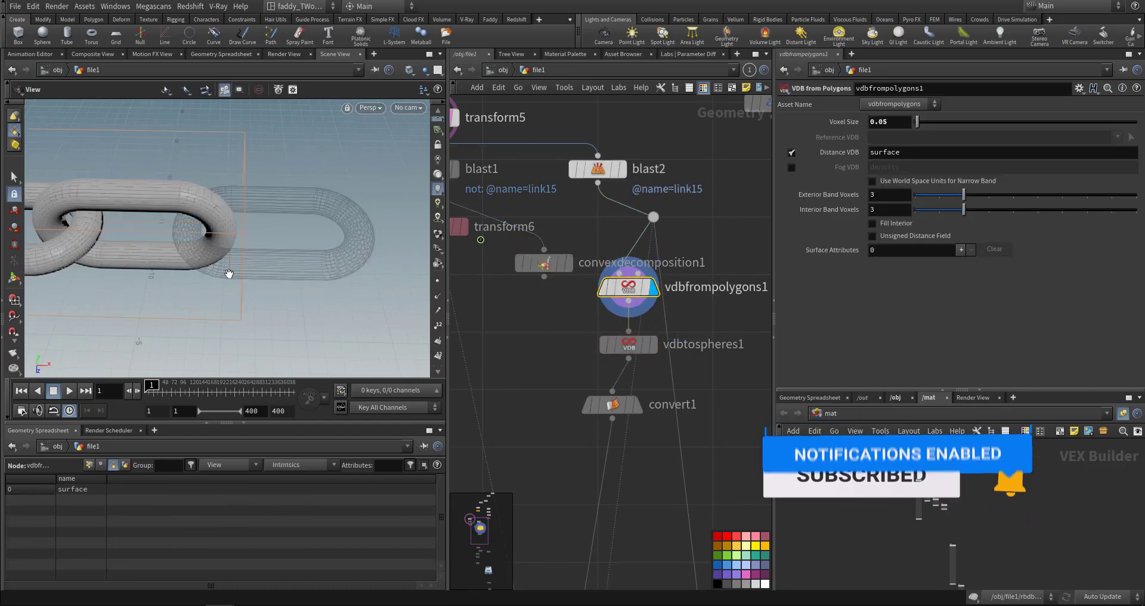
{"action": "middle_click_drag", "start_coordinate": [231, 273], "coordinate": [334, 301], "text": "alt"}
{"action": "right_click_drag", "start_coordinate": [334, 301], "coordinate": [383, 254], "text": "alt"}
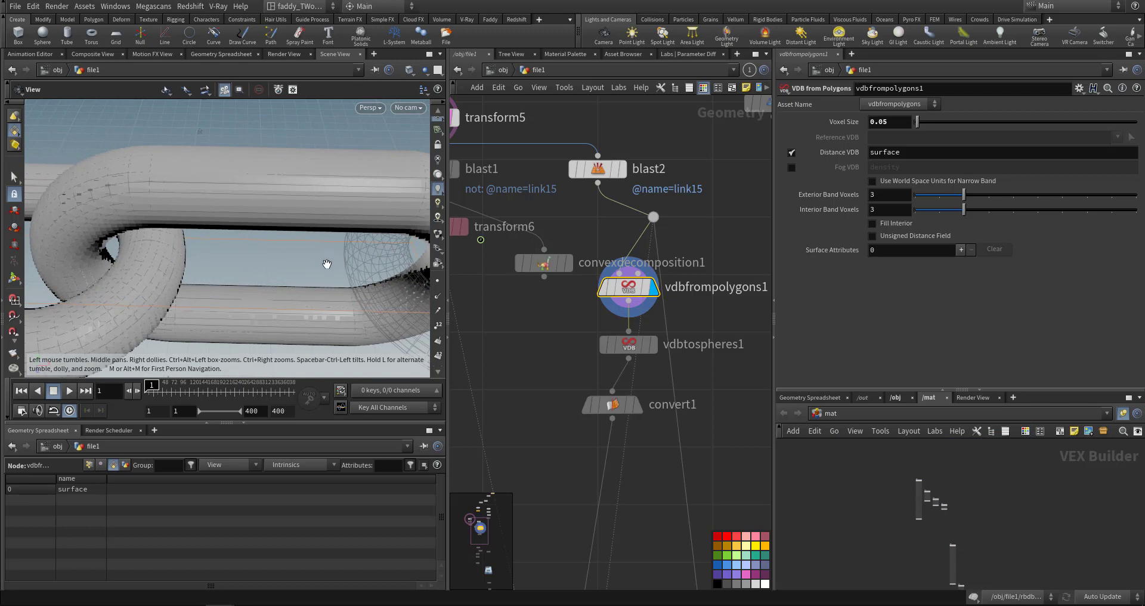
{"action": "middle_click_drag", "start_coordinate": [629, 288], "coordinate": [685, 351]}
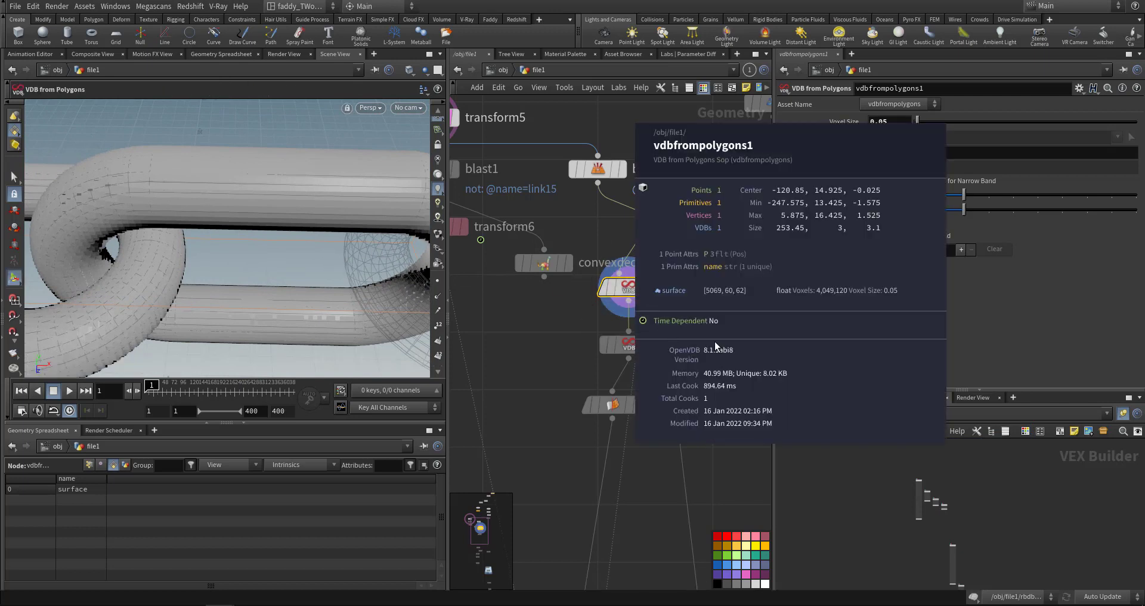
{"action": "middle_click_drag", "start_coordinate": [688, 305], "coordinate": [671, 298]}
{"action": "middle_click_drag", "start_coordinate": [545, 378], "coordinate": [542, 314]}
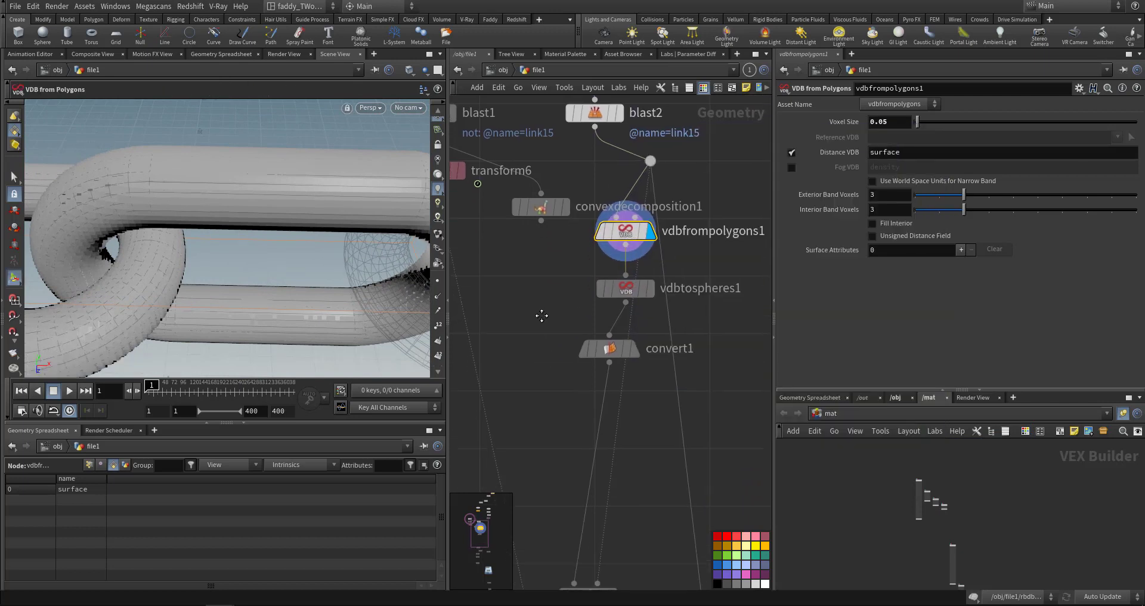
Display and select vdbtospheres1, examine the spheres filling the links, and look over the downstream attribute and constraint nodes
{"action": "left_click", "coordinate": [651, 287]}
{"action": "left_click", "coordinate": [626, 287]}
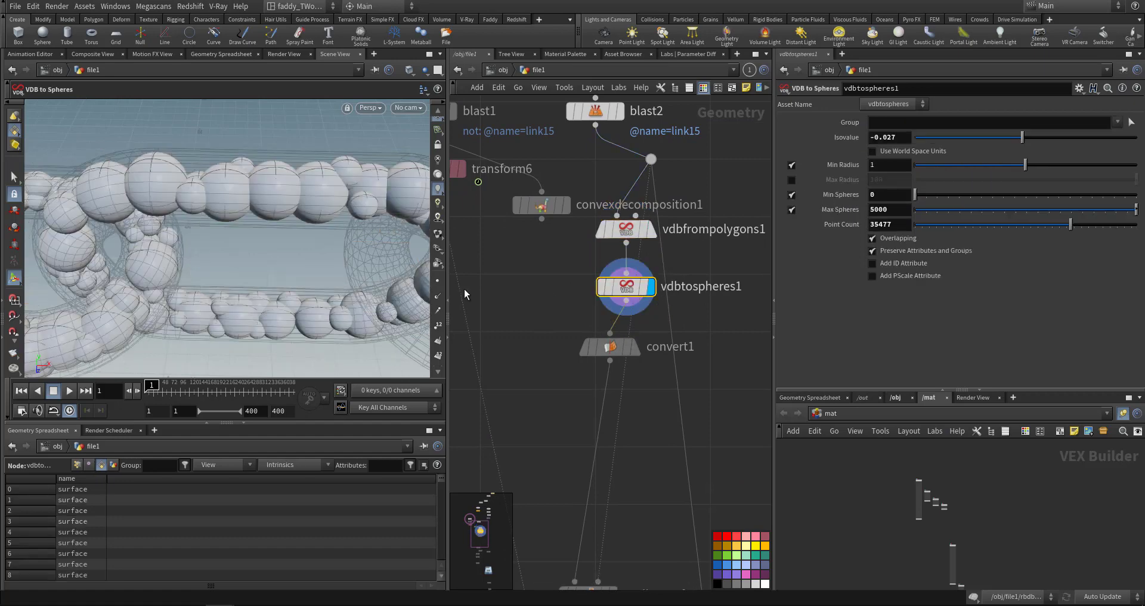
{"action": "left_click_drag", "start_coordinate": [385, 268], "coordinate": [337, 279]}
{"action": "key", "text": "Return"}
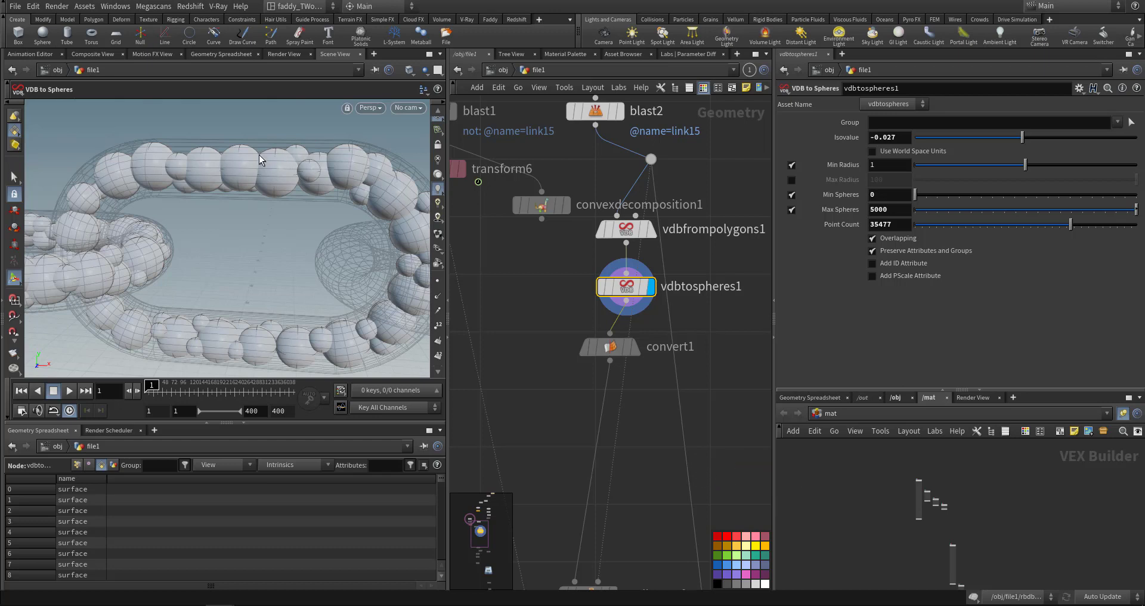
{"action": "scroll", "coordinate": [579, 532], "scroll_direction": "down", "scroll_amount": 5}
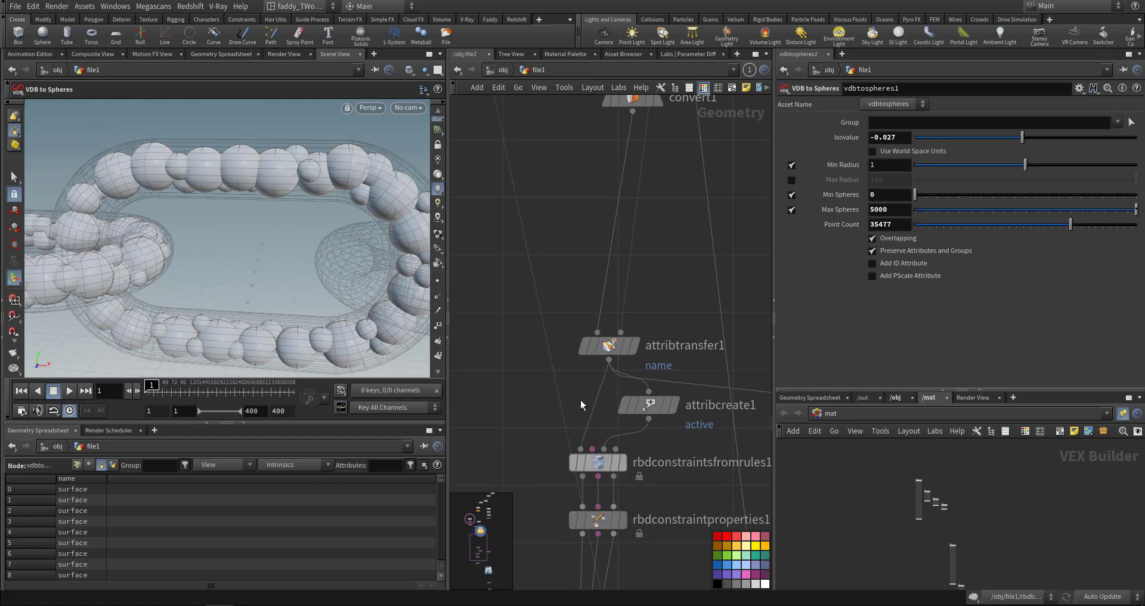
{"action": "scroll", "coordinate": [533, 422], "scroll_direction": "down", "scroll_amount": 4}
{"action": "middle_click_drag", "start_coordinate": [488, 266], "coordinate": [524, 496]}
{"action": "key", "text": "f"}
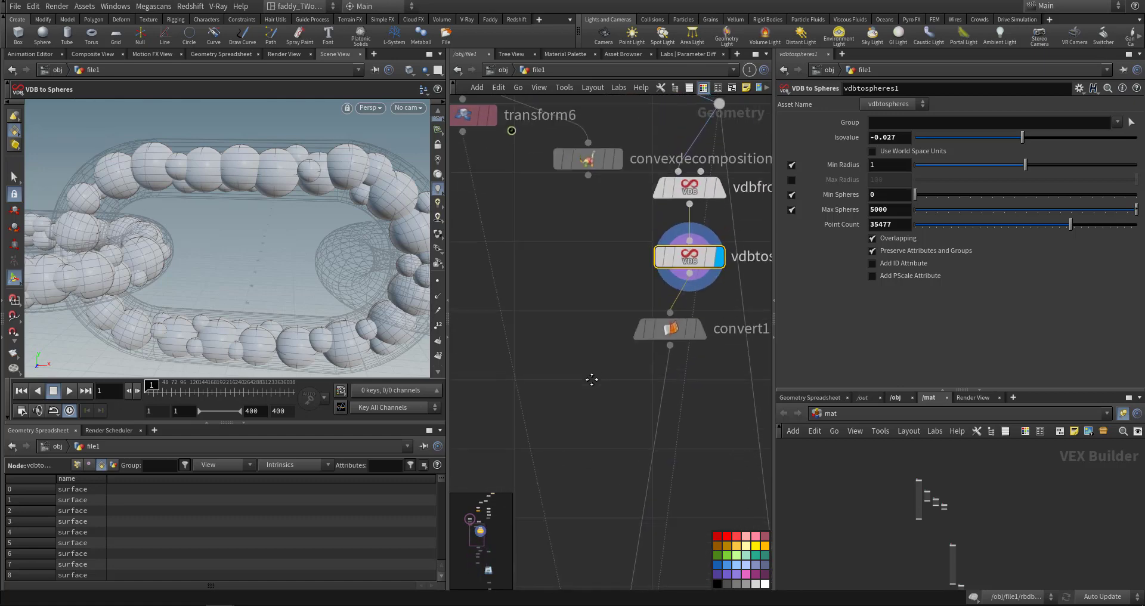
Inspect the sphere coverage of the interlocking links from several angles, and check the Max Spheres setting
{"action": "left_click_drag", "start_coordinate": [230, 243], "coordinate": [286, 238]}
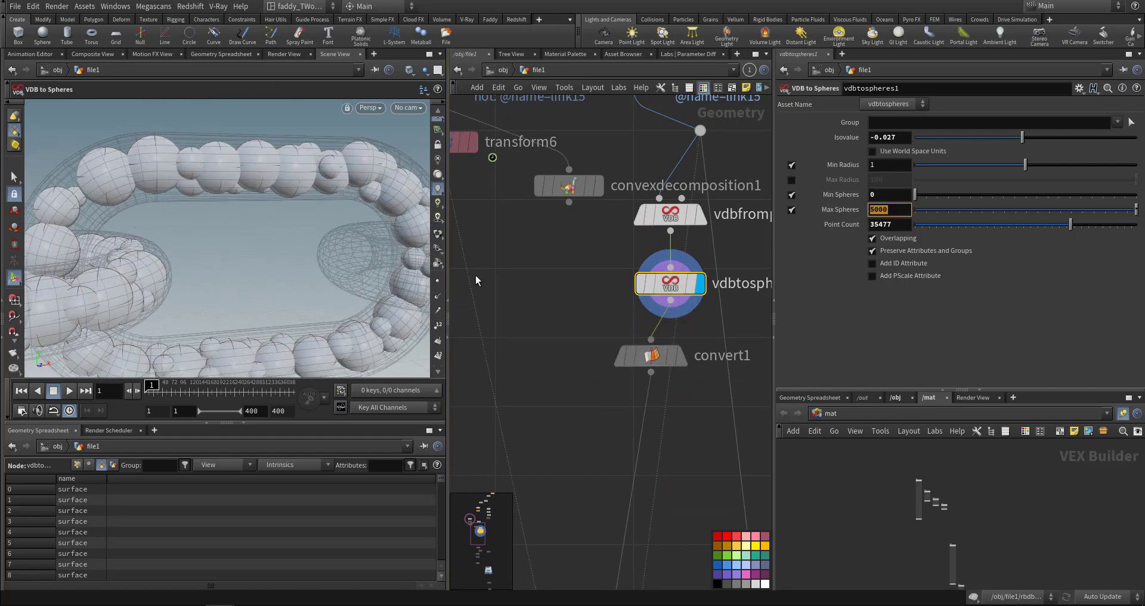
{"action": "key", "text": "Escape"}
{"action": "left_click_drag", "start_coordinate": [346, 188], "coordinate": [355, 222]}
{"action": "key", "text": "Return"}
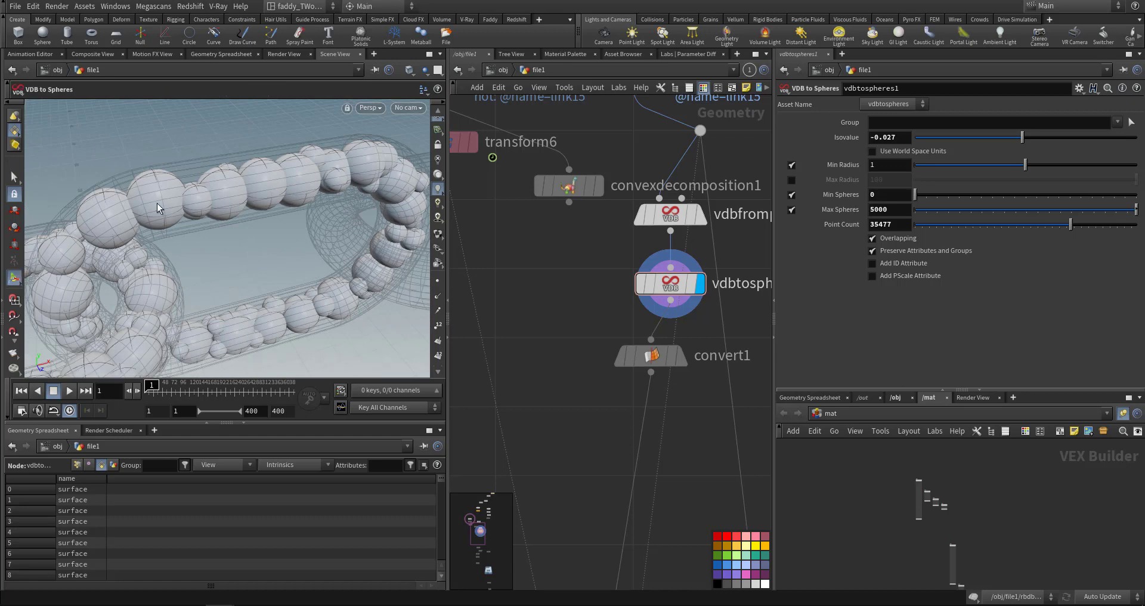
{"action": "key", "text": "Escape"}
{"action": "left_click_drag", "start_coordinate": [100, 311], "coordinate": [215, 199]}
{"action": "key", "text": "Return"}
Display and select convert1, and examine the polygonal spheres and the node's geometry info
{"action": "left_click", "coordinate": [681, 359]}
{"action": "right_click_drag", "start_coordinate": [214, 199], "coordinate": [312, 189], "text": "alt"}
{"action": "left_click_drag", "start_coordinate": [312, 189], "coordinate": [297, 266], "text": "alt"}
{"action": "right_click_drag", "start_coordinate": [296, 266], "coordinate": [276, 235], "text": "alt"}
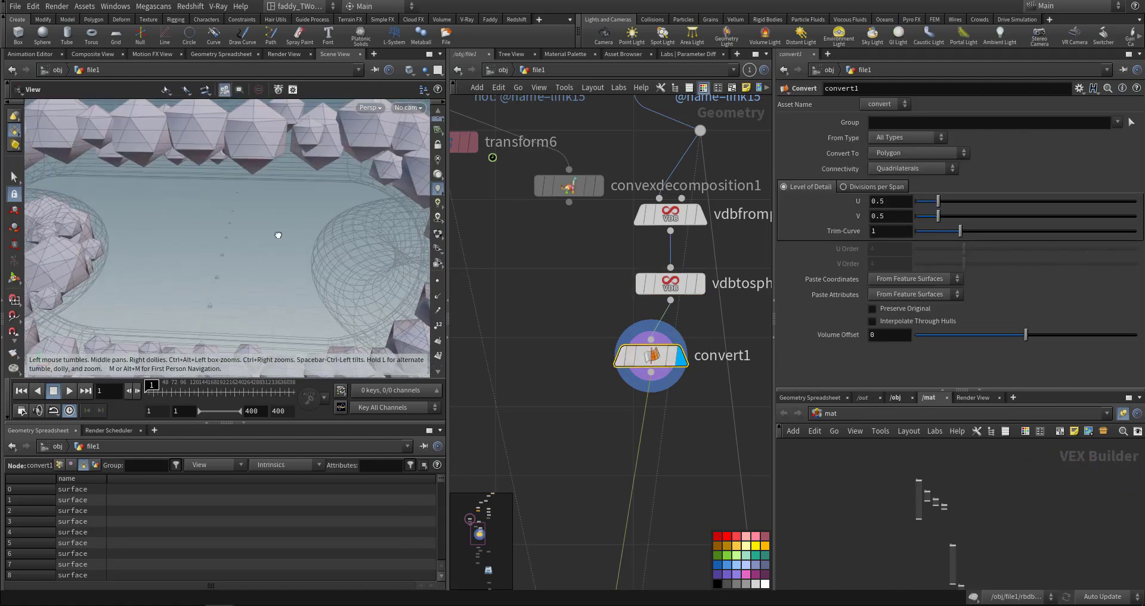
{"action": "left_click_drag", "start_coordinate": [276, 235], "coordinate": [280, 218], "text": "alt"}
{"action": "right_click_drag", "start_coordinate": [281, 218], "coordinate": [284, 210], "text": "alt"}
{"action": "middle_click", "coordinate": [652, 363]}
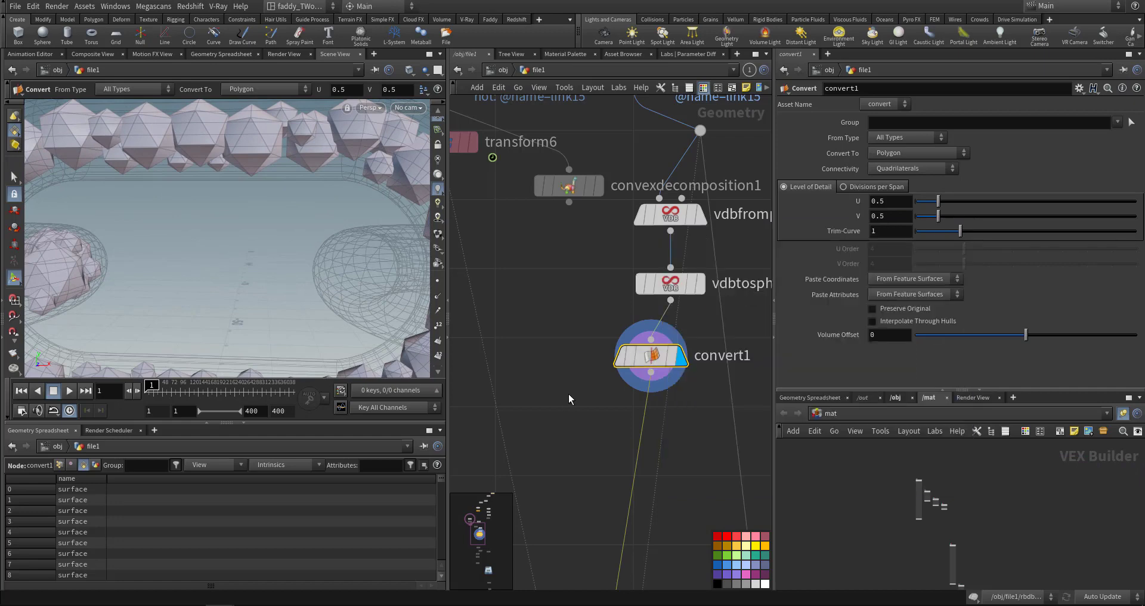
Display and select attribtransfer1 to examine the name attribute passed onto the converted spheres
{"action": "middle_click_drag", "start_coordinate": [567, 394], "coordinate": [559, 170]}
{"action": "scroll", "coordinate": [600, 285], "scroll_direction": "down", "scroll_amount": 2}
{"action": "scroll", "coordinate": [558, 170], "scroll_direction": "up", "scroll_amount": 2}
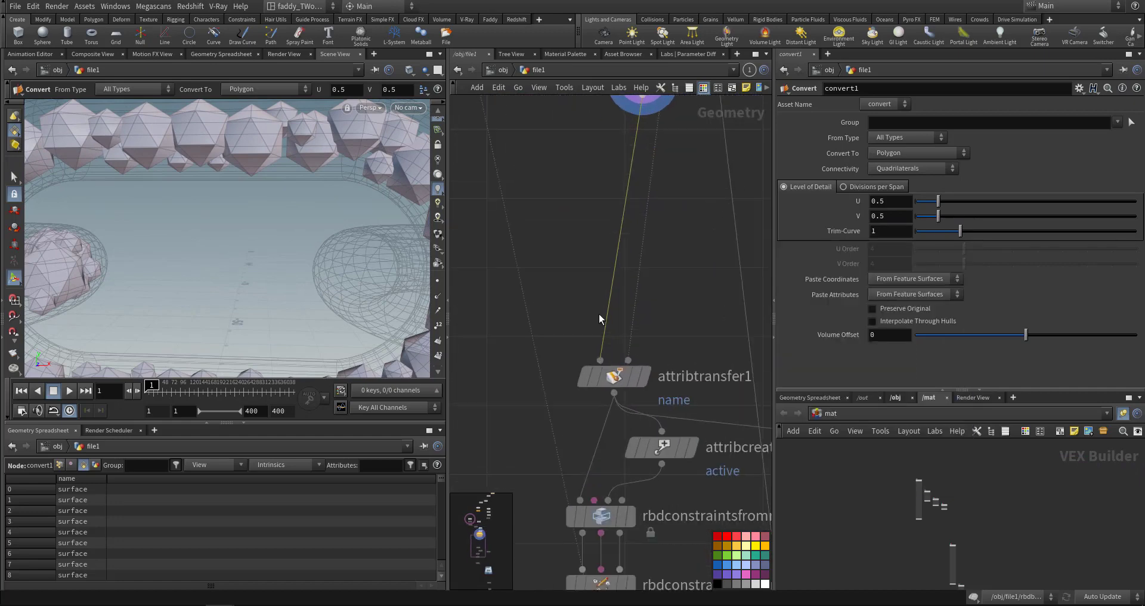
{"action": "left_click", "coordinate": [644, 377]}
{"action": "left_click", "coordinate": [631, 379]}
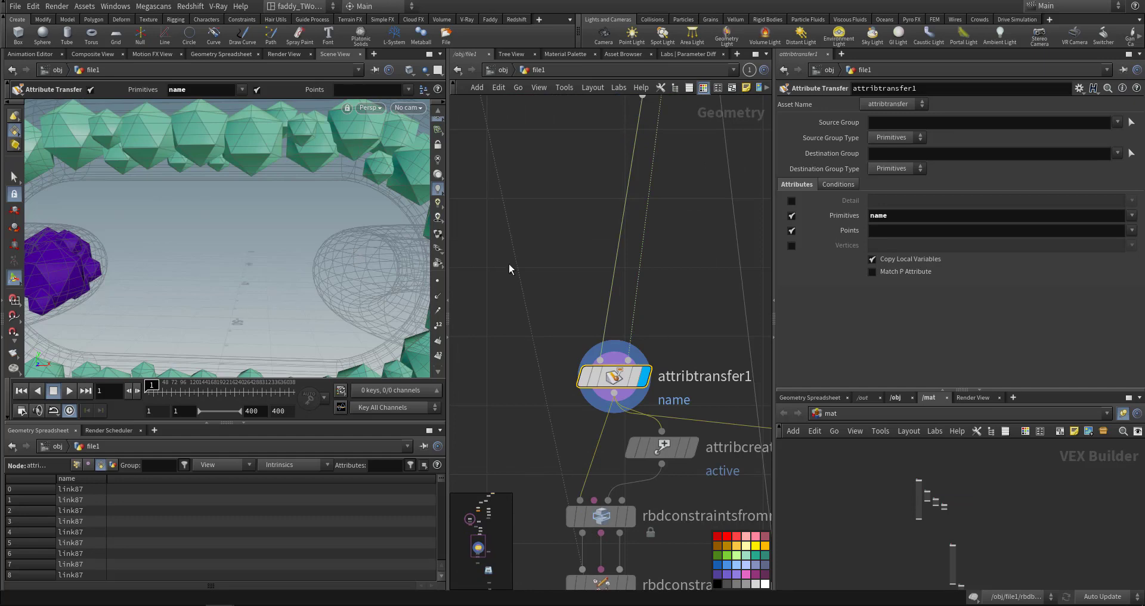
Return the display and selection to convert1, and check the spheres' name values in the geometry spreadsheet
{"action": "middle_click_drag", "start_coordinate": [515, 281], "coordinate": [518, 469]}
{"action": "left_click", "coordinate": [676, 268]}
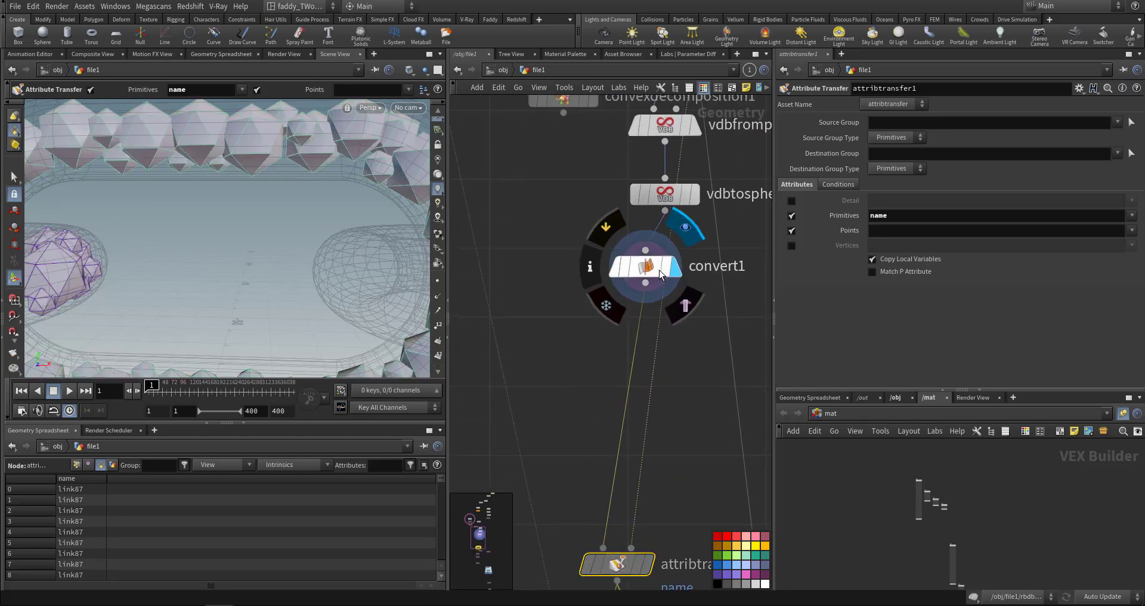
{"action": "left_click", "coordinate": [660, 274]}
{"action": "middle_click", "coordinate": [660, 274]}
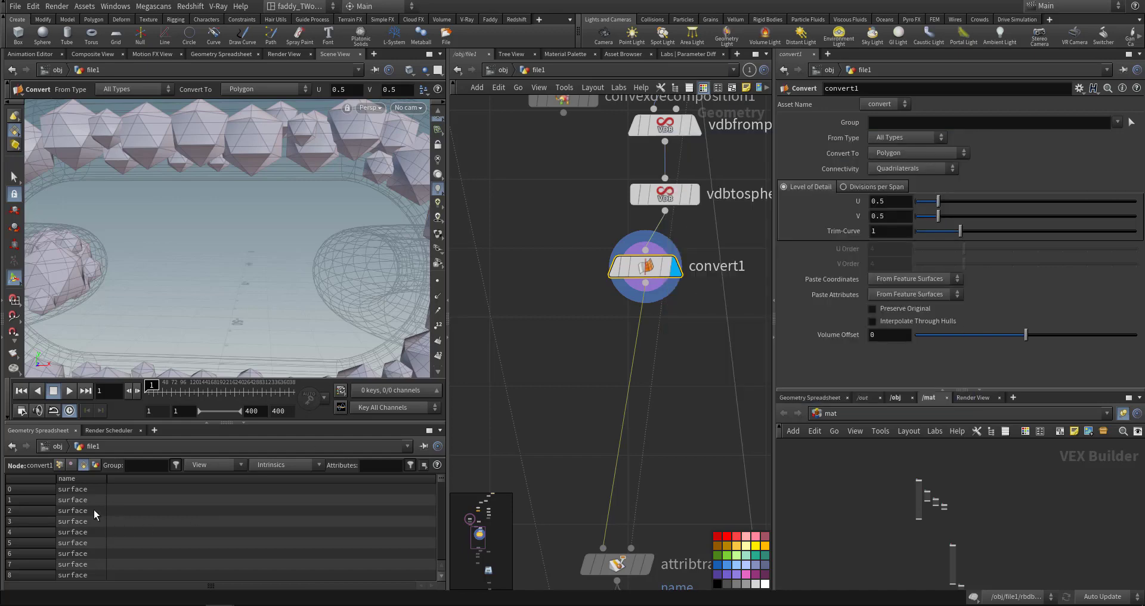
{"action": "scroll", "coordinate": [94, 510], "scroll_direction": "down", "scroll_amount": 7}
Display and select assemble1 below merge1, and examine the original named chain links
{"action": "scroll", "coordinate": [537, 358], "scroll_direction": "down", "scroll_amount": 5}
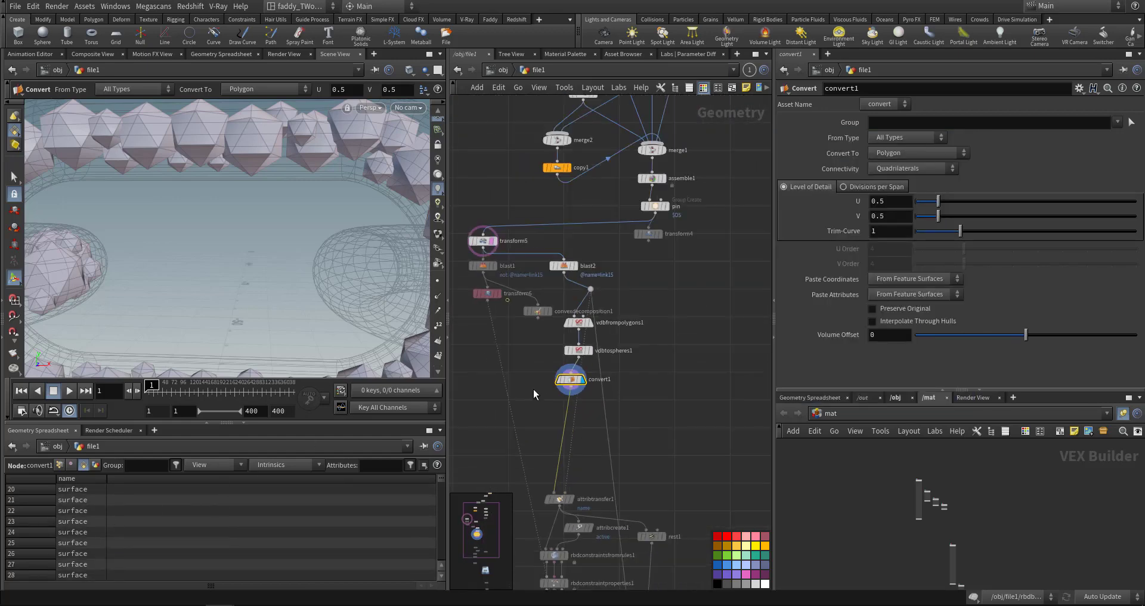
{"action": "scroll", "coordinate": [670, 395], "scroll_direction": "up", "scroll_amount": 5}
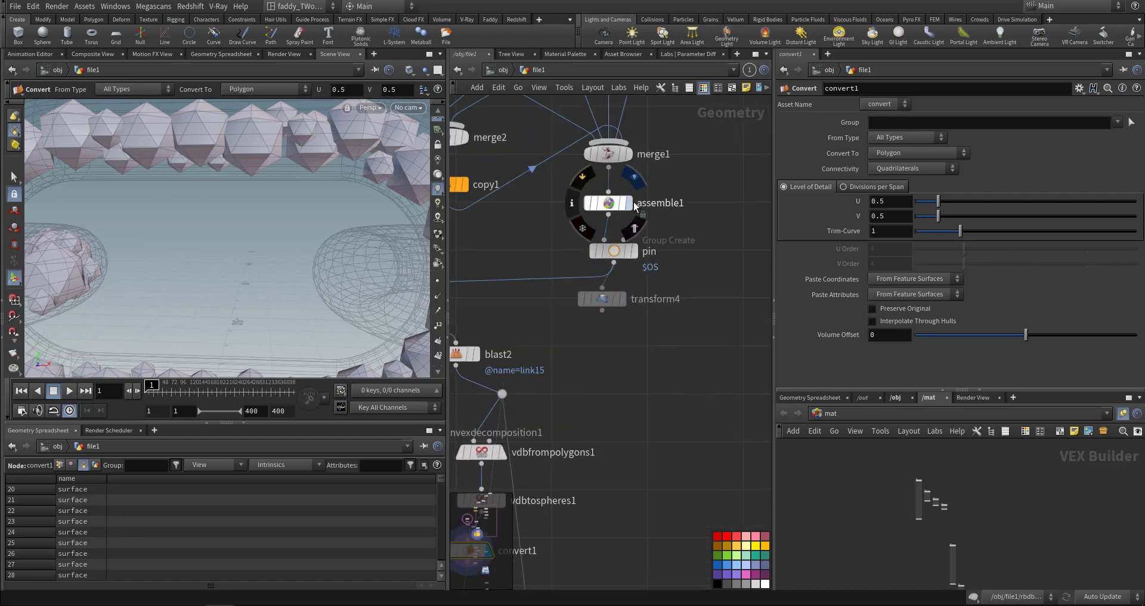
{"action": "left_click", "coordinate": [628, 203]}
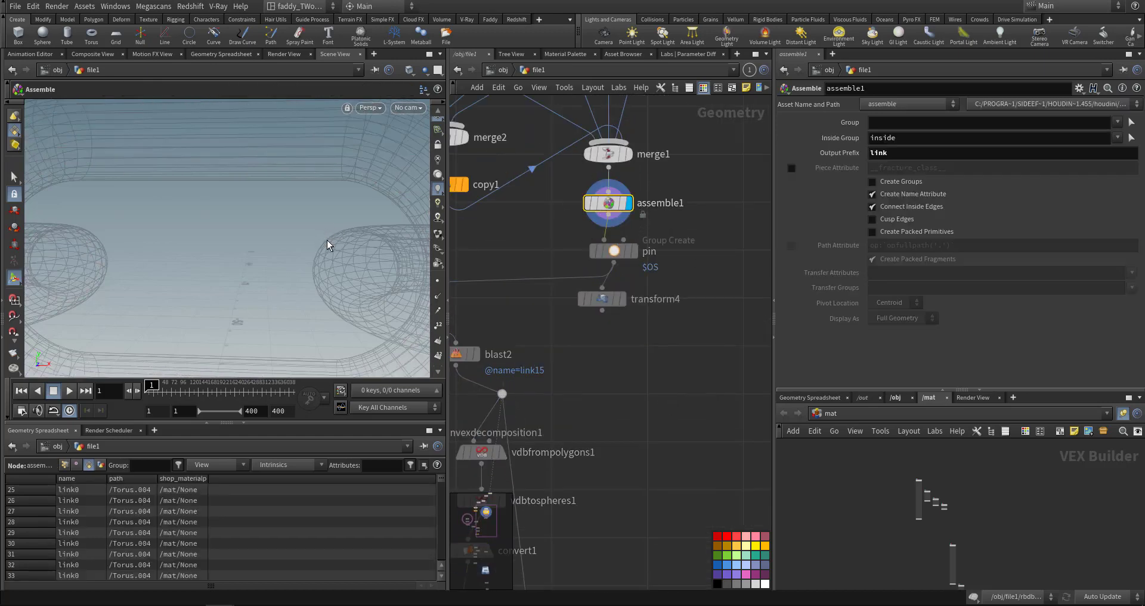
{"action": "key", "text": "Escape"}
{"action": "scroll", "coordinate": [227, 286], "scroll_direction": "down", "scroll_amount": 5}
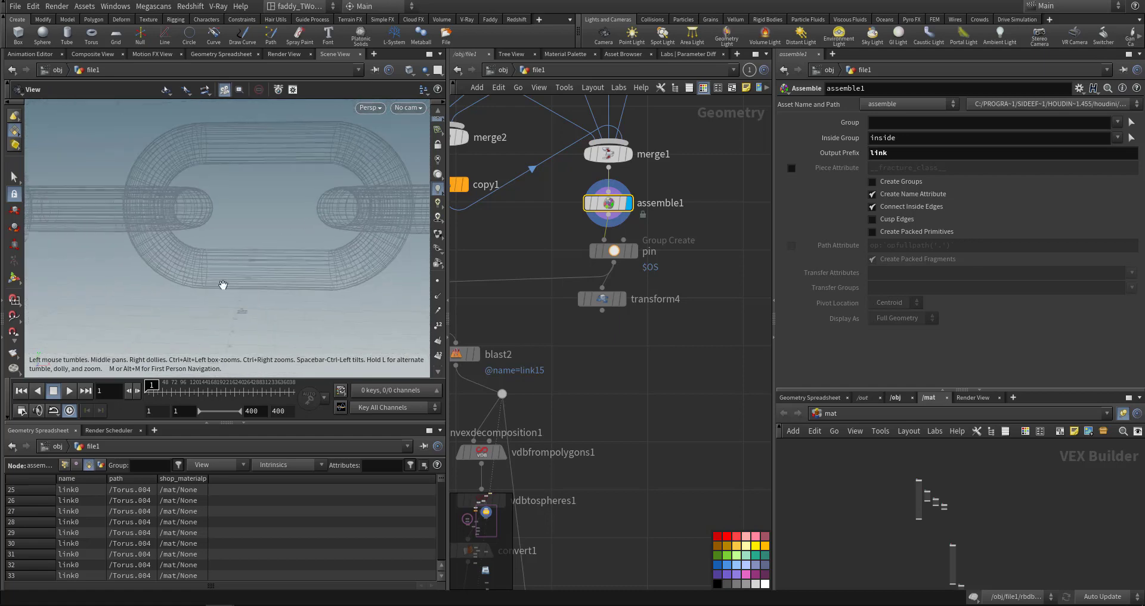
{"action": "scroll", "coordinate": [234, 295], "scroll_direction": "up", "scroll_amount": 3}
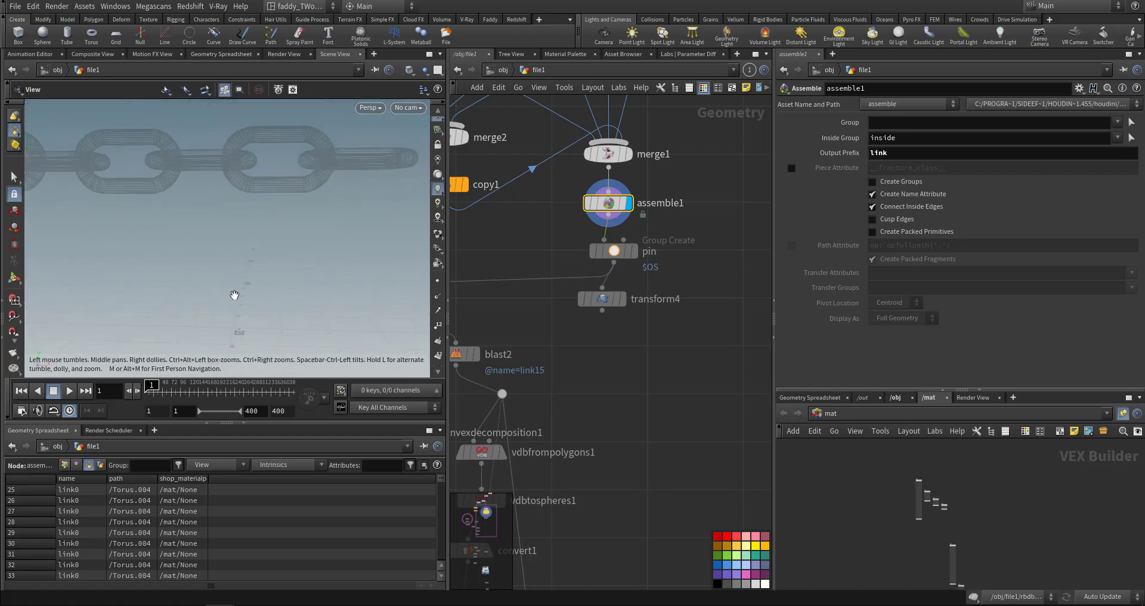
Display and select attribtransfer1 below convert1, and check the colored spheres and its transfer condition settings
{"action": "scroll", "coordinate": [235, 295], "scroll_direction": "down", "scroll_amount": 4}
{"action": "left_click_drag", "start_coordinate": [179, 307], "coordinate": [250, 214]}
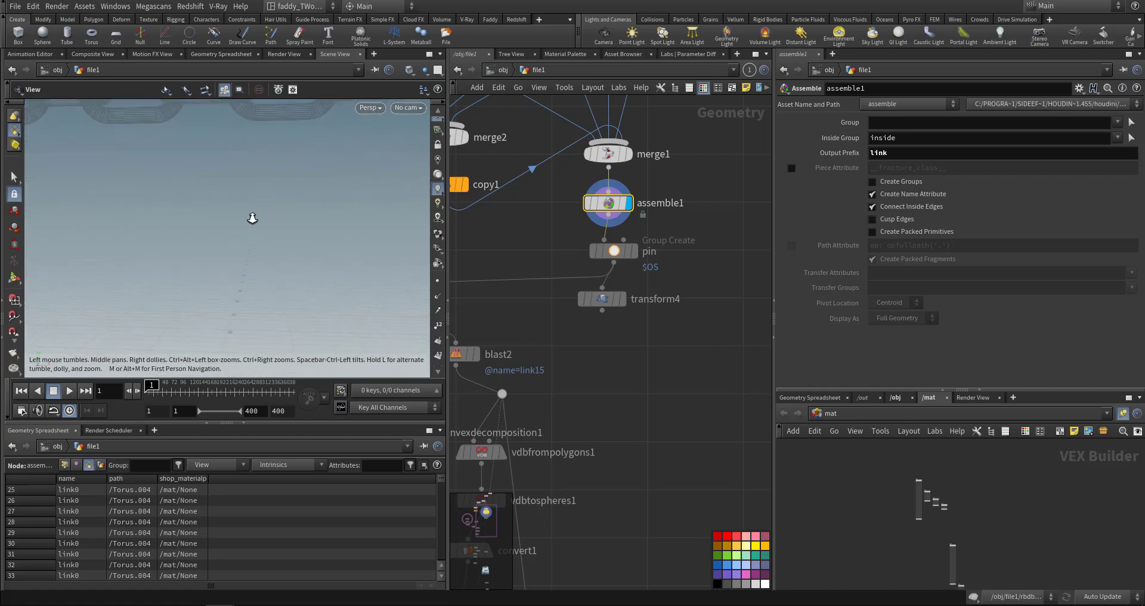
{"action": "key", "text": "Return"}
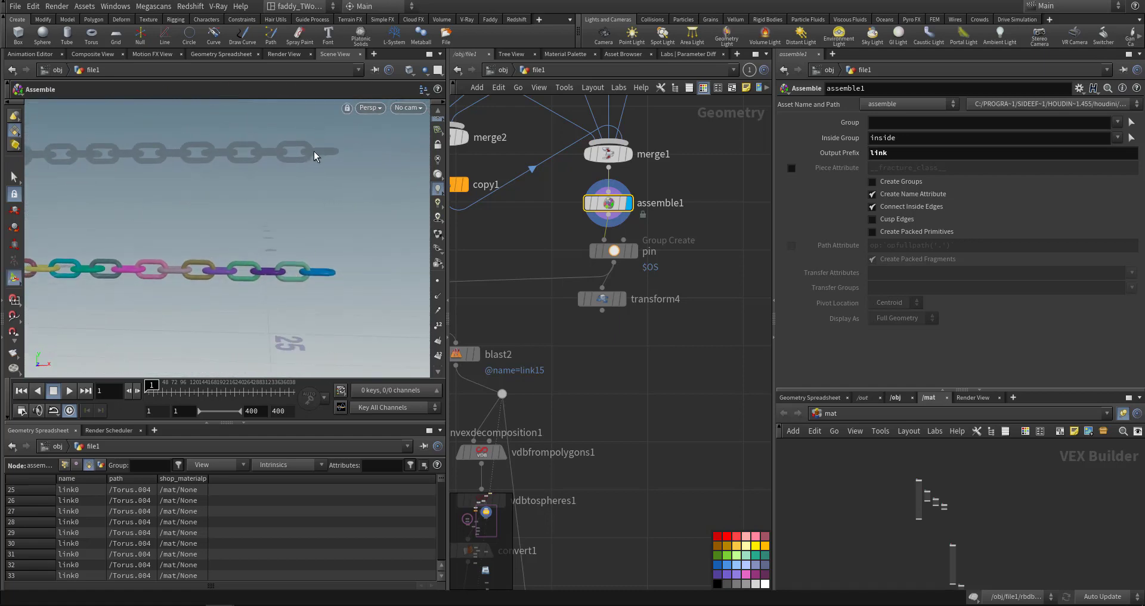
{"action": "middle_click_drag", "start_coordinate": [478, 291], "coordinate": [662, 299]}
{"action": "scroll", "coordinate": [662, 298], "scroll_direction": "down", "scroll_amount": 5}
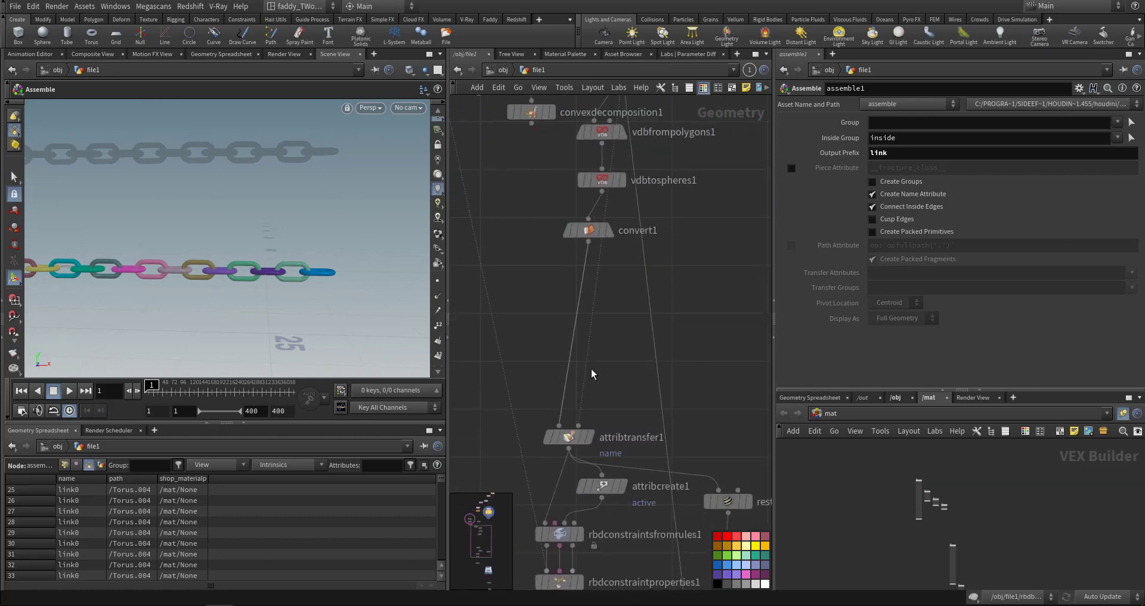
{"action": "mouse_move", "coordinate": [622, 487]}
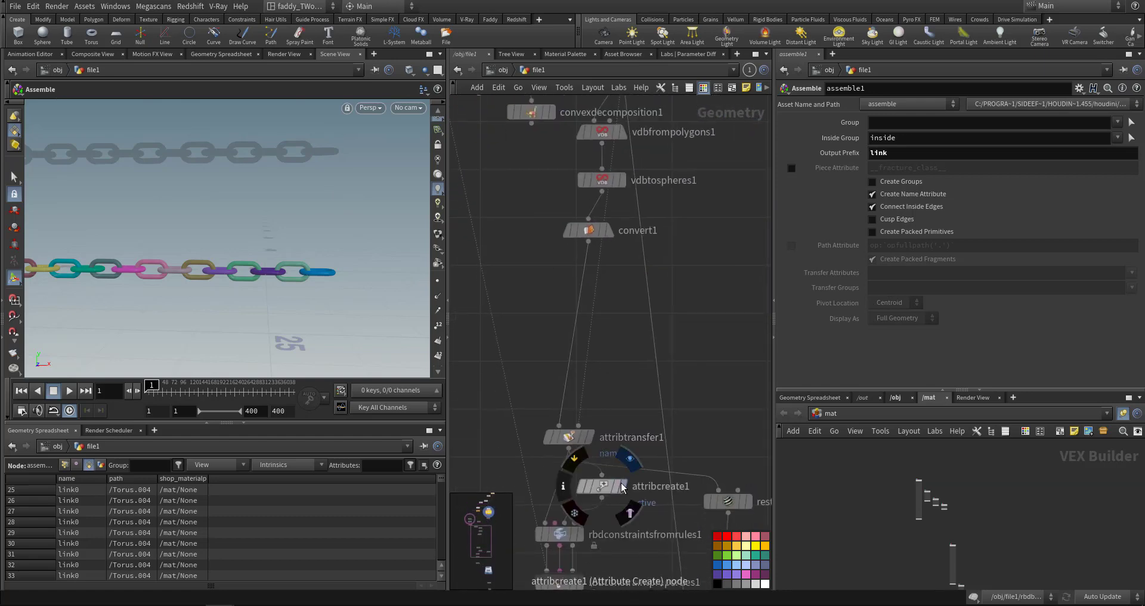
{"action": "left_click", "coordinate": [591, 437]}
{"action": "left_click_drag", "start_coordinate": [347, 261], "coordinate": [280, 239], "text": "alt"}
{"action": "left_click", "coordinate": [832, 185]}
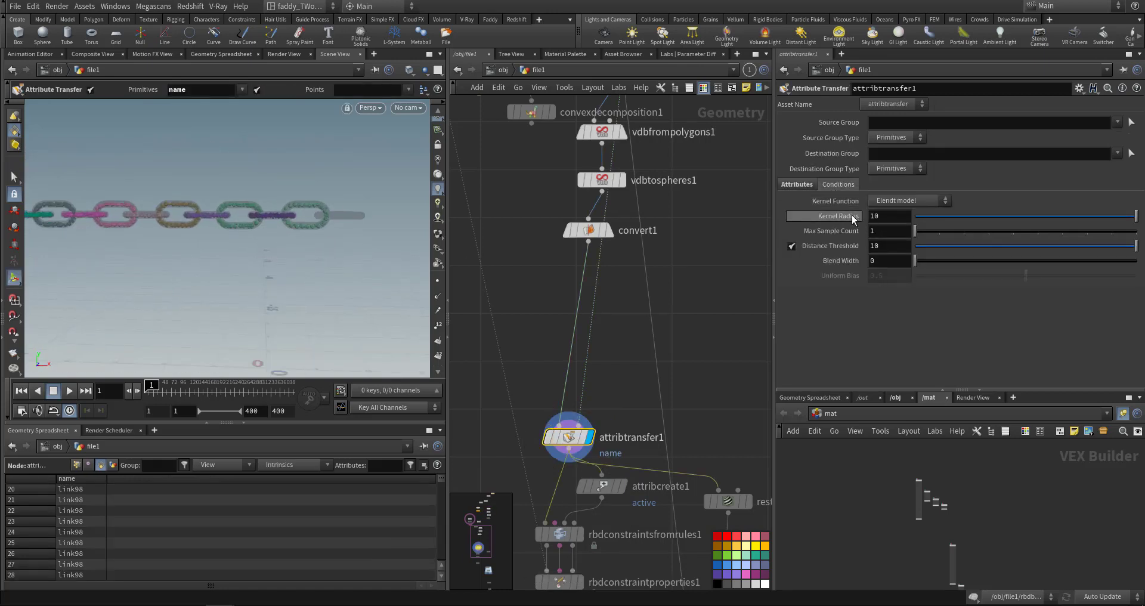
Clear the Primitives attribute name on attribtransfer1 and examine the colored spheres inside the links
{"action": "left_click", "coordinate": [797, 185]}
{"action": "double_click", "coordinate": [890, 216]}
{"action": "key", "text": "BackSpace"}
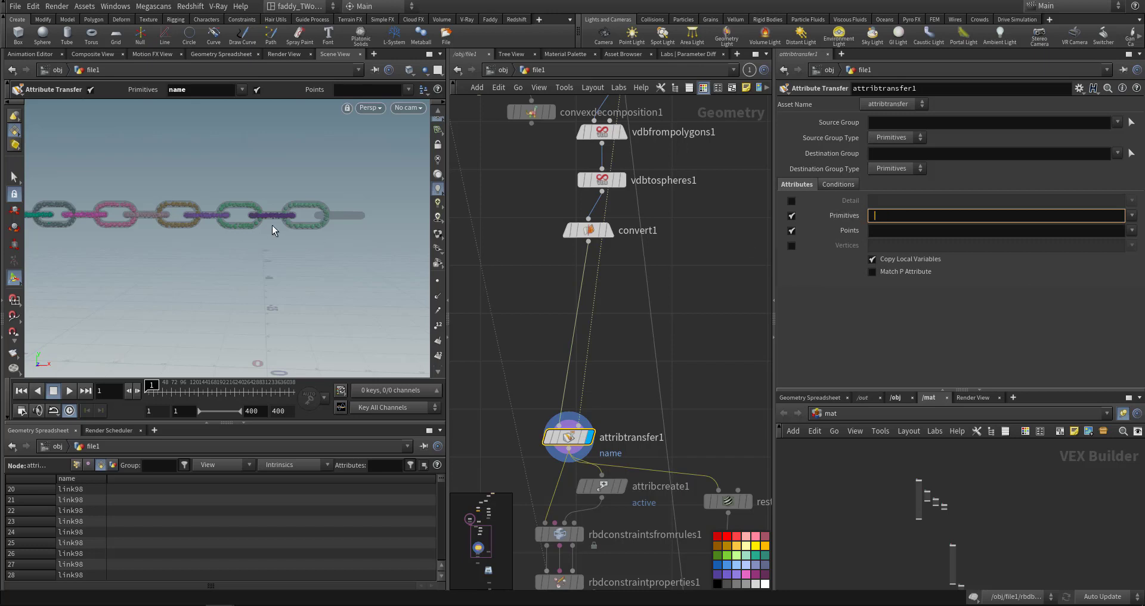
{"action": "key", "text": "Escape"}
{"action": "scroll", "coordinate": [268, 238], "scroll_direction": "up", "scroll_amount": 5}
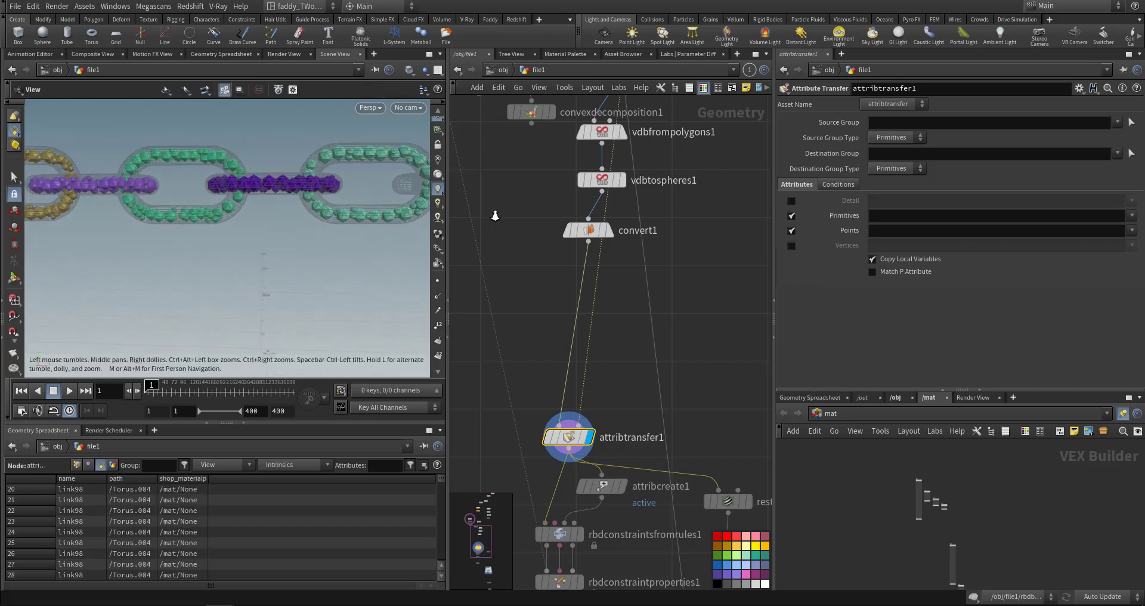
{"action": "key", "text": "Return"}
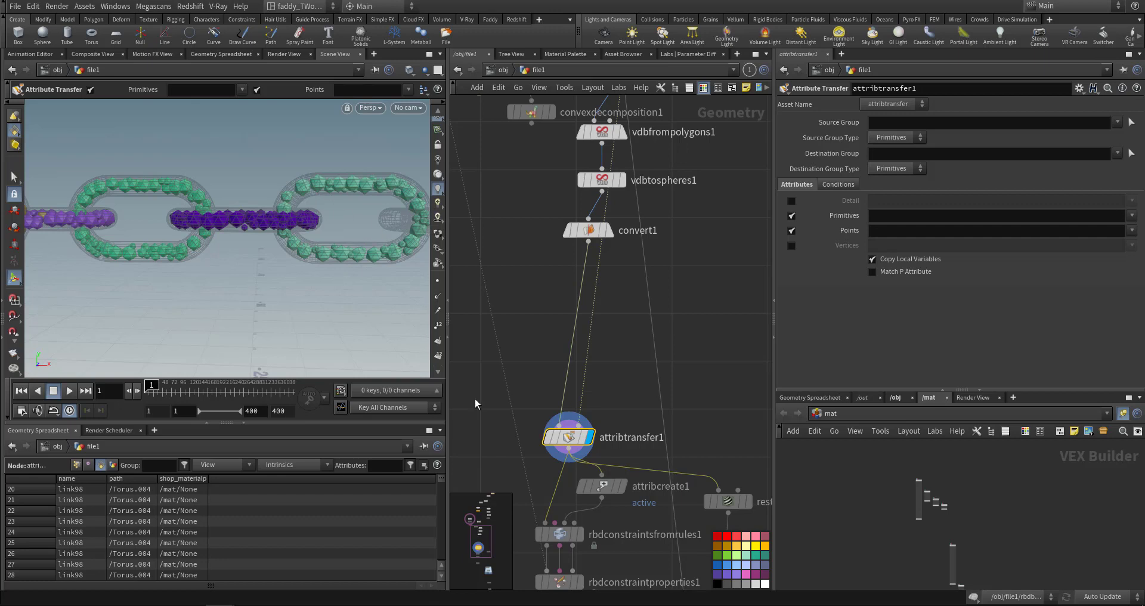
{"action": "middle_click_drag", "start_coordinate": [537, 355], "coordinate": [579, 225]}
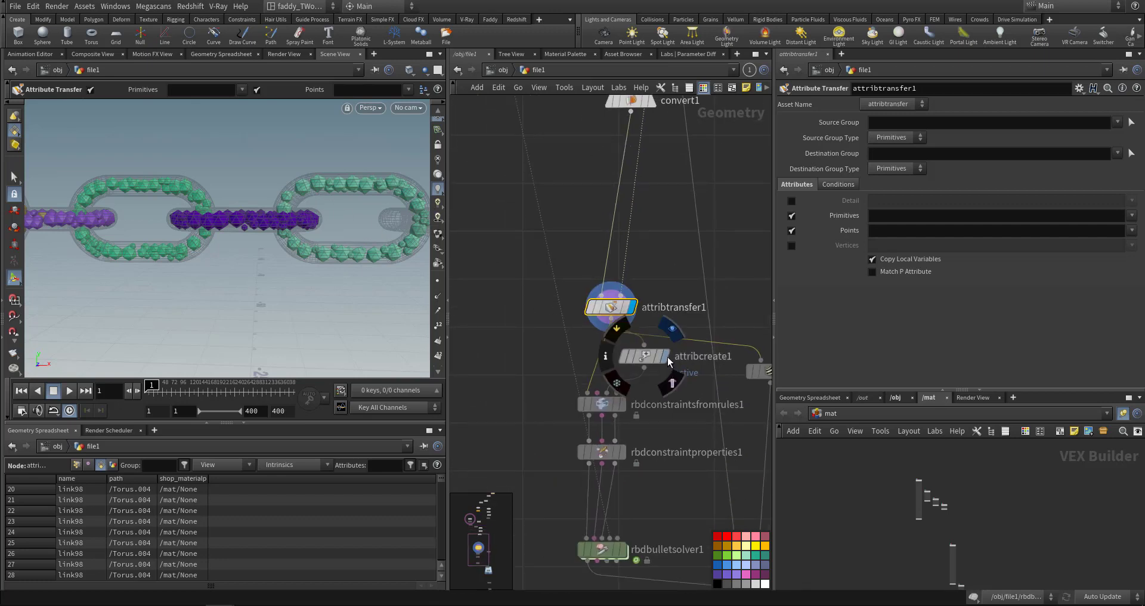
{"action": "left_click", "coordinate": [666, 358]}
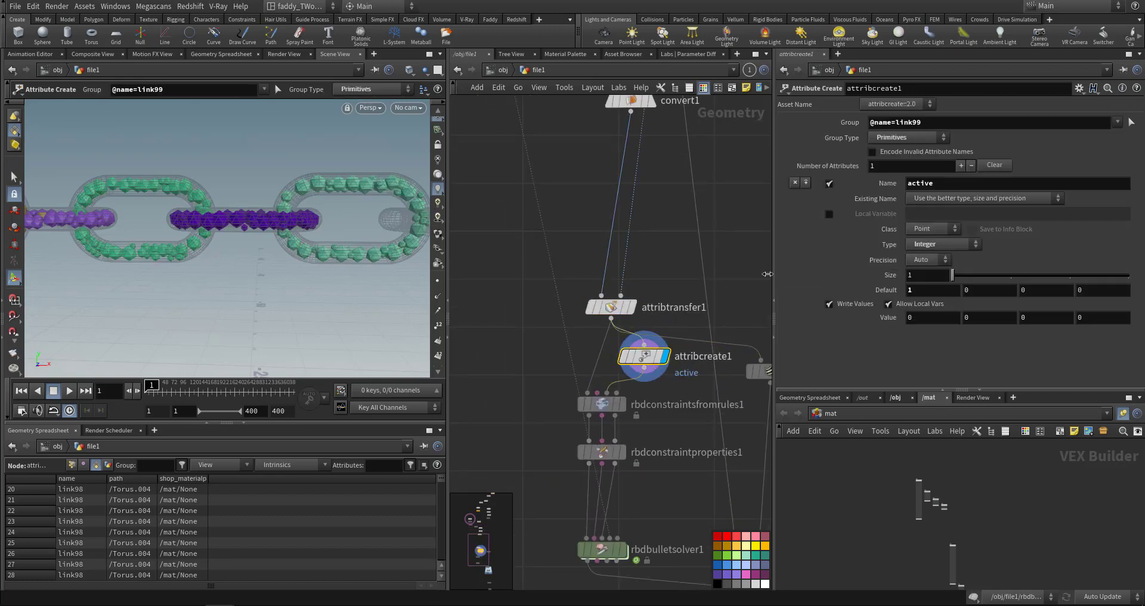
{"action": "middle_click_drag", "start_coordinate": [601, 225], "coordinate": [619, 321]}
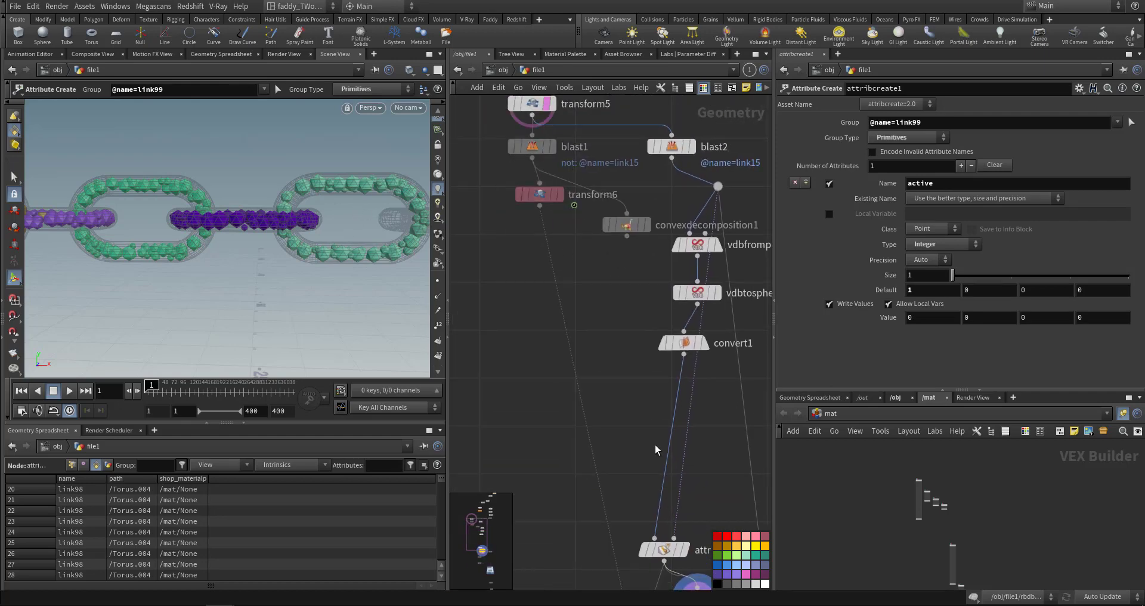
{"action": "middle_click_drag", "start_coordinate": [663, 496], "coordinate": [606, 298]}
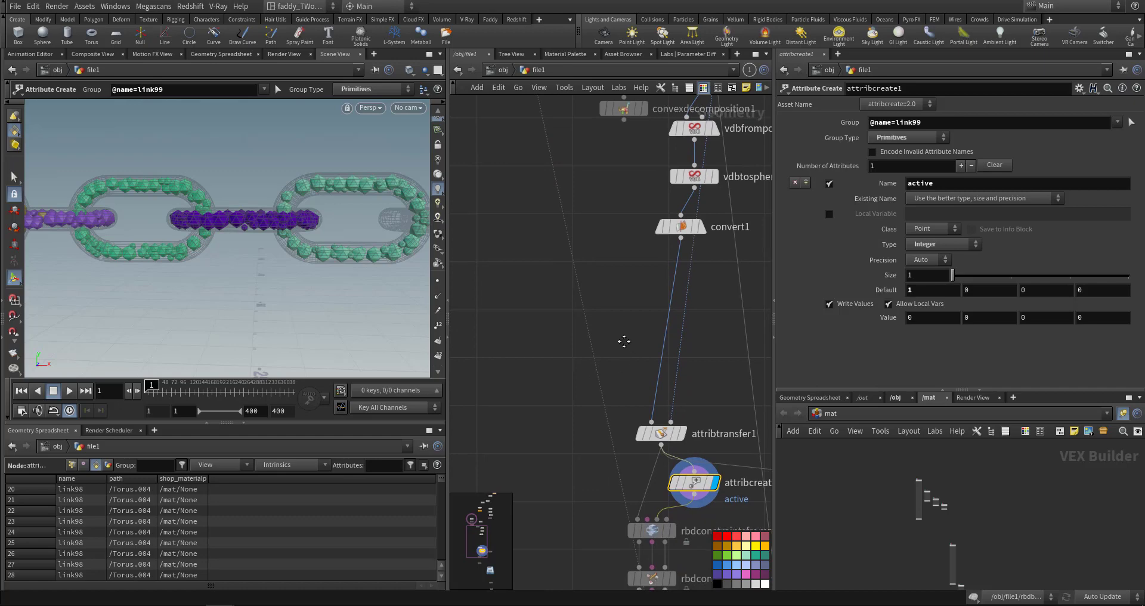
Display and select rbdconstraintsfromrules1 below attribcreate1
{"action": "middle_click_drag", "start_coordinate": [621, 340], "coordinate": [509, 194]}
{"action": "middle_click_drag", "start_coordinate": [569, 477], "coordinate": [549, 341]}
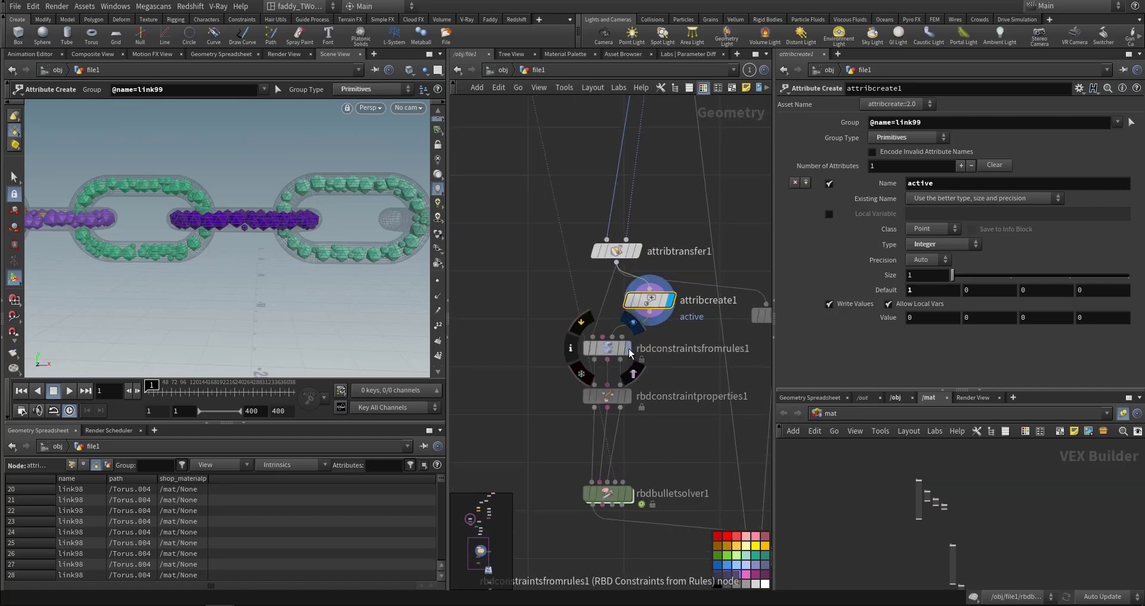
{"action": "scroll", "coordinate": [542, 294], "scroll_direction": "up", "scroll_amount": 3}
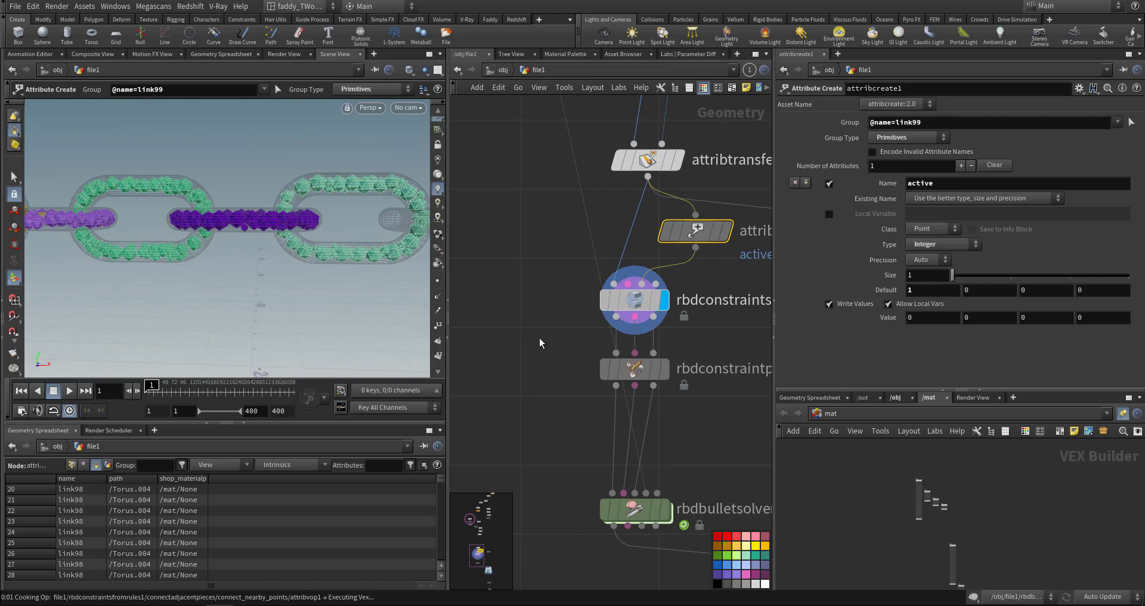
{"action": "middle_click_drag", "start_coordinate": [540, 343], "coordinate": [527, 344]}
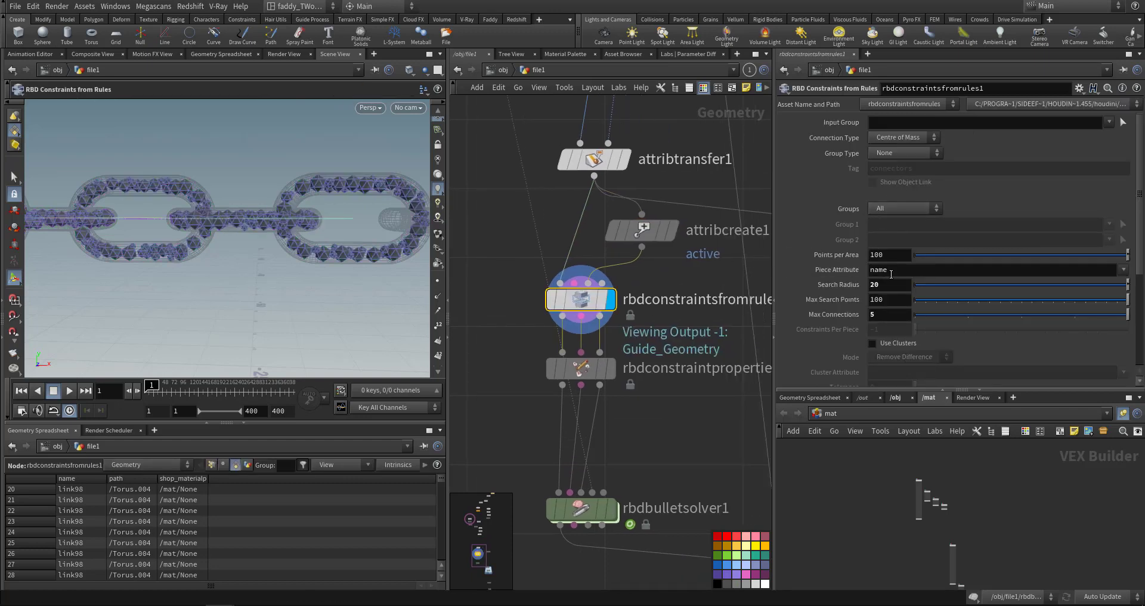
Try the constraints node with an empty Piece Attribute, and review the available connection types
{"action": "left_click_drag", "start_coordinate": [888, 287], "coordinate": [855, 283]}
{"action": "key", "text": "BackSpace"}
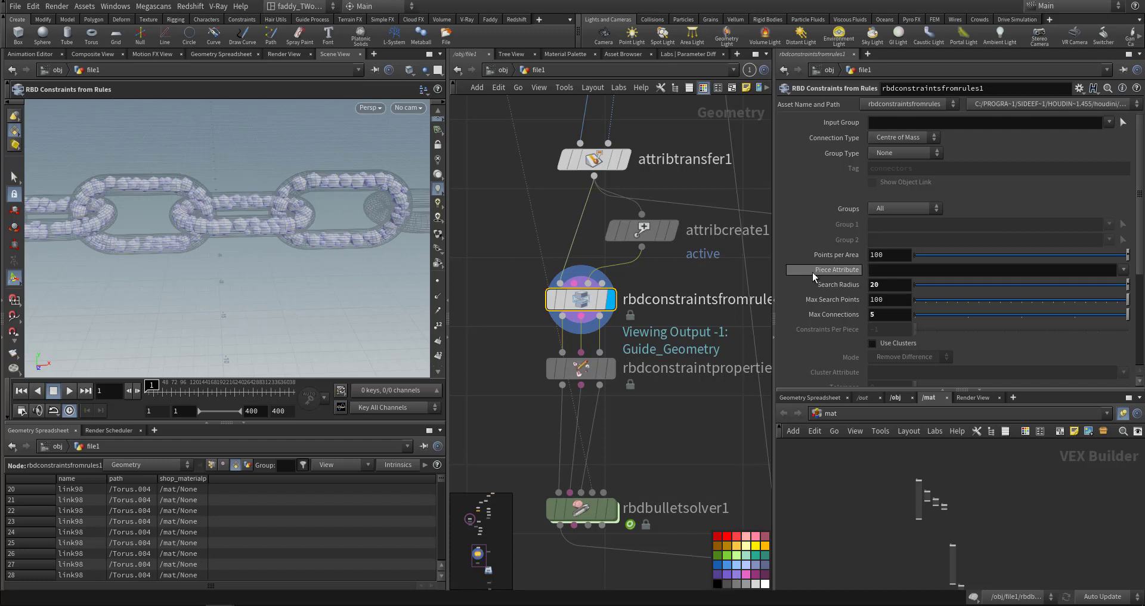
{"action": "left_click", "coordinate": [915, 140]}
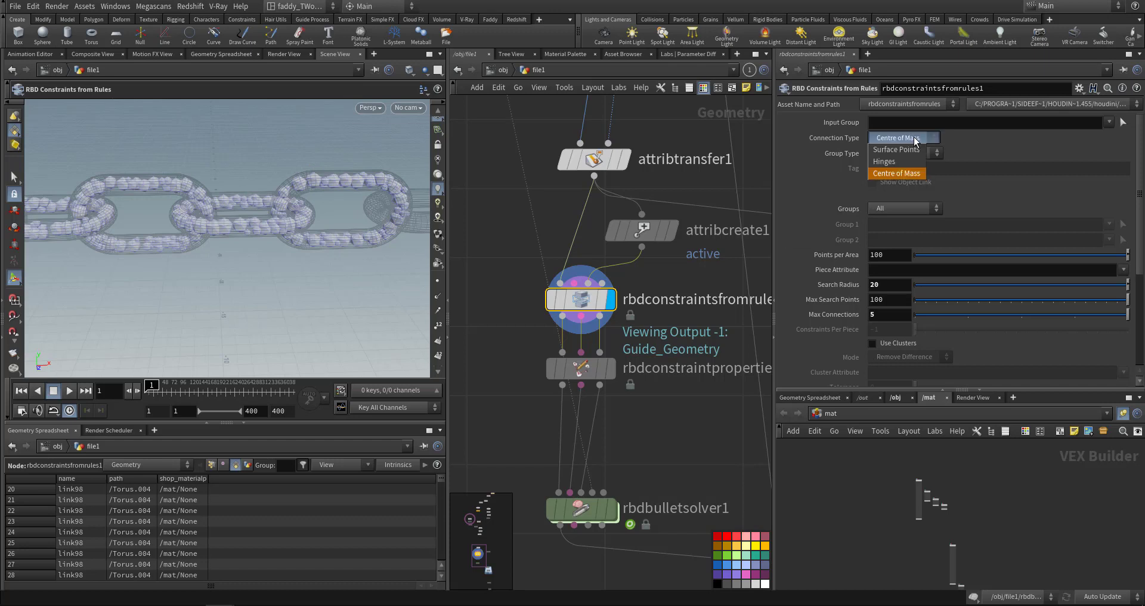
{"action": "left_click", "coordinate": [916, 139]}
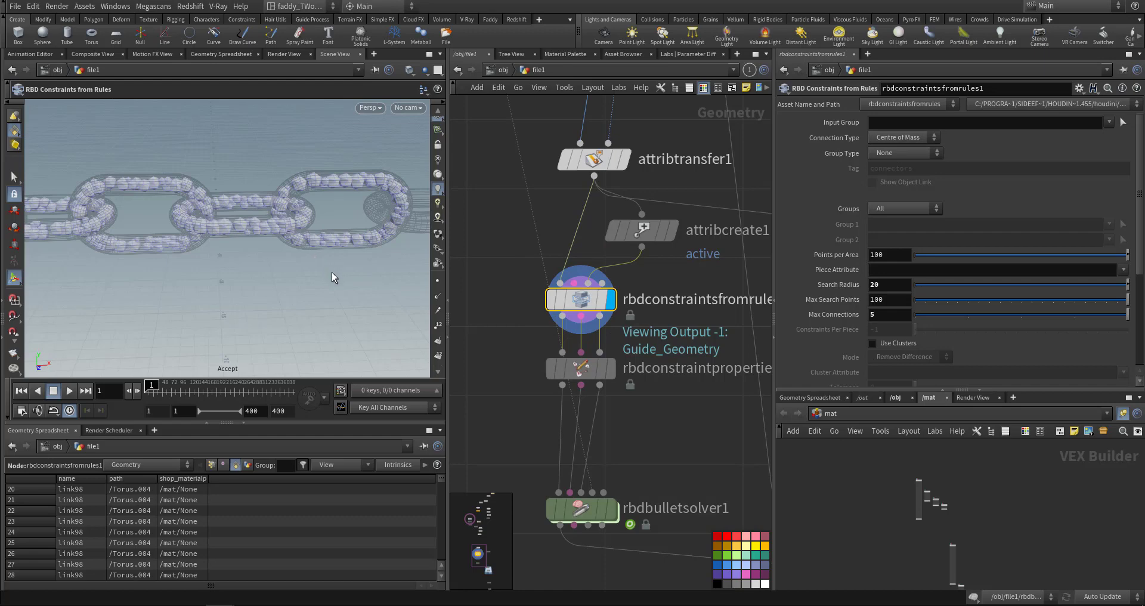
{"action": "key", "text": "Escape"}
{"action": "mouse_move", "coordinate": [332, 272]}
{"action": "left_mouse_down"}
{"action": "mouse_move", "coordinate": [277, 245]}
{"action": "mouse_move", "coordinate": [320, 258]}
{"action": "left_mouse_up"}
{"action": "key", "text": "Return"}
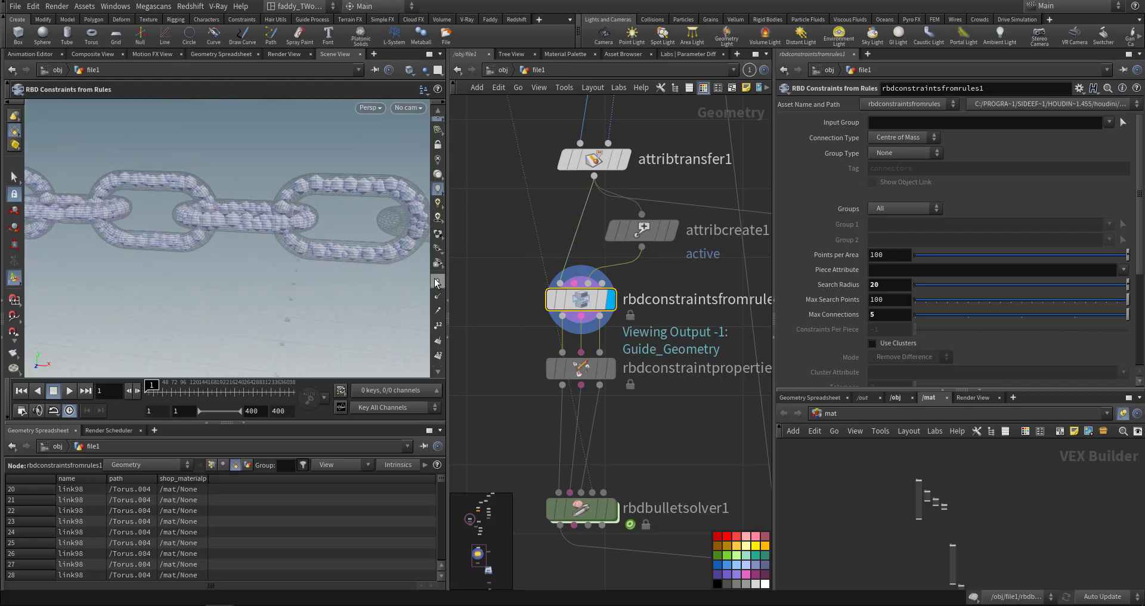
Examine the collision spheres along the chain from close up and from farther away for constraint lines
{"action": "left_click", "coordinate": [582, 368]}
{"action": "left_click", "coordinate": [593, 304]}
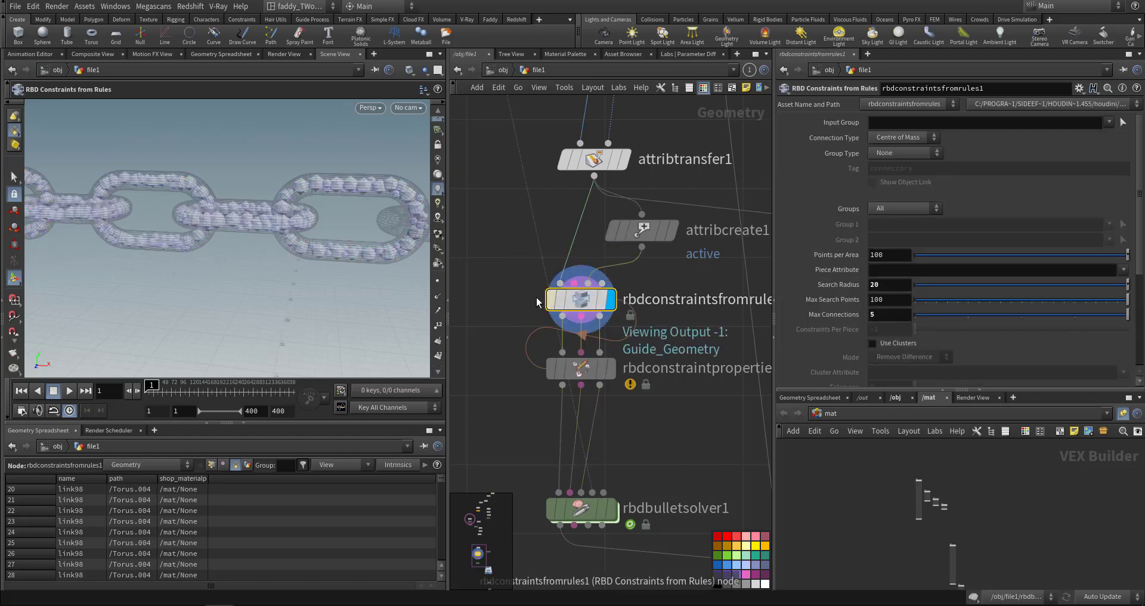
{"action": "left_click_drag", "start_coordinate": [505, 269], "coordinate": [636, 314]}
{"action": "left_click_drag", "start_coordinate": [274, 238], "coordinate": [245, 227], "text": "alt"}
{"action": "right_click_drag", "start_coordinate": [296, 230], "coordinate": [412, 228], "text": "alt"}
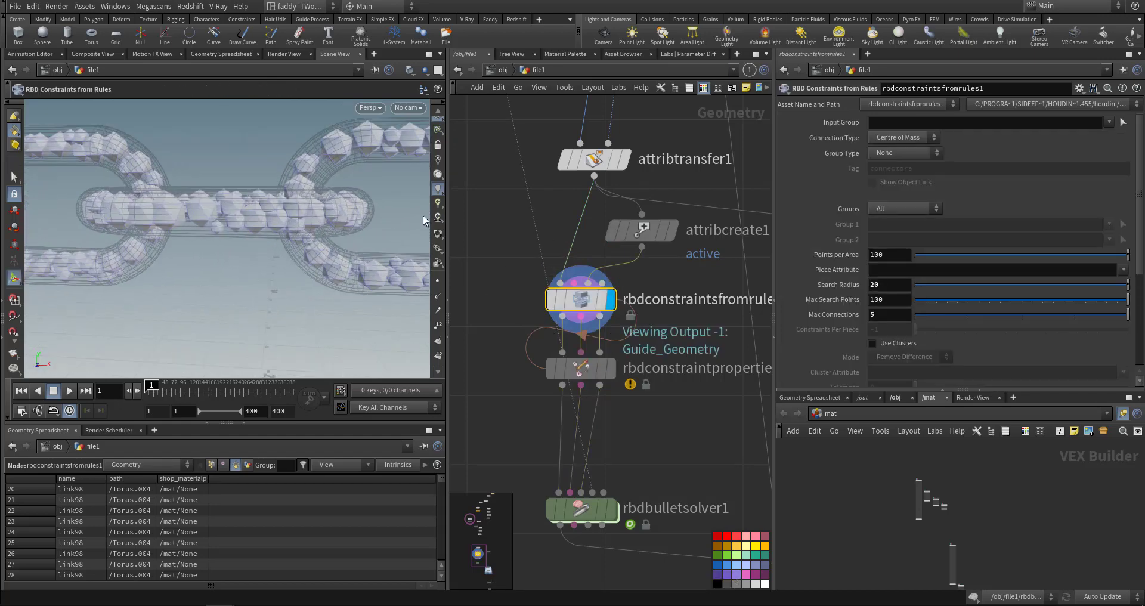
{"action": "key", "text": "alt"}
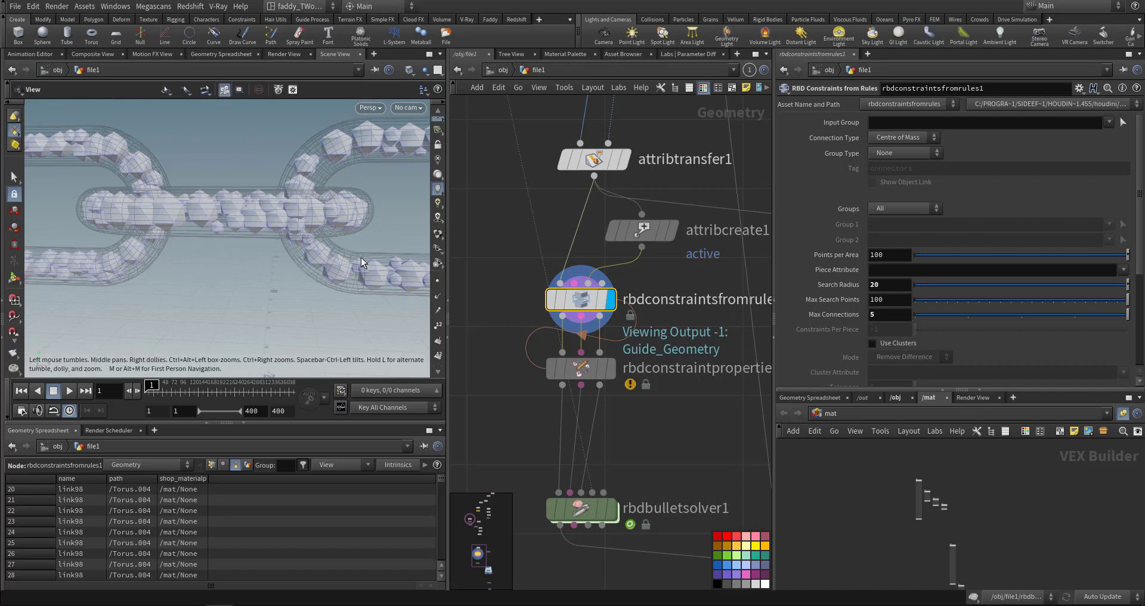
{"action": "key", "text": "space+h"}
{"action": "left_click_drag", "start_coordinate": [328, 284], "coordinate": [317, 238], "text": "alt"}
{"action": "right_click_drag", "start_coordinate": [317, 238], "coordinate": [720, 237], "text": "alt"}
{"action": "left_click_drag", "start_coordinate": [322, 263], "coordinate": [305, 235], "text": "alt"}
{"action": "right_click_drag", "start_coordinate": [305, 235], "coordinate": [276, 253], "text": "alt"}
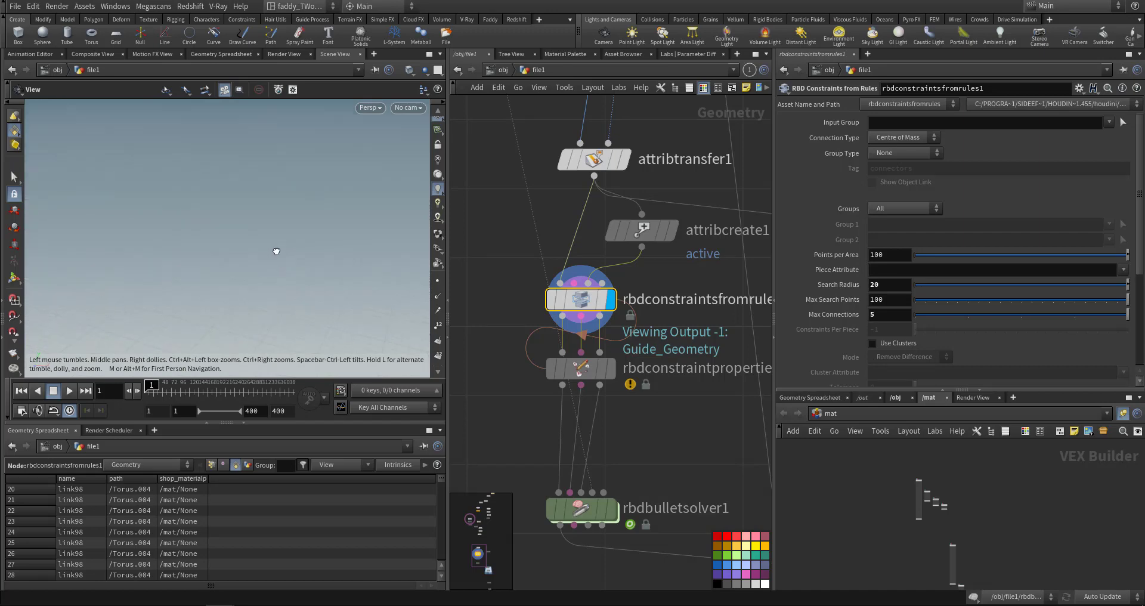
{"action": "middle_click_drag", "start_coordinate": [276, 252], "coordinate": [301, 245], "text": "alt"}
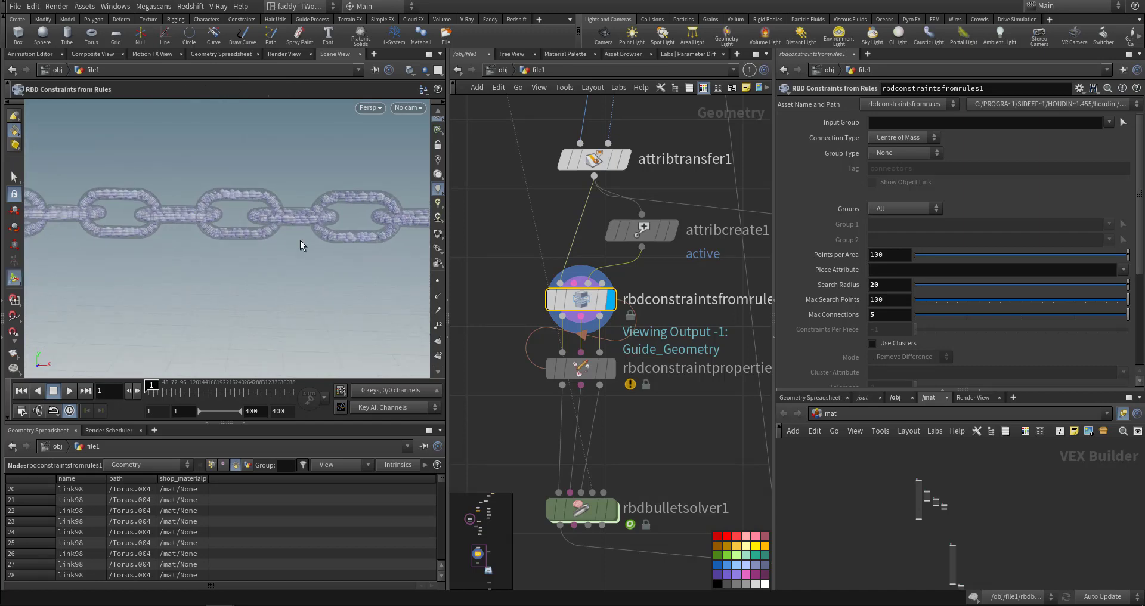
Try a Search Radius of 2 without a piece attribute, and set it back to 20
{"action": "left_click", "coordinate": [959, 285]}
{"action": "left_click_drag", "start_coordinate": [907, 293], "coordinate": [1059, 286]}
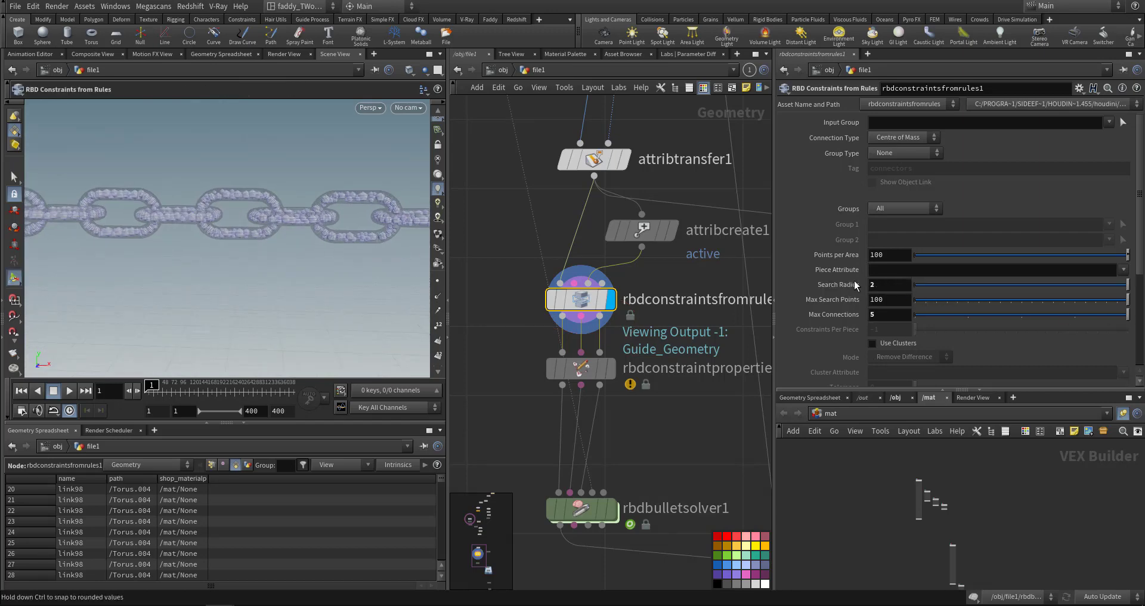
{"action": "left_click_drag", "start_coordinate": [891, 304], "coordinate": [895, 306]}
{"action": "type", "text": "20"}
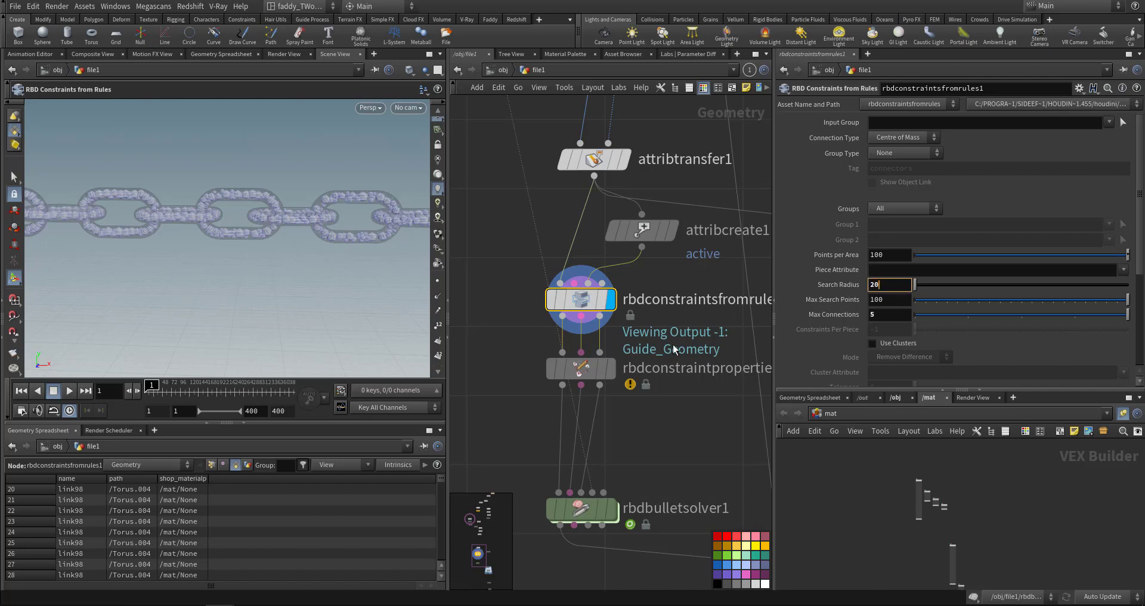
Set the Piece Attribute to name again and examine the constraint lines between the links
{"action": "left_click", "coordinate": [1123, 269]}
{"action": "left_click", "coordinate": [1081, 286]}
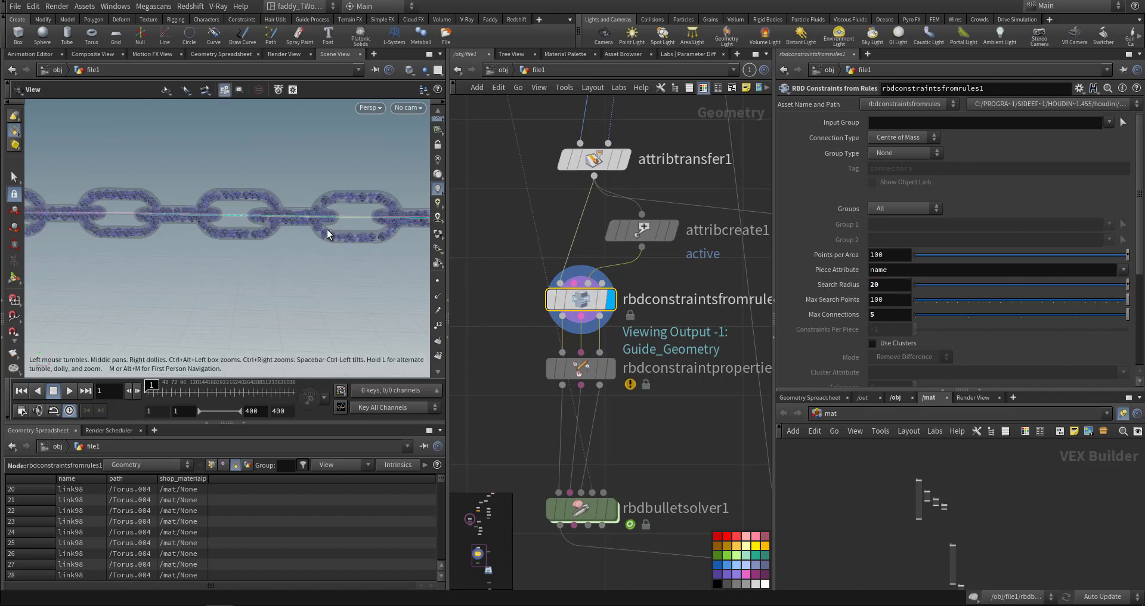
{"action": "left_click_drag", "start_coordinate": [326, 233], "coordinate": [352, 234], "text": "alt"}
{"action": "scroll", "coordinate": [331, 235], "scroll_direction": "up", "scroll_amount": 5}
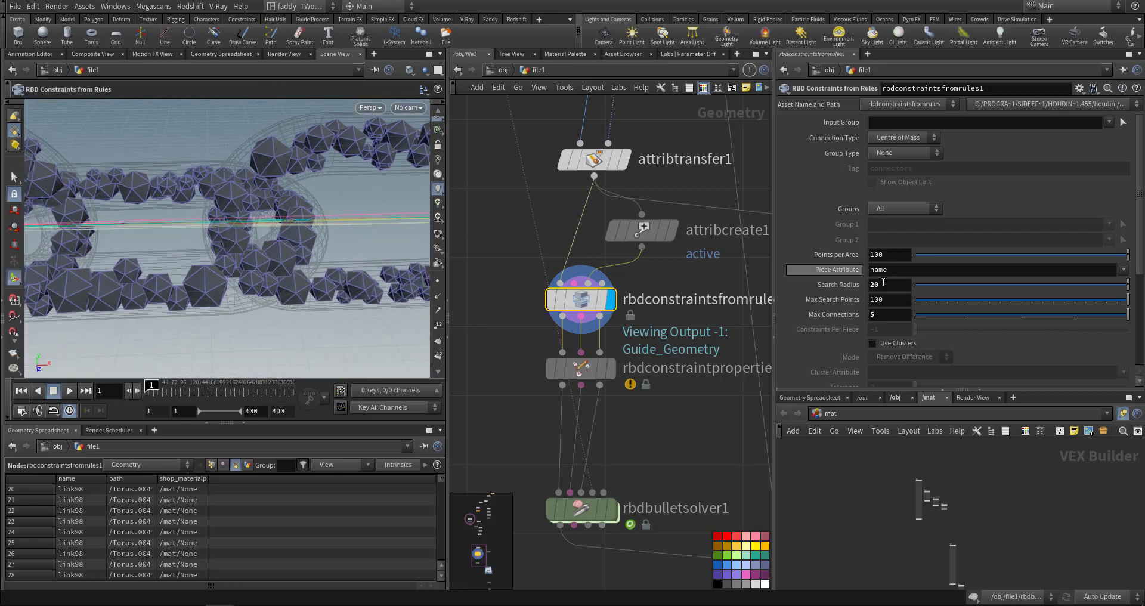
Try lower Search Radius values, such as 0.471 and 0, on the constraints node
{"action": "left_click", "coordinate": [940, 288]}
{"action": "left_click_drag", "start_coordinate": [940, 289], "coordinate": [965, 285]}
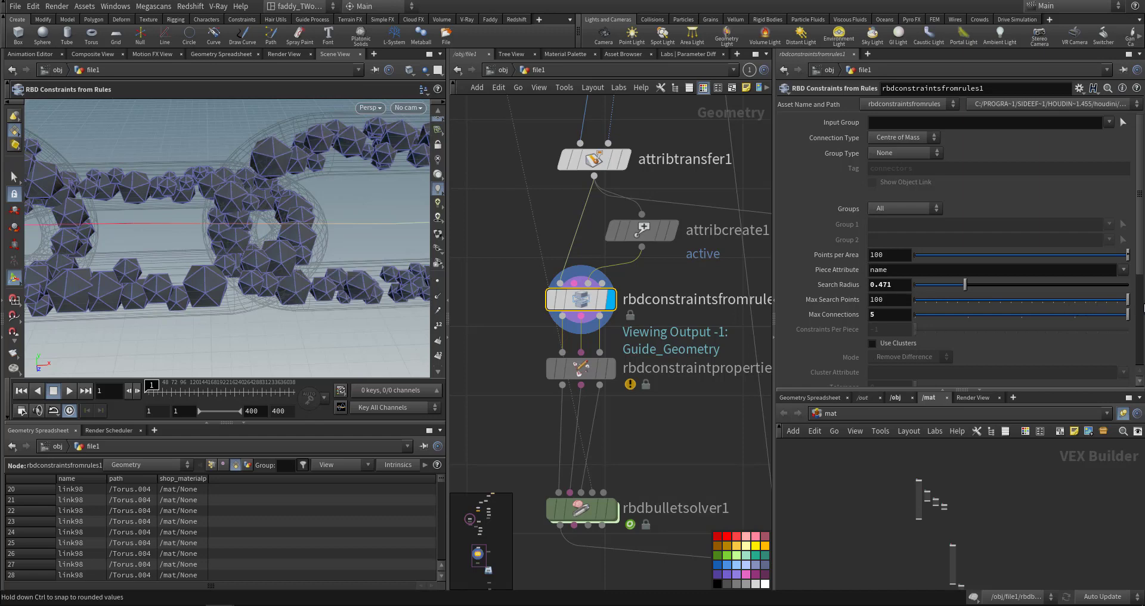
{"action": "left_click_drag", "start_coordinate": [1091, 285], "coordinate": [915, 285]}
{"action": "key", "text": "Return"}
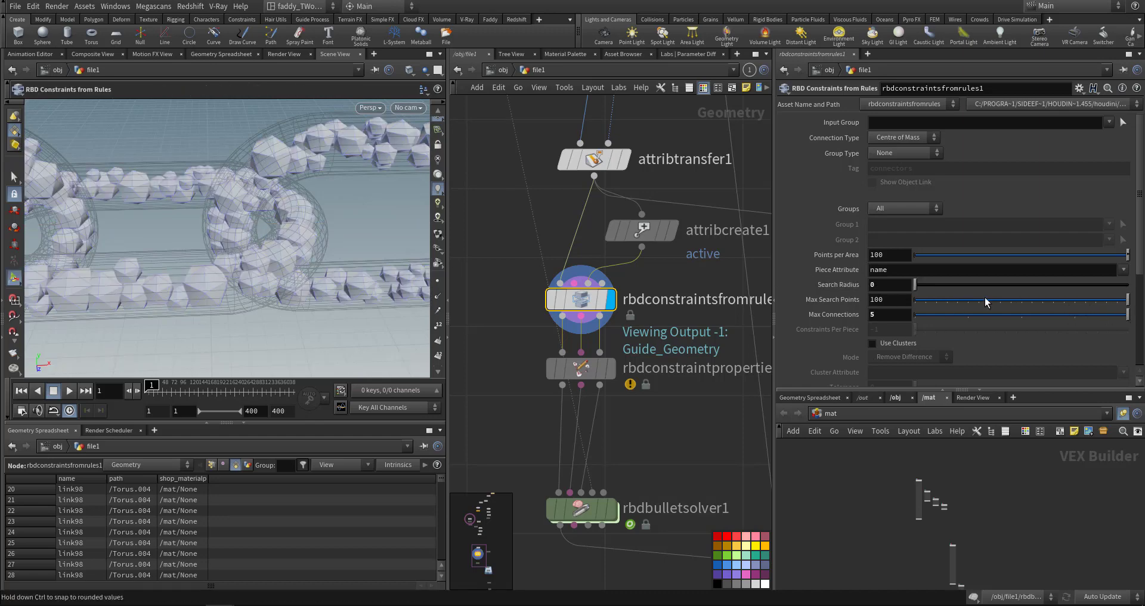
Set the Search Radius to 2 and examine the constraint lines running through the chain
{"action": "left_click", "coordinate": [877, 285]}
{"action": "type", "text": "2"}
{"action": "key", "text": "Return"}
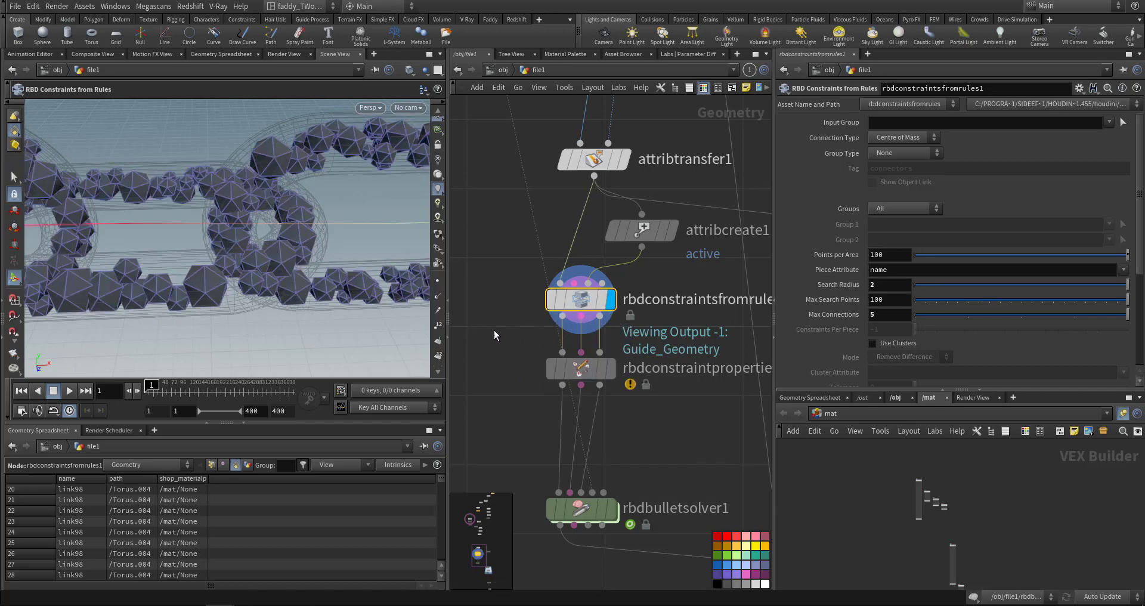
{"action": "middle_click_drag", "start_coordinate": [495, 322], "coordinate": [532, 320]}
{"action": "key", "text": "Escape"}
{"action": "scroll", "coordinate": [270, 251], "scroll_direction": "down", "scroll_amount": 5}
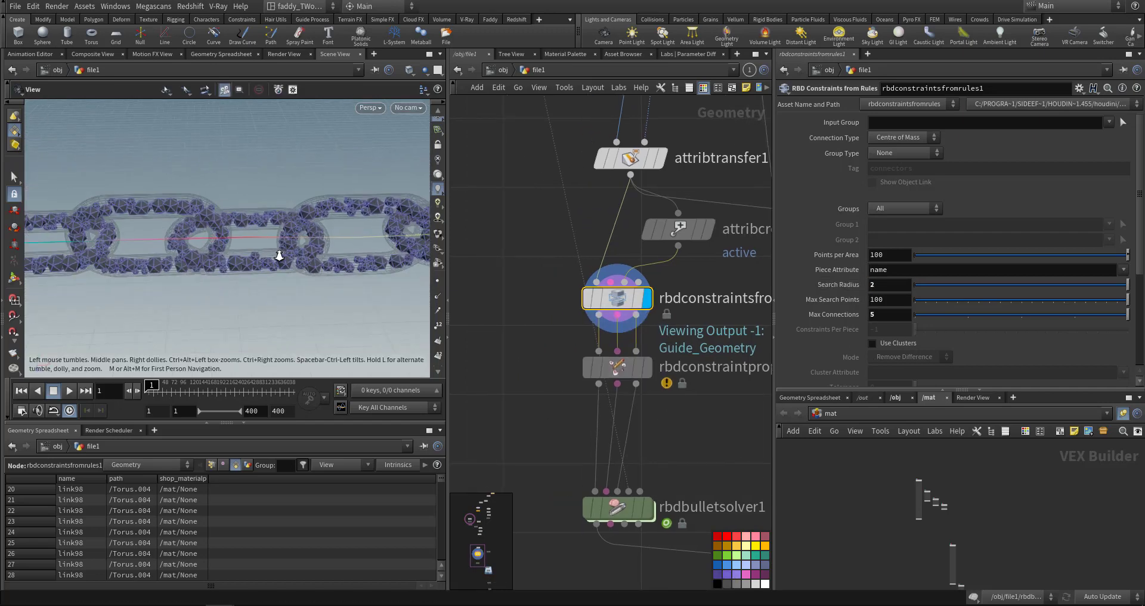
{"action": "middle_click_drag", "start_coordinate": [270, 250], "coordinate": [242, 241], "text": "alt"}
Try the Hinges connection type on the constraints node, and change it to Surface Points
{"action": "left_click", "coordinate": [912, 138]}
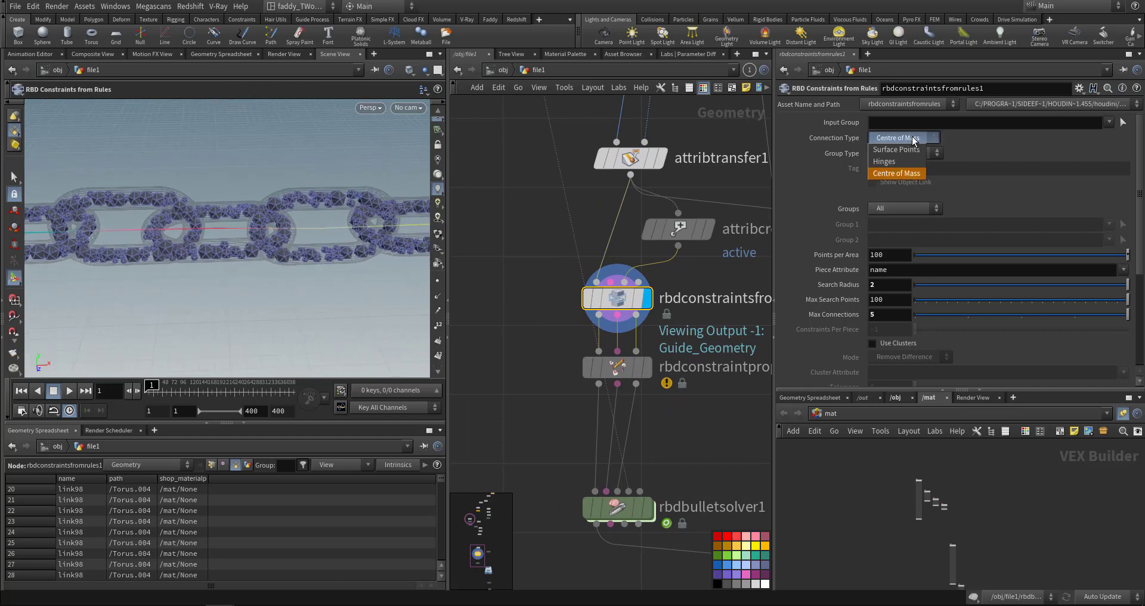
{"action": "left_click", "coordinate": [517, 328]}
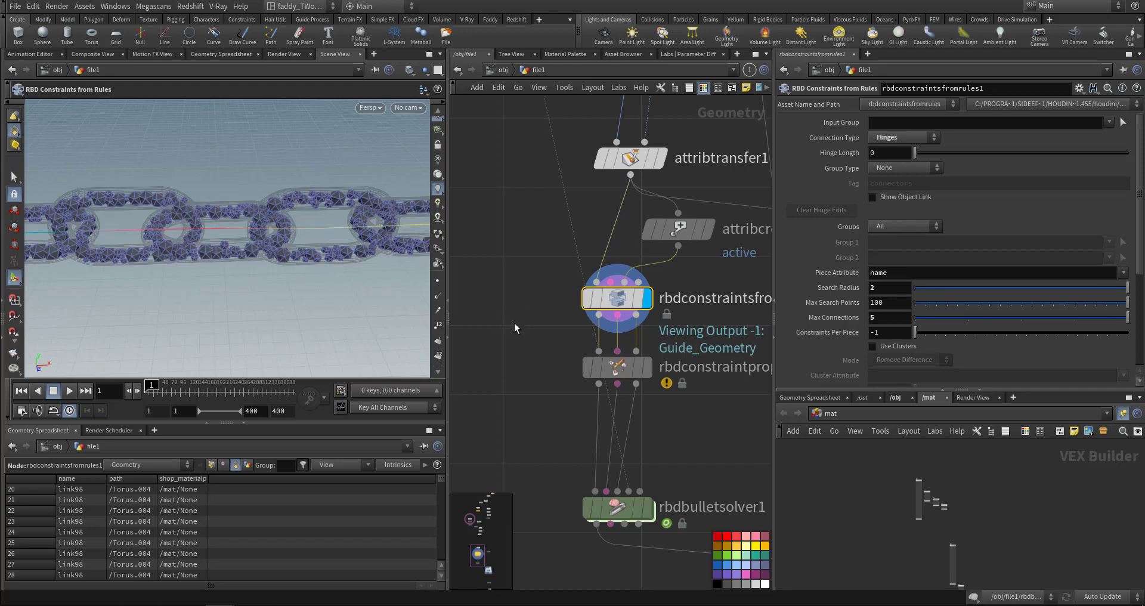
{"action": "left_click", "coordinate": [532, 286]}
{"action": "middle_click_drag", "start_coordinate": [532, 287], "coordinate": [526, 327]}
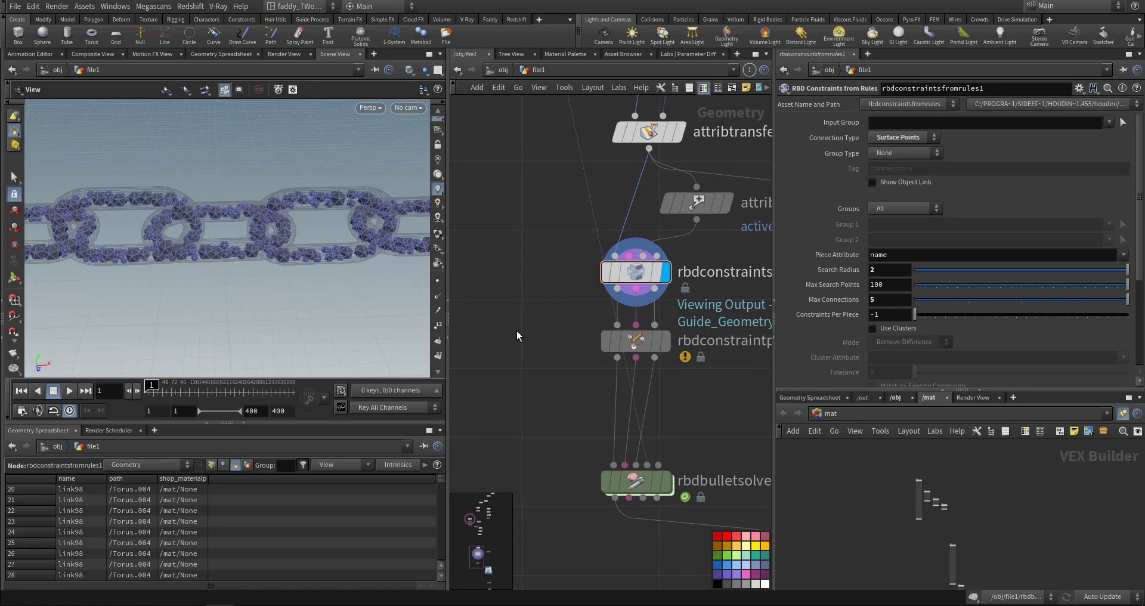
Try a Search Radius of 0.1 on the constraints node, and raise it to 1.765
{"action": "middle_click_drag", "start_coordinate": [518, 313], "coordinate": [535, 343]}
{"action": "scroll", "coordinate": [357, 233], "scroll_direction": "up", "scroll_amount": 8}
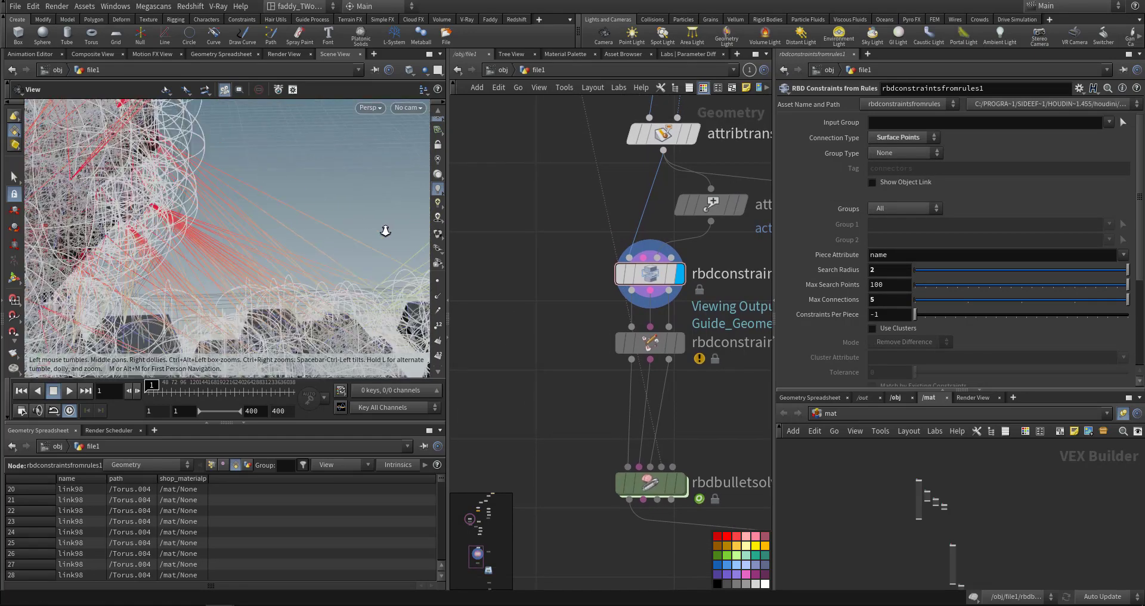
{"action": "scroll", "coordinate": [375, 232], "scroll_direction": "down", "scroll_amount": 3}
{"action": "left_click_drag", "start_coordinate": [370, 230], "coordinate": [382, 292]}
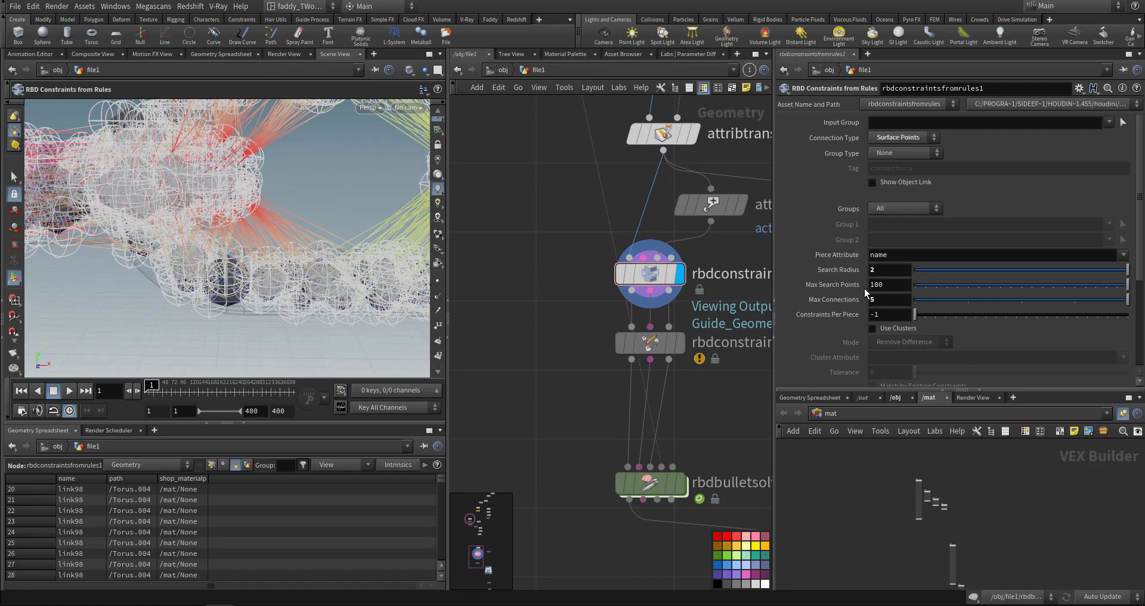
{"action": "type", "text": "0.1"}
{"action": "key", "text": "Return"}
{"action": "right_click_drag", "start_coordinate": [328, 219], "coordinate": [271, 219], "text": "alt"}
{"action": "middle_click_drag", "start_coordinate": [270, 220], "coordinate": [259, 239], "text": "alt"}
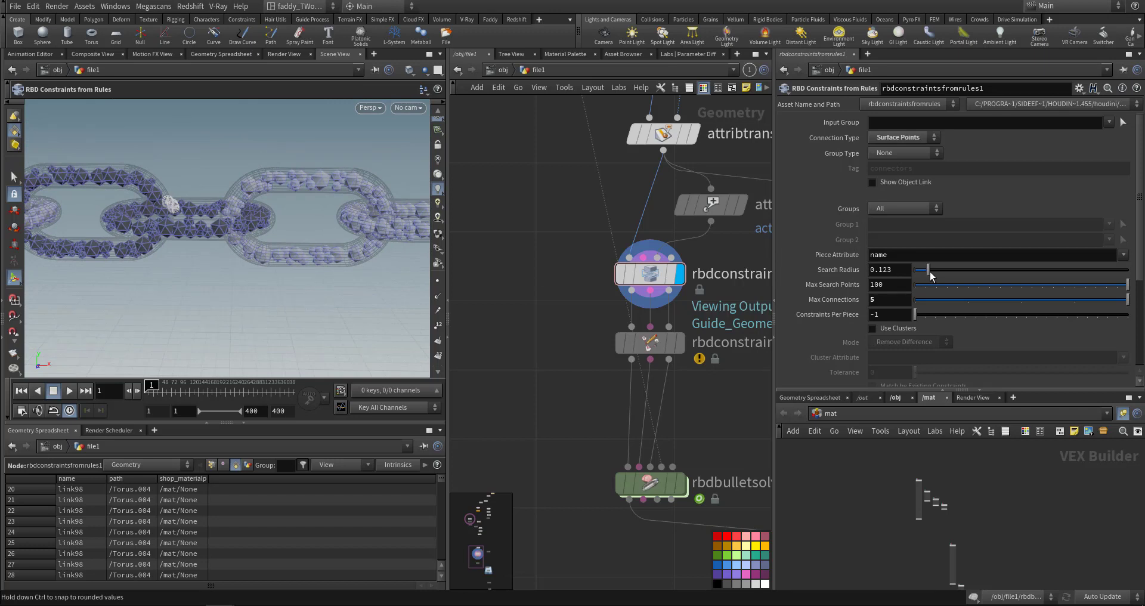
{"action": "left_click_drag", "start_coordinate": [931, 272], "coordinate": [1083, 278]}
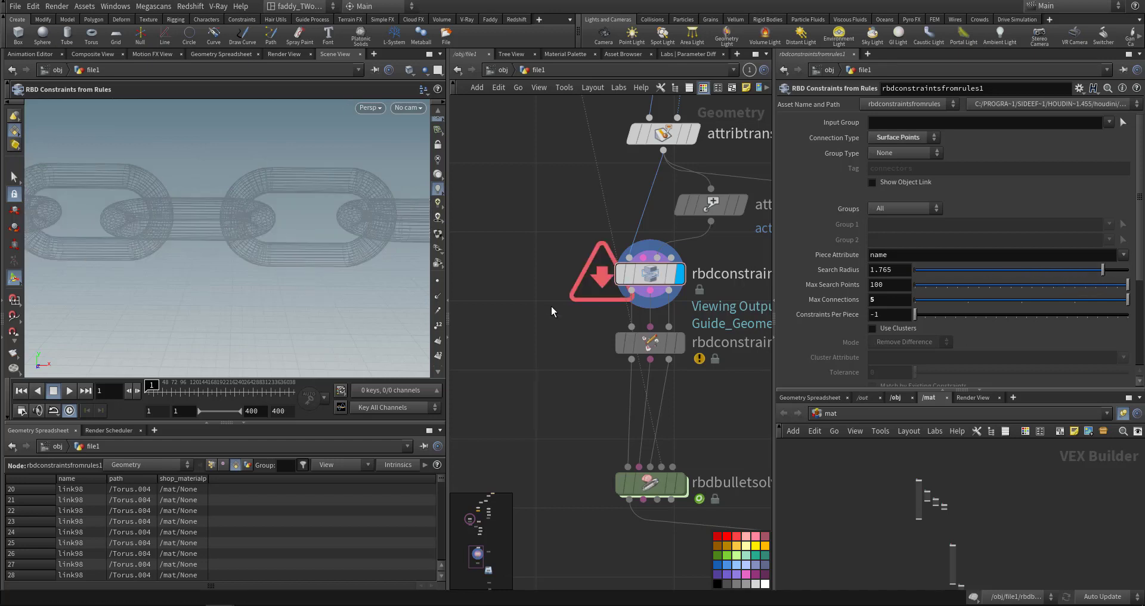
Change the constraints' Connection Type to Centre of Mass and display the RBD Constraint Properties node
{"action": "left_click", "coordinate": [920, 141]}
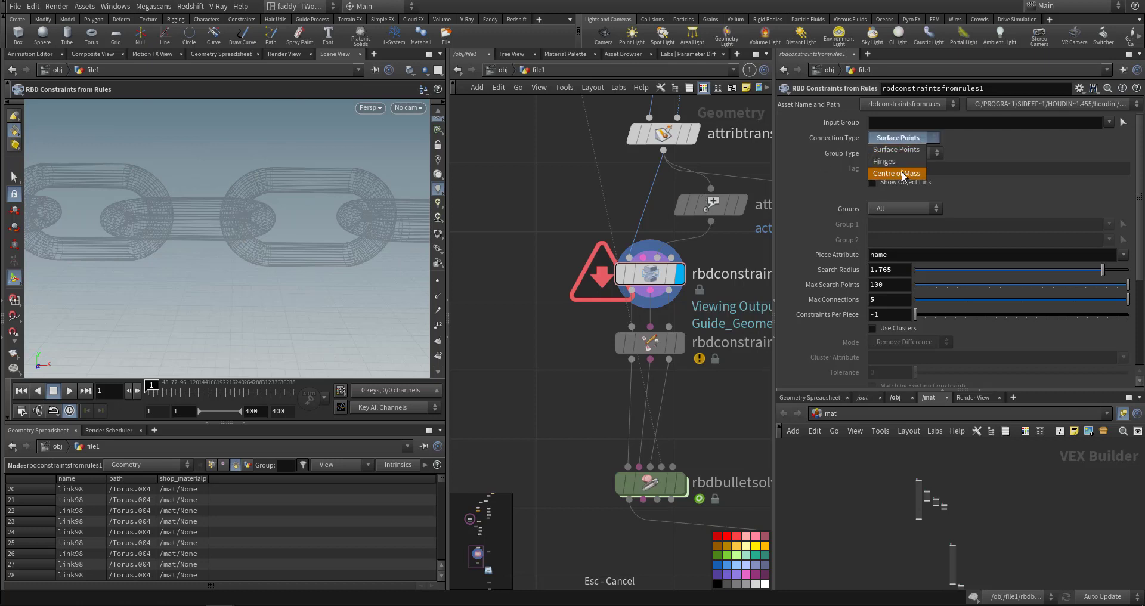
{"action": "left_click", "coordinate": [898, 152]}
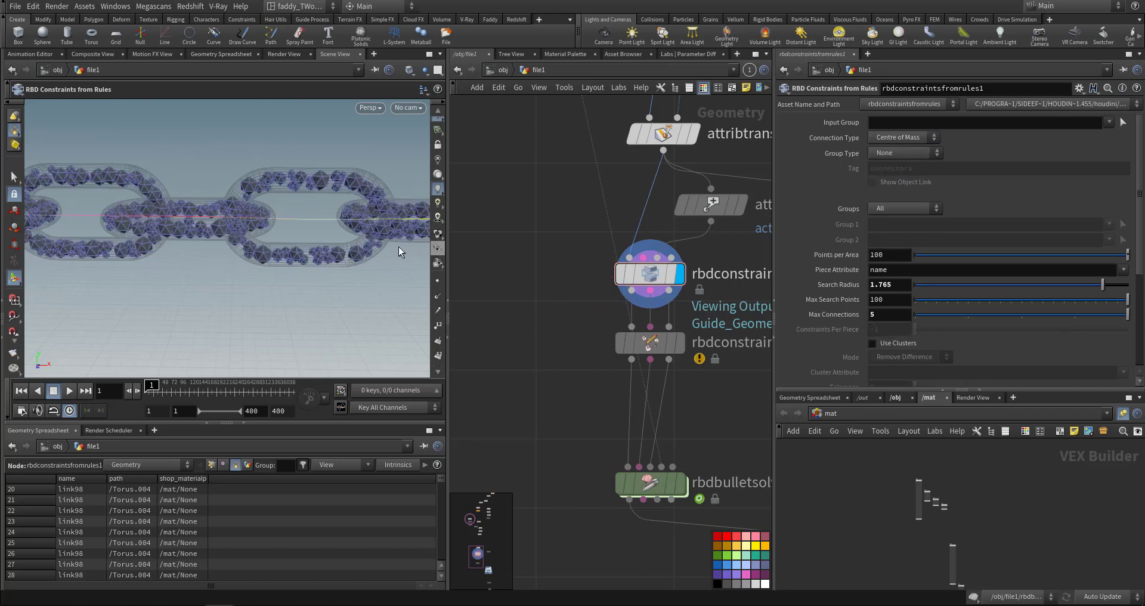
{"action": "left_click", "coordinate": [626, 307]}
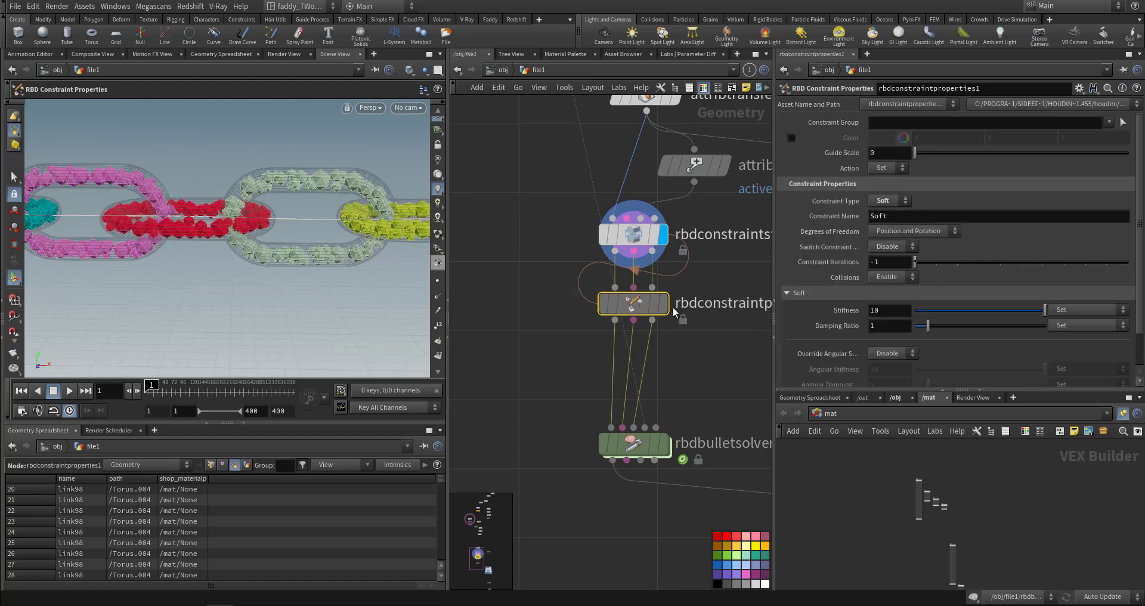
{"action": "key", "text": "r"}
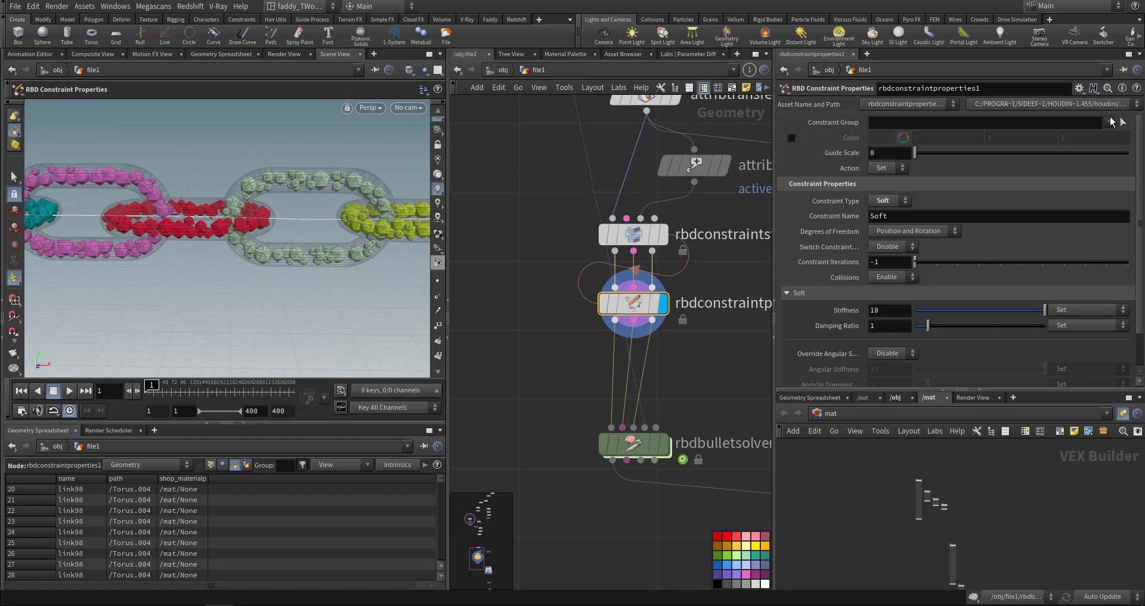
Set the Group Type of the RBD Constraints from Rules node to Tag, using the connectors tag
{"action": "left_click", "coordinate": [636, 234]}
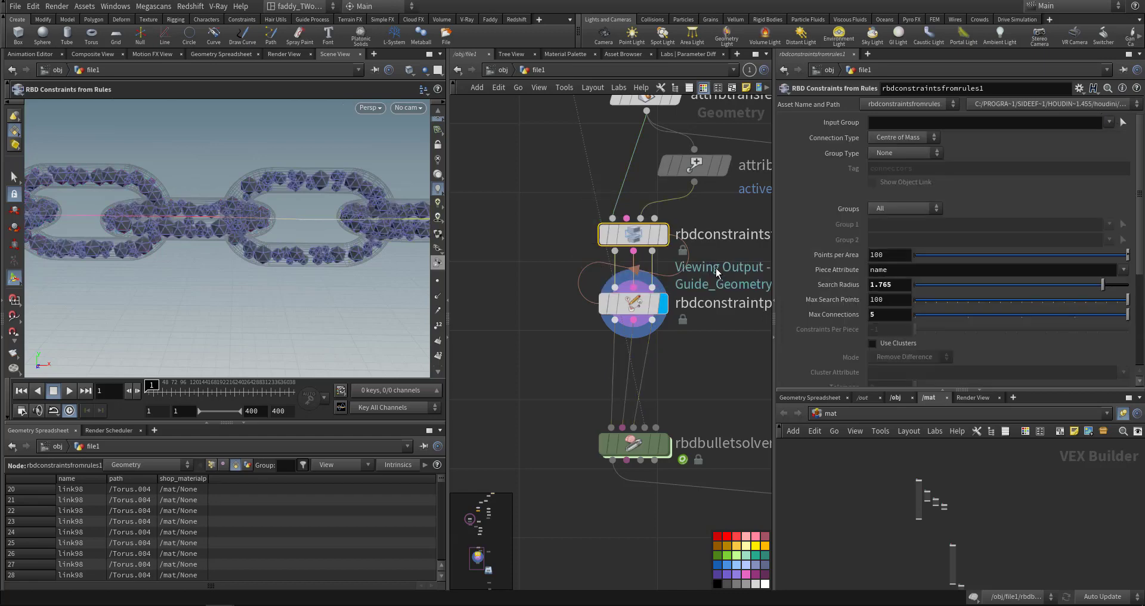
{"action": "left_click", "coordinate": [910, 153]}
{"action": "left_click", "coordinate": [897, 187]}
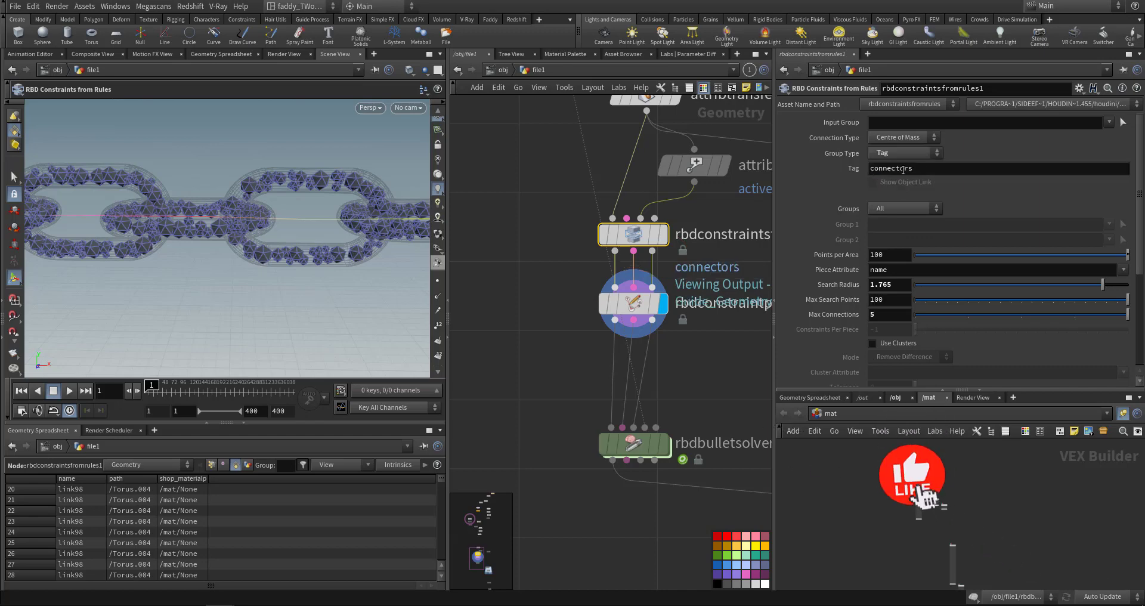
{"action": "left_click", "coordinate": [633, 303]}
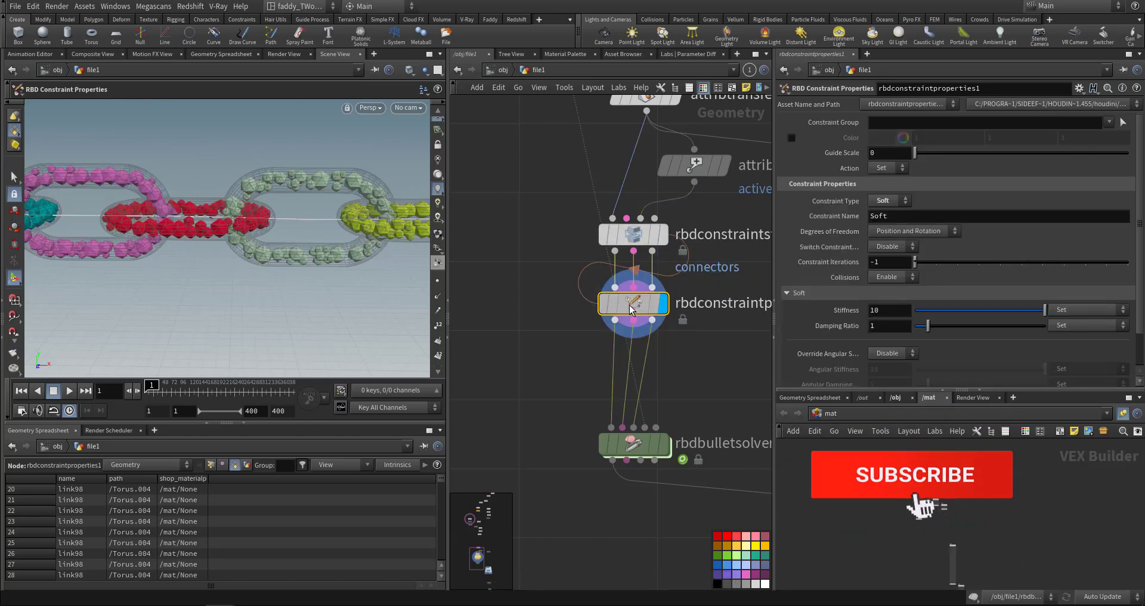
{"action": "left_click", "coordinate": [1109, 122]}
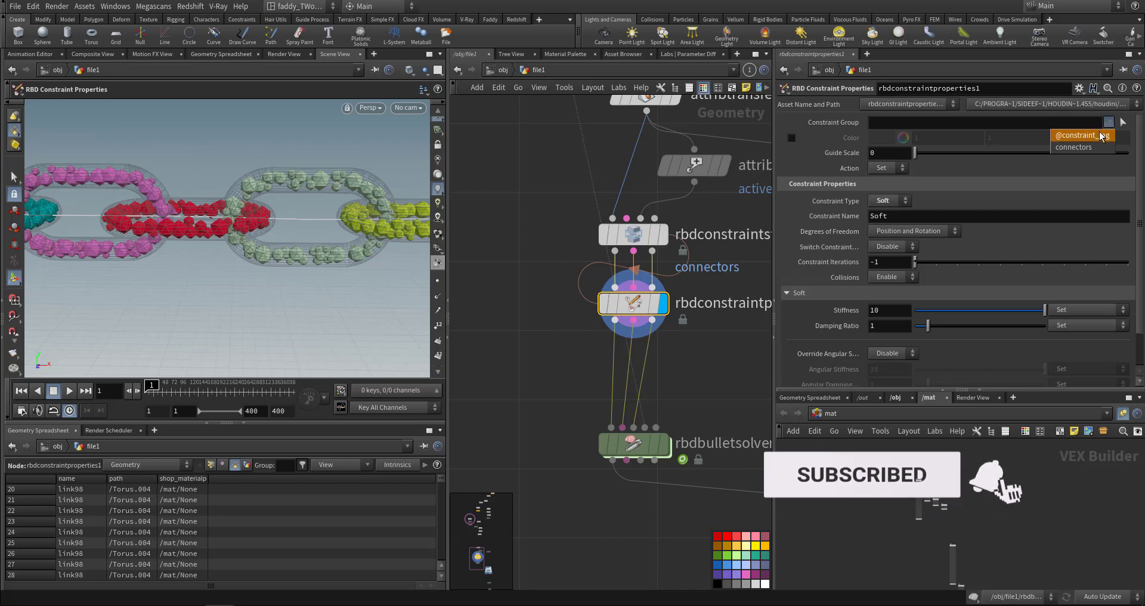
{"action": "left_click", "coordinate": [1083, 141]}
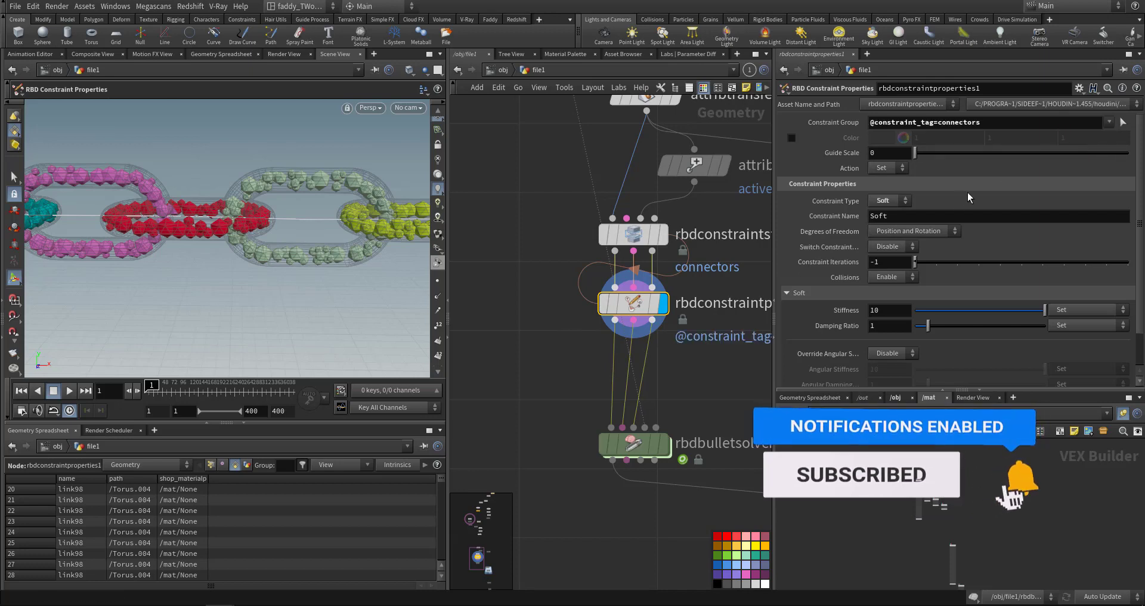
{"action": "left_click", "coordinate": [885, 201]}
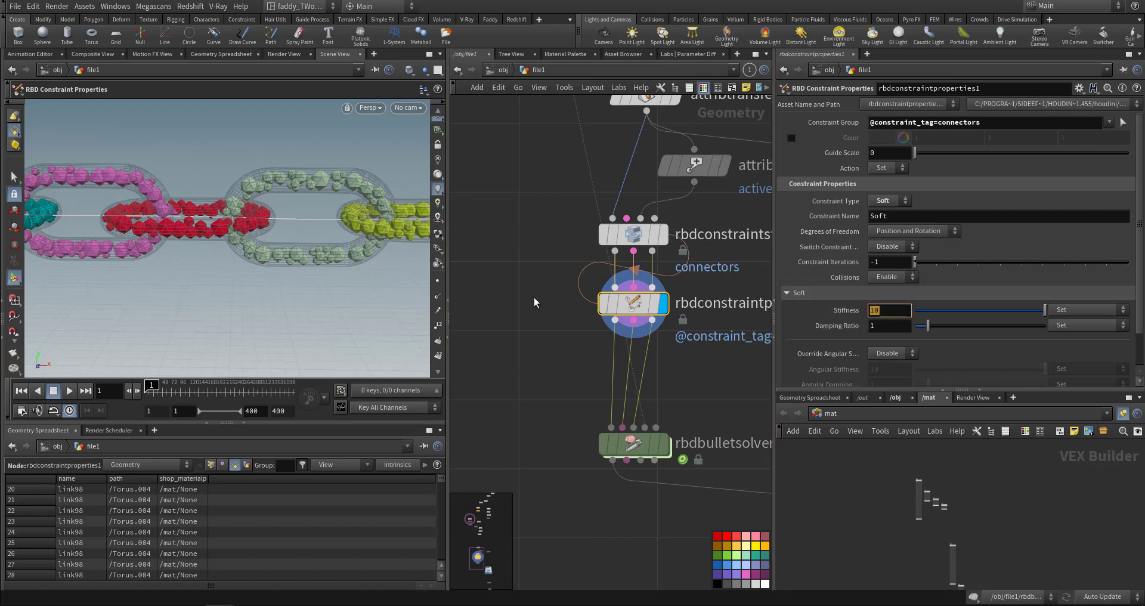
{"action": "right_click_drag", "start_coordinate": [280, 275], "coordinate": [223, 259], "text": "alt"}
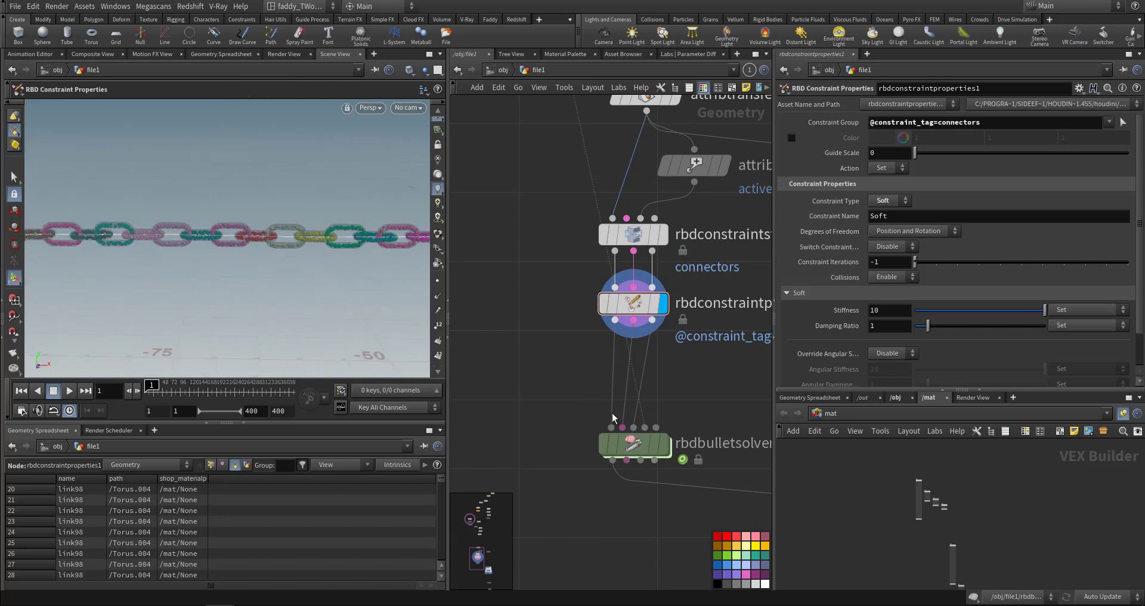
Display the RBD Bullet Solver and review its constraint and collision settings along with the whole chain
{"action": "left_click", "coordinate": [664, 446]}
{"action": "left_click", "coordinate": [635, 447]}
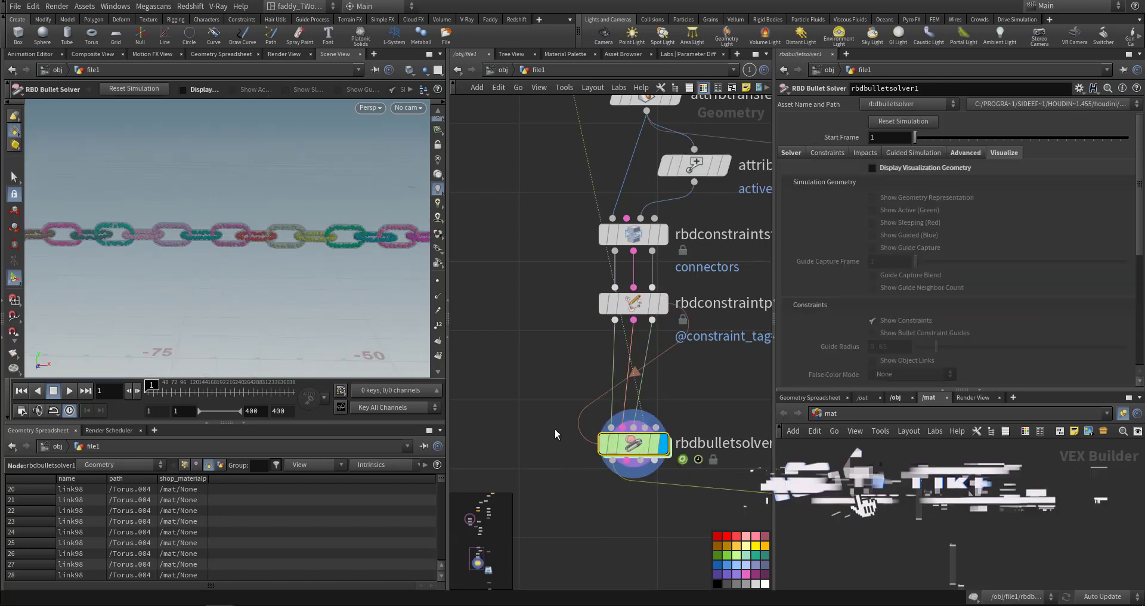
{"action": "left_click", "coordinate": [829, 153]}
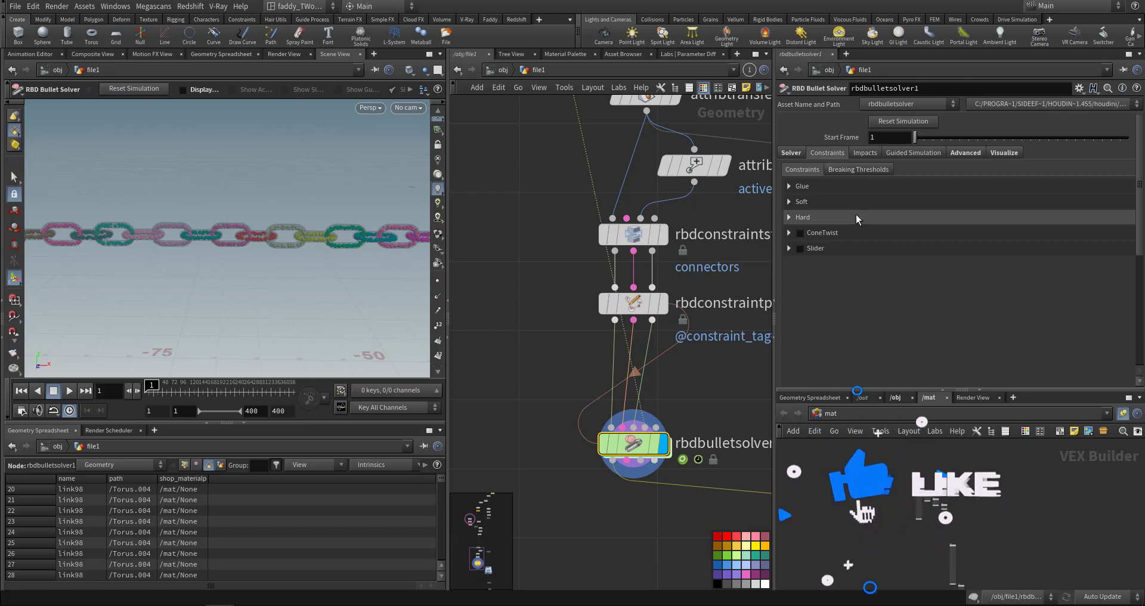
{"action": "left_click", "coordinate": [786, 154]}
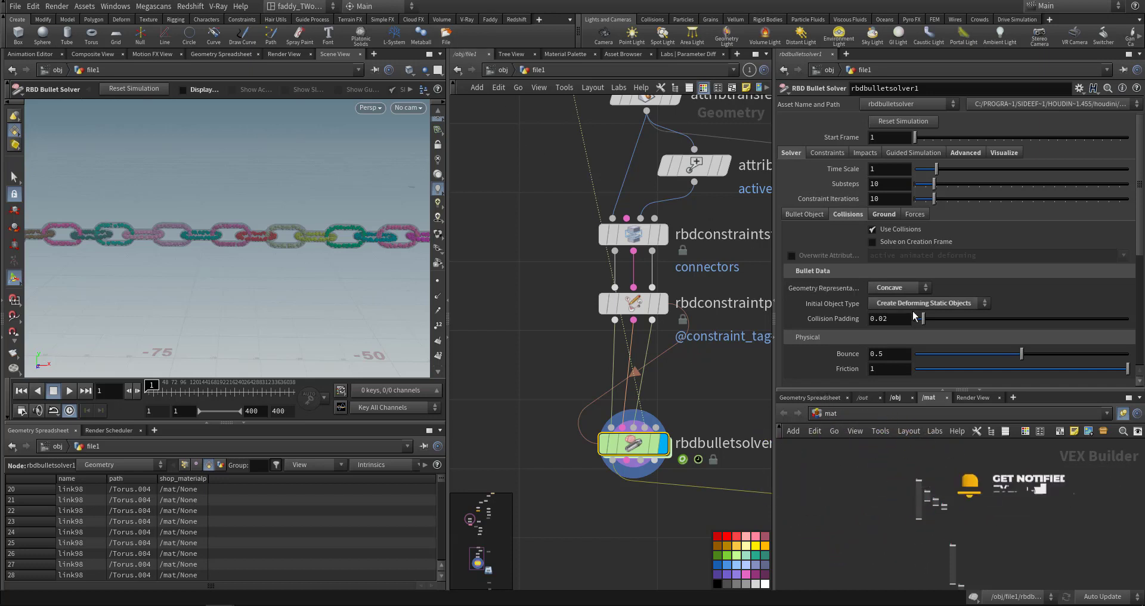
{"action": "key", "text": "Escape"}
{"action": "scroll", "coordinate": [243, 289], "scroll_direction": "down", "scroll_amount": 10}
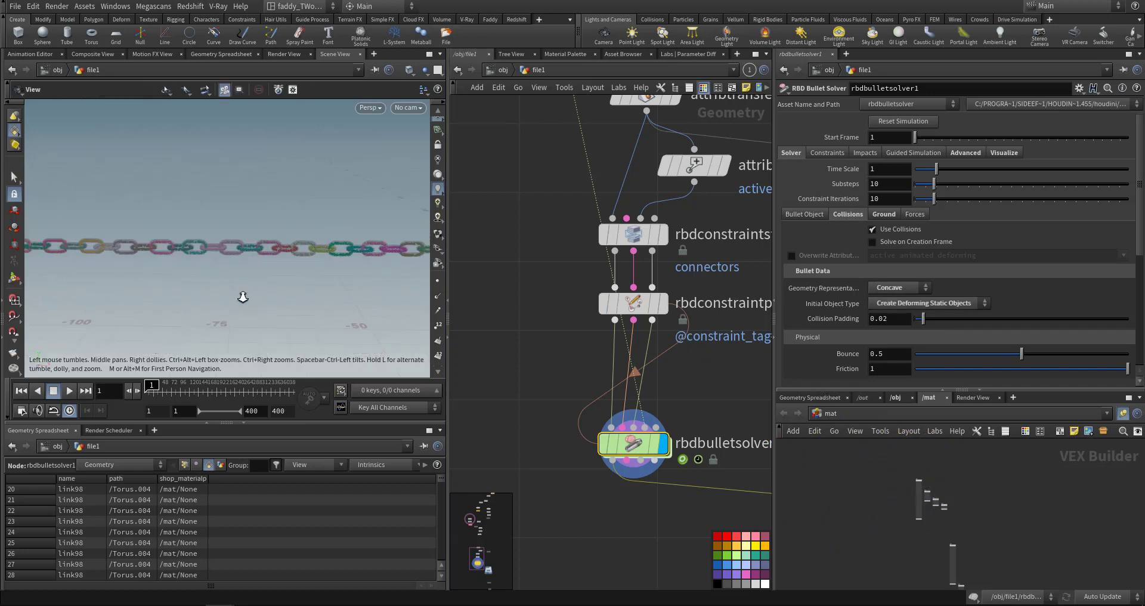
{"action": "left_click_drag", "start_coordinate": [314, 268], "coordinate": [247, 246]}
{"action": "scroll", "coordinate": [359, 243], "scroll_direction": "up", "scroll_amount": 5}
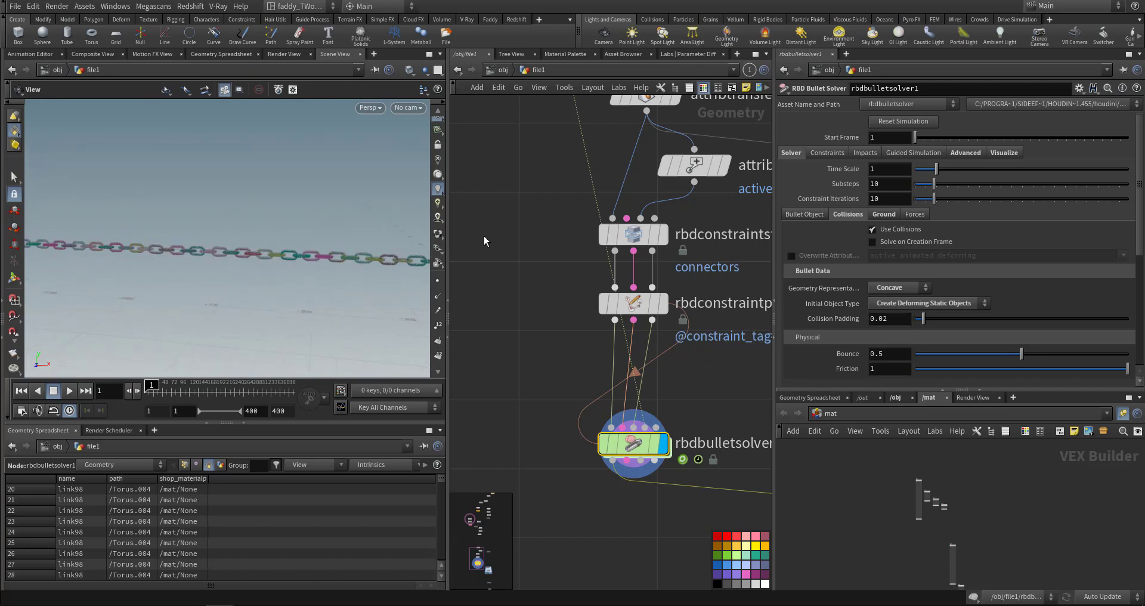
Display the Point Deform node and examine its Mesh to Deform input
{"action": "key", "text": "Return"}
{"action": "key", "text": "f"}
{"action": "middle_click_drag", "start_coordinate": [583, 427], "coordinate": [433, 325]}
{"action": "left_click_drag", "start_coordinate": [536, 358], "coordinate": [665, 329]}
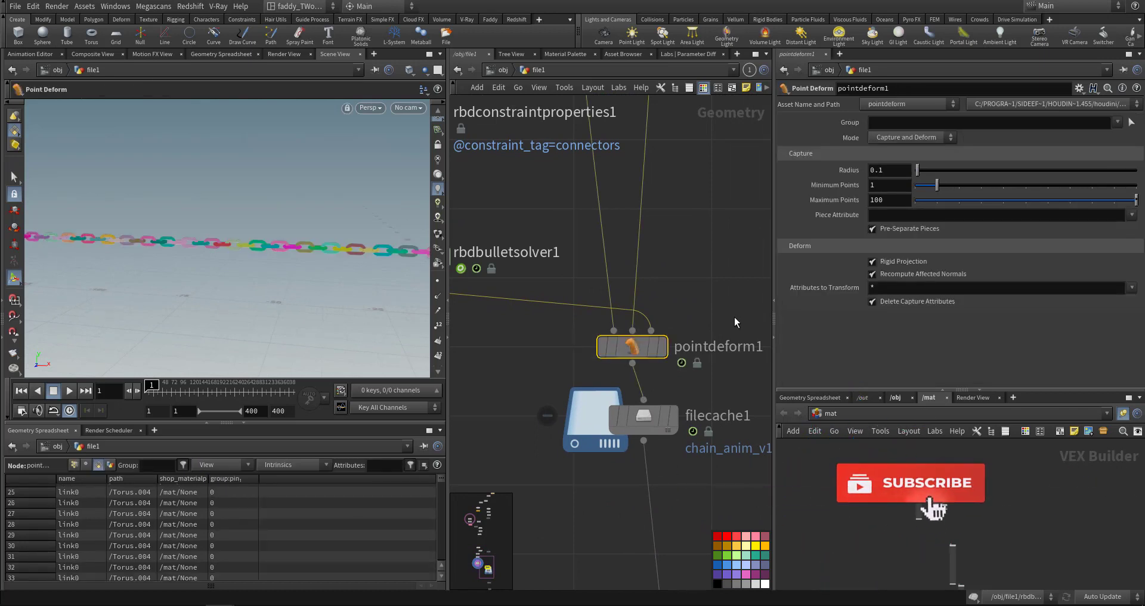
{"action": "mouse_move", "coordinate": [640, 338]}
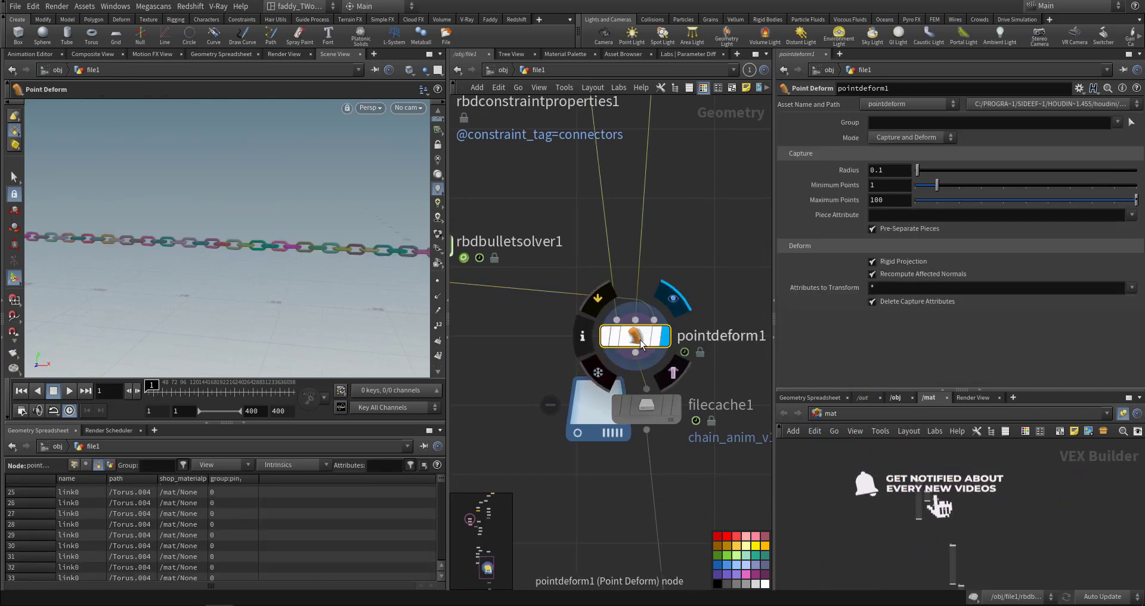
{"action": "scroll", "coordinate": [639, 339], "scroll_direction": "up", "scroll_amount": 3}
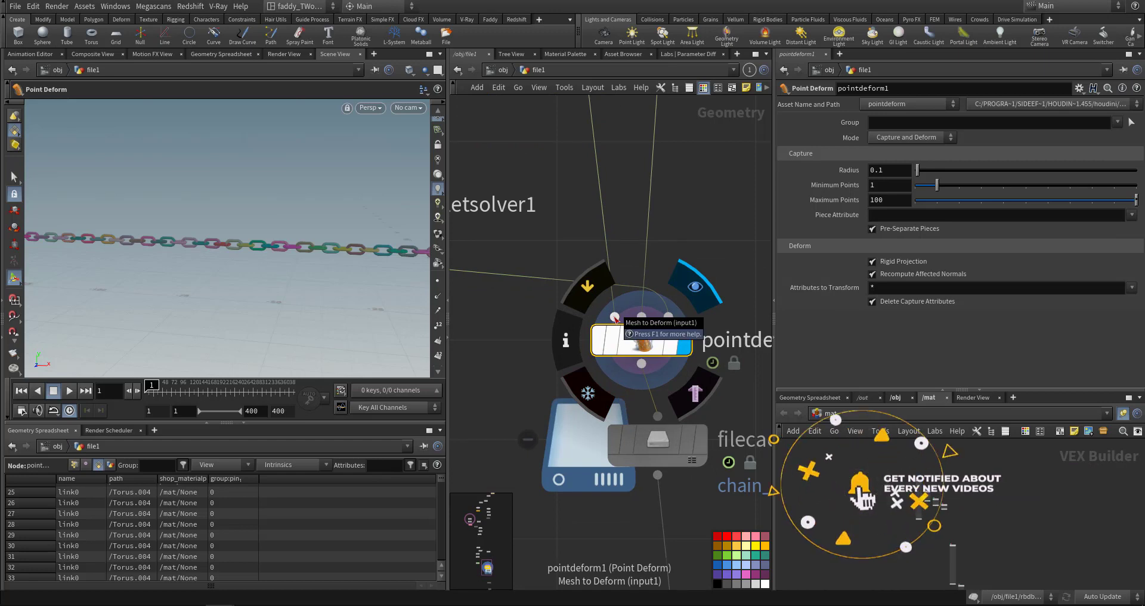
{"action": "scroll", "coordinate": [615, 318], "scroll_direction": "up", "scroll_amount": 2}
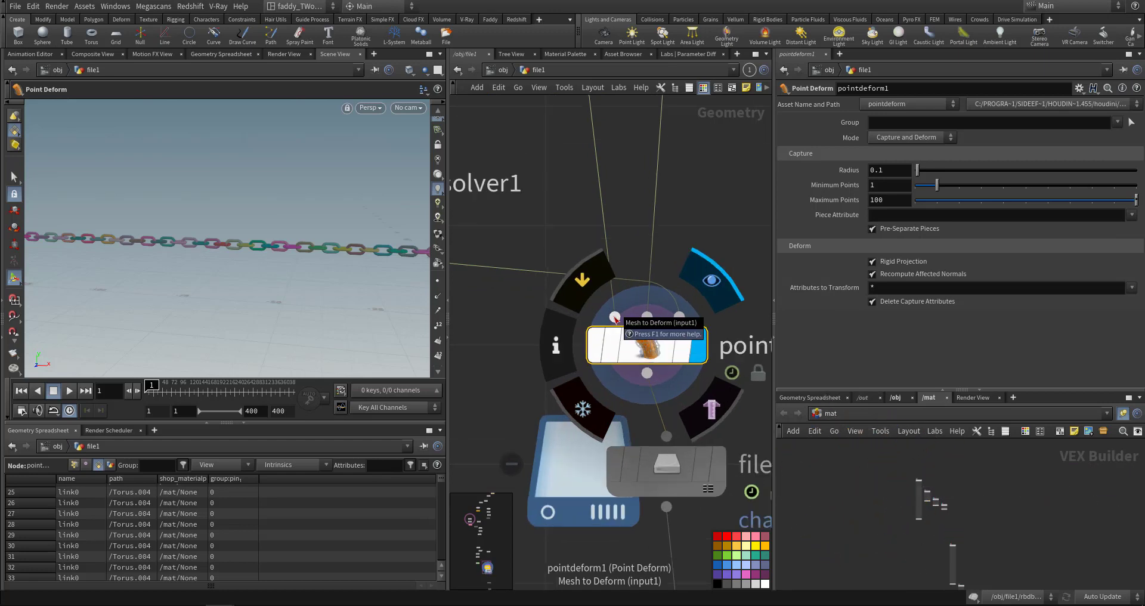
{"action": "scroll", "coordinate": [615, 318], "scroll_direction": "down", "scroll_amount": 6}
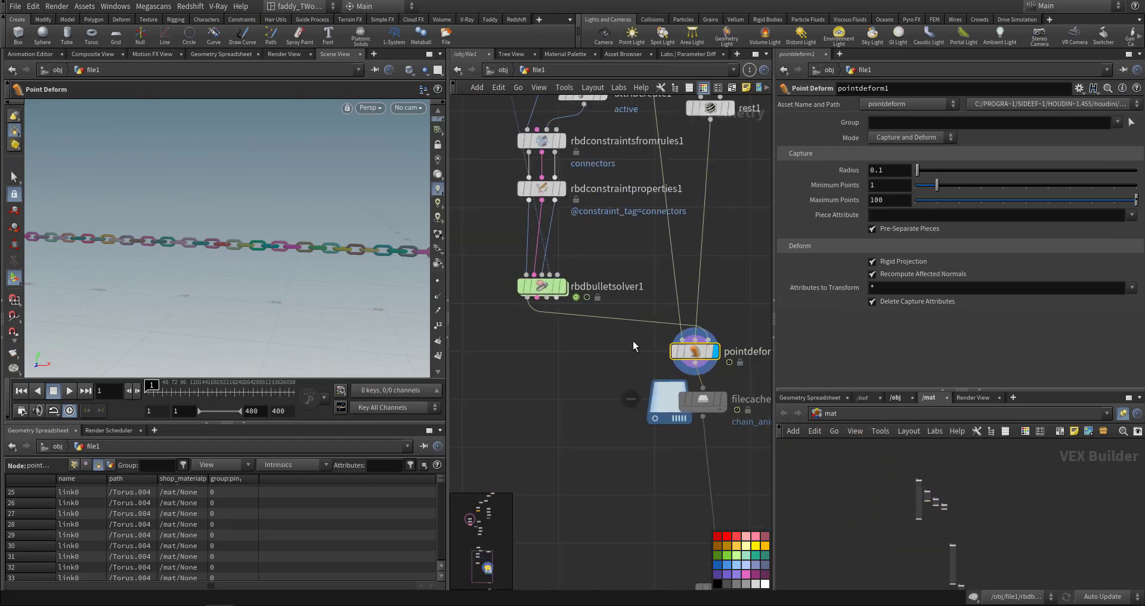
Trace the Point Deform's mesh input back to the blast2 node and display the original chain links
{"action": "scroll", "coordinate": [621, 335], "scroll_direction": "up", "scroll_amount": 2}
{"action": "scroll", "coordinate": [650, 288], "scroll_direction": "down", "scroll_amount": 5}
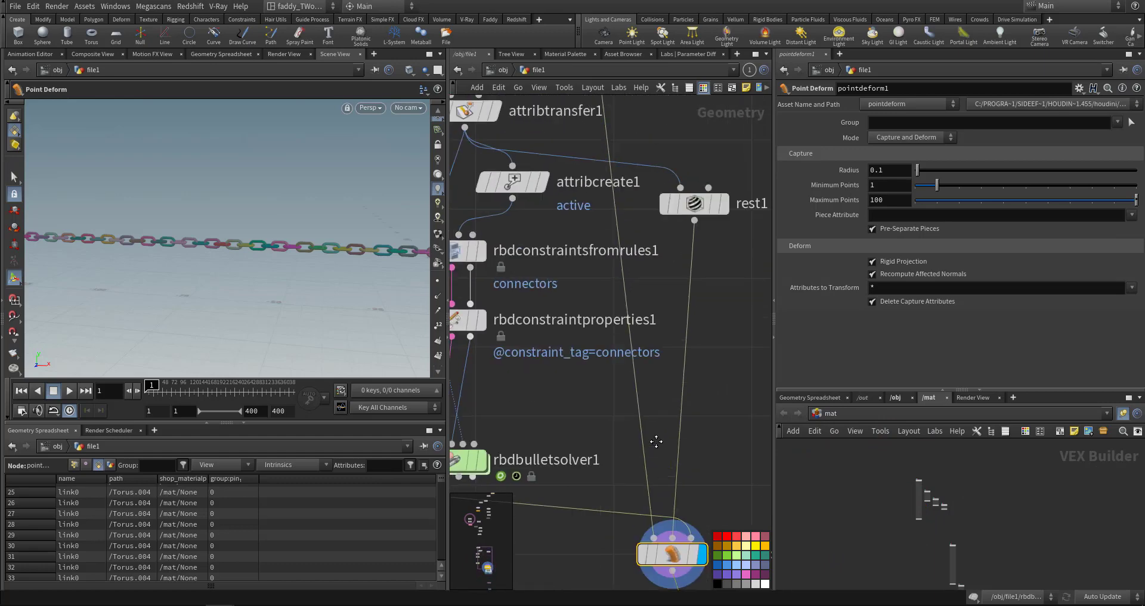
{"action": "scroll", "coordinate": [691, 363], "scroll_direction": "up", "scroll_amount": 5}
{"action": "scroll", "coordinate": [647, 314], "scroll_direction": "up", "scroll_amount": 3}
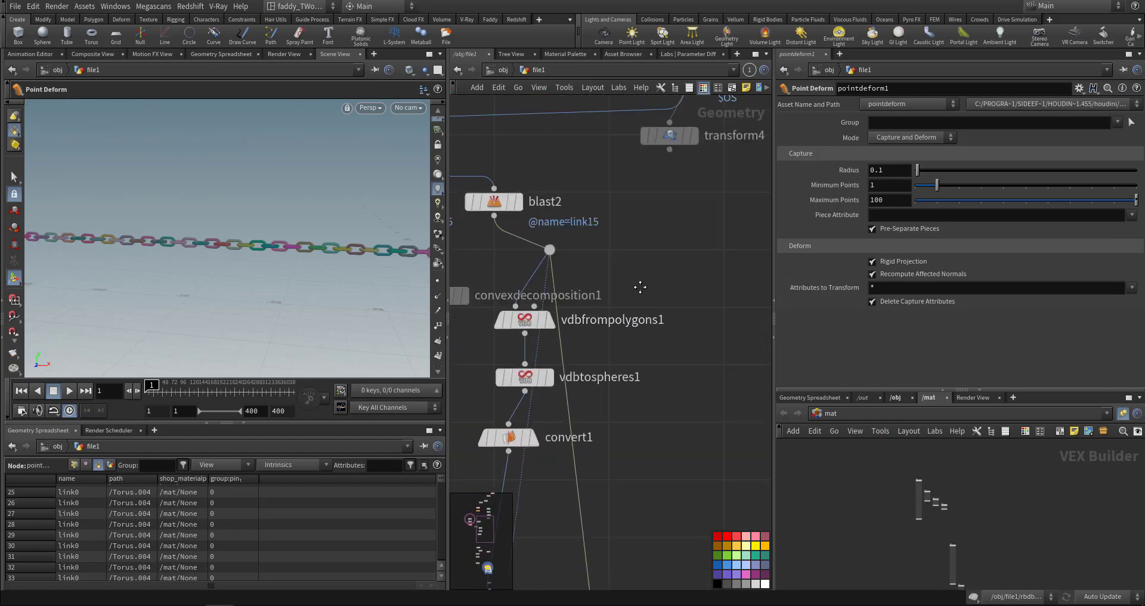
{"action": "left_click", "coordinate": [580, 275]}
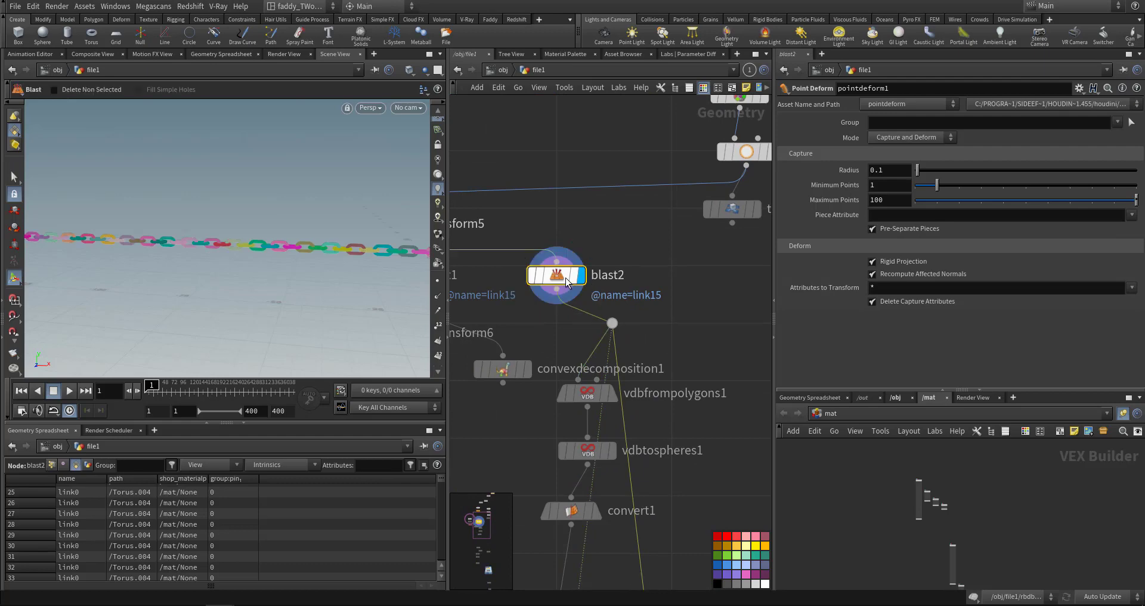
{"action": "scroll", "coordinate": [341, 251], "scroll_direction": "up", "scroll_amount": 5}
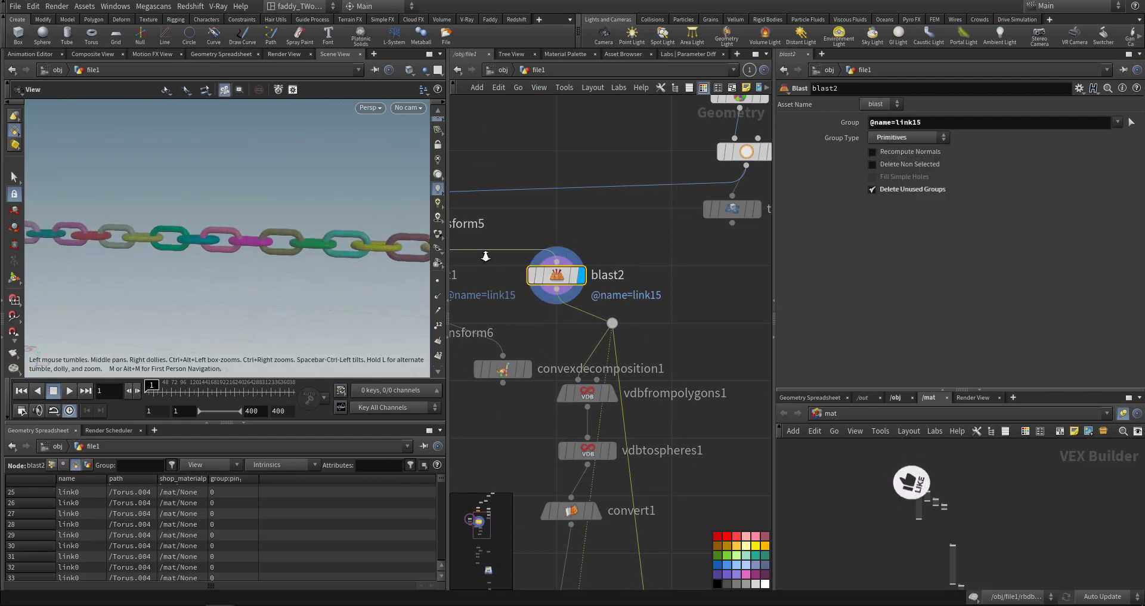
{"action": "scroll", "coordinate": [341, 252], "scroll_direction": "down", "scroll_amount": 3}
{"action": "scroll", "coordinate": [650, 367], "scroll_direction": "down", "scroll_amount": 5}
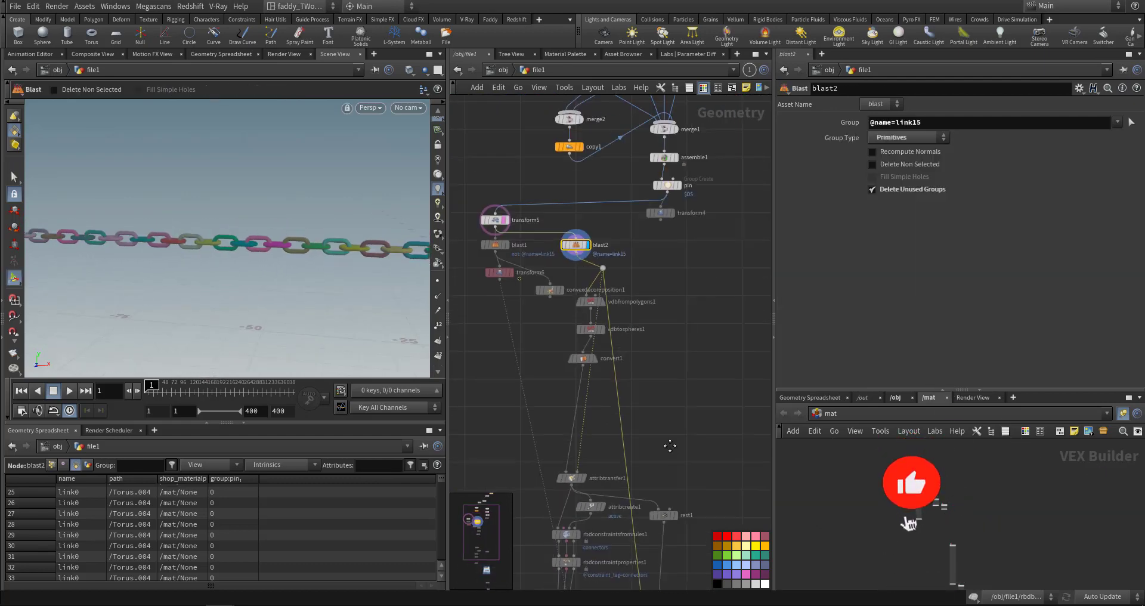
Trace the Point Deform's Rest Point Lattice input back to the rest1 node and display its settings
{"action": "scroll", "coordinate": [638, 353], "scroll_direction": "up", "scroll_amount": 5}
{"action": "scroll", "coordinate": [575, 334], "scroll_direction": "up", "scroll_amount": 5}
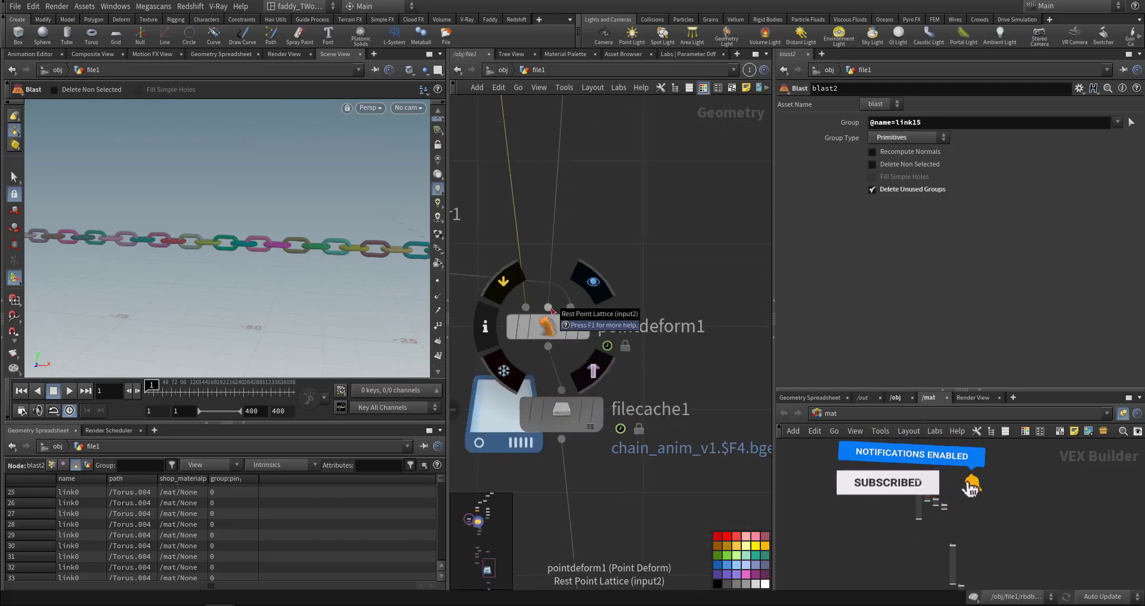
{"action": "middle_click_drag", "start_coordinate": [622, 181], "coordinate": [688, 452]}
{"action": "scroll", "coordinate": [650, 349], "scroll_direction": "down", "scroll_amount": 3}
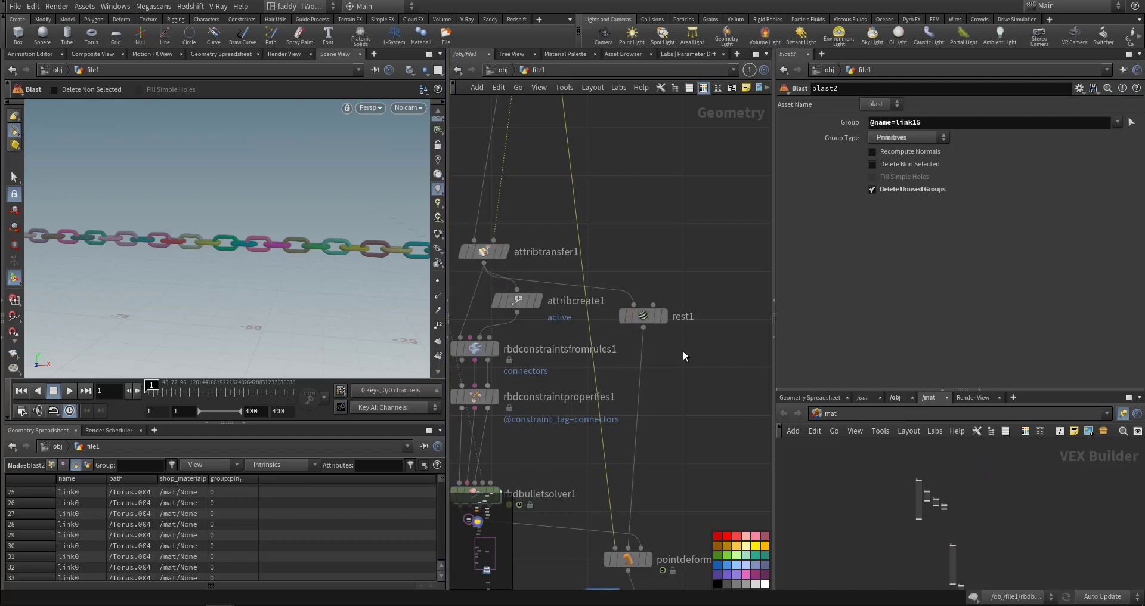
{"action": "left_click", "coordinate": [666, 319]}
{"action": "middle_click_drag", "start_coordinate": [686, 426], "coordinate": [700, 408]}
{"action": "scroll", "coordinate": [664, 217], "scroll_direction": "up", "scroll_amount": 3}
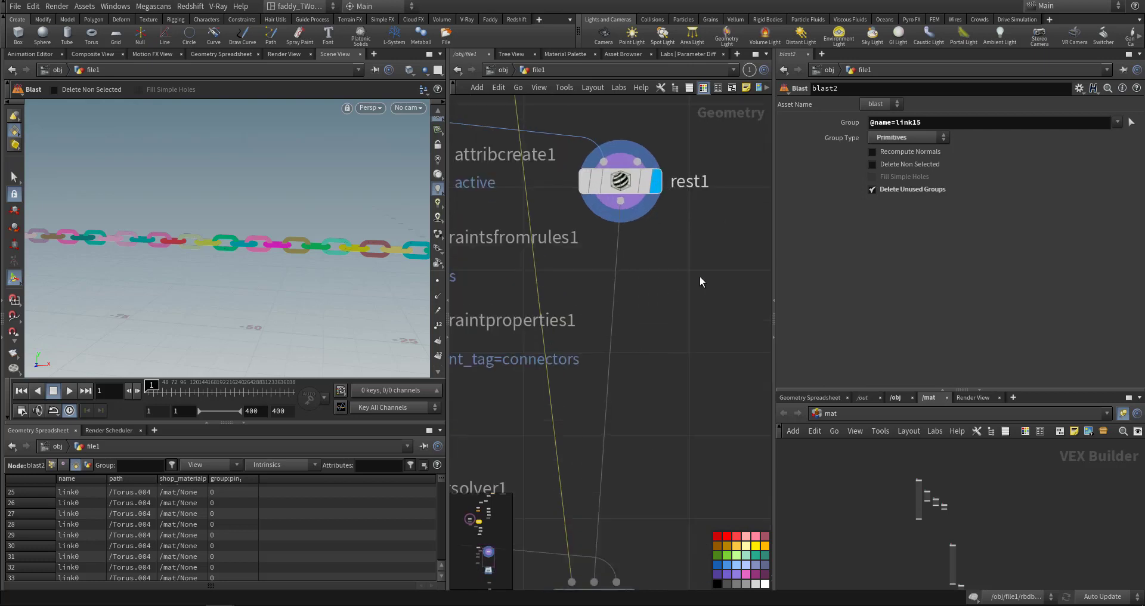
{"action": "left_click", "coordinate": [659, 178]}
Return to the Point Deform node and display its deformed chain and settings
{"action": "middle_click_drag", "start_coordinate": [679, 465], "coordinate": [702, 221]}
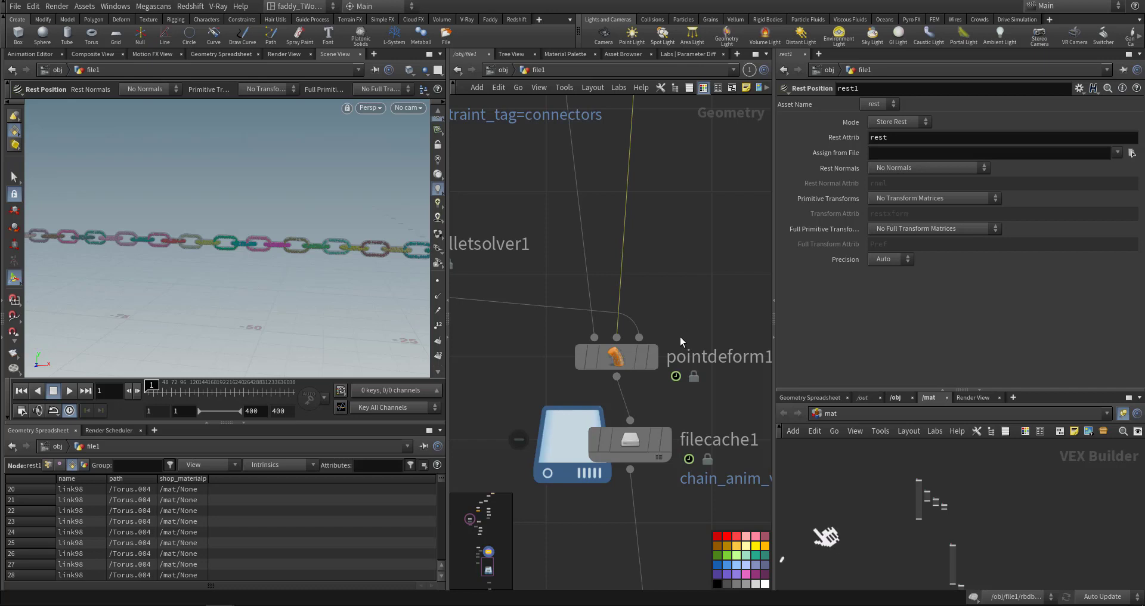
{"action": "mouse_move", "coordinate": [654, 360]}
{"action": "left_click", "coordinate": [614, 361]}
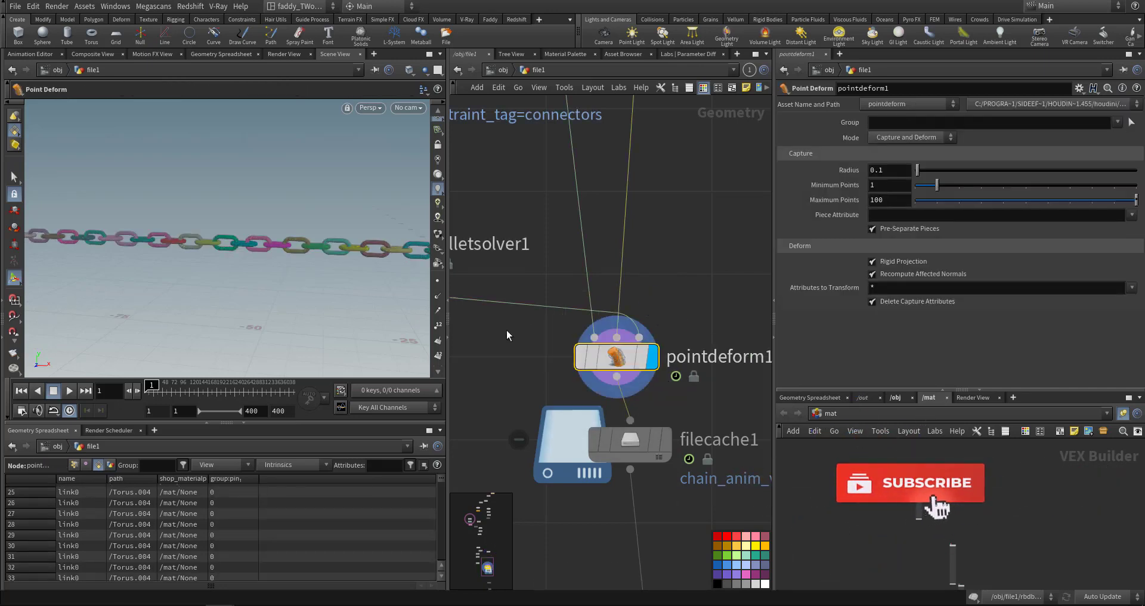
Turn off the link color visualization in the viewport and frame the whole chain
{"action": "middle_click_drag", "start_coordinate": [507, 330], "coordinate": [725, 342]}
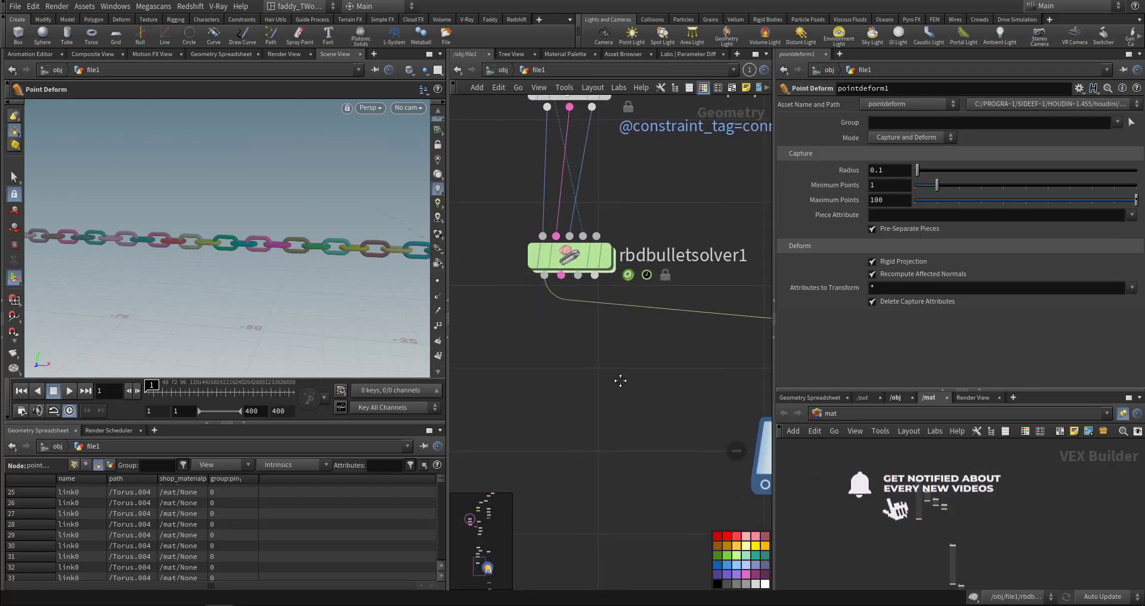
{"action": "middle_click_drag", "start_coordinate": [618, 381], "coordinate": [523, 294]}
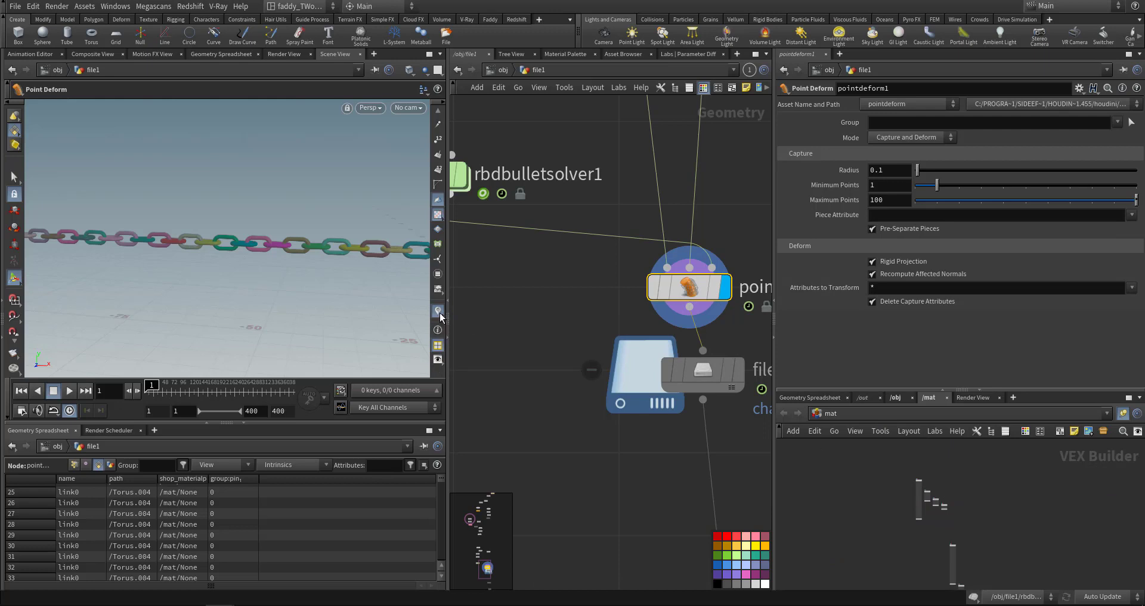
{"action": "left_click", "coordinate": [438, 310]}
{"action": "right_click_drag", "start_coordinate": [345, 245], "coordinate": [372, 263], "text": "alt"}
{"action": "middle_click_drag", "start_coordinate": [358, 263], "coordinate": [313, 242], "text": "alt"}
{"action": "right_click_drag", "start_coordinate": [314, 242], "coordinate": [294, 245], "text": "alt"}
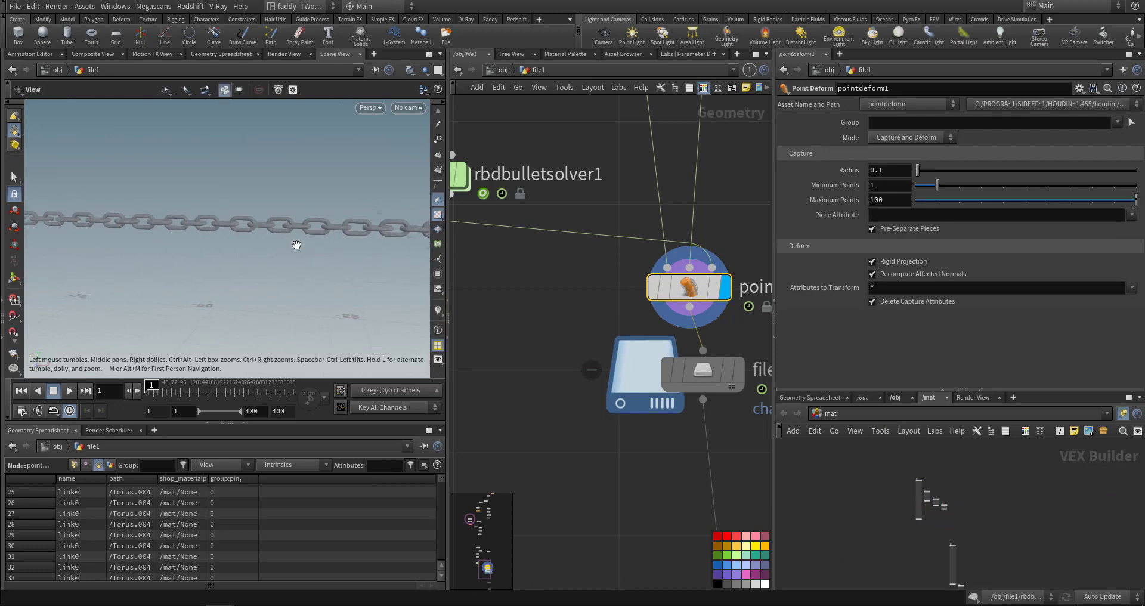
{"action": "middle_click_drag", "start_coordinate": [606, 321], "coordinate": [607, 347]}
{"action": "right_click_drag", "start_coordinate": [405, 267], "coordinate": [266, 287], "text": "alt"}
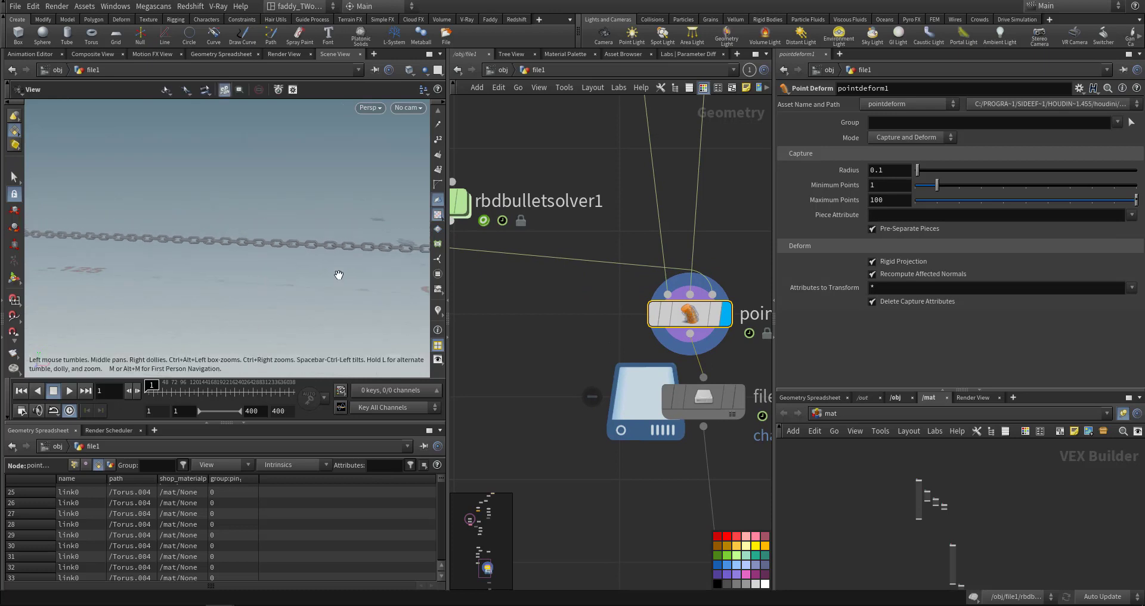
{"action": "left_click_drag", "start_coordinate": [339, 274], "coordinate": [309, 270], "text": "alt"}
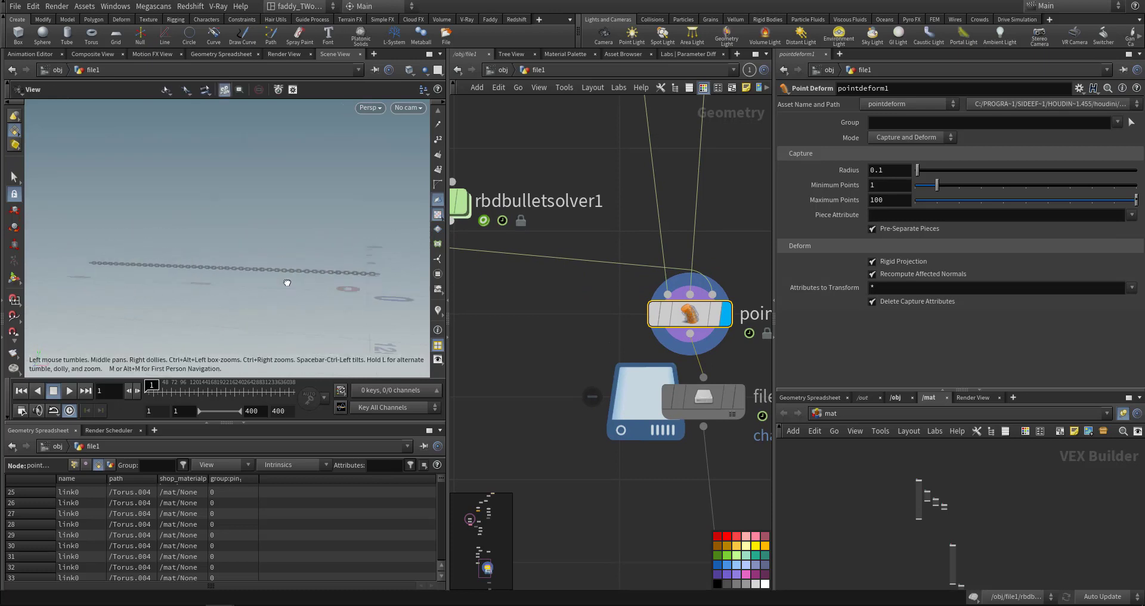
Set the viewport's color scheme to Dark and hide the reference grid
{"action": "key", "text": "d"}
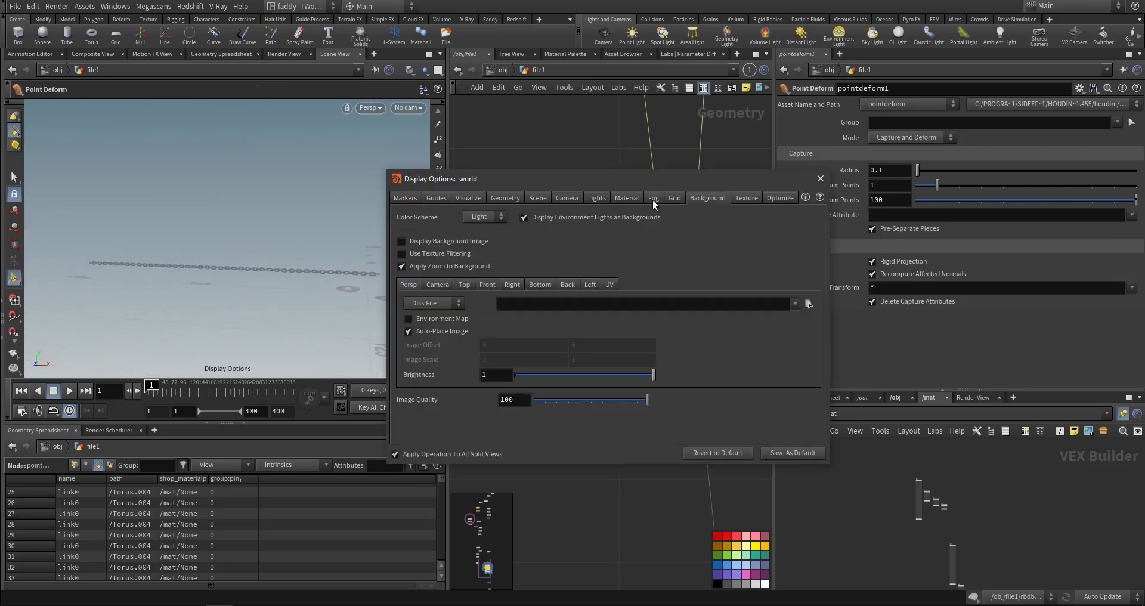
{"action": "left_click", "coordinate": [475, 240]}
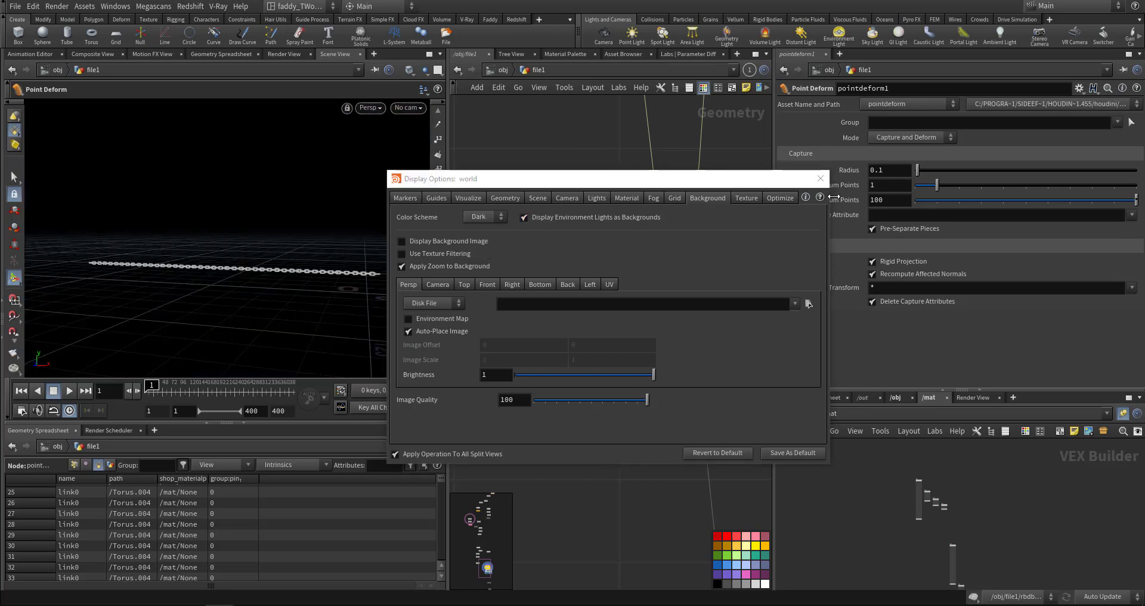
{"action": "key", "text": "d"}
{"action": "scroll", "coordinate": [439, 139], "scroll_direction": "up", "scroll_amount": 5}
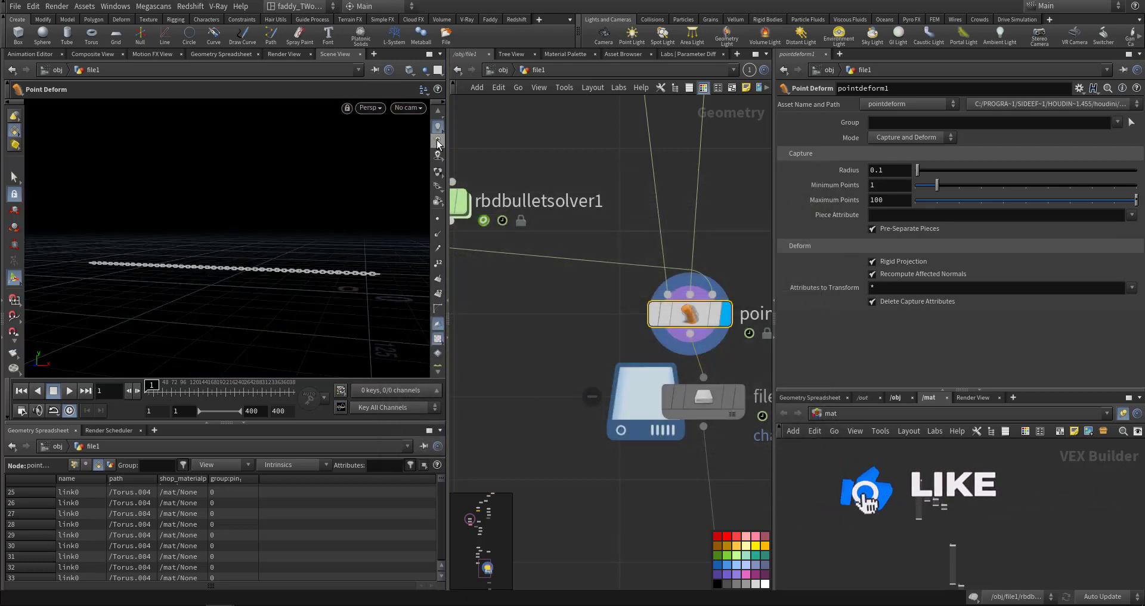
{"action": "left_click", "coordinate": [438, 126]}
Close the chain flipbook and display transform6's single link, framed in the viewport
{"action": "key", "text": "alt"}
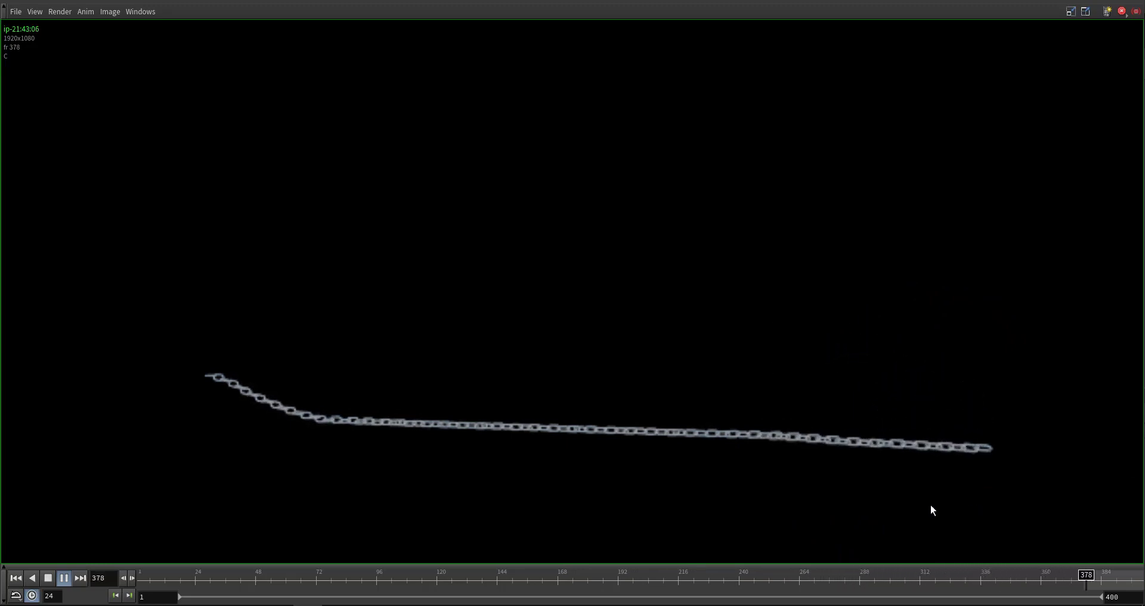
{"action": "left_click", "coordinate": [1133, 6]}
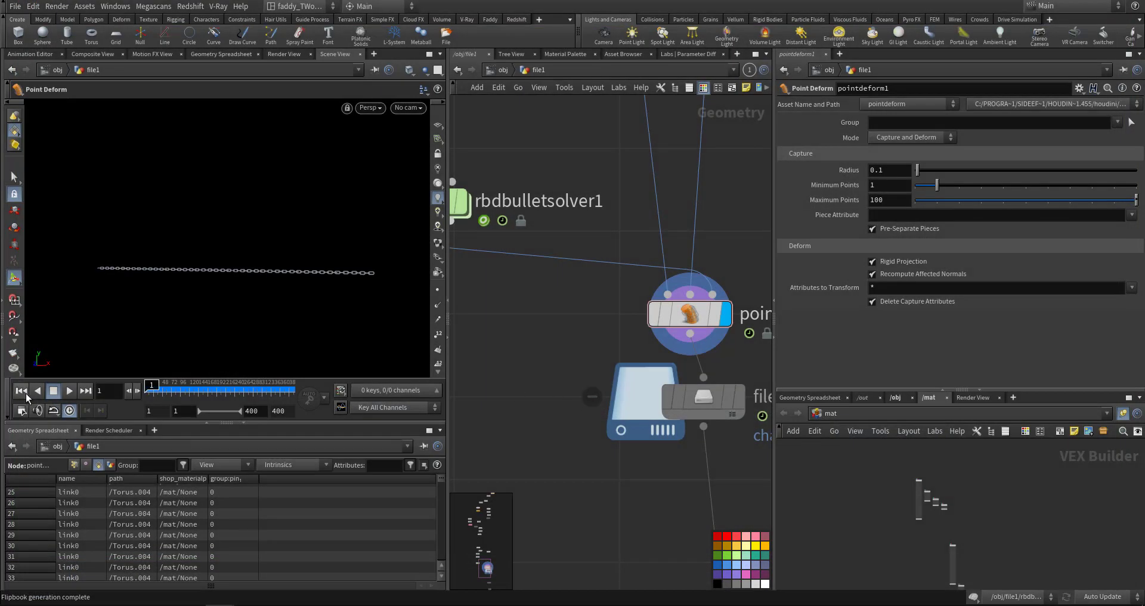
{"action": "middle_click_drag", "start_coordinate": [527, 358], "coordinate": [641, 547]}
{"action": "scroll", "coordinate": [642, 547], "scroll_direction": "down", "scroll_amount": 3}
{"action": "middle_click_drag", "start_coordinate": [560, 368], "coordinate": [647, 587]}
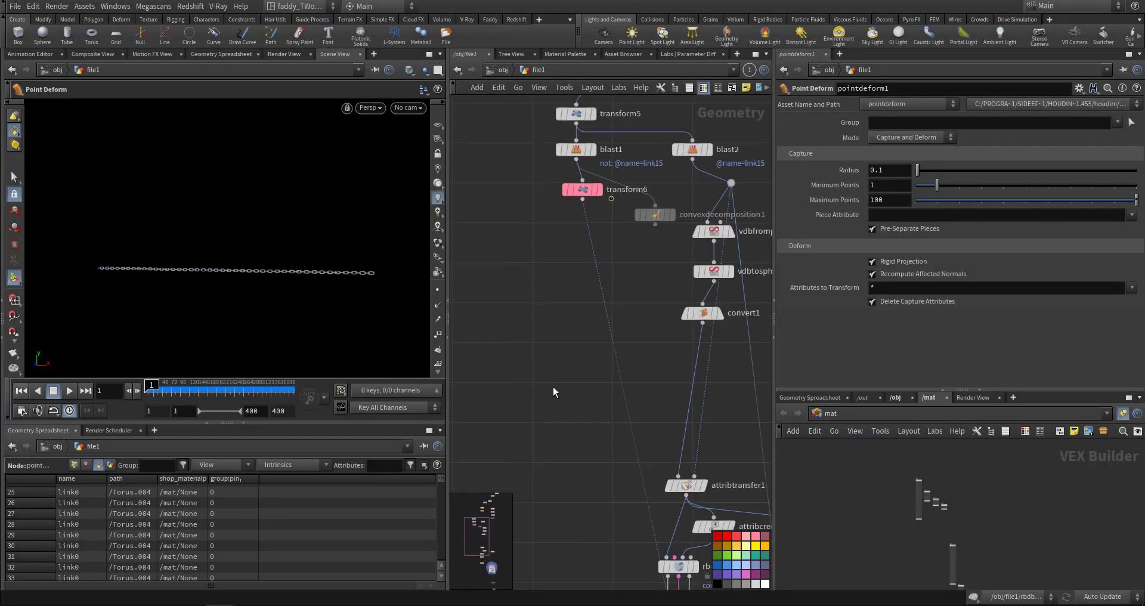
{"action": "middle_click_drag", "start_coordinate": [555, 391], "coordinate": [549, 499]}
{"action": "scroll", "coordinate": [630, 424], "scroll_direction": "up", "scroll_amount": 3}
{"action": "middle_click_drag", "start_coordinate": [646, 412], "coordinate": [622, 476]}
{"action": "left_click", "coordinate": [537, 294]}
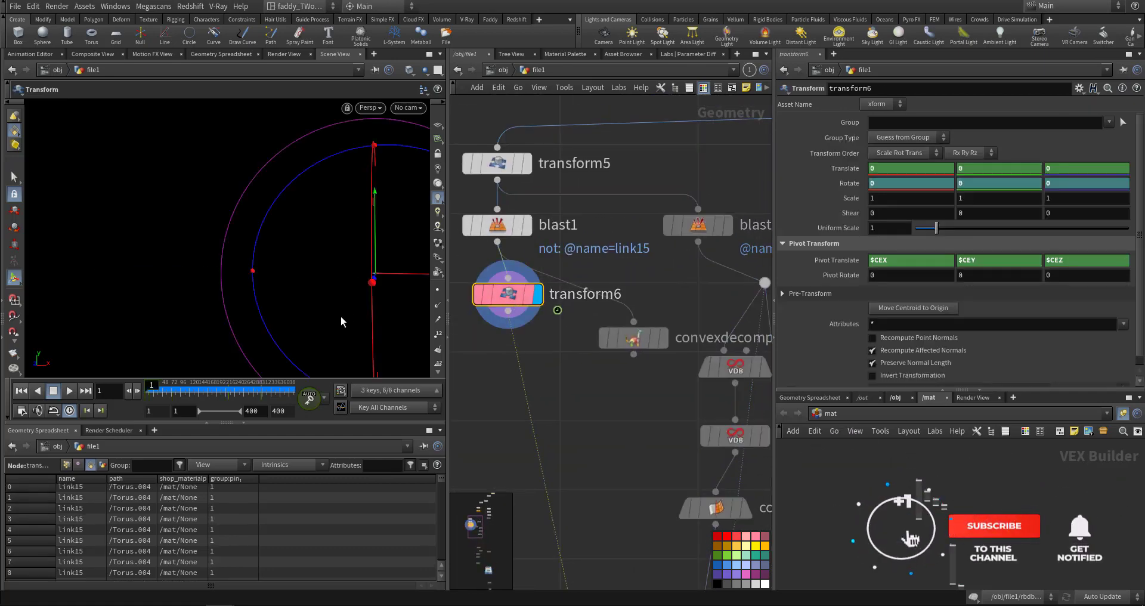
{"action": "key", "text": "space+g"}
{"action": "right_click_drag", "start_coordinate": [332, 316], "coordinate": [212, 328], "text": "alt"}
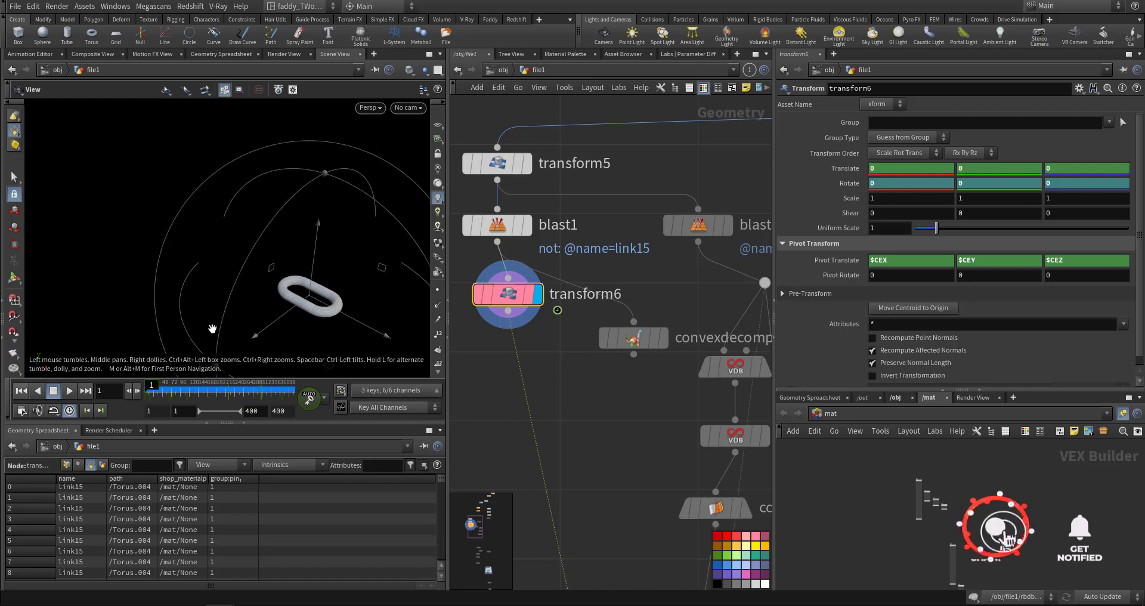
{"action": "left_click_drag", "start_coordinate": [212, 328], "coordinate": [248, 316], "text": "alt"}
{"action": "key", "text": "Escape"}
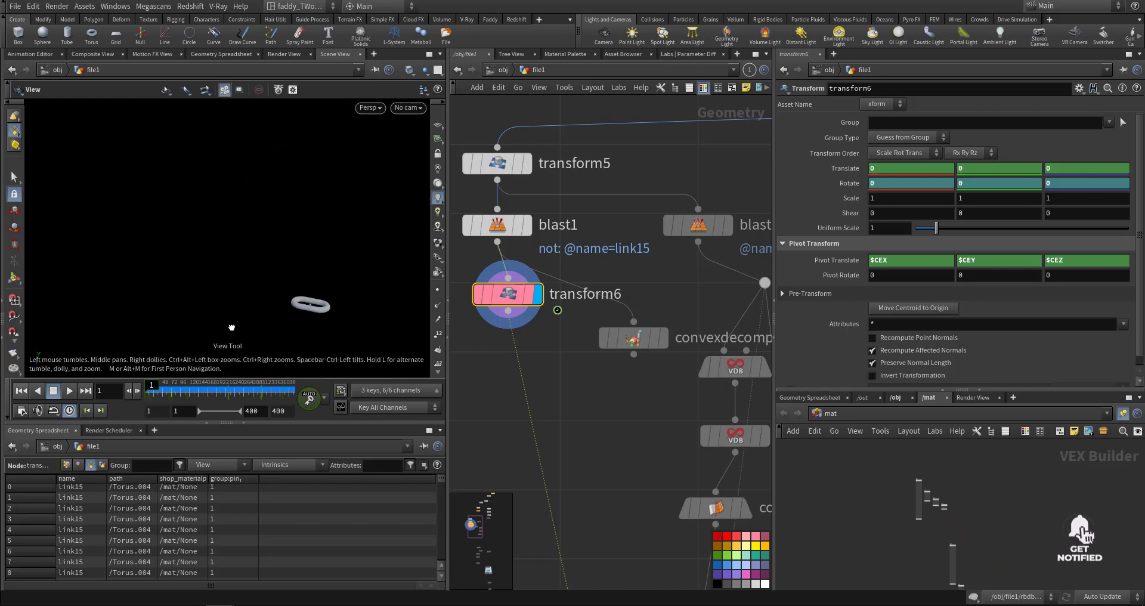
Play transform6's link animation from the first frame and show the reference grid again
{"action": "left_click", "coordinate": [72, 393]}
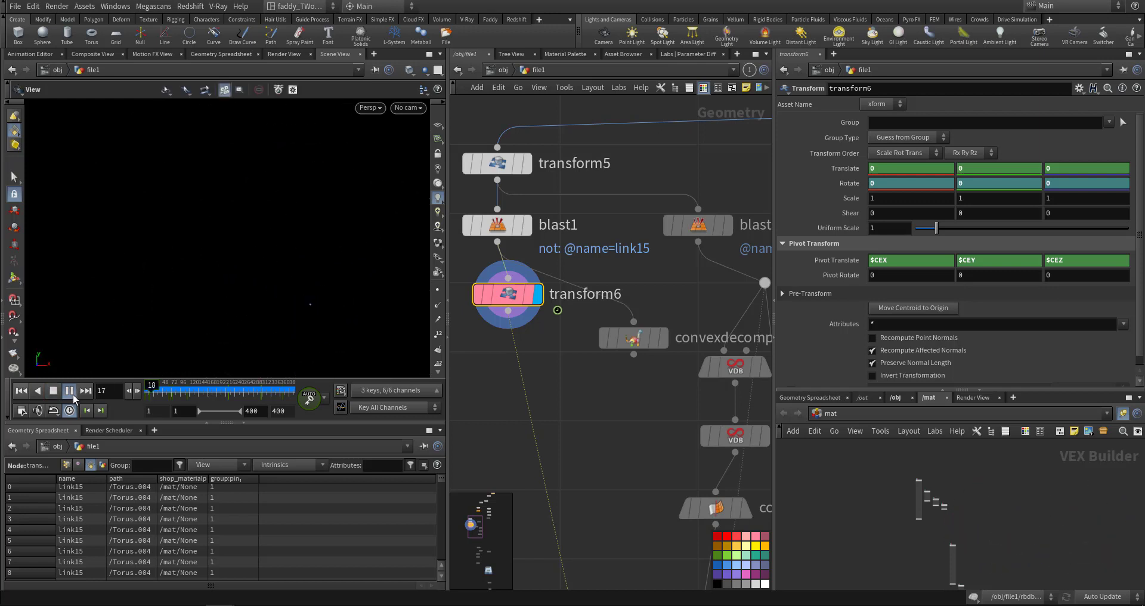
{"action": "left_click", "coordinate": [22, 392]}
{"action": "left_click", "coordinate": [70, 391]}
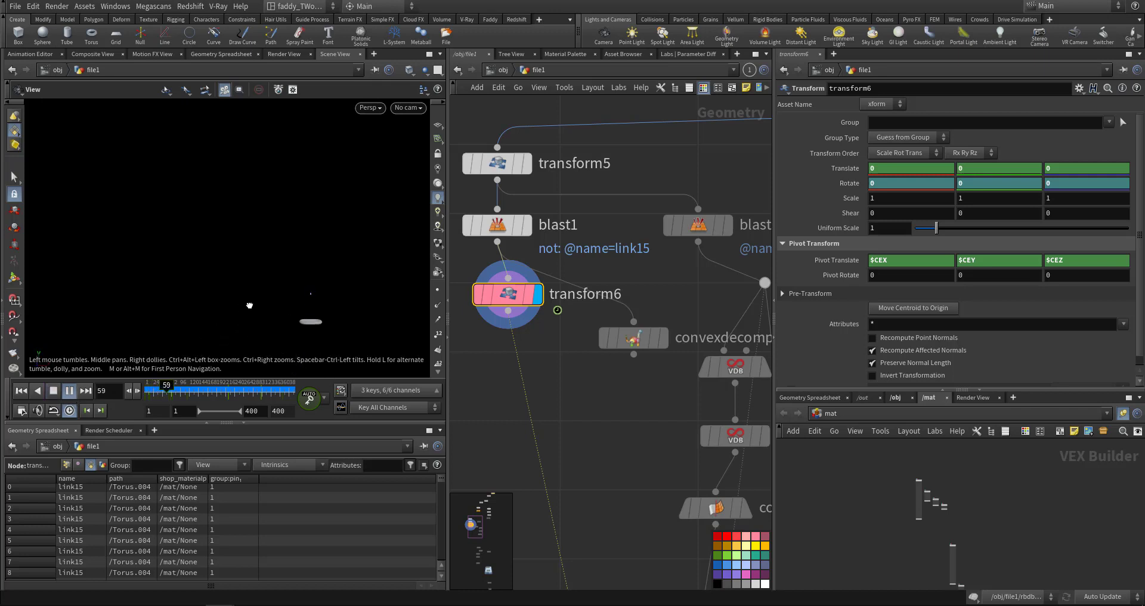
{"action": "left_click", "coordinate": [438, 124]}
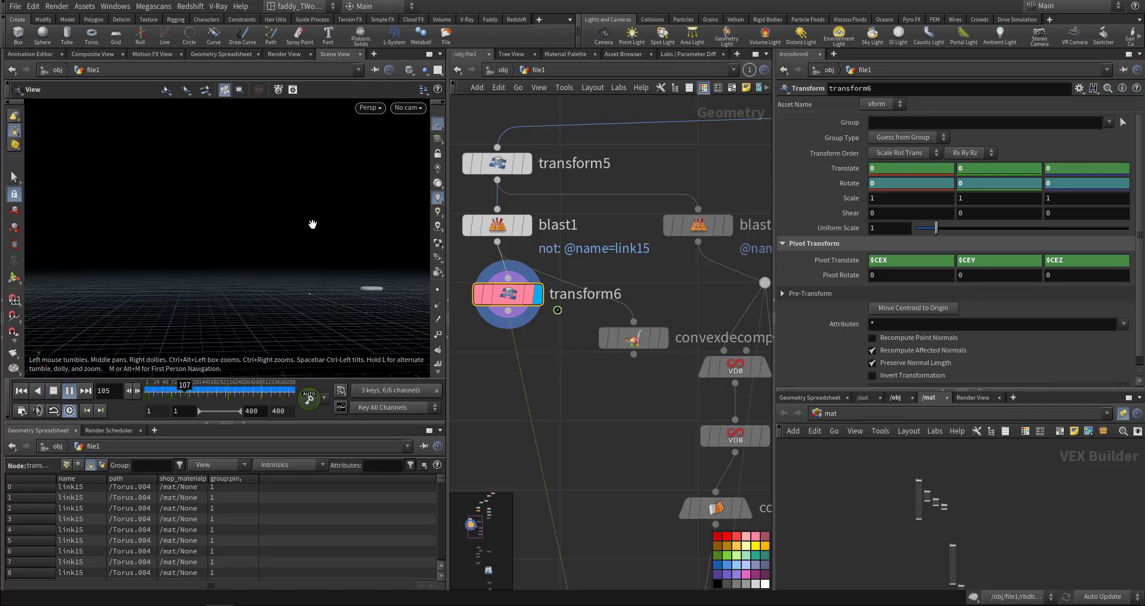
{"action": "left_click_drag", "start_coordinate": [275, 257], "coordinate": [267, 261]}
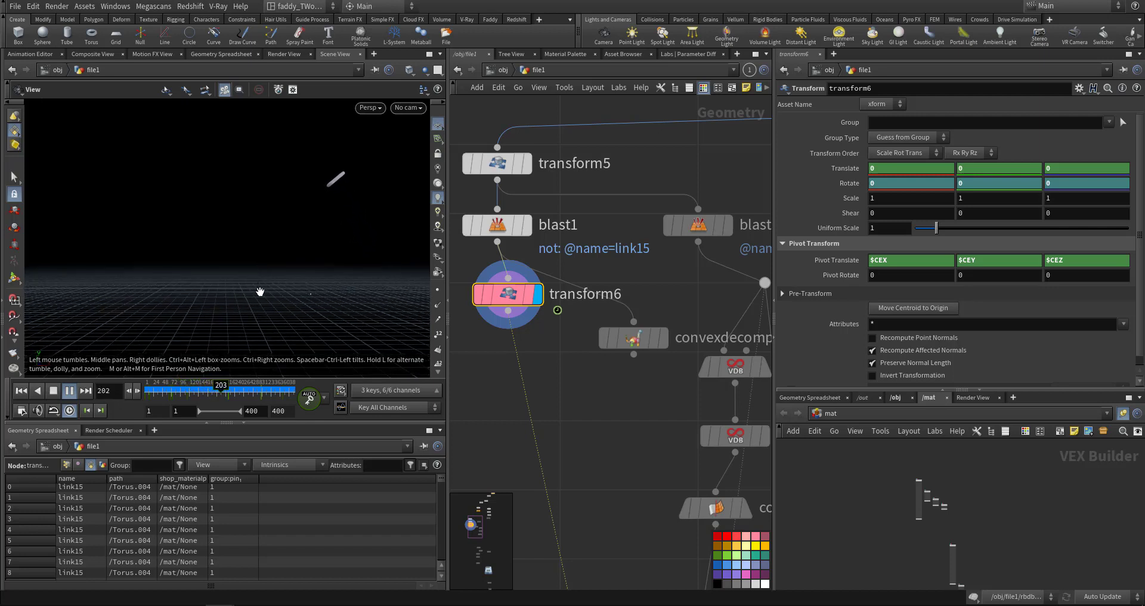
{"action": "middle_click_drag", "start_coordinate": [247, 282], "coordinate": [246, 282]}
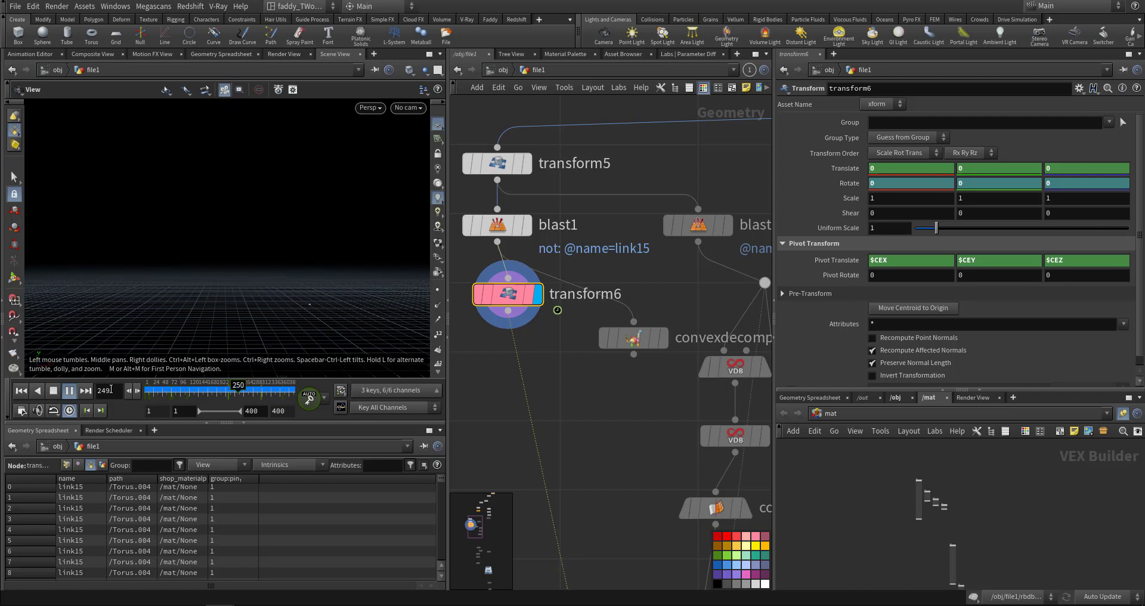
{"action": "left_click", "coordinate": [70, 391]}
Disable the dynamics simulation at frame 209 and reselect the transform6 node
{"action": "mouse_move", "coordinate": [247, 388]}
{"action": "left_mouse_down"}
{"action": "mouse_move", "coordinate": [228, 389]}
{"action": "mouse_move", "coordinate": [237, 389]}
{"action": "left_mouse_up"}
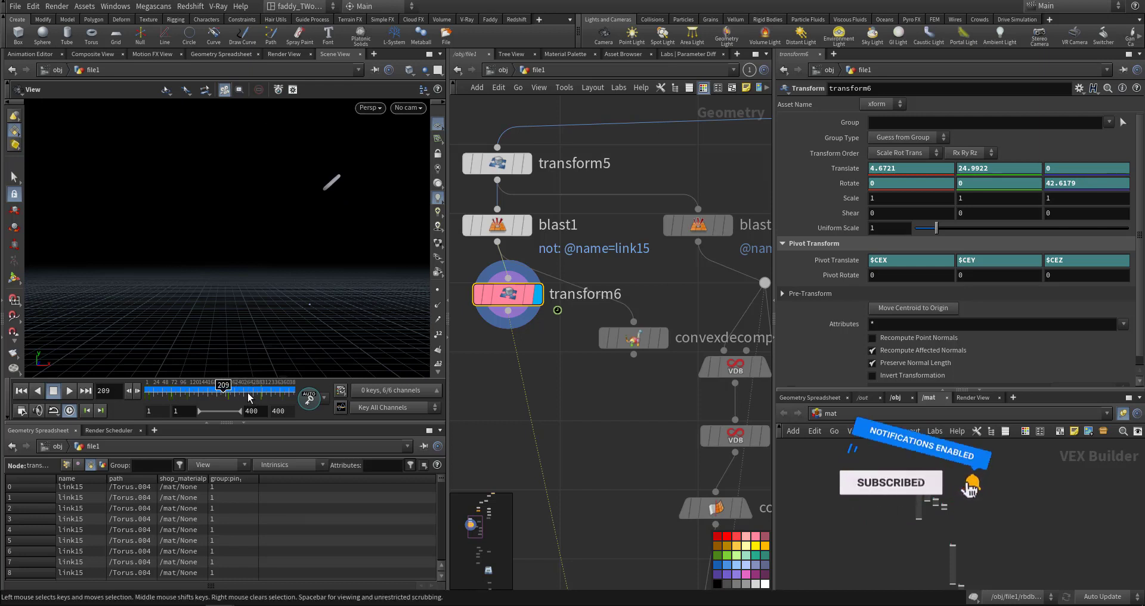
{"action": "left_click_drag", "start_coordinate": [248, 398], "coordinate": [264, 399], "text": "shift"}
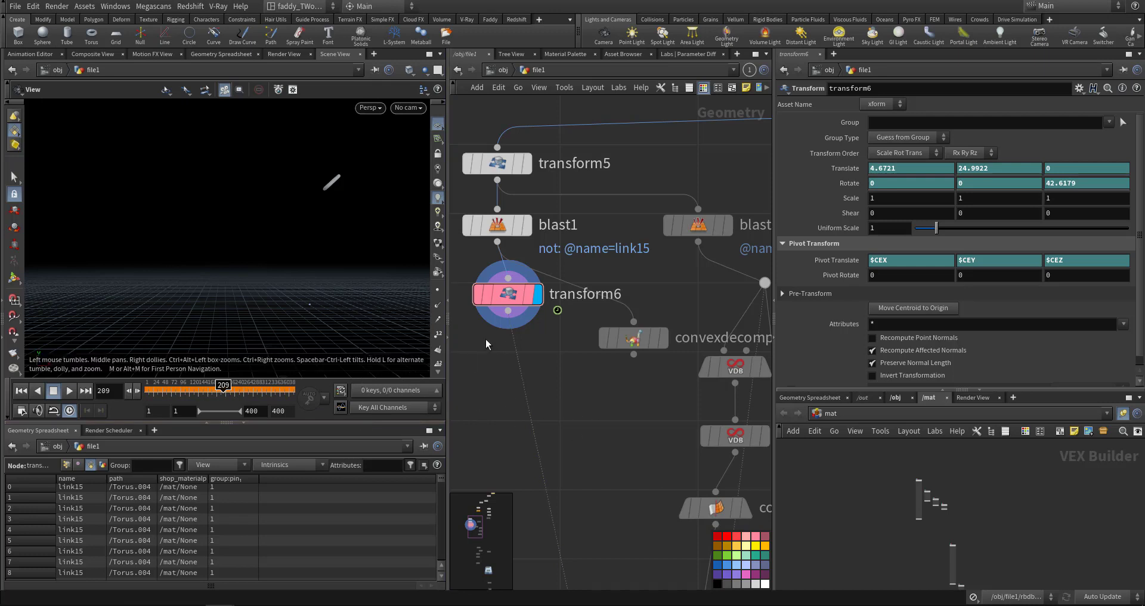
{"action": "left_click", "coordinate": [493, 298]}
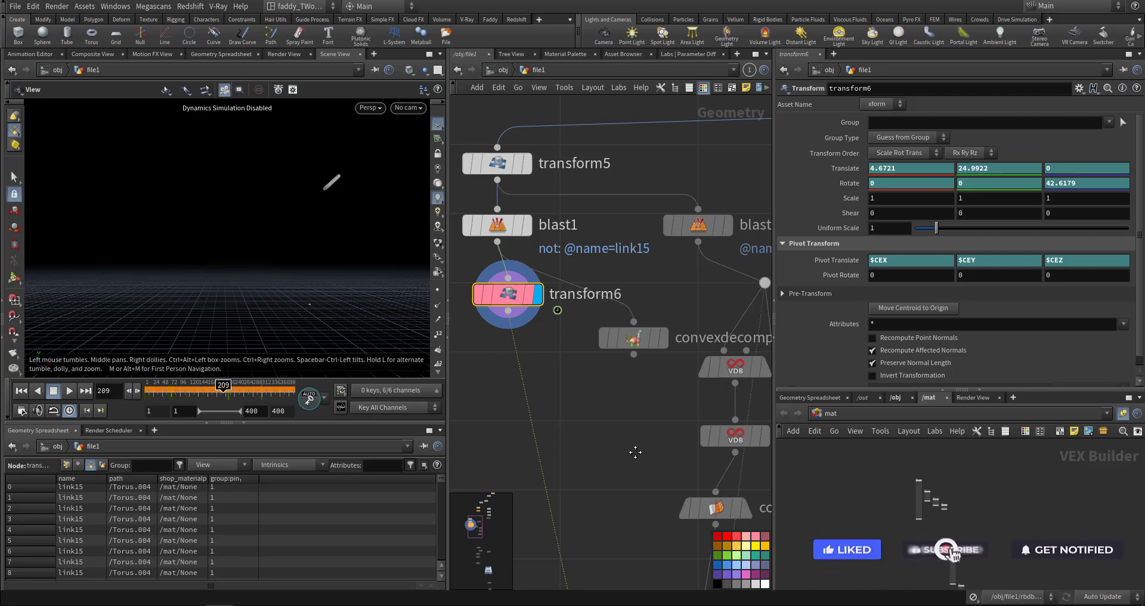
Select the rbdbulletsolver1 node and show its collision settings
{"action": "middle_click_drag", "start_coordinate": [635, 452], "coordinate": [579, 334]}
{"action": "scroll", "coordinate": [629, 428], "scroll_direction": "down", "scroll_amount": 3}
{"action": "middle_click_drag", "start_coordinate": [629, 428], "coordinate": [605, 322]}
{"action": "middle_click_drag", "start_coordinate": [672, 473], "coordinate": [657, 296]}
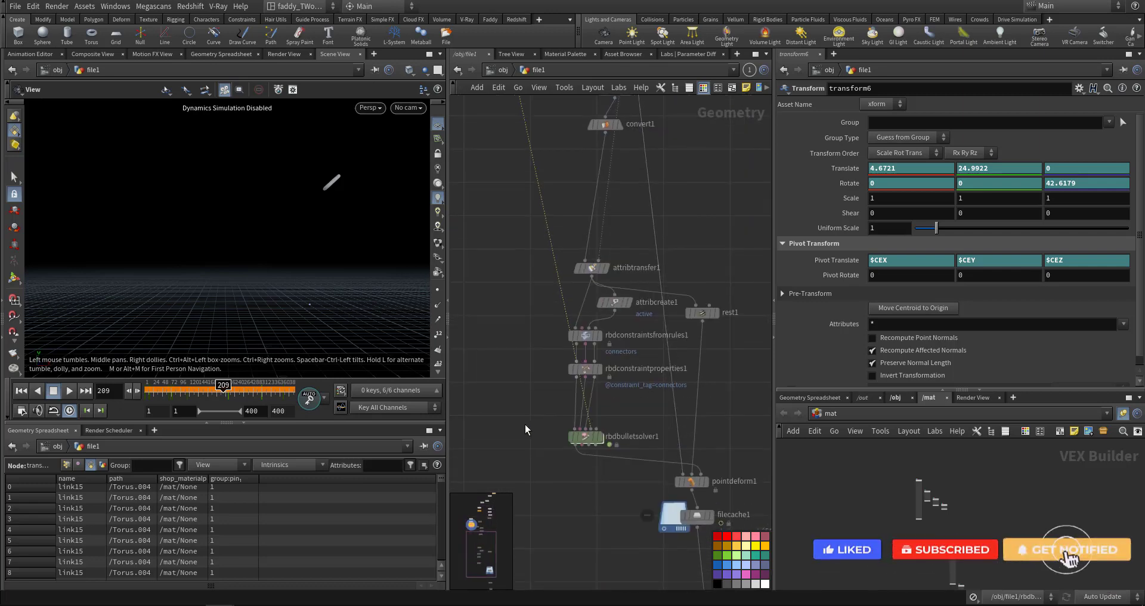
{"action": "left_click", "coordinate": [585, 436]}
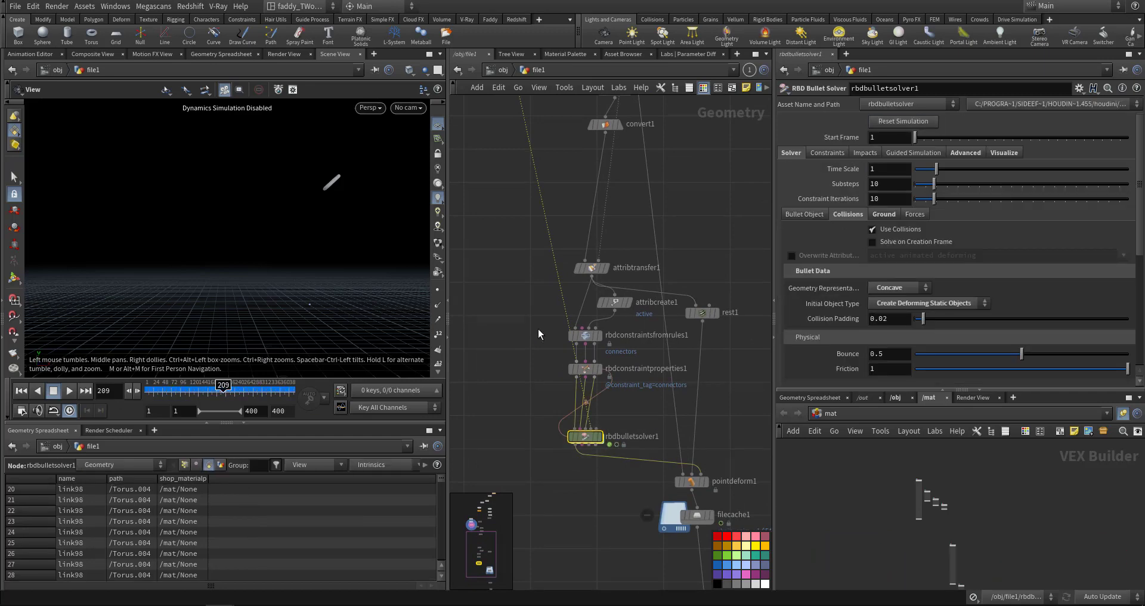
Clear the SOP Cache in the Cache Manager and close the manager
{"action": "middle_click_drag", "start_coordinate": [497, 241], "coordinate": [594, 483]}
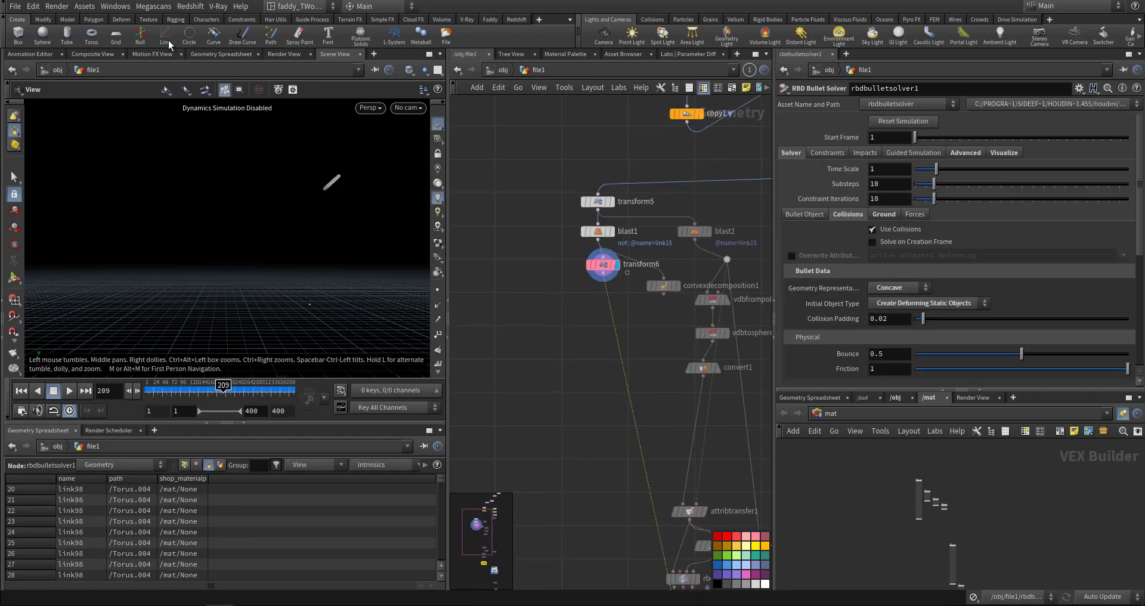
{"action": "left_click", "coordinate": [113, 5]}
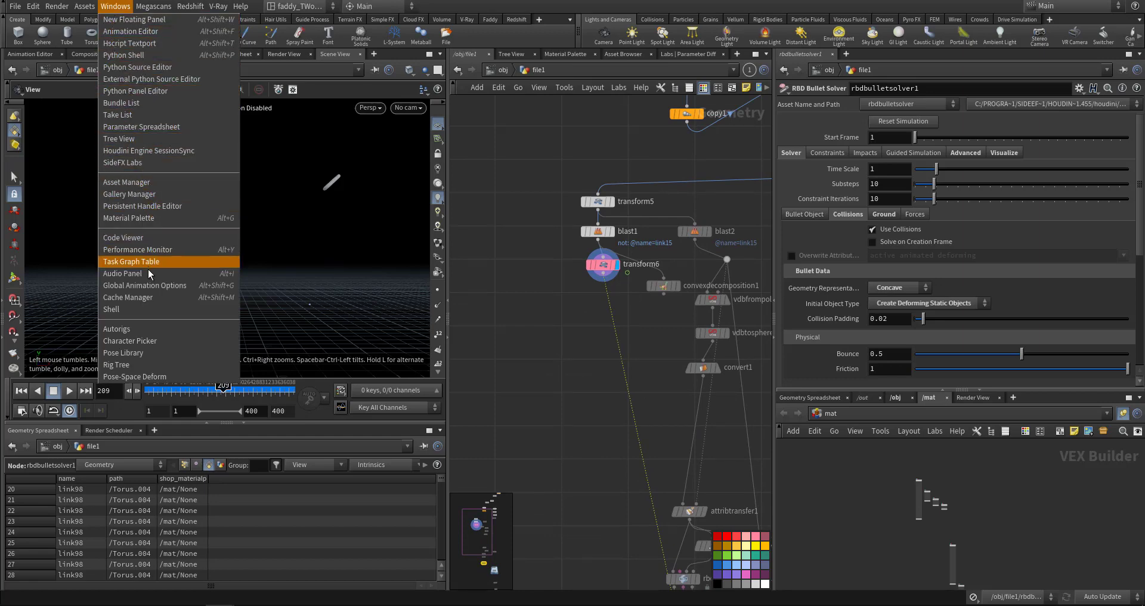
{"action": "left_click", "coordinate": [150, 300]}
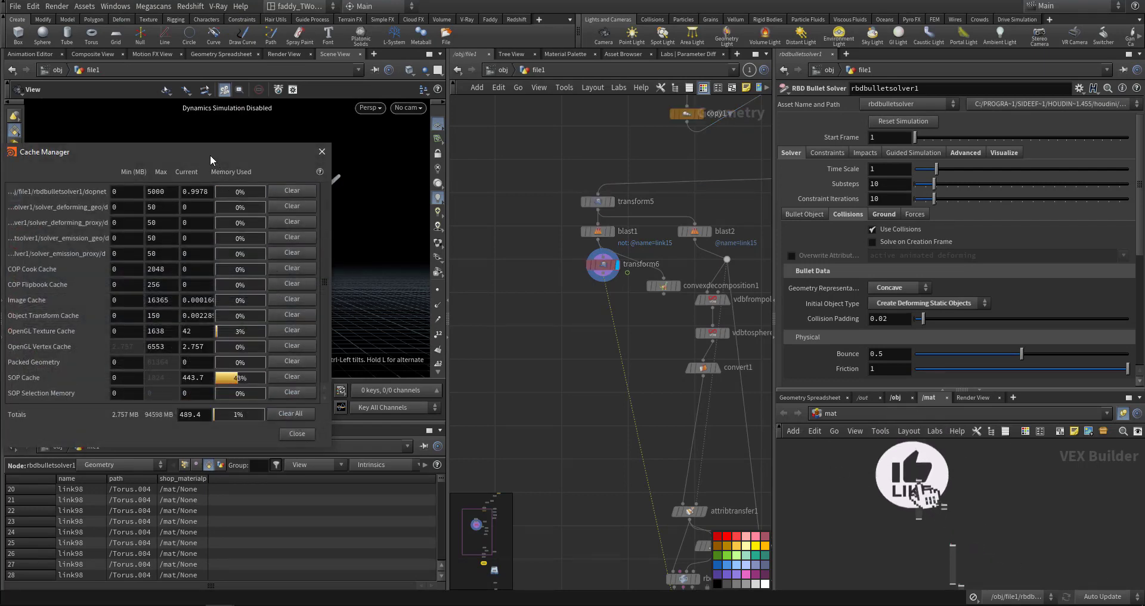
{"action": "left_click_drag", "start_coordinate": [301, 163], "coordinate": [620, 193]}
{"action": "left_click", "coordinate": [692, 410]}
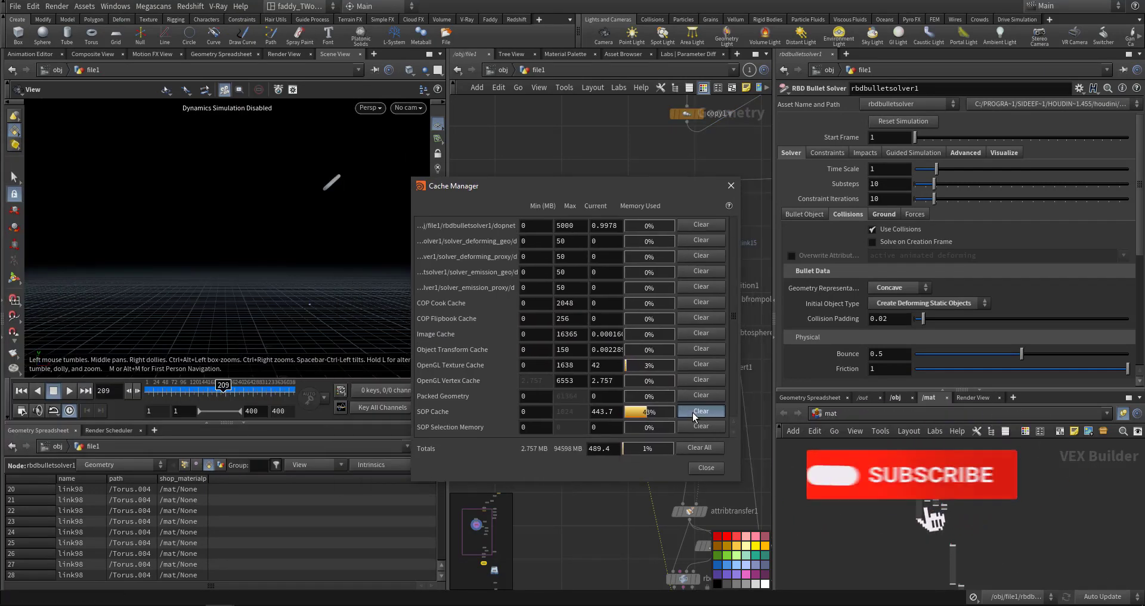
{"action": "left_click", "coordinate": [730, 186]}
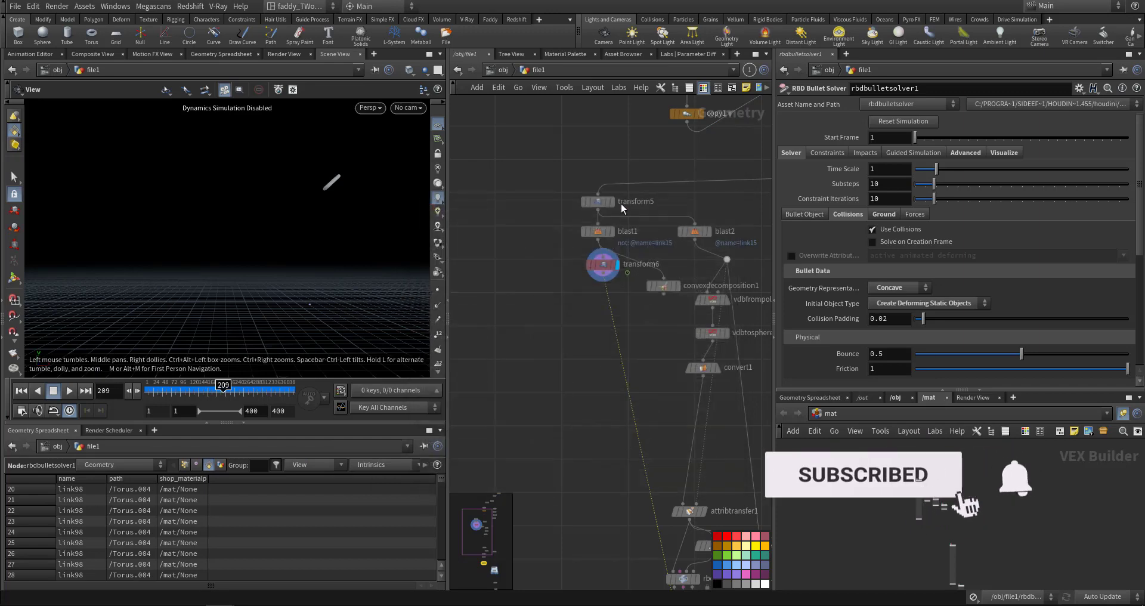
Shift a range of transform6's keyframes earlier on the timeline and return to frame 1
{"action": "left_click", "coordinate": [603, 304]}
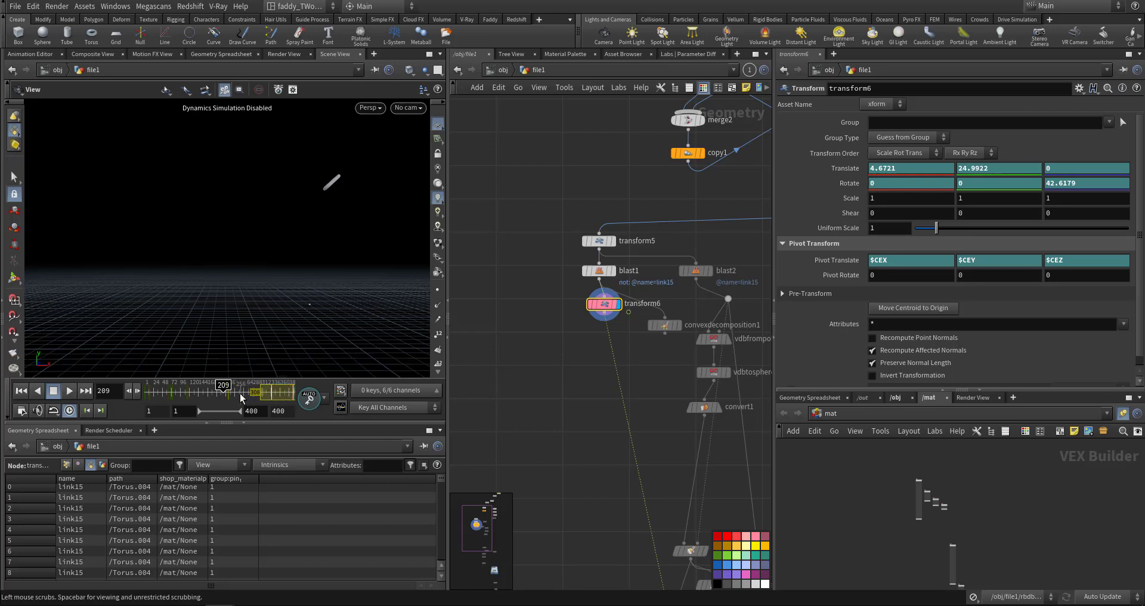
{"action": "left_click_drag", "start_coordinate": [238, 393], "coordinate": [225, 398]}
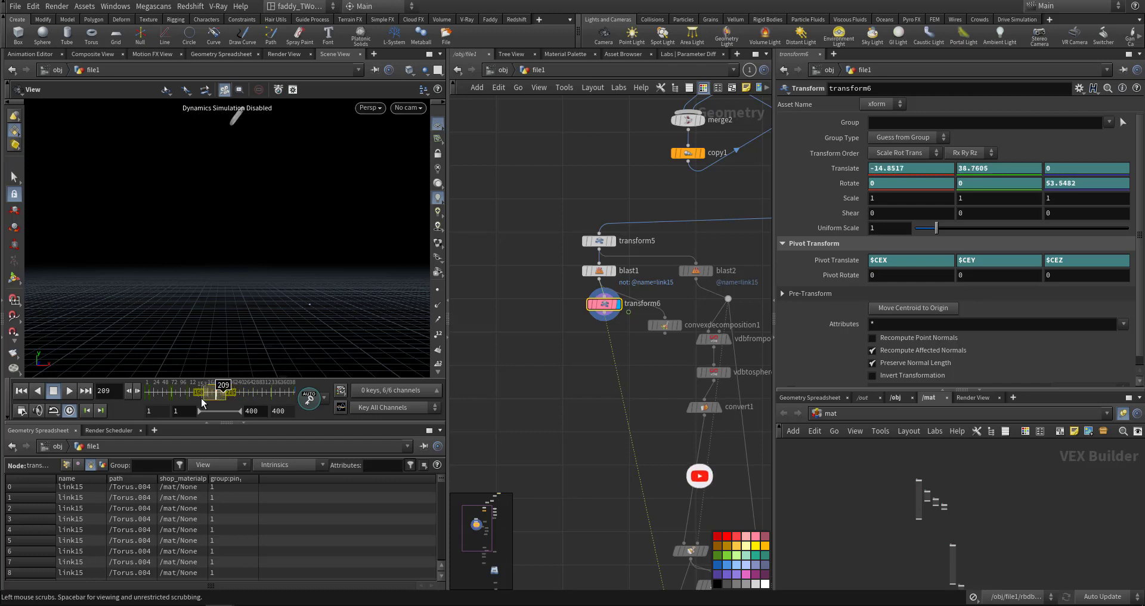
{"action": "left_click", "coordinate": [165, 393]}
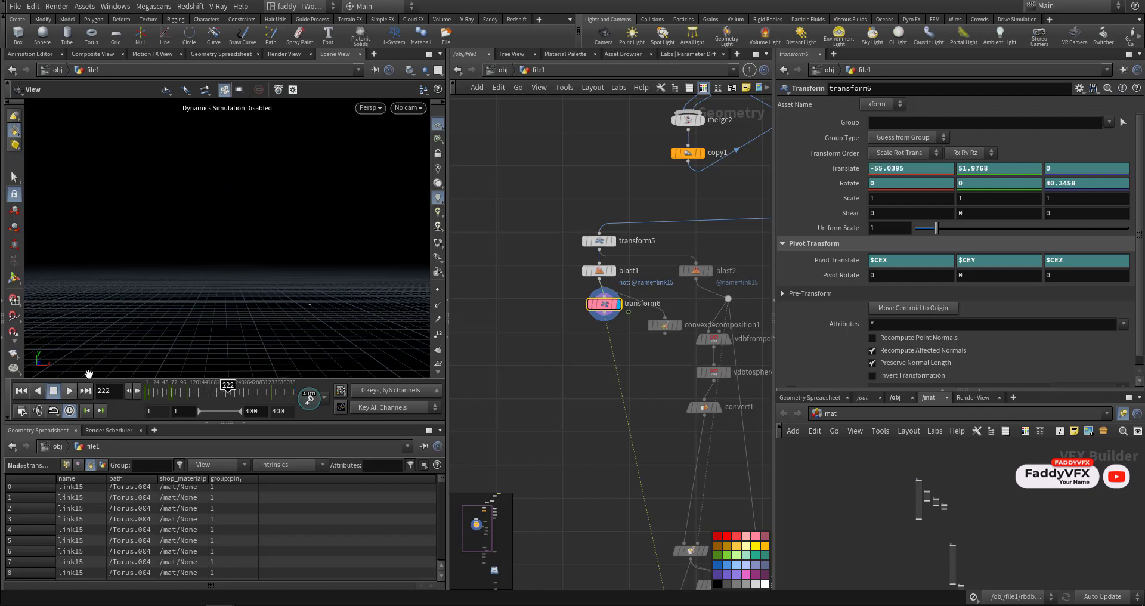
{"action": "left_click", "coordinate": [21, 391]}
Branch a new Merge node off transform6's output and place it beside OUT_CHAIN_Anim
{"action": "scroll", "coordinate": [554, 425], "scroll_direction": "down", "scroll_amount": 2}
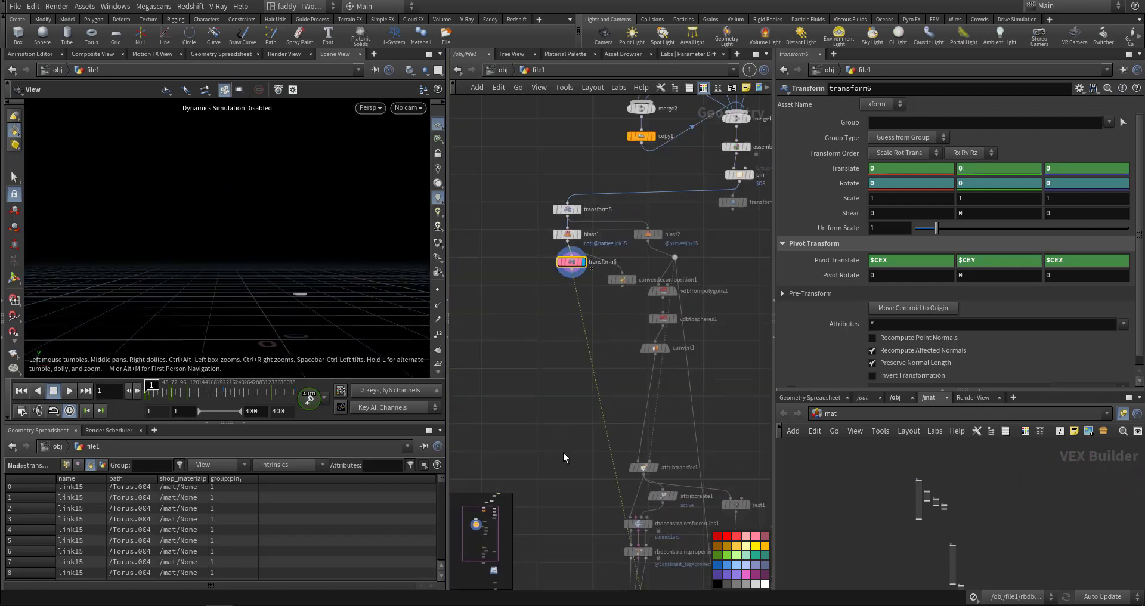
{"action": "middle_click_drag", "start_coordinate": [572, 414], "coordinate": [552, 449]}
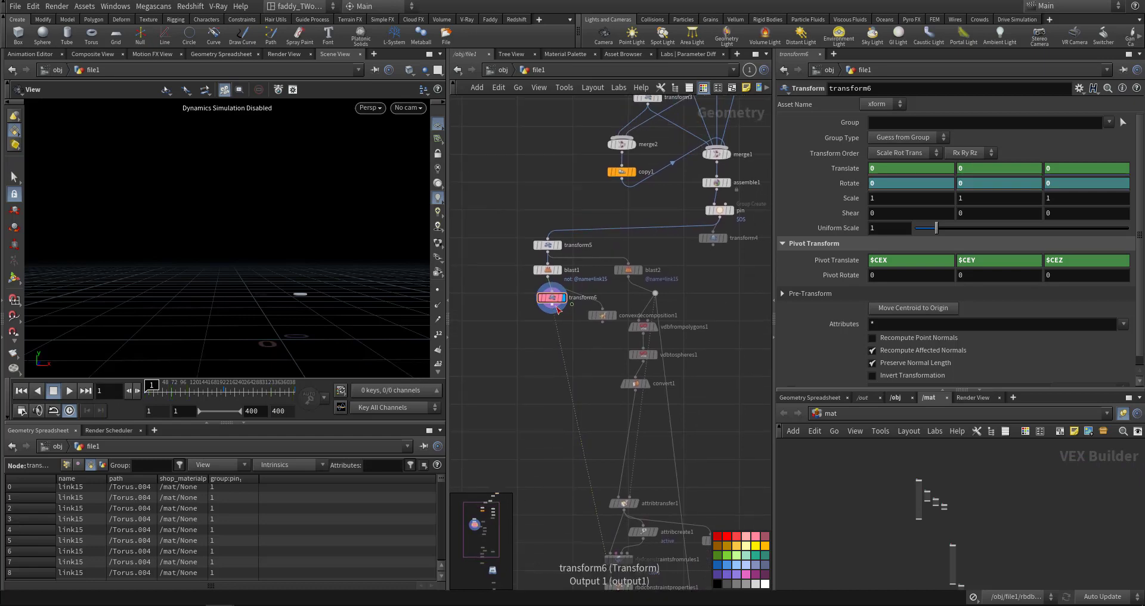
{"action": "middle_click_drag", "start_coordinate": [620, 471], "coordinate": [652, 358]}
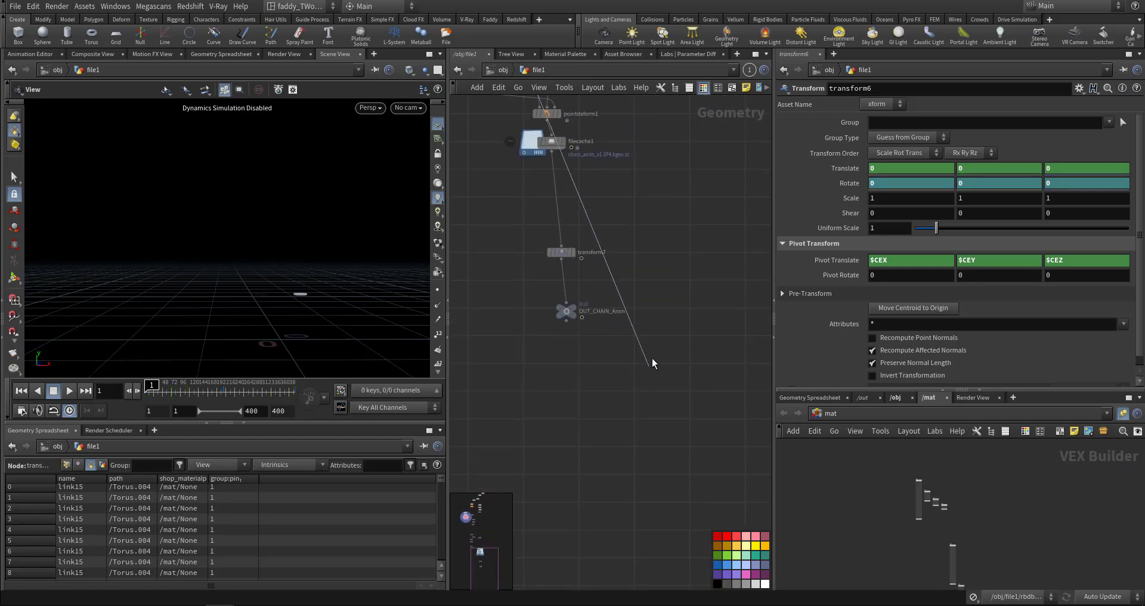
{"action": "key", "text": "Tab"}
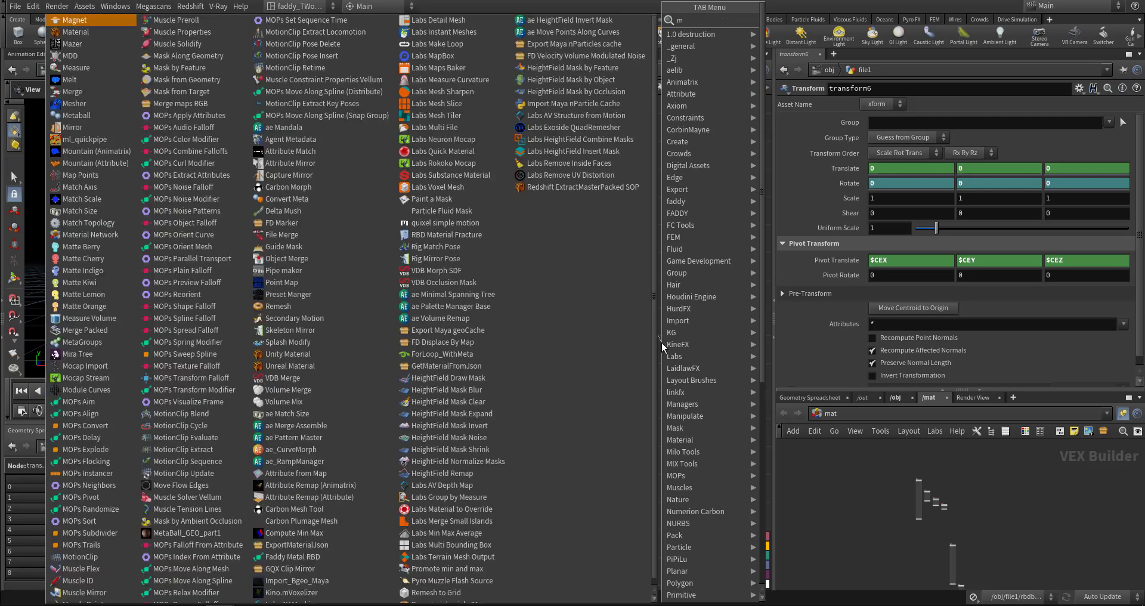
{"action": "mouse_move", "coordinate": [755, 35]}
{"action": "left_click", "coordinate": [799, 21]}
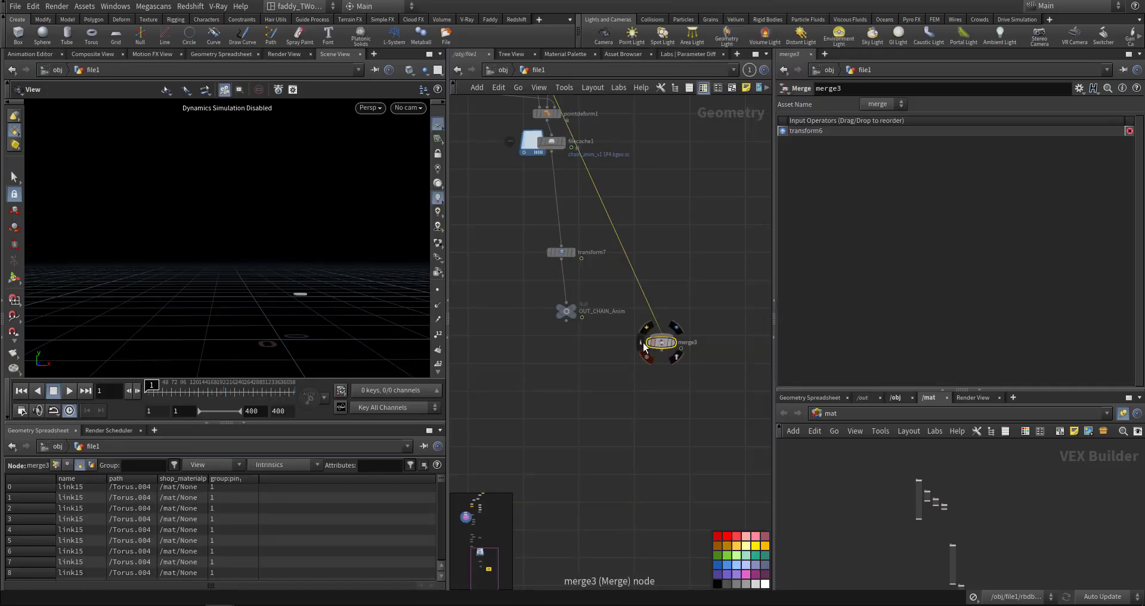
Connect pointdeform1 to merge3 as a second input and display the merged chain
{"action": "middle_click_drag", "start_coordinate": [610, 359], "coordinate": [595, 373]}
{"action": "left_click", "coordinate": [596, 374]}
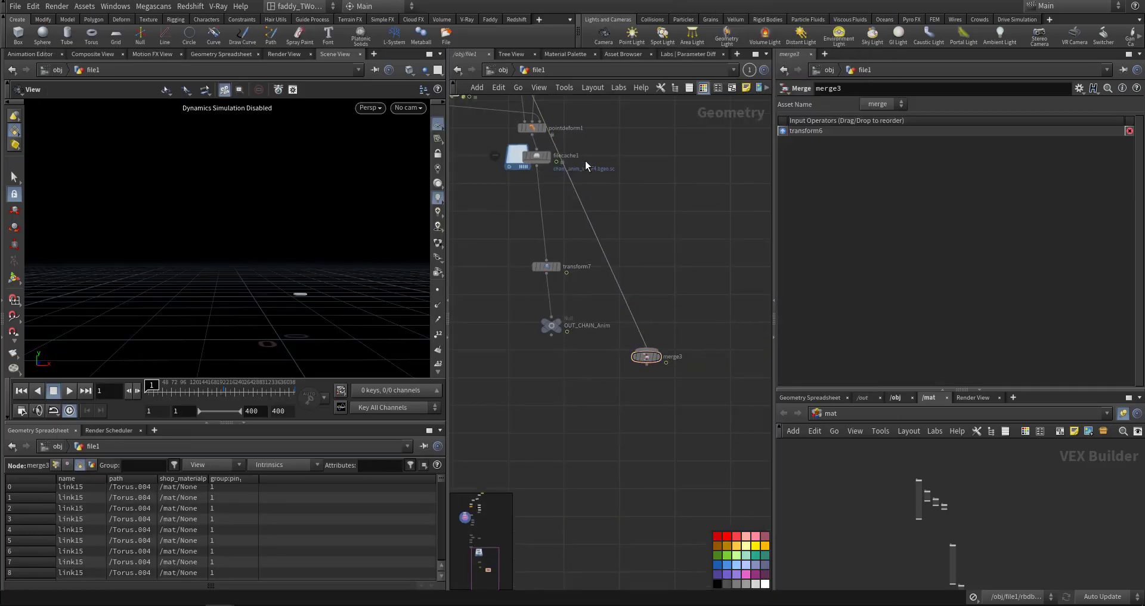
{"action": "middle_click_drag", "start_coordinate": [586, 165], "coordinate": [591, 251]}
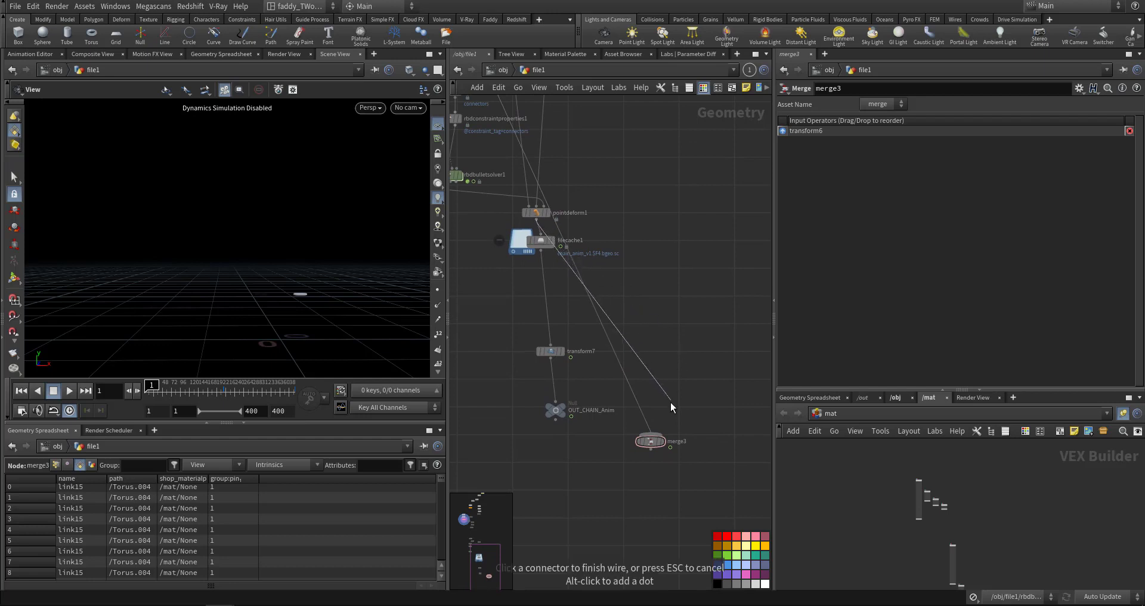
{"action": "left_click", "coordinate": [667, 419]}
{"action": "left_click", "coordinate": [665, 442]}
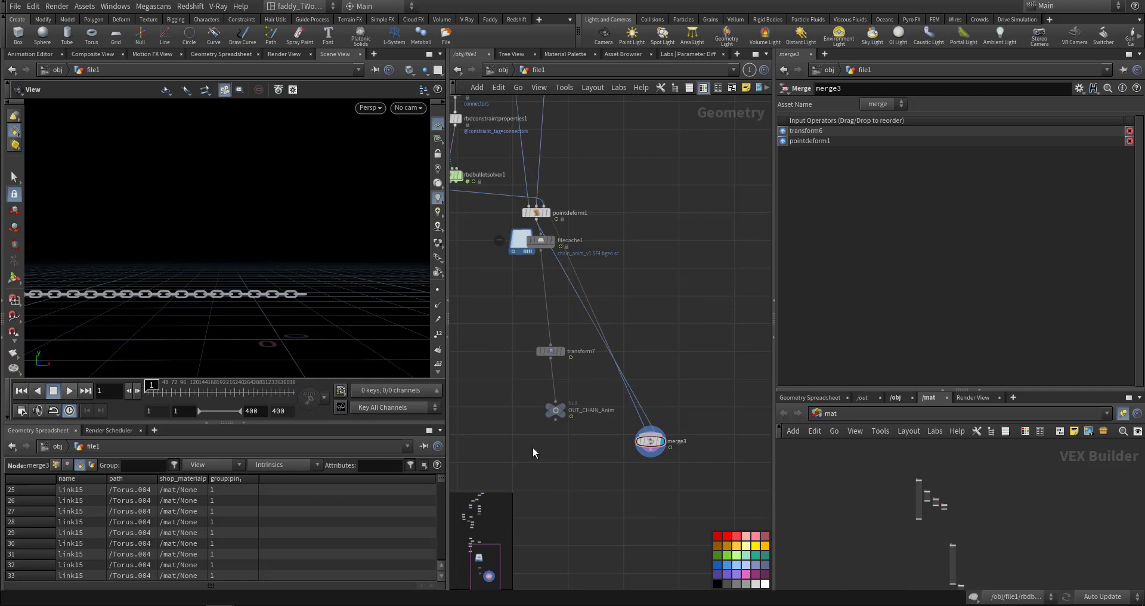
Flipbook the merged chain over frames 1 to 400, play it back and close the flipbook
{"action": "left_click_drag", "start_coordinate": [303, 322], "coordinate": [324, 315]}
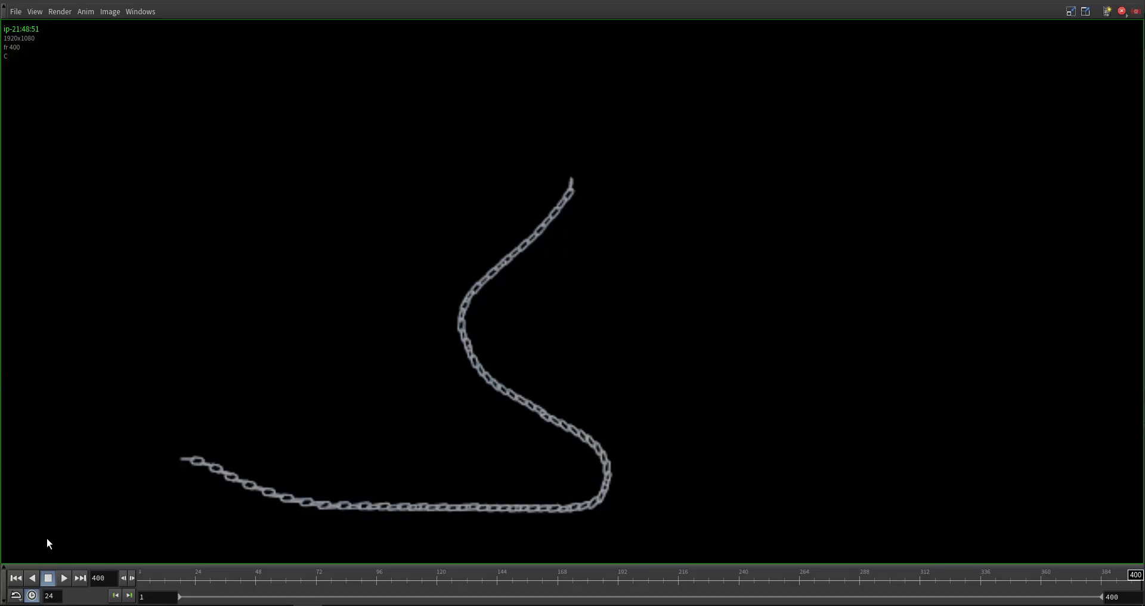
{"action": "left_click", "coordinate": [64, 578]}
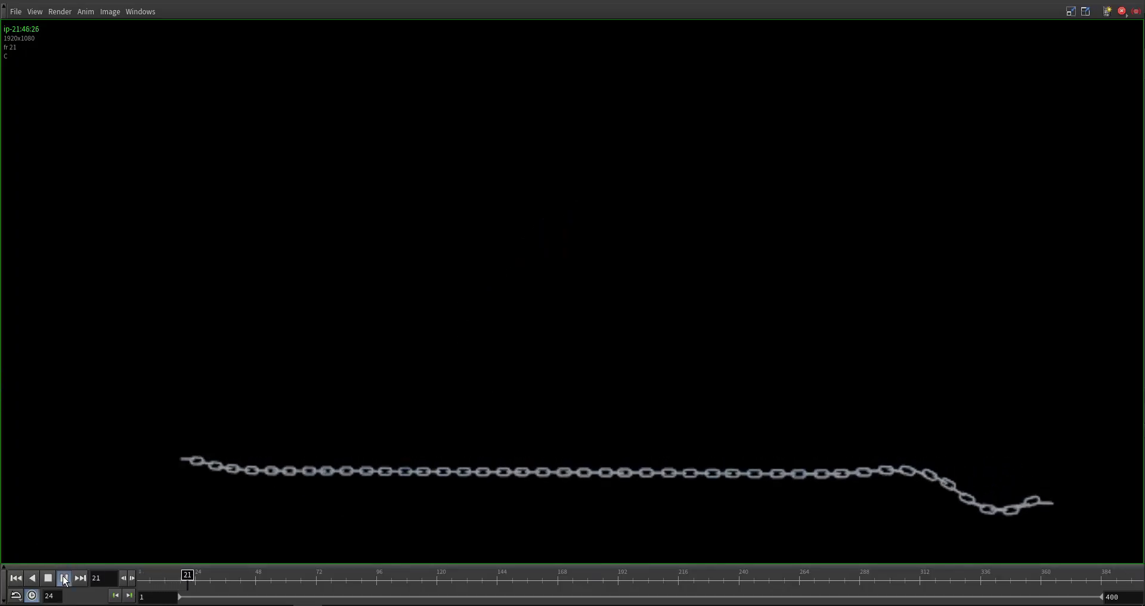
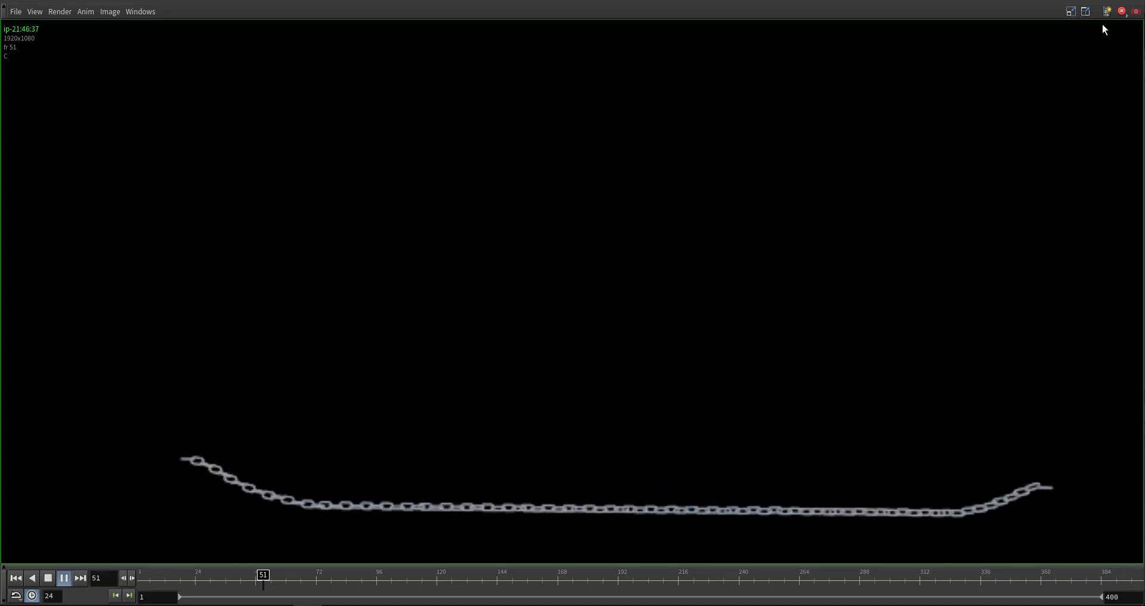
{"action": "left_click", "coordinate": [1082, 3]}
Display convexdecomposition1, detach it from blast1 and move it beside vdbtospheres1
{"action": "middle_click_drag", "start_coordinate": [658, 251], "coordinate": [682, 300]}
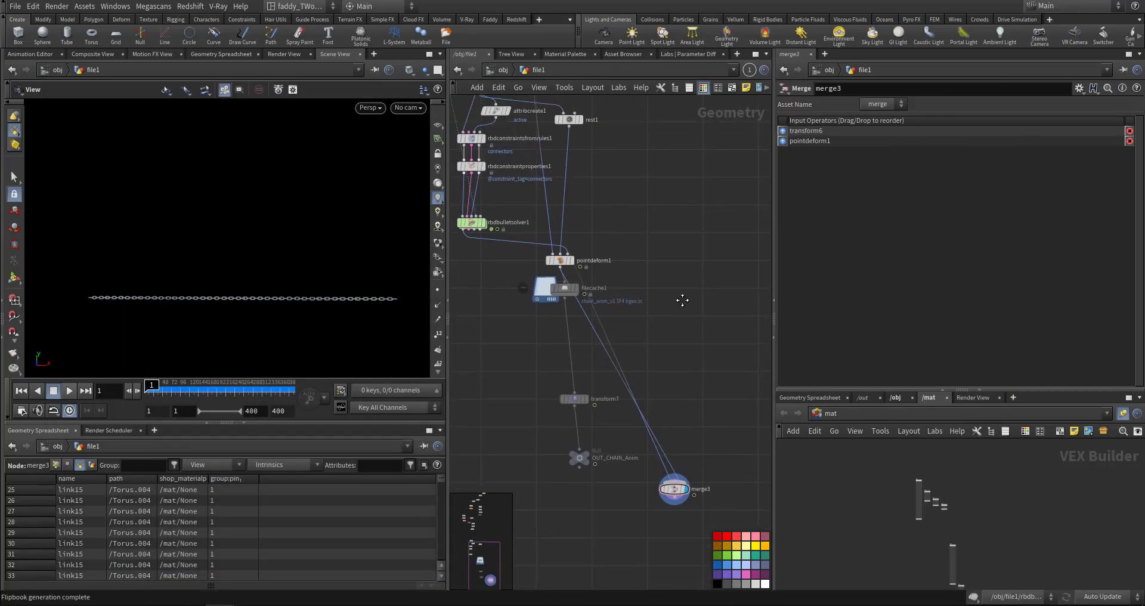
{"action": "middle_click_drag", "start_coordinate": [639, 257], "coordinate": [662, 358]}
{"action": "middle_click_drag", "start_coordinate": [673, 273], "coordinate": [743, 425]}
{"action": "middle_click_drag", "start_coordinate": [705, 307], "coordinate": [765, 453]}
{"action": "scroll", "coordinate": [595, 315], "scroll_direction": "up", "scroll_amount": 1}
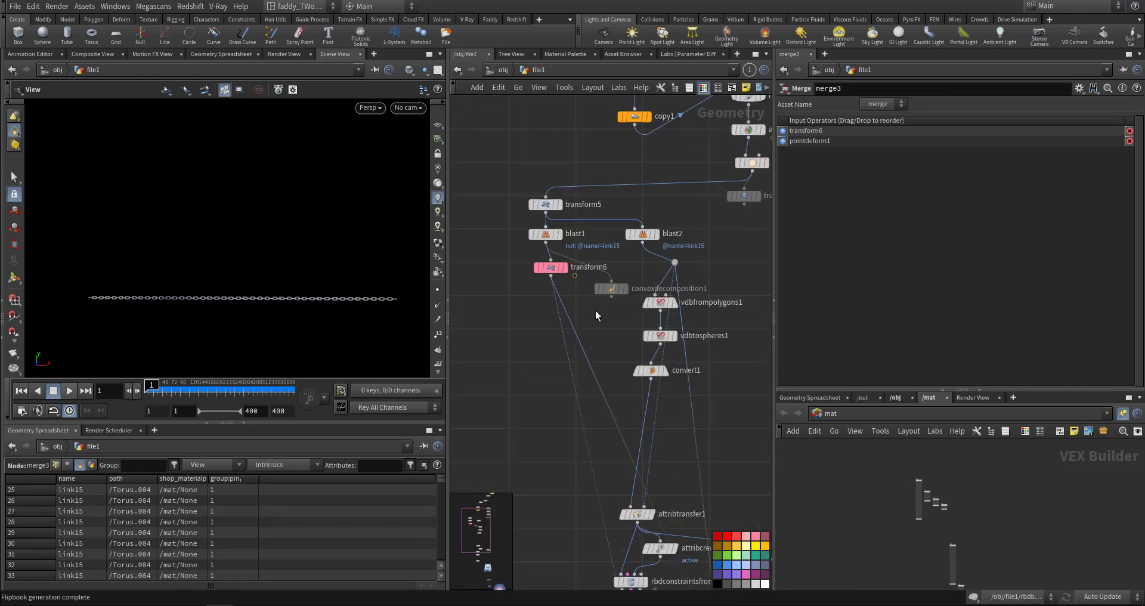
{"action": "scroll", "coordinate": [595, 316], "scroll_direction": "up", "scroll_amount": 5}
{"action": "left_click", "coordinate": [616, 328]}
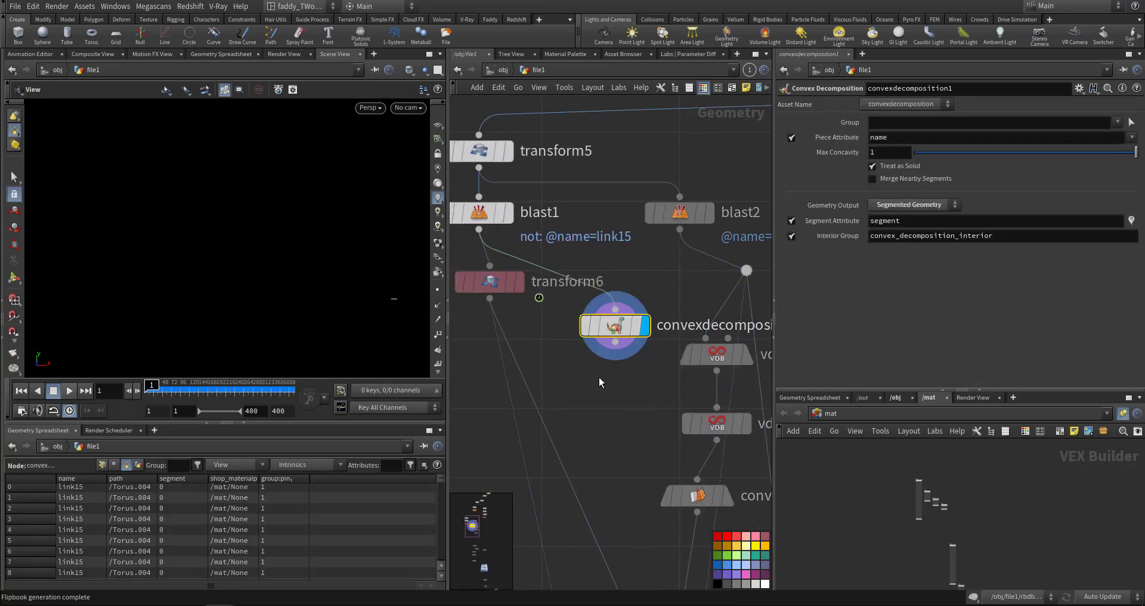
{"action": "middle_click_drag", "start_coordinate": [621, 378], "coordinate": [568, 296]}
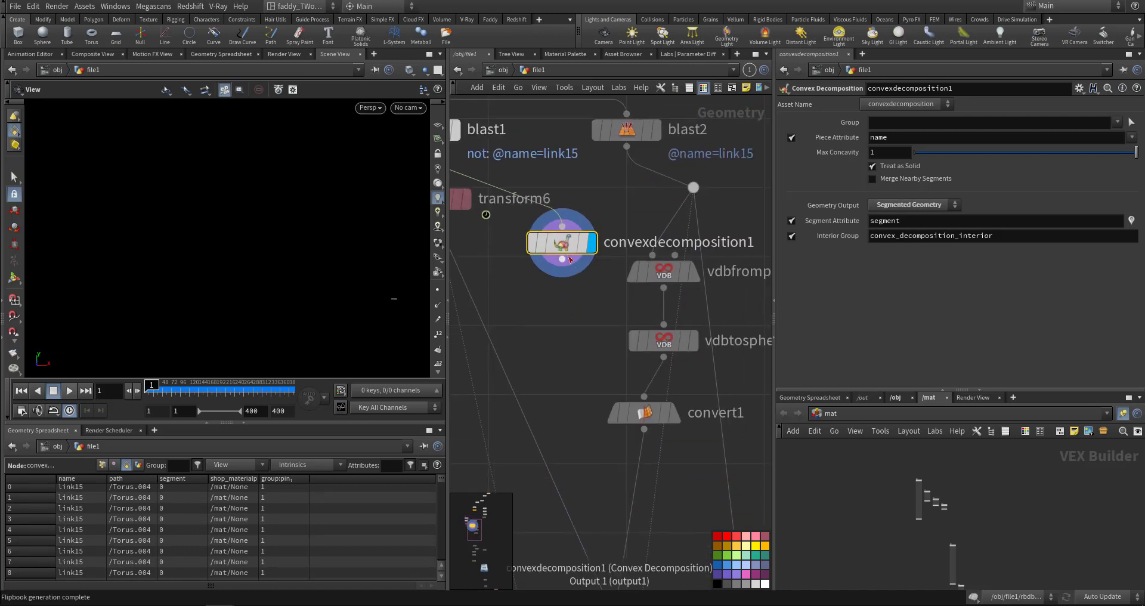
{"action": "left_click_drag", "start_coordinate": [561, 242], "coordinate": [756, 362]}
{"action": "middle_click_drag", "start_coordinate": [718, 306], "coordinate": [597, 322]}
{"action": "middle_click_drag", "start_coordinate": [668, 245], "coordinate": [714, 294]}
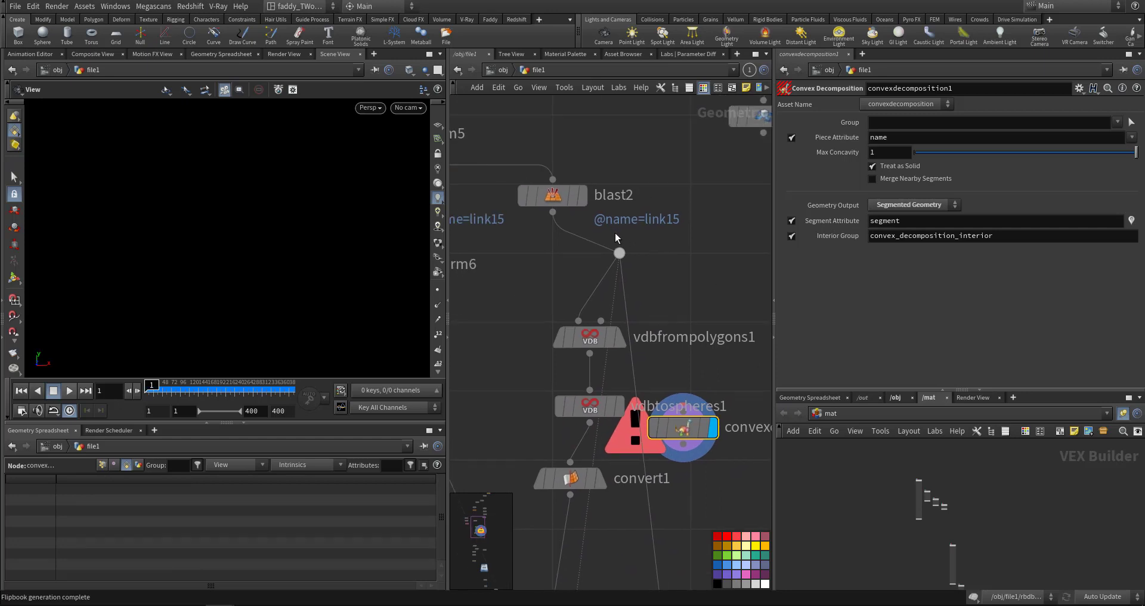
Wire the dot below blast2 into convexdecomposition1, display it, and check its node info and last spreadsheet rows
{"action": "left_click", "coordinate": [583, 197]}
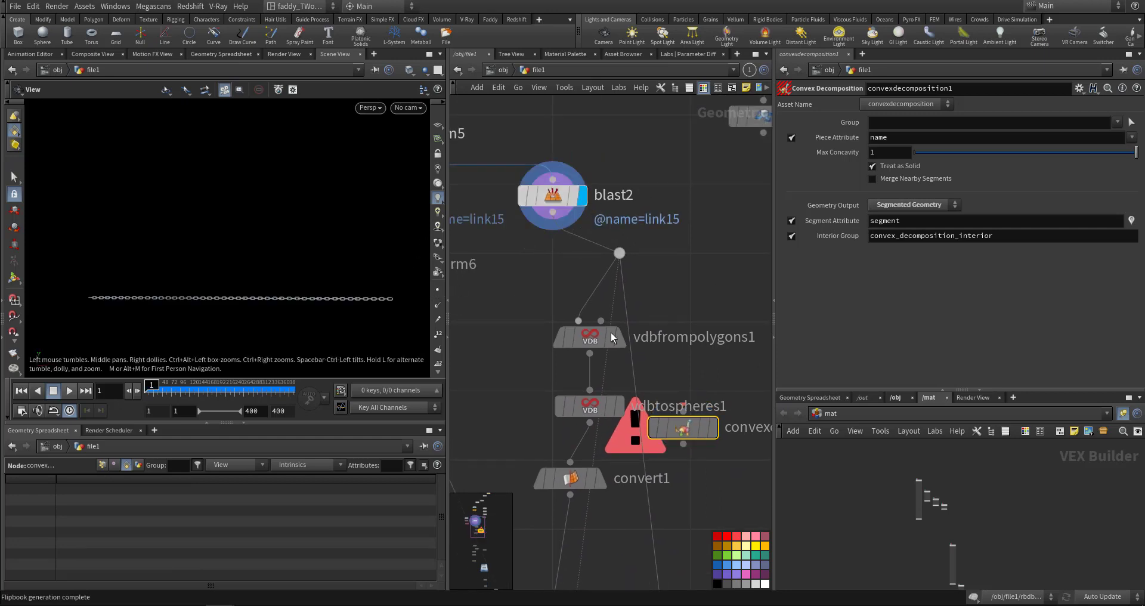
{"action": "middle_click_drag", "start_coordinate": [683, 357], "coordinate": [593, 317]}
{"action": "left_click_drag", "start_coordinate": [603, 387], "coordinate": [662, 400]}
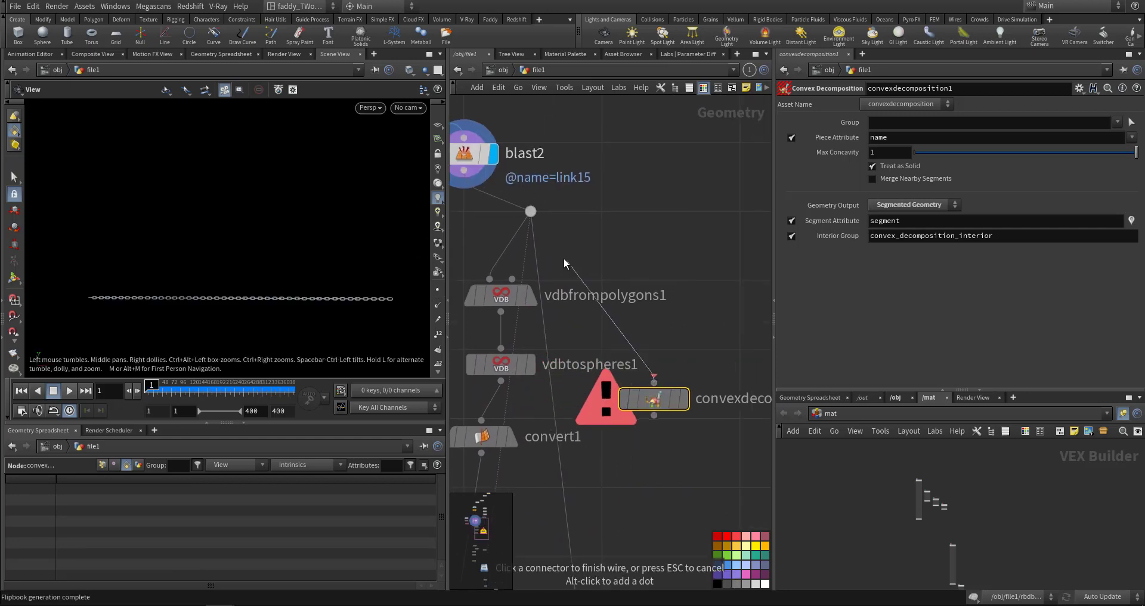
{"action": "left_click", "coordinate": [685, 399]}
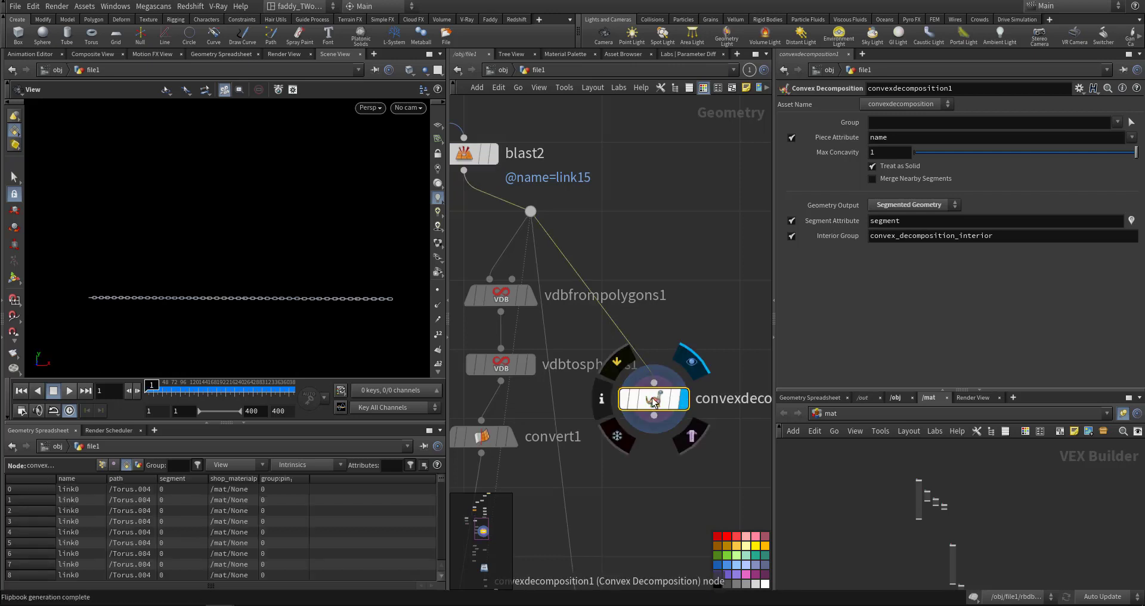
{"action": "middle_click", "coordinate": [655, 401]}
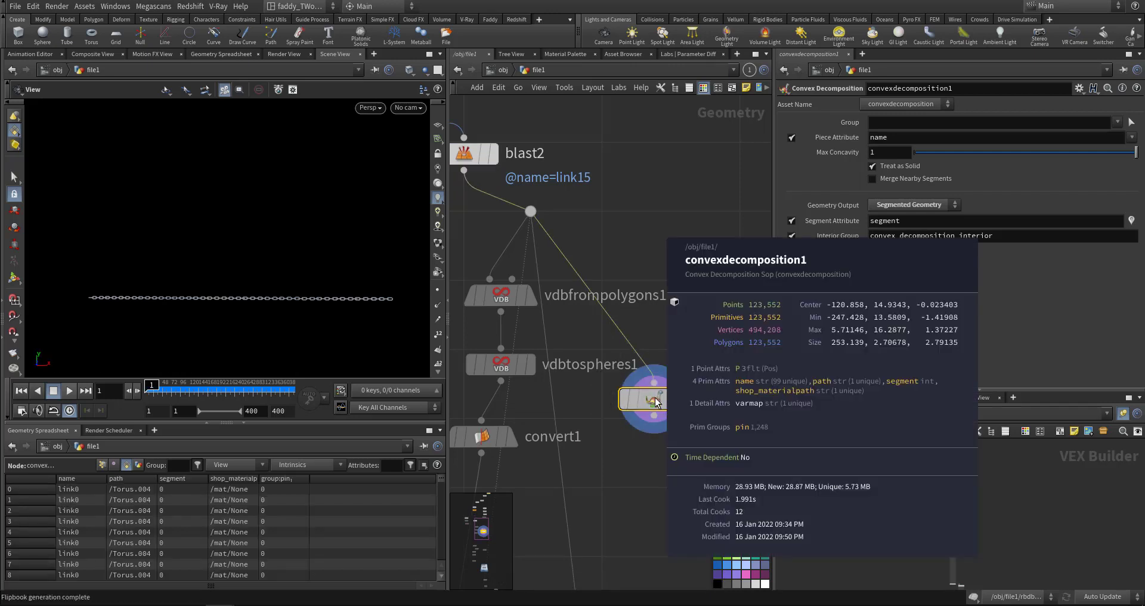
{"action": "left_click_drag", "start_coordinate": [440, 481], "coordinate": [427, 558]}
Feed convexdecomposition1's output into rbdconstraintsfromrules1 in place of attribcreate1
{"action": "scroll", "coordinate": [709, 399], "scroll_direction": "up", "scroll_amount": 1}
{"action": "middle_click_drag", "start_coordinate": [666, 473], "coordinate": [670, 326]}
{"action": "scroll", "coordinate": [708, 399], "scroll_direction": "down", "scroll_amount": 3}
{"action": "middle_click_drag", "start_coordinate": [678, 395], "coordinate": [677, 386]}
{"action": "middle_click_drag", "start_coordinate": [699, 387], "coordinate": [705, 342]}
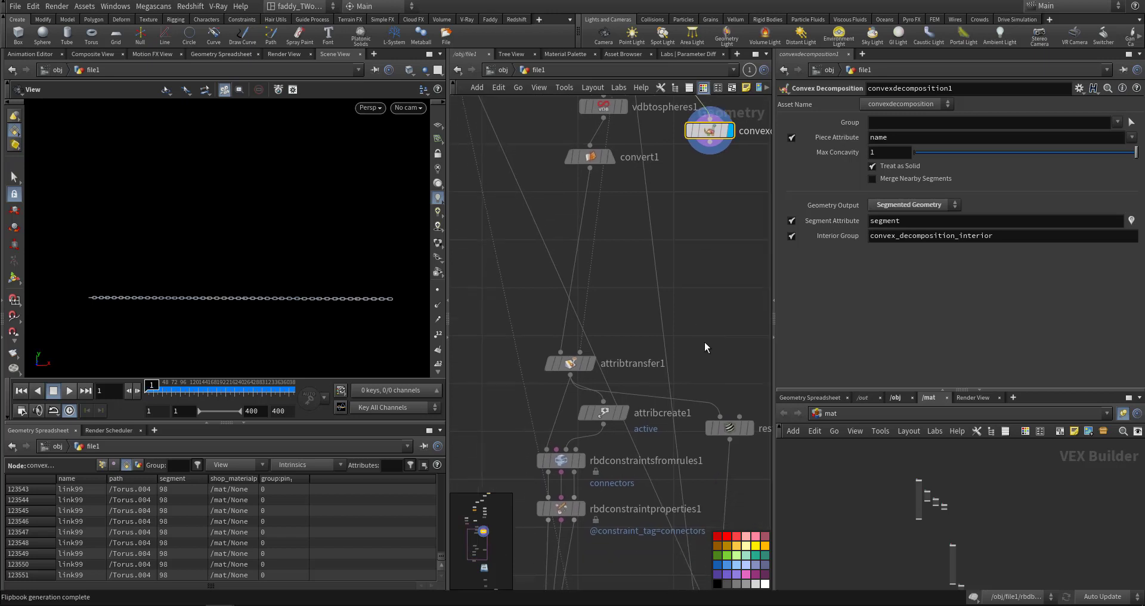
{"action": "middle_click_drag", "start_coordinate": [615, 312], "coordinate": [625, 247]}
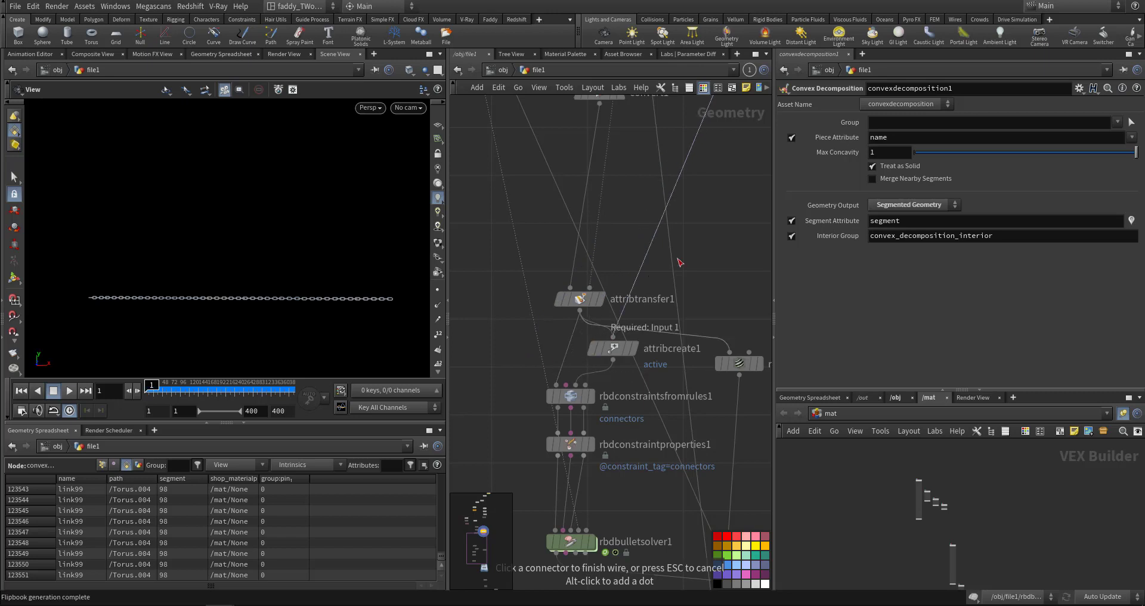
{"action": "middle_click_drag", "start_coordinate": [727, 216], "coordinate": [664, 339]}
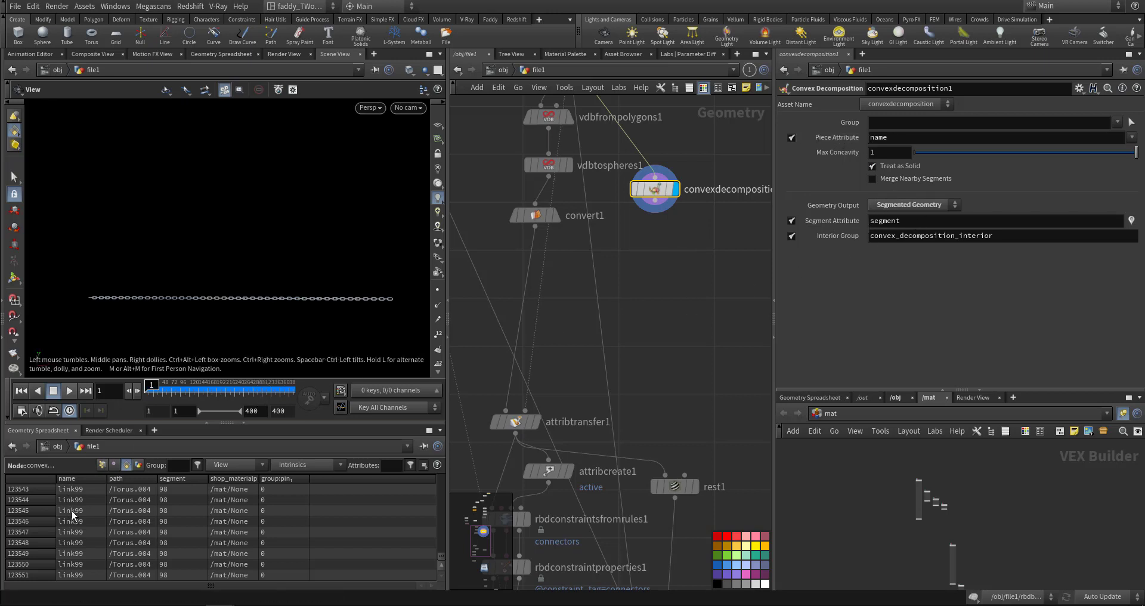
{"action": "left_click", "coordinate": [655, 207]}
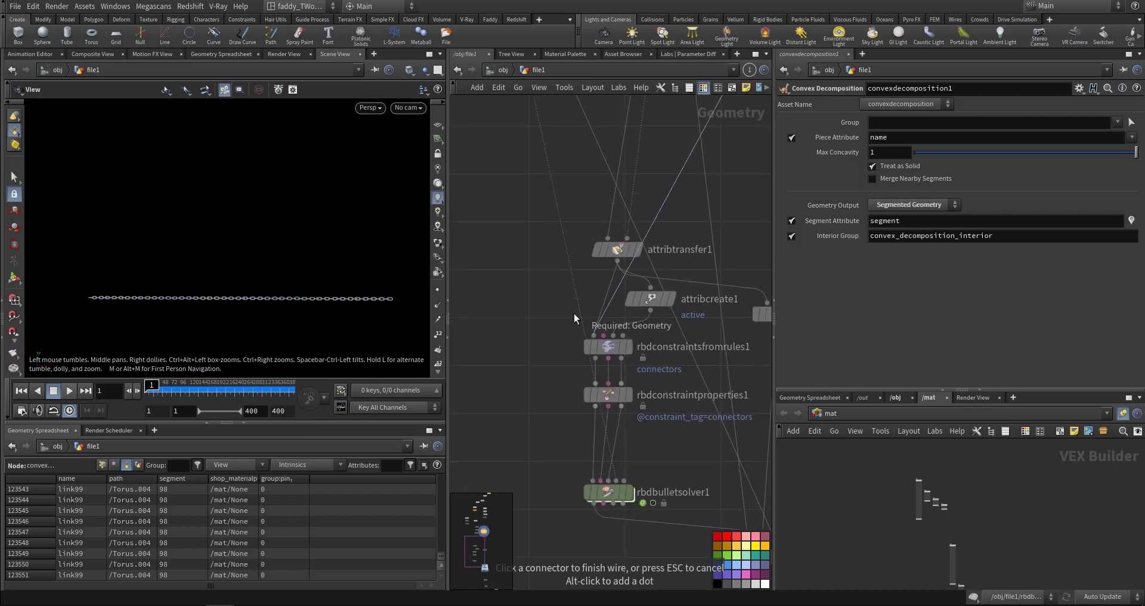
{"action": "left_click", "coordinate": [613, 334]}
{"action": "middle_click_drag", "start_coordinate": [565, 291], "coordinate": [460, 442]}
{"action": "left_click", "coordinate": [675, 202]}
{"action": "middle_click_drag", "start_coordinate": [673, 329], "coordinate": [695, 207]}
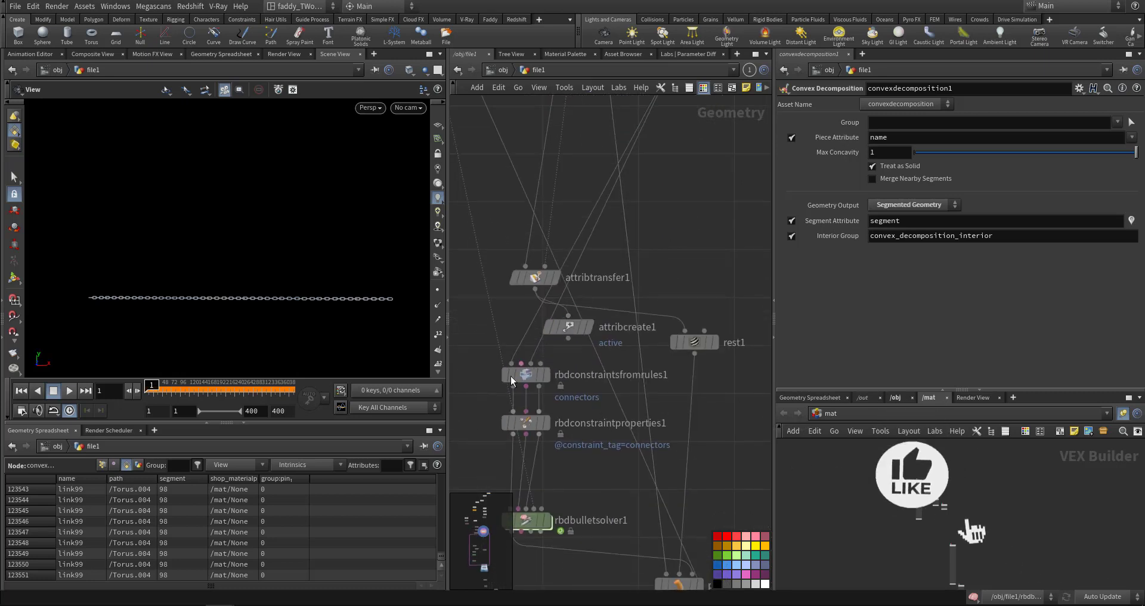
Select and display rbdbulletsolver1, and frame its chain in the viewport
{"action": "middle_click_drag", "start_coordinate": [476, 414], "coordinate": [546, 292]}
{"action": "mouse_move", "coordinate": [595, 402]}
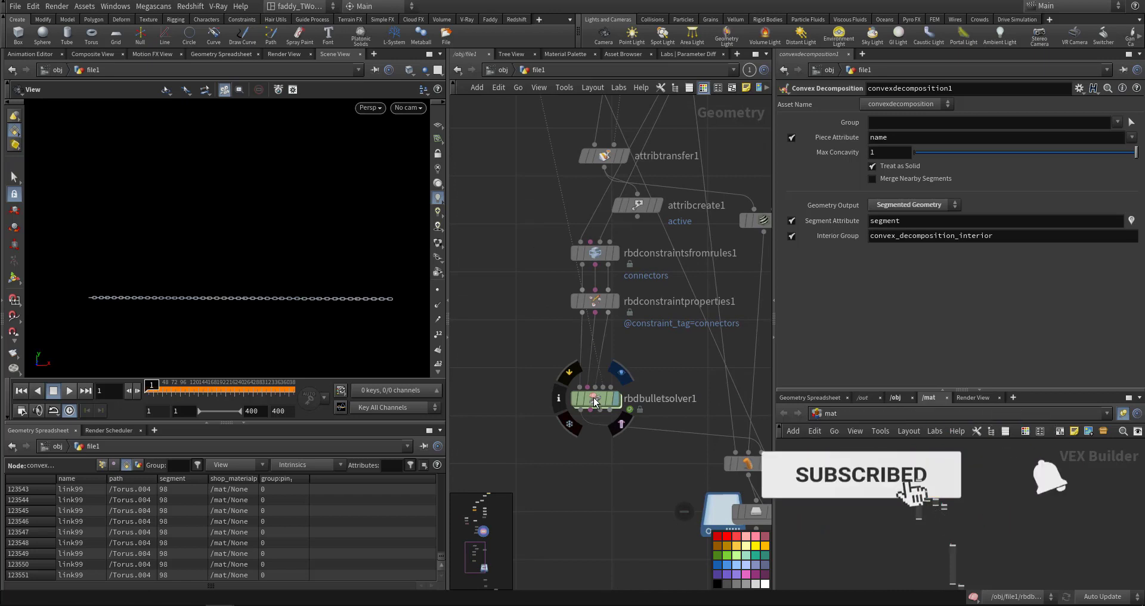
{"action": "left_click", "coordinate": [595, 401]}
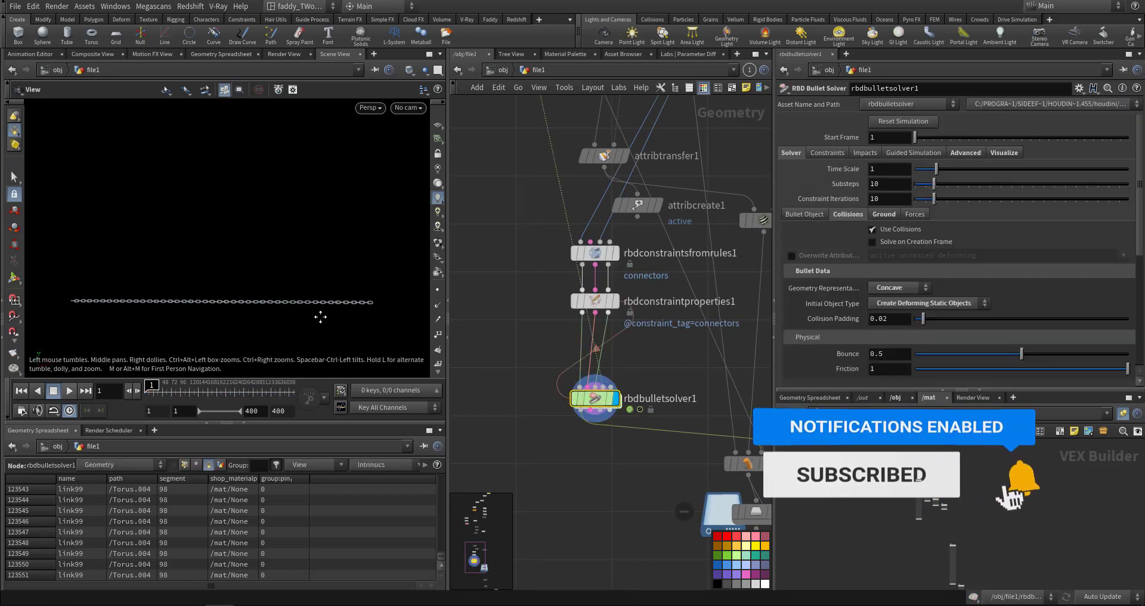
{"action": "middle_click_drag", "start_coordinate": [320, 316], "coordinate": [295, 316]}
{"action": "right_click_drag", "start_coordinate": [295, 316], "coordinate": [373, 305]}
{"action": "middle_click_drag", "start_coordinate": [373, 305], "coordinate": [408, 310]}
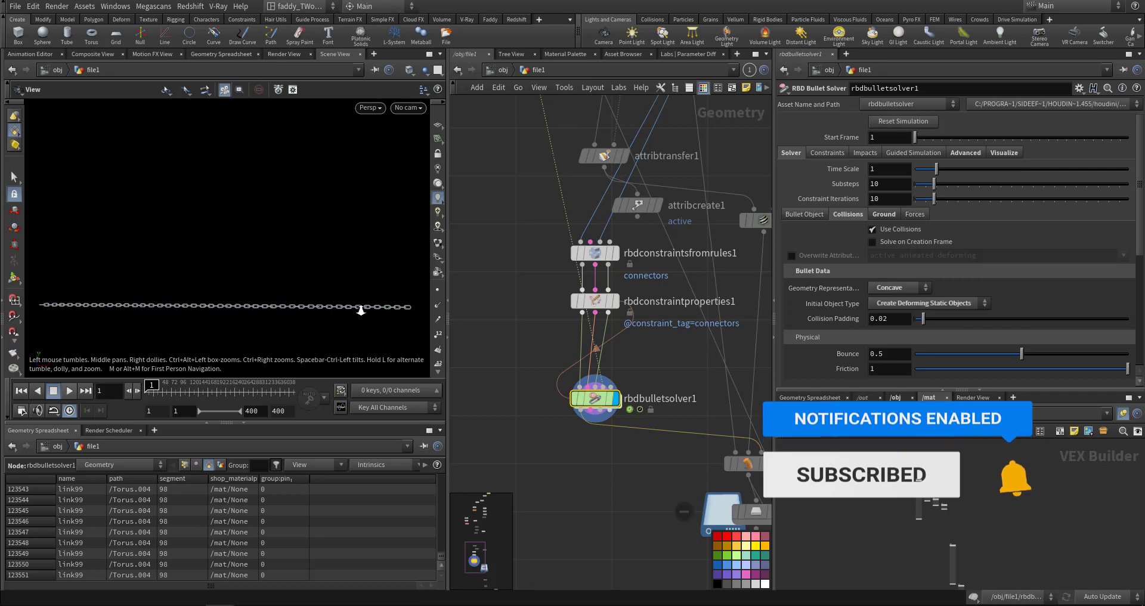
Delete the Translate and Rotate animation on transform6 and set fresh keyframes for both at frame 1
{"action": "middle_click_drag", "start_coordinate": [499, 235], "coordinate": [550, 328]}
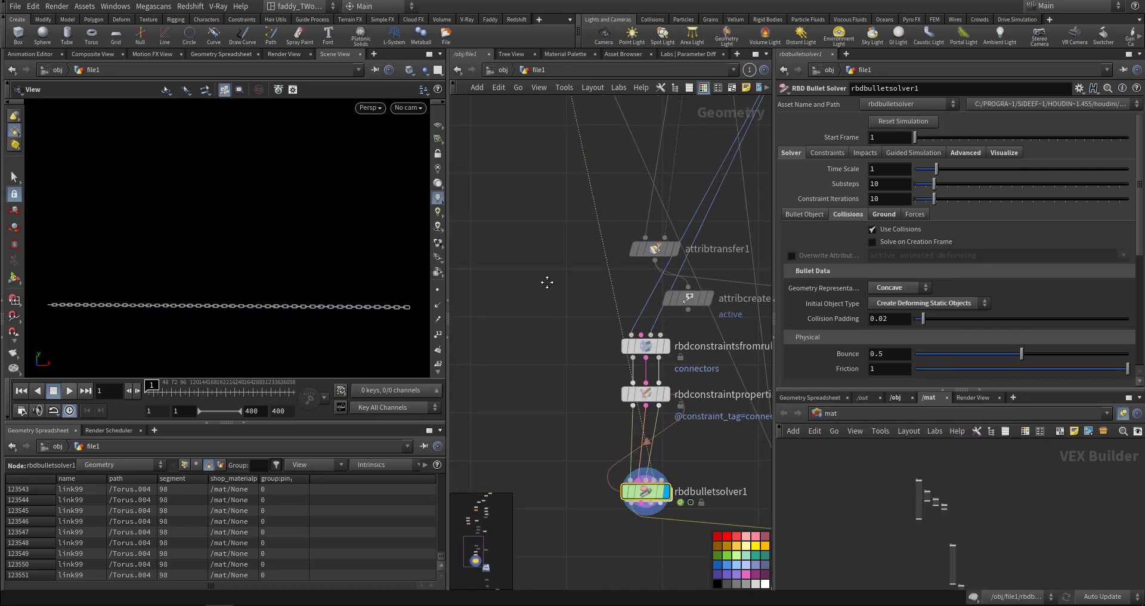
{"action": "middle_click_drag", "start_coordinate": [547, 282], "coordinate": [563, 393]}
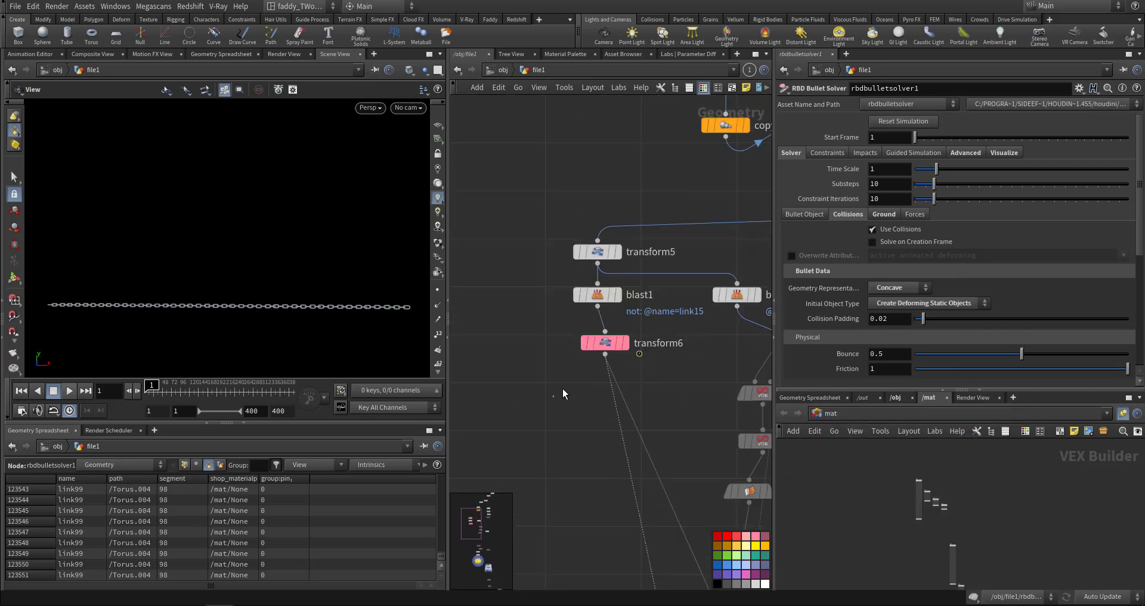
{"action": "left_click", "coordinate": [617, 343]}
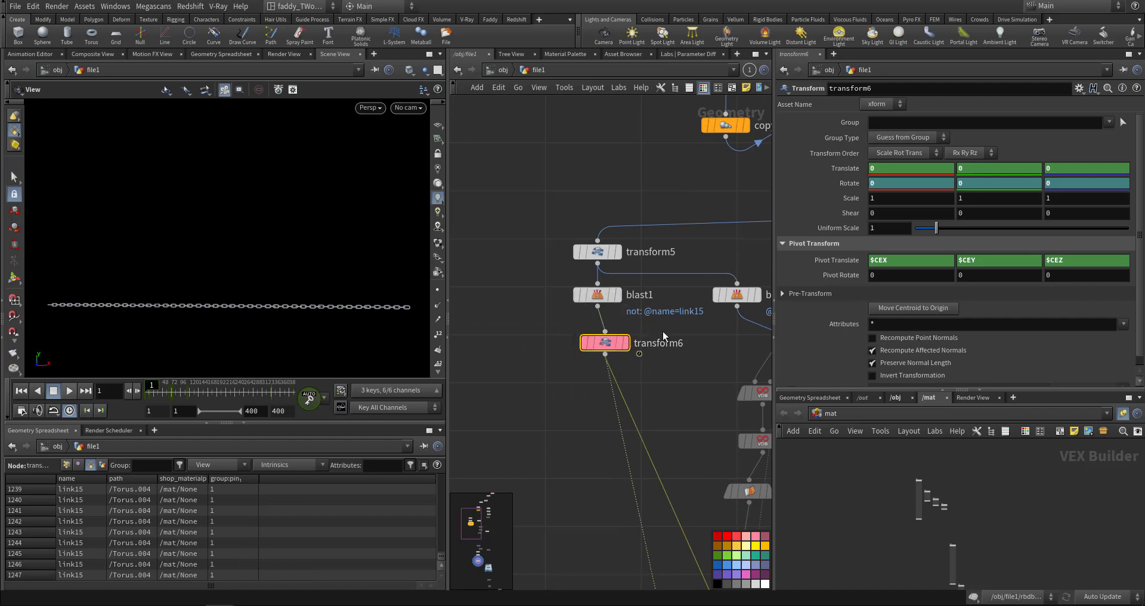
{"action": "left_click", "coordinate": [854, 169], "text": "ctrl+shift"}
{"action": "left_click", "coordinate": [849, 183], "text": "ctrl+shift"}
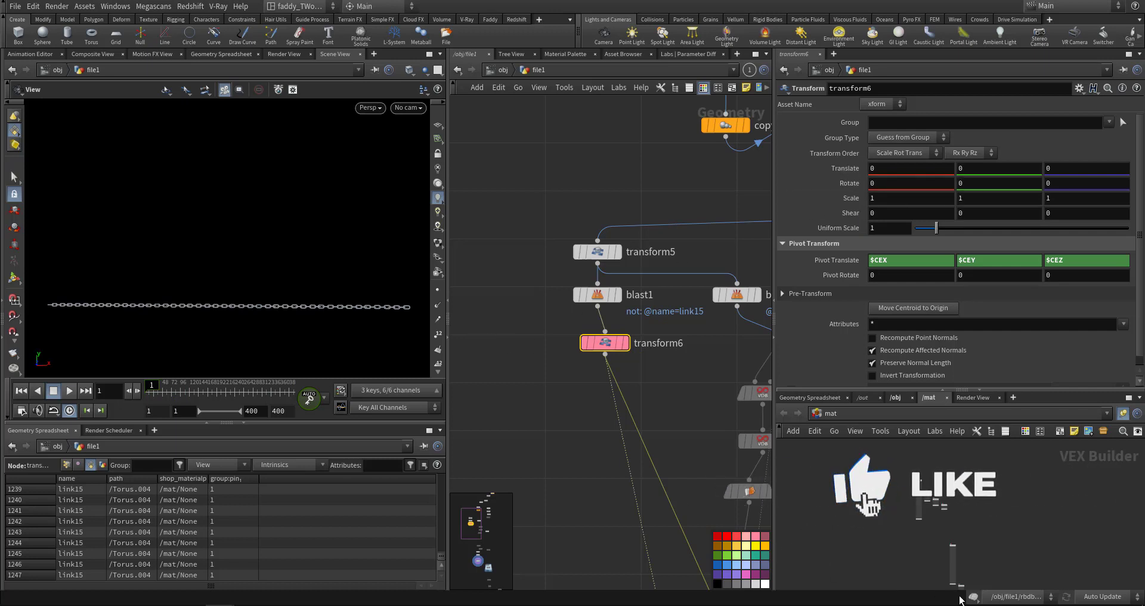
{"action": "left_click", "coordinate": [854, 169], "text": "alt"}
{"action": "left_click", "coordinate": [847, 182], "text": "alt"}
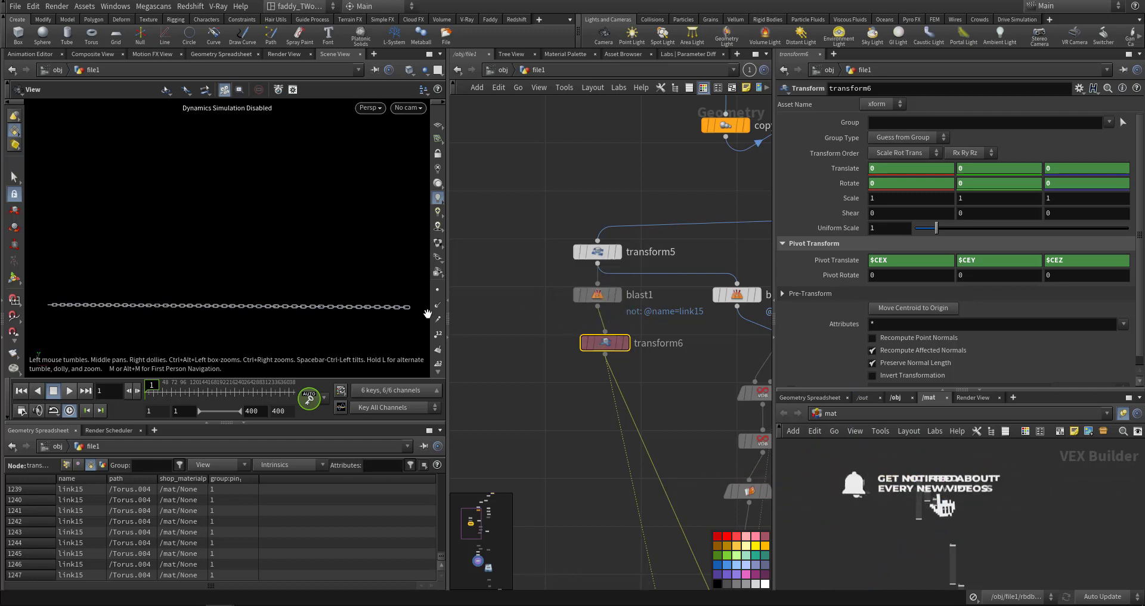
Display transform6 and key it at frame 66 with Translate about -91.08, 39.87, 14.25 and Y rotation about -21.92
{"action": "left_click", "coordinate": [590, 344]}
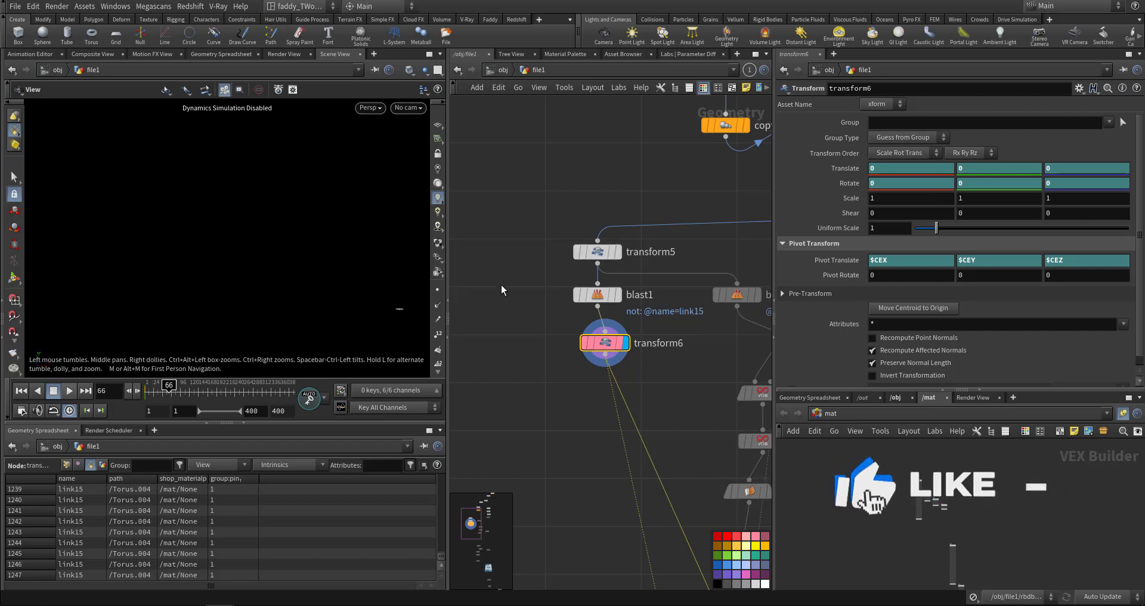
{"action": "left_click_drag", "start_coordinate": [310, 276], "coordinate": [257, 260]}
{"action": "key", "text": "Return"}
{"action": "key", "text": "Escape"}
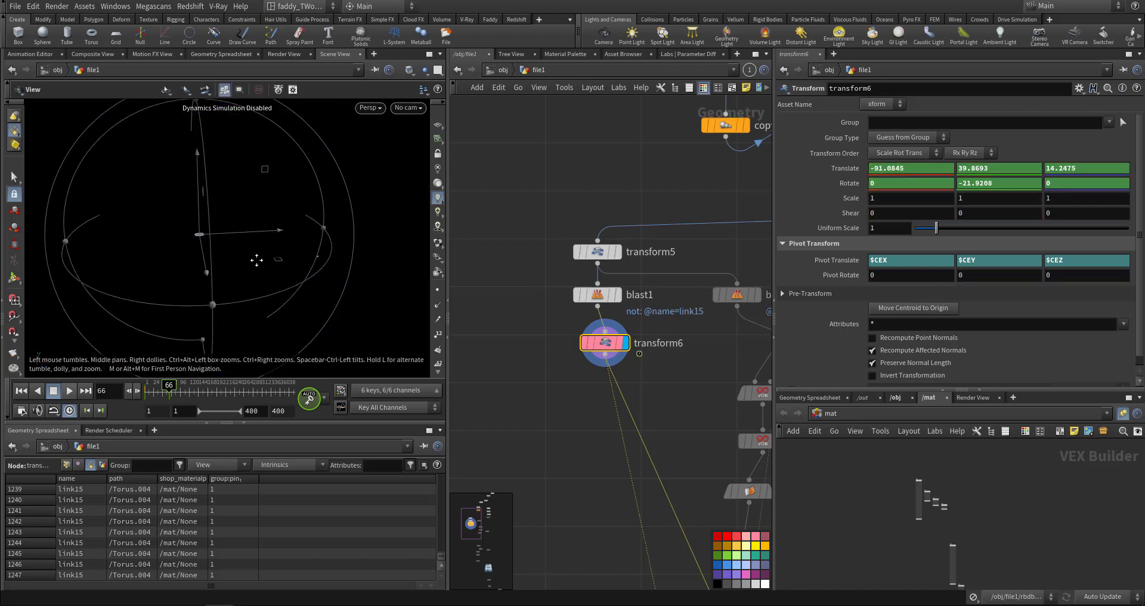
Key transform6's rotation at about -15.01, -16.16, 43.92 on frame 66 and play the animation from frame 1
{"action": "key", "text": "Return"}
{"action": "left_click_drag", "start_coordinate": [314, 179], "coordinate": [254, 106]}
{"action": "left_click_drag", "start_coordinate": [173, 388], "coordinate": [148, 389]}
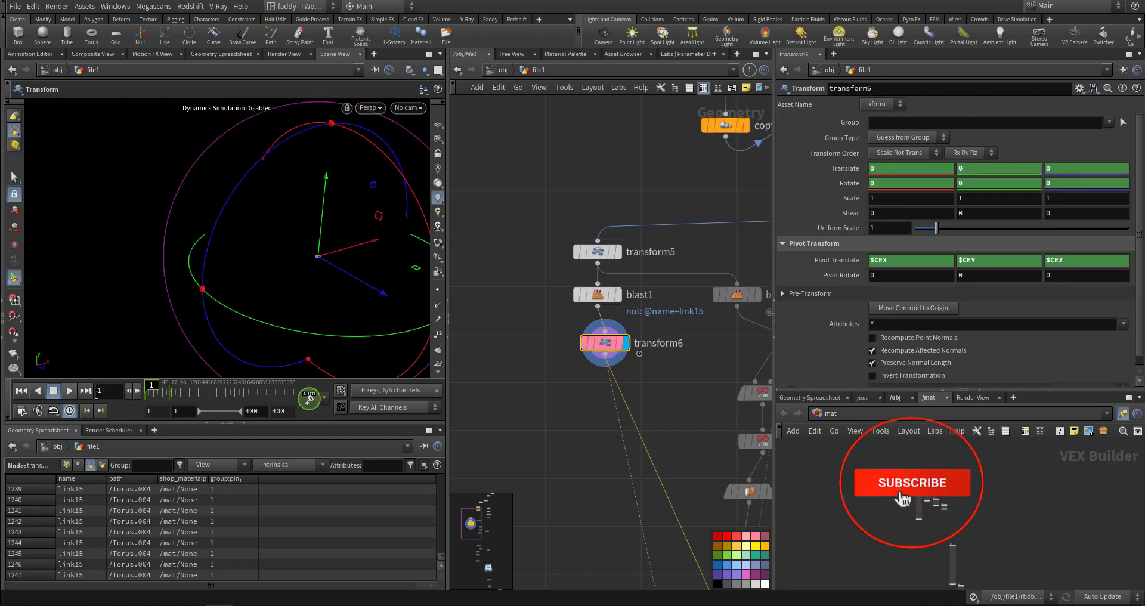
{"action": "left_click", "coordinate": [69, 392]}
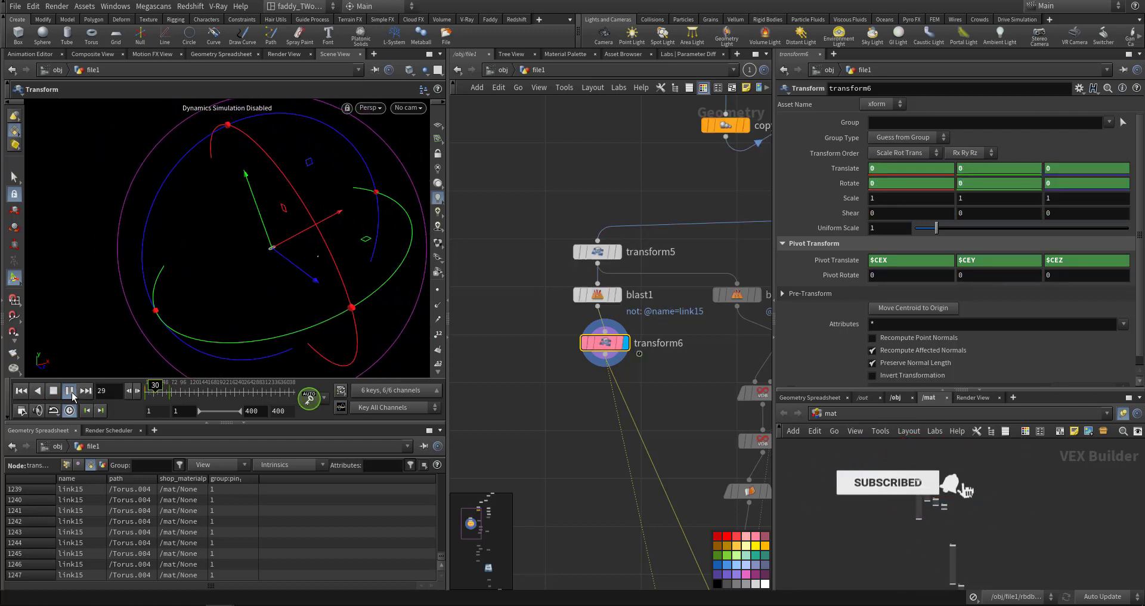
Return to frame 1 and shift transform6's frame 66 keyframe along the timeline to about frame 100
{"action": "left_click", "coordinate": [88, 409]}
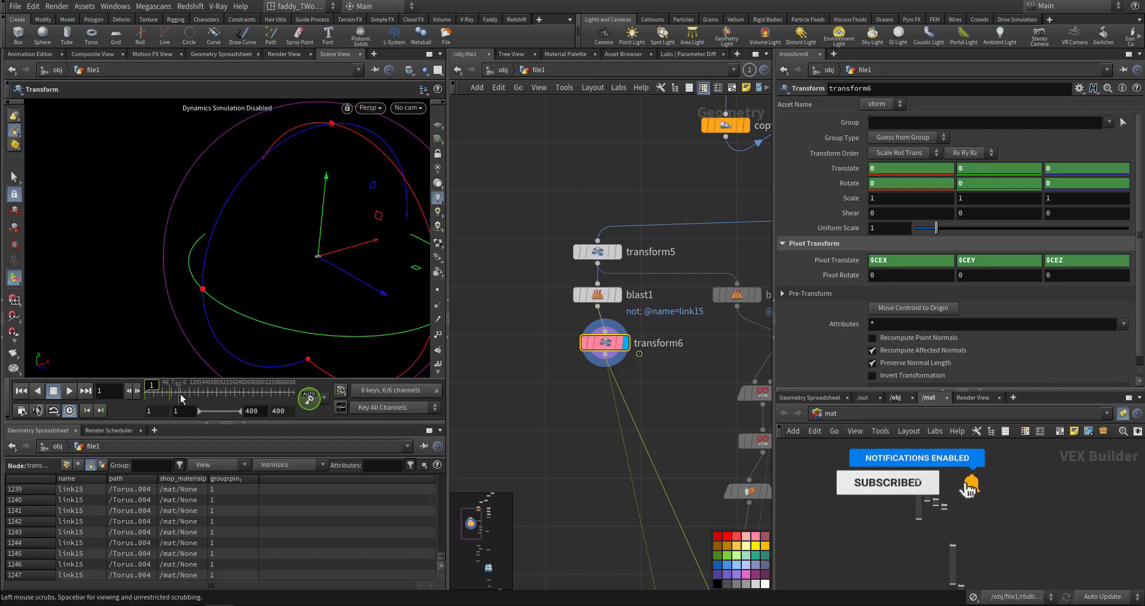
{"action": "left_click_drag", "start_coordinate": [183, 397], "coordinate": [160, 396], "text": "shift"}
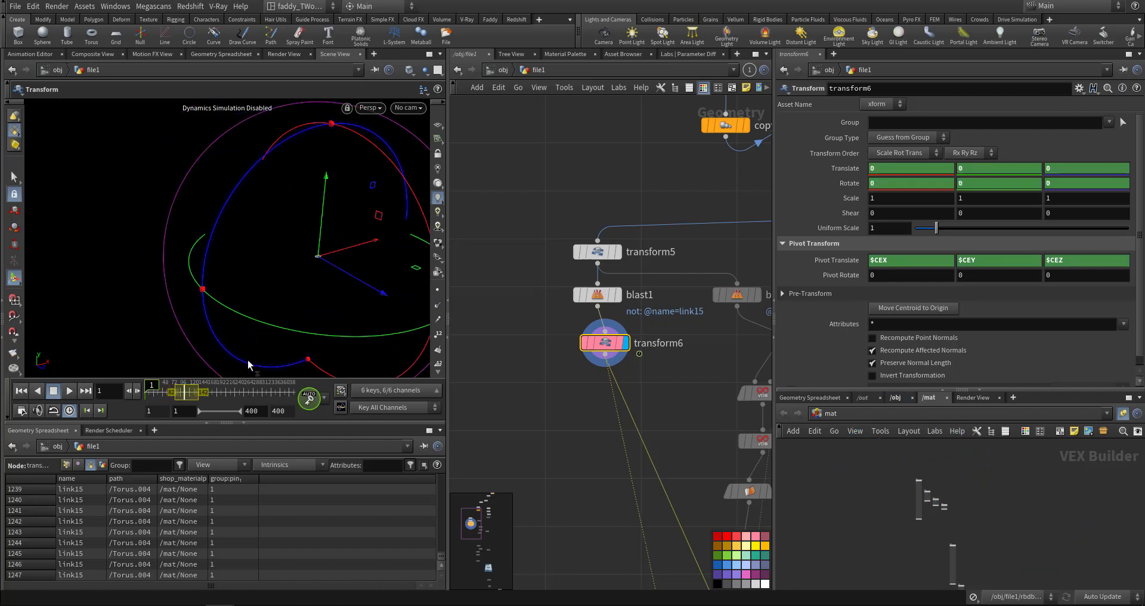
{"action": "left_click_drag", "start_coordinate": [248, 364], "coordinate": [230, 368]}
Key transform6 at frame 246 with Translate about -99.11, 26.66, 30.83 and Rotate about -21.83, -2.03, 84.96
{"action": "left_click", "coordinate": [239, 394]}
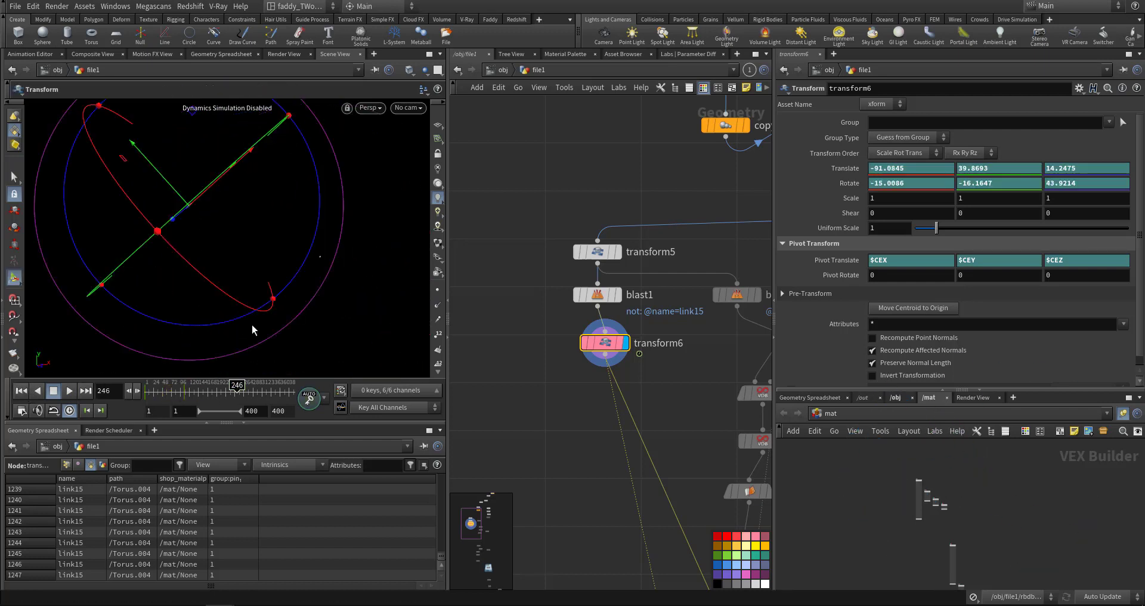
{"action": "left_click_drag", "start_coordinate": [292, 277], "coordinate": [327, 290]}
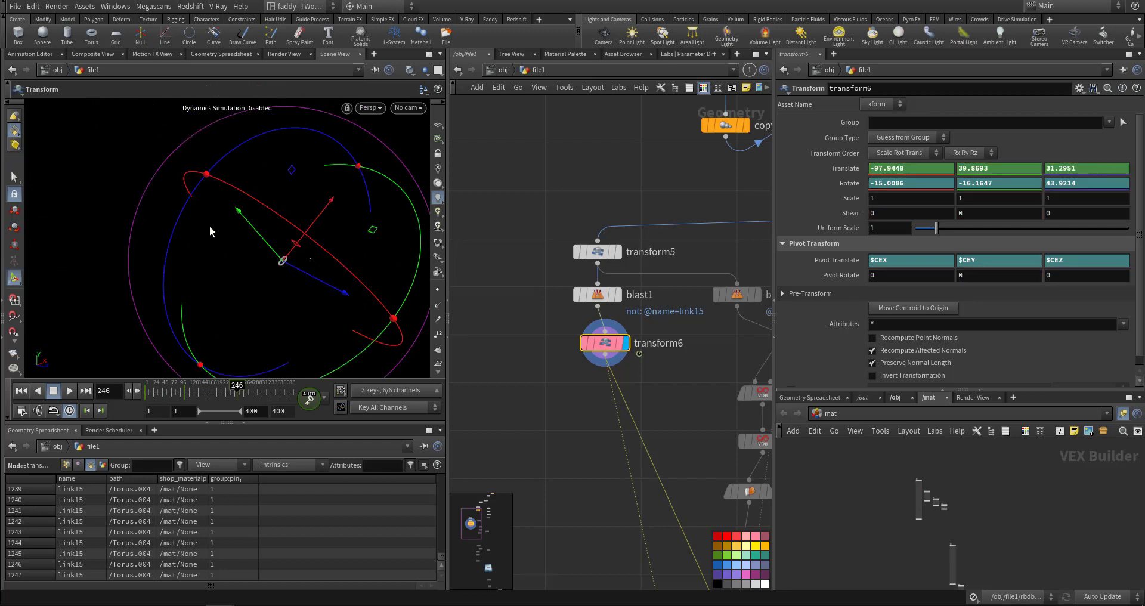
{"action": "left_click_drag", "start_coordinate": [181, 224], "coordinate": [266, 255]}
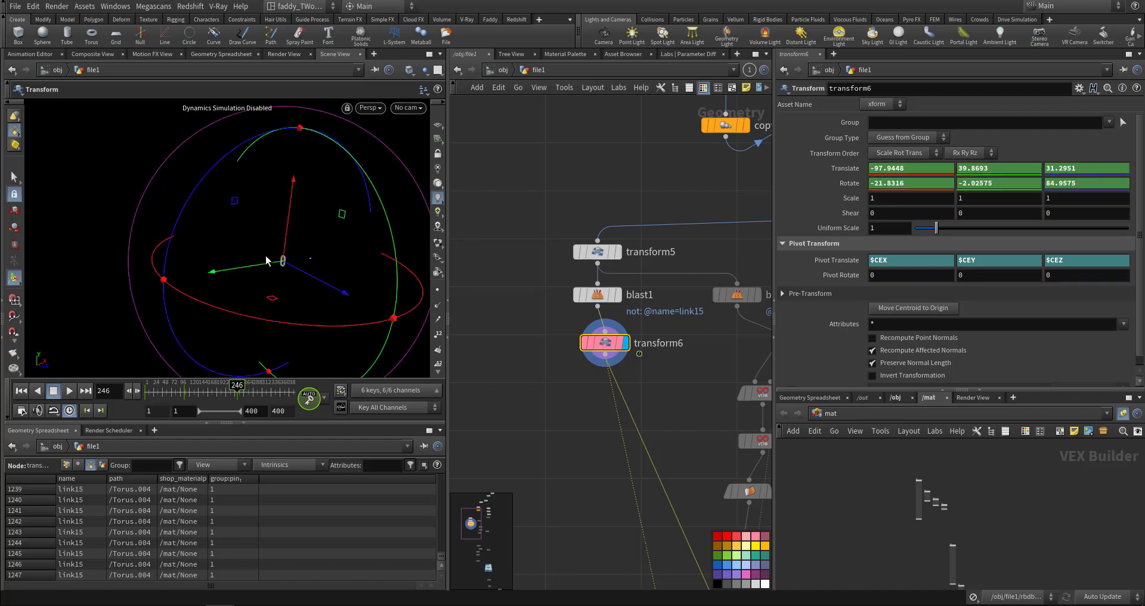
{"action": "left_click_drag", "start_coordinate": [285, 220], "coordinate": [284, 252]}
{"action": "left_click_drag", "start_coordinate": [290, 301], "coordinate": [257, 287], "text": "alt"}
Go to the last frame, 400, and template blast2 to show the chain as a reference
{"action": "left_click_drag", "start_coordinate": [237, 388], "coordinate": [274, 391]}
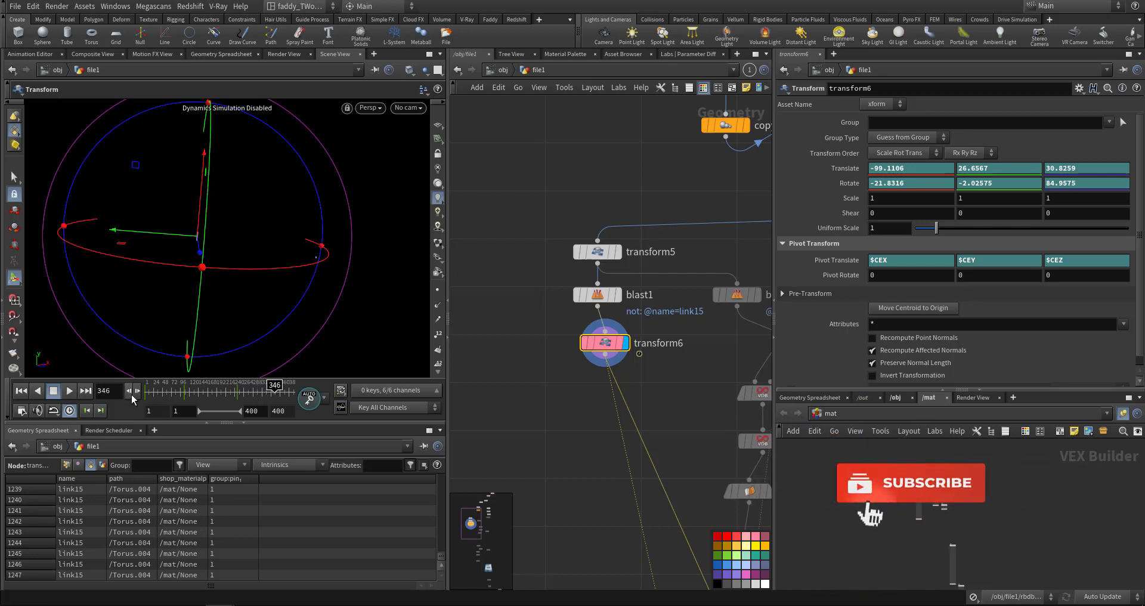
{"action": "left_click", "coordinate": [87, 391]}
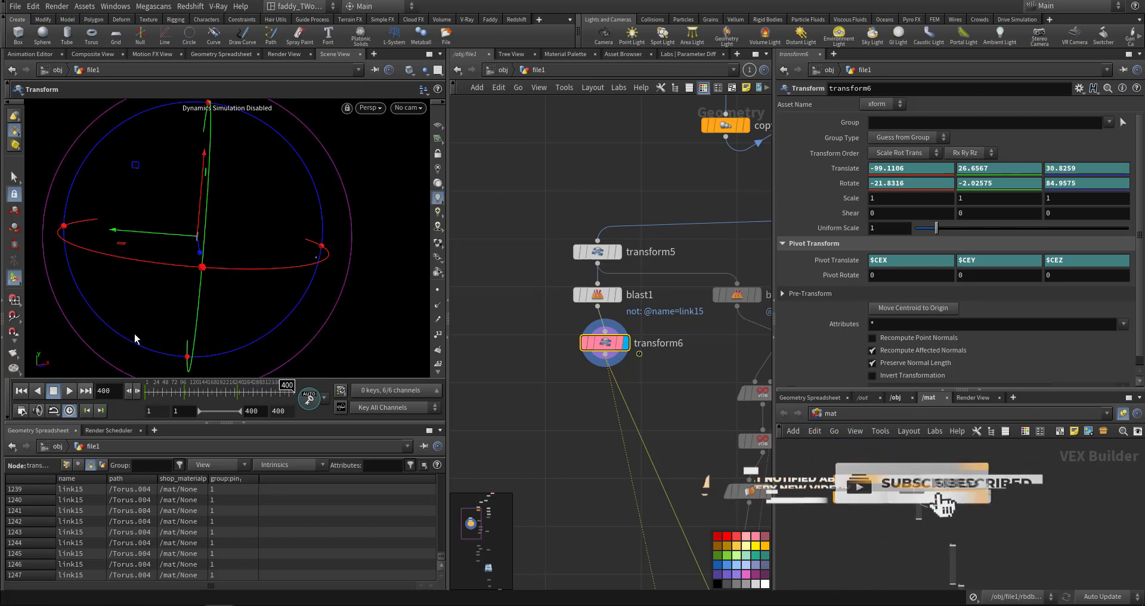
{"action": "middle_click_drag", "start_coordinate": [645, 379], "coordinate": [575, 379]}
{"action": "left_click", "coordinate": [681, 296]}
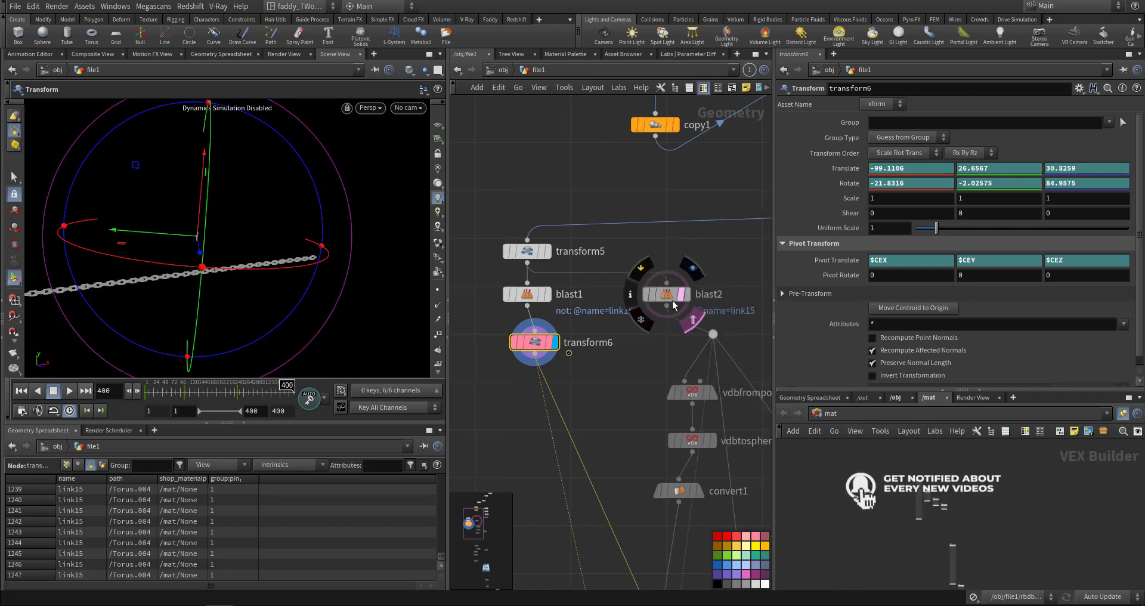
Key transform6 at frame 400 with Translate about -145.71, 10.17, -15.62 and Rotate about -151.16, -2.03, 84.96
{"action": "left_click_drag", "start_coordinate": [242, 270], "coordinate": [283, 275], "text": "alt"}
{"action": "middle_click_drag", "start_coordinate": [283, 275], "coordinate": [318, 269], "text": "alt"}
{"action": "left_click_drag", "start_coordinate": [298, 139], "coordinate": [217, 163]}
{"action": "key", "text": "Escape"}
{"action": "left_click_drag", "start_coordinate": [190, 225], "coordinate": [252, 233], "text": "alt"}
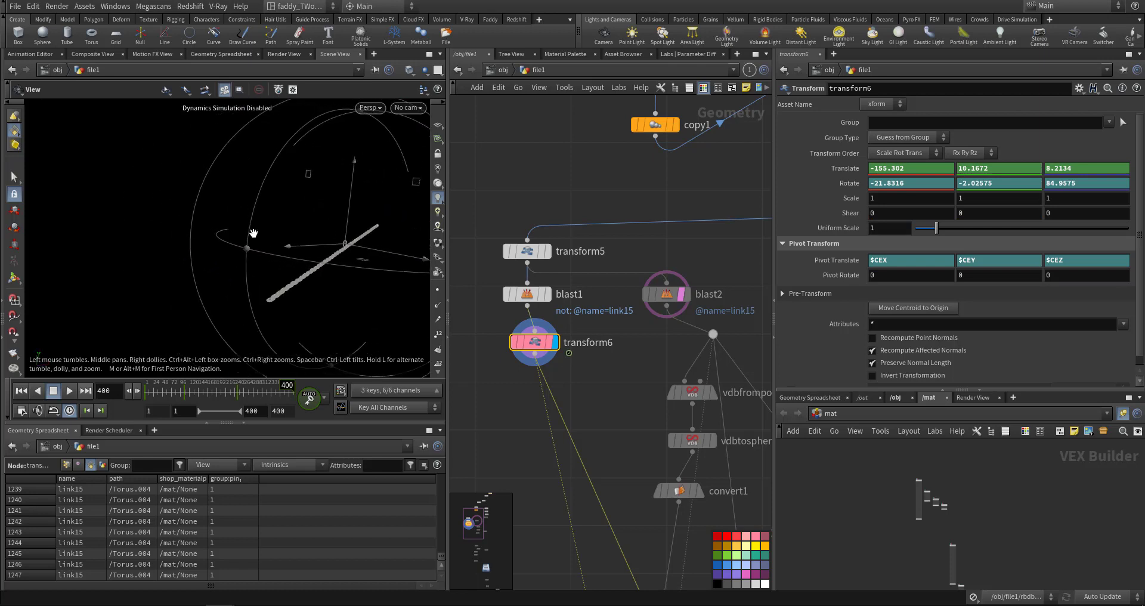
{"action": "left_click_drag", "start_coordinate": [399, 251], "coordinate": [261, 256]}
{"action": "left_click_drag", "start_coordinate": [131, 210], "coordinate": [148, 213]}
{"action": "mouse_move", "coordinate": [249, 297]}
{"action": "left_mouse_down", "text": "alt"}
{"action": "mouse_move", "coordinate": [266, 302]}
{"action": "mouse_move", "coordinate": [253, 300]}
{"action": "left_mouse_up", "text": "alt"}
{"action": "key", "text": "Return"}
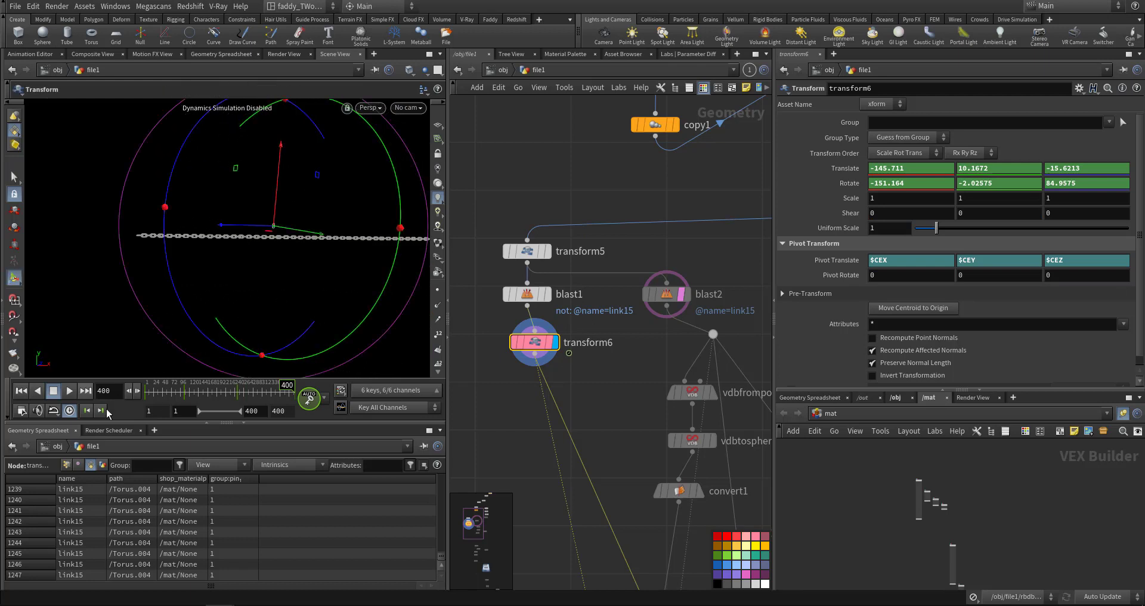
Return to frame 1 and turn off the template display of blast2
{"action": "left_click", "coordinate": [22, 390]}
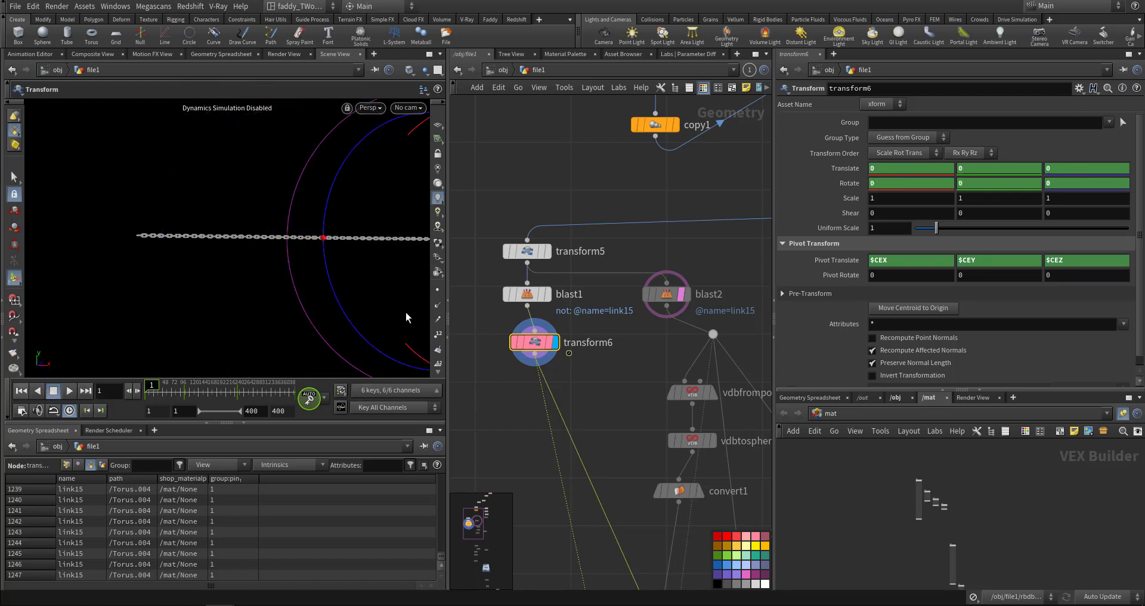
{"action": "middle_click_drag", "start_coordinate": [601, 342], "coordinate": [556, 187]}
{"action": "key", "text": "Escape"}
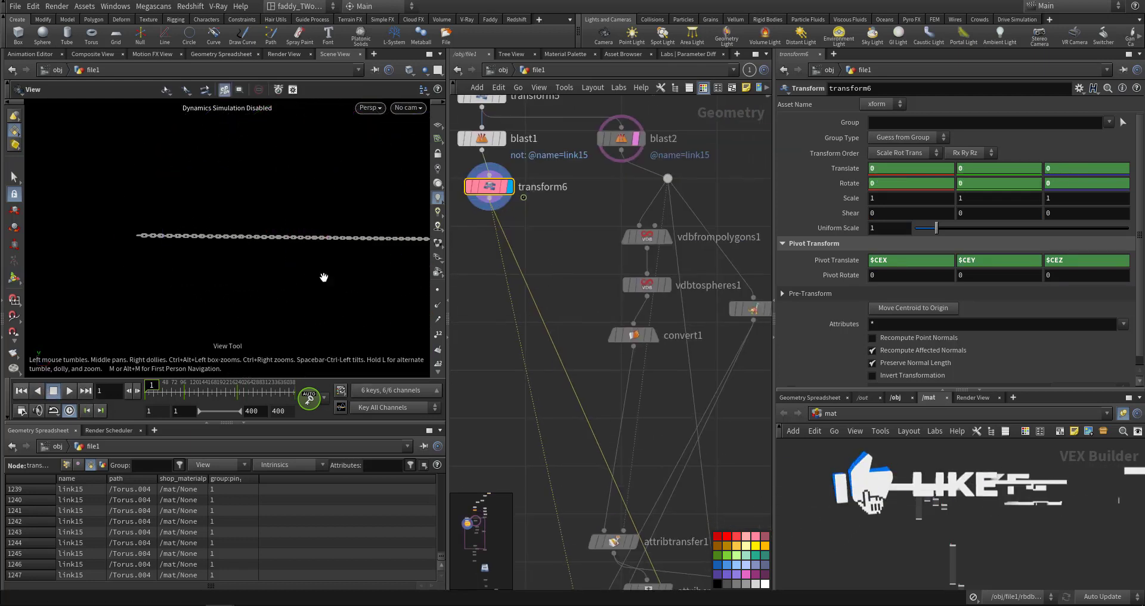
{"action": "key", "text": "shift+e"}
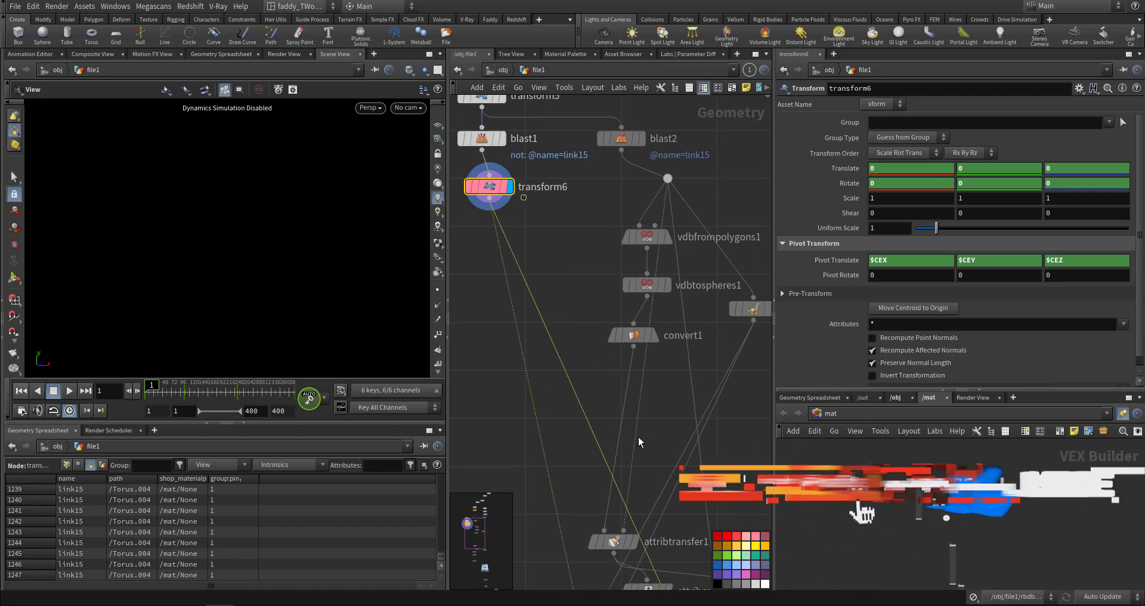
Display and select merge3 and inspect the deformed chain geometry up close
{"action": "middle_click_drag", "start_coordinate": [640, 439], "coordinate": [586, 245]}
{"action": "middle_click_drag", "start_coordinate": [660, 411], "coordinate": [623, 259]}
{"action": "middle_click_drag", "start_coordinate": [707, 418], "coordinate": [529, 38]}
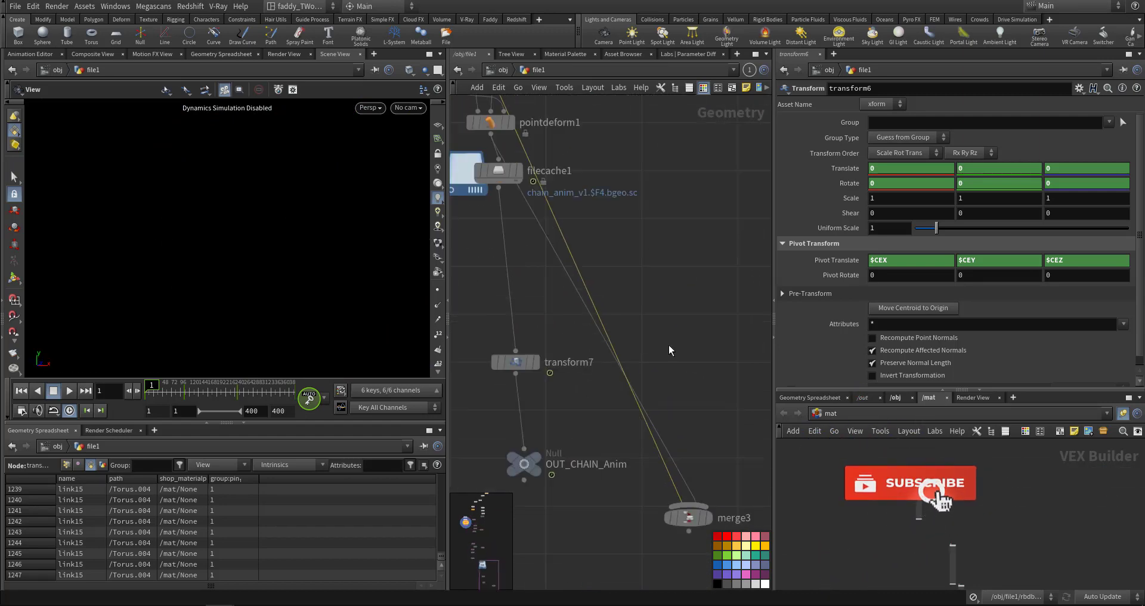
{"action": "middle_click_drag", "start_coordinate": [668, 345], "coordinate": [616, 216]}
{"action": "left_click", "coordinate": [659, 391]}
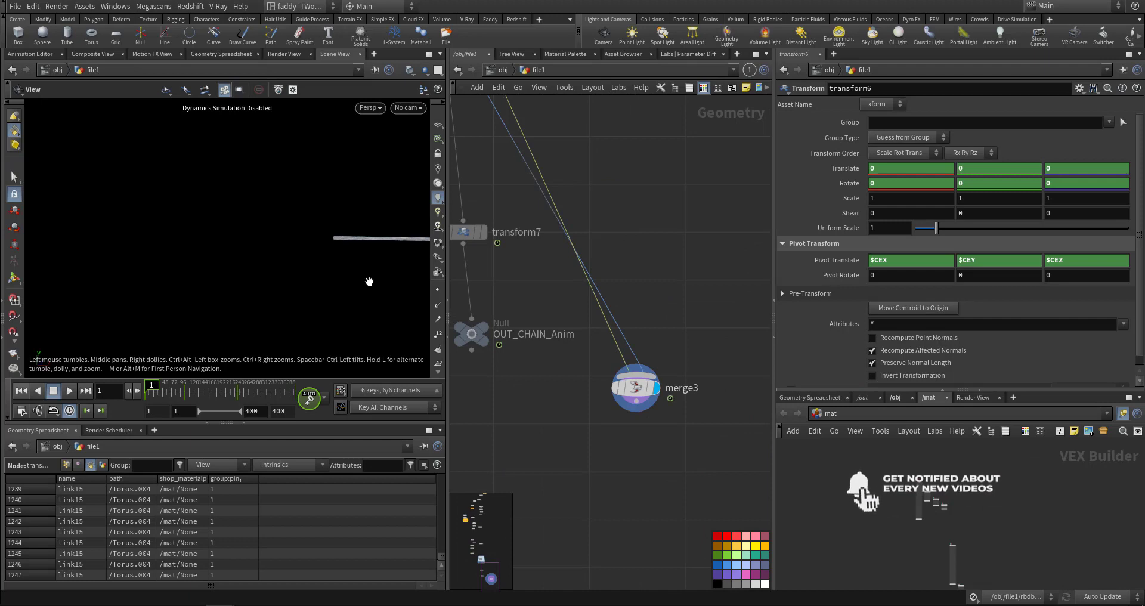
{"action": "left_click_drag", "start_coordinate": [223, 288], "coordinate": [292, 286]}
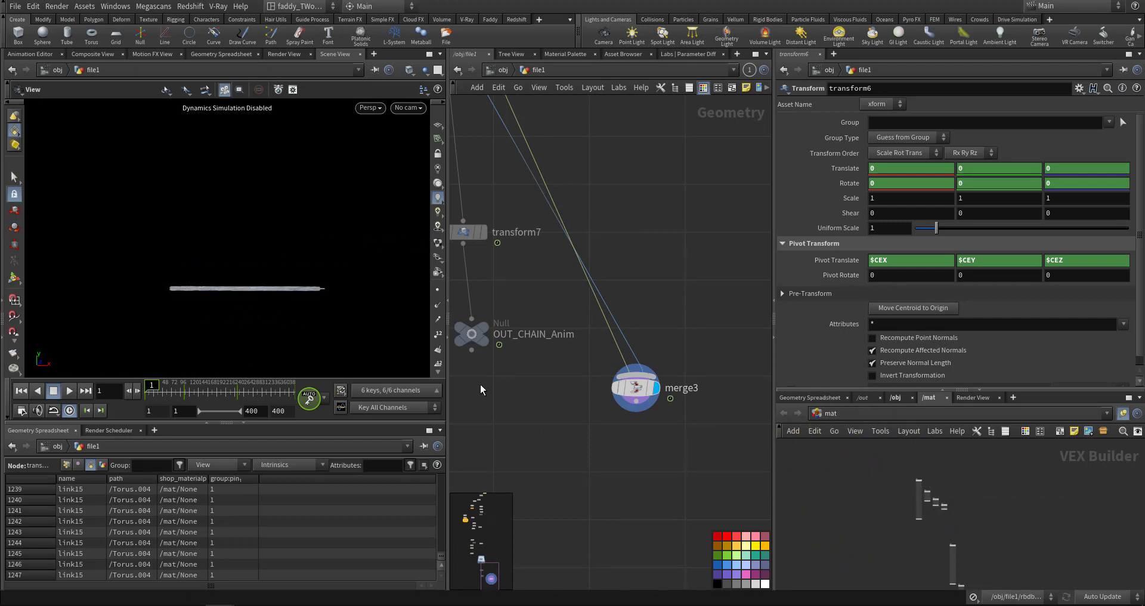
{"action": "left_click", "coordinate": [630, 395]}
{"action": "scroll", "coordinate": [388, 302], "scroll_direction": "up", "scroll_amount": 5}
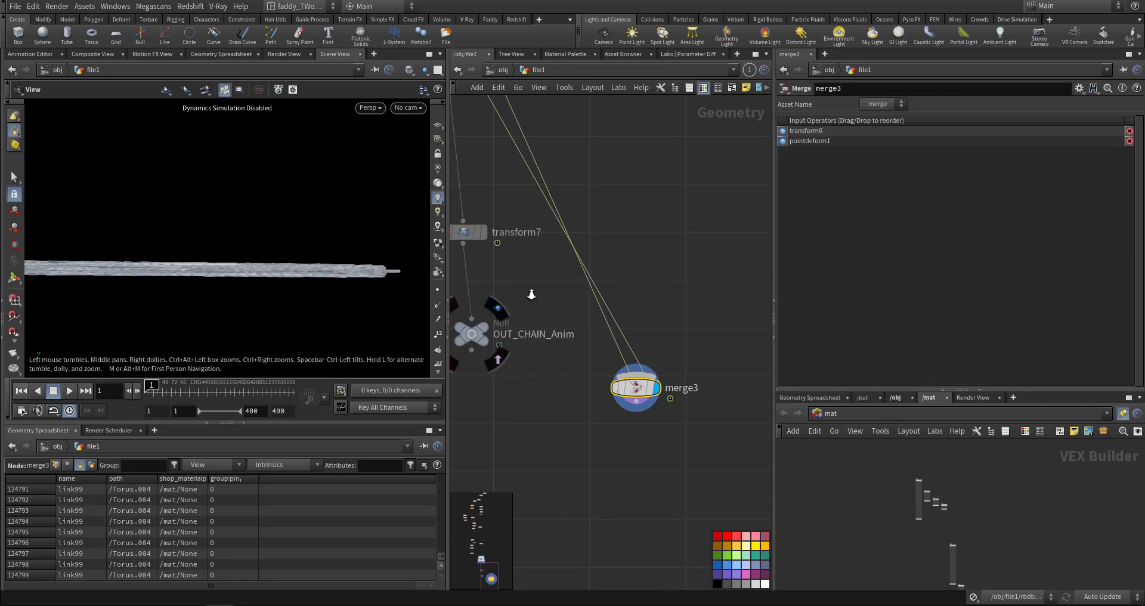
{"action": "right_click_drag", "start_coordinate": [739, 304], "coordinate": [725, 303]}
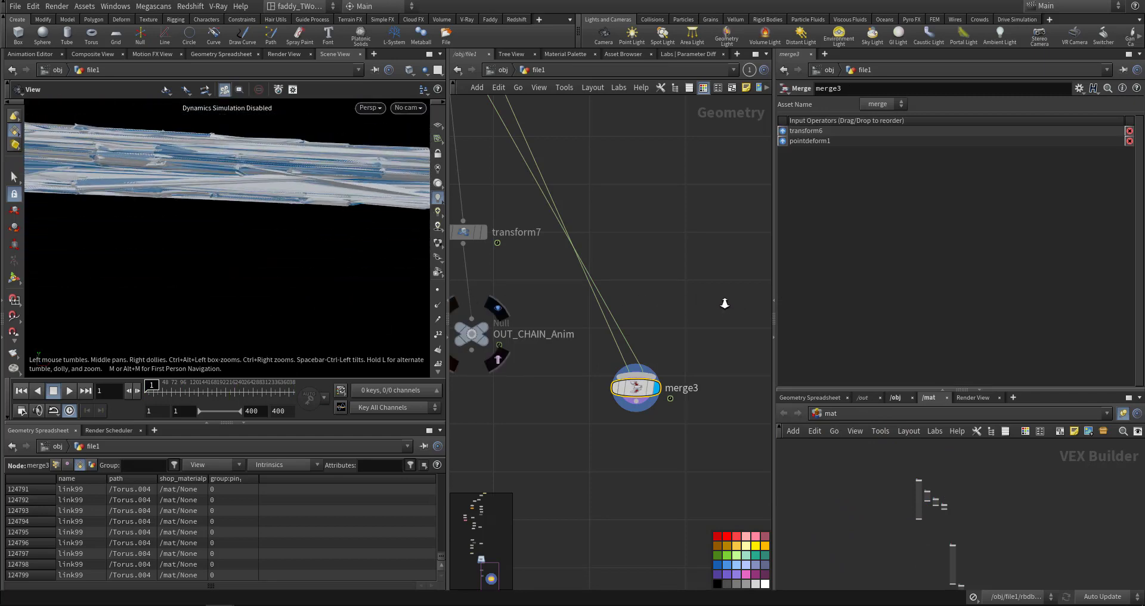
Display and select rbdbulletsolver1 instead of merge3
{"action": "middle_click_drag", "start_coordinate": [644, 288], "coordinate": [696, 441]}
{"action": "middle_click_drag", "start_coordinate": [538, 374], "coordinate": [588, 471]}
{"action": "middle_click_drag", "start_coordinate": [512, 356], "coordinate": [608, 386]}
{"action": "left_click", "coordinate": [571, 314]}
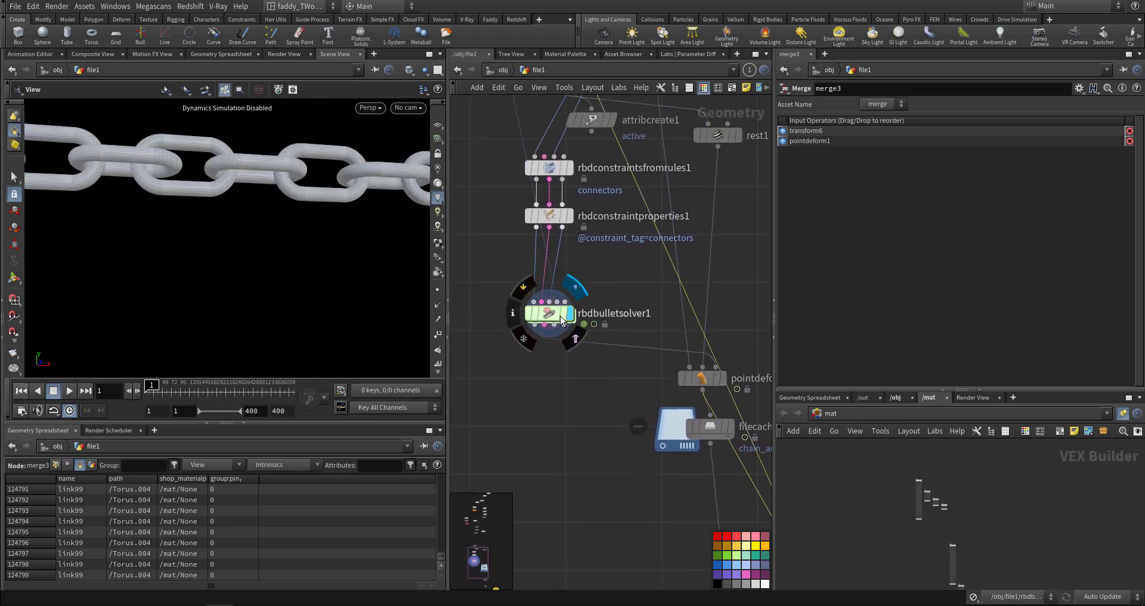
{"action": "left_click", "coordinate": [551, 315]}
Frame the whole chain in the viewport, flipbook the simulation, and stop the flipbook at about frame 51
{"action": "right_click_drag", "start_coordinate": [332, 258], "coordinate": [174, 270]}
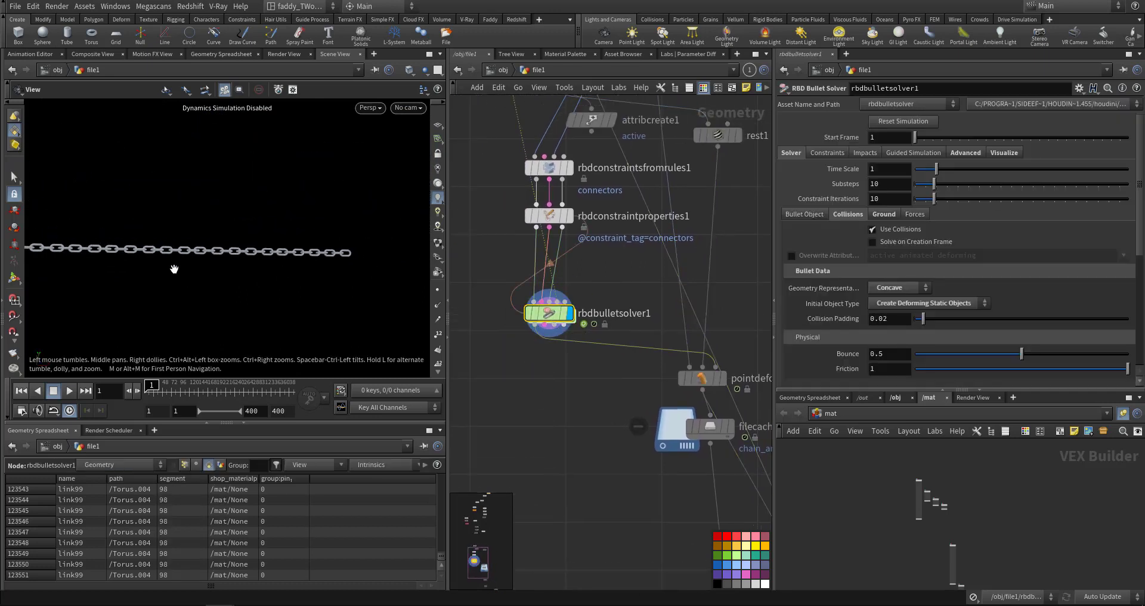
{"action": "middle_click_drag", "start_coordinate": [247, 275], "coordinate": [318, 284]}
{"action": "right_click_drag", "start_coordinate": [318, 284], "coordinate": [218, 287]}
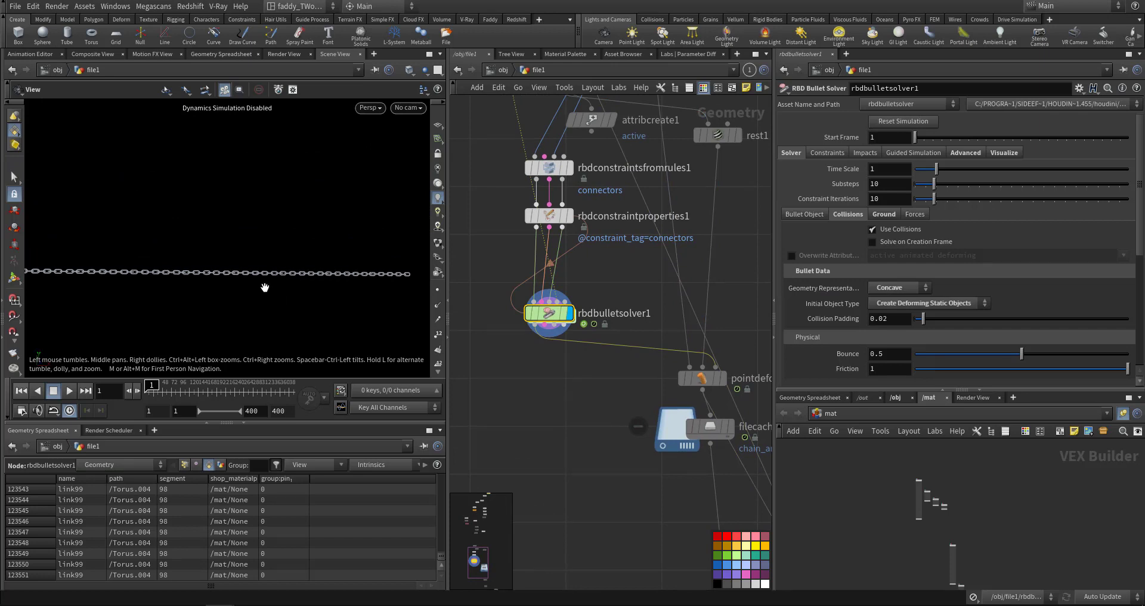
{"action": "mouse_move", "coordinate": [265, 287]}
{"action": "middle_mouse_down"}
{"action": "mouse_move", "coordinate": [329, 295]}
{"action": "mouse_move", "coordinate": [252, 303]}
{"action": "middle_mouse_up"}
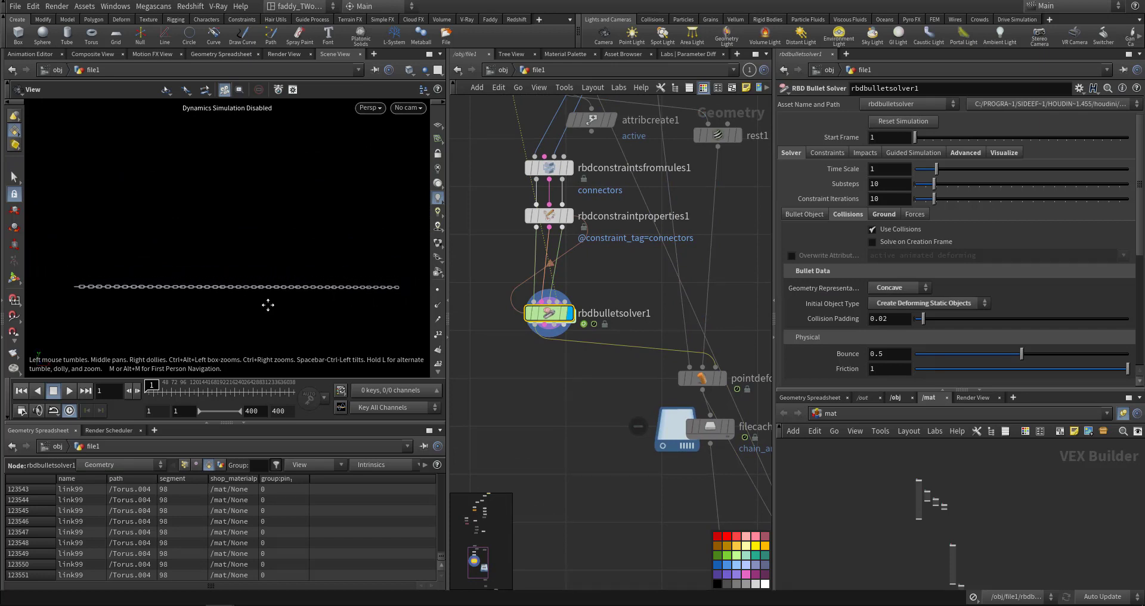
{"action": "right_click_drag", "start_coordinate": [260, 304], "coordinate": [250, 307]}
{"action": "middle_click_drag", "start_coordinate": [250, 307], "coordinate": [248, 321]}
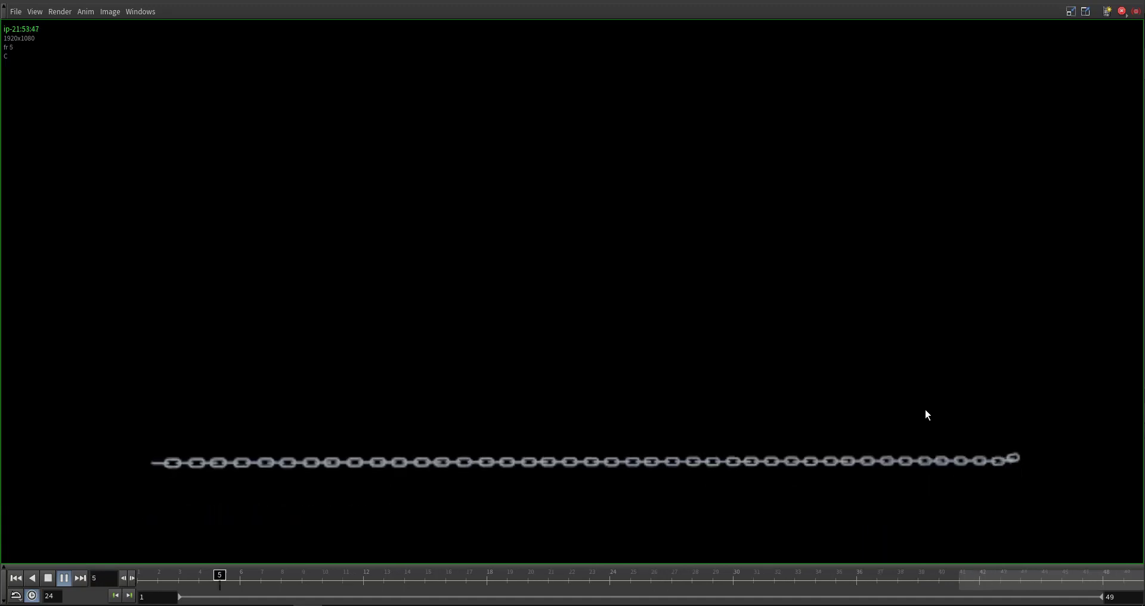
{"action": "left_click", "coordinate": [1125, 6]}
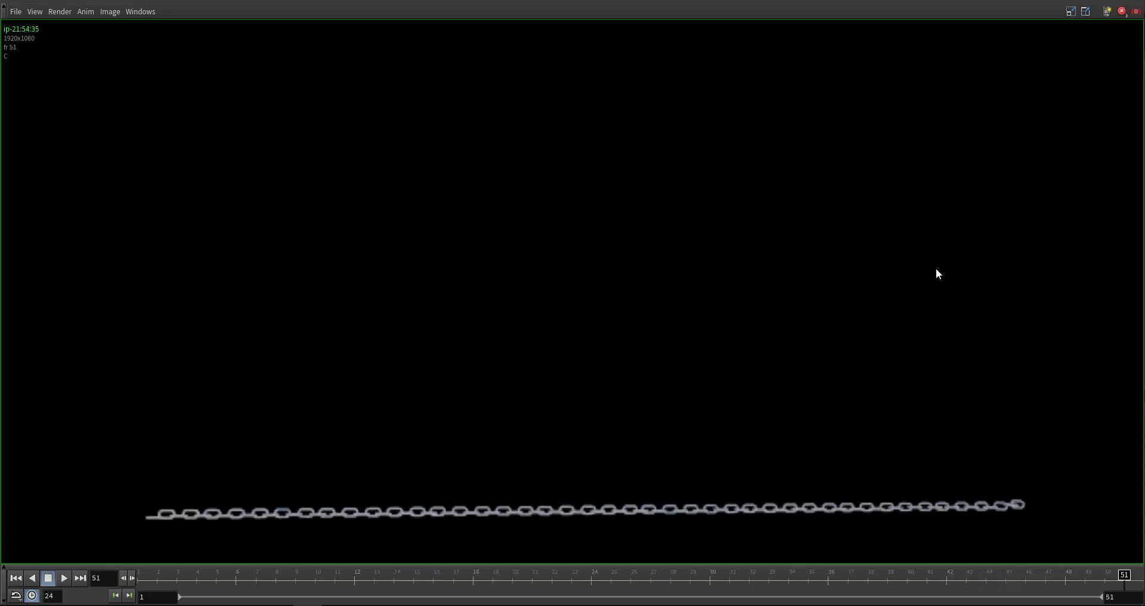
Feed attribtransfer1 into rbdconstraintsfromrules1's first input and, through attribcreate1, into its third input in place of convexdecomposition1
{"action": "middle_click_drag", "start_coordinate": [590, 412], "coordinate": [636, 511]}
{"action": "scroll", "coordinate": [546, 400], "scroll_direction": "down", "scroll_amount": 3}
{"action": "middle_click_drag", "start_coordinate": [513, 350], "coordinate": [603, 542]}
{"action": "middle_click_drag", "start_coordinate": [630, 298], "coordinate": [570, 308]}
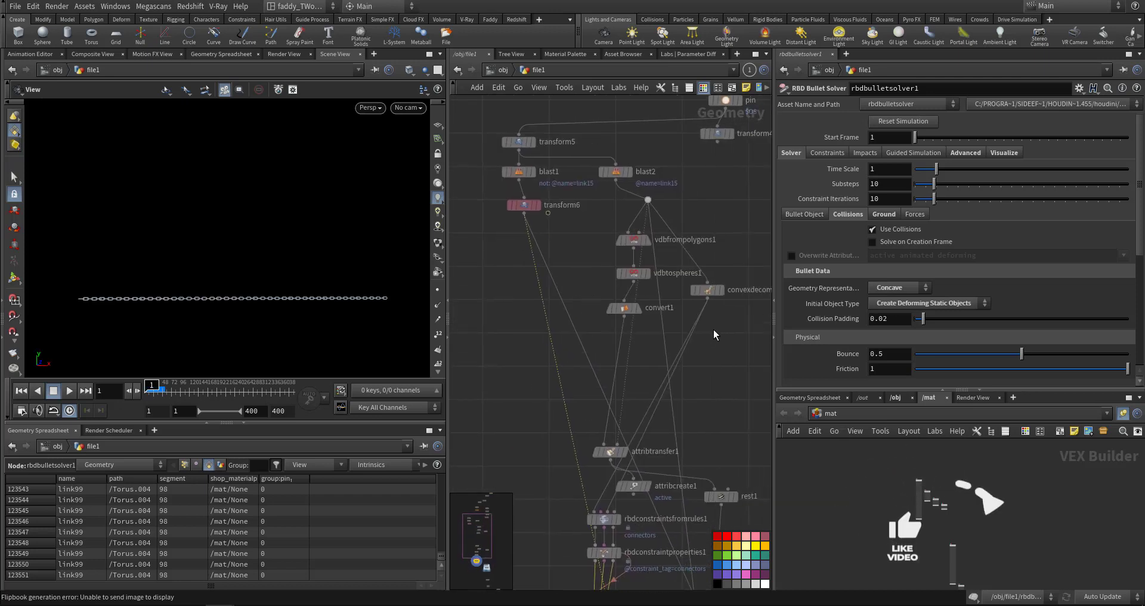
{"action": "middle_click_drag", "start_coordinate": [712, 374], "coordinate": [741, 313]}
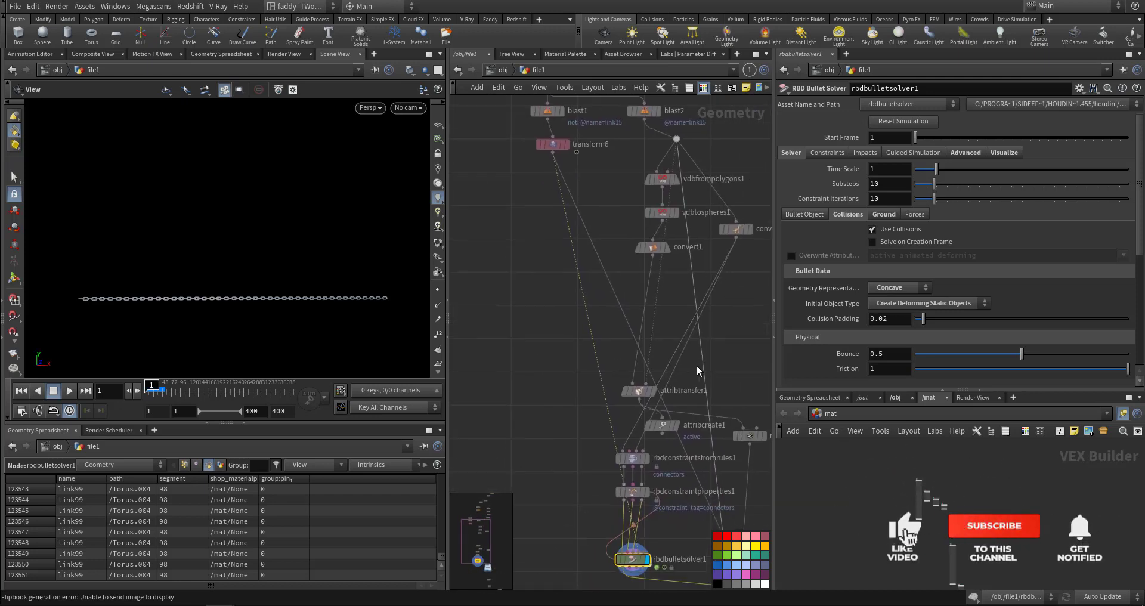
{"action": "middle_click_drag", "start_coordinate": [622, 425], "coordinate": [628, 399]}
{"action": "left_click_drag", "start_coordinate": [643, 392], "coordinate": [666, 411]}
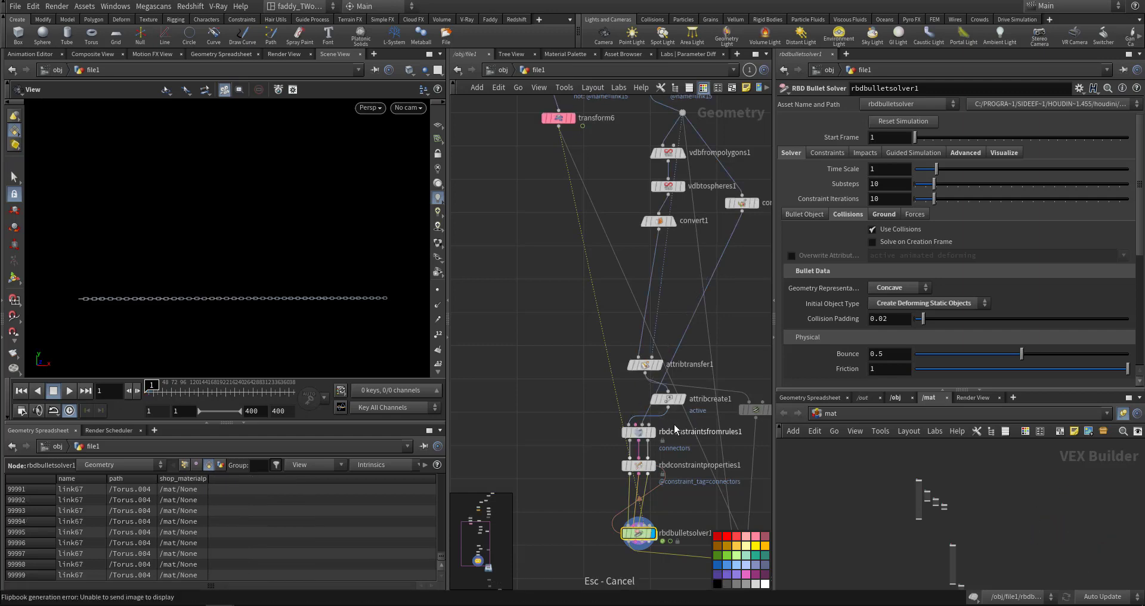
{"action": "scroll", "coordinate": [662, 416], "scroll_direction": "up", "scroll_amount": 3}
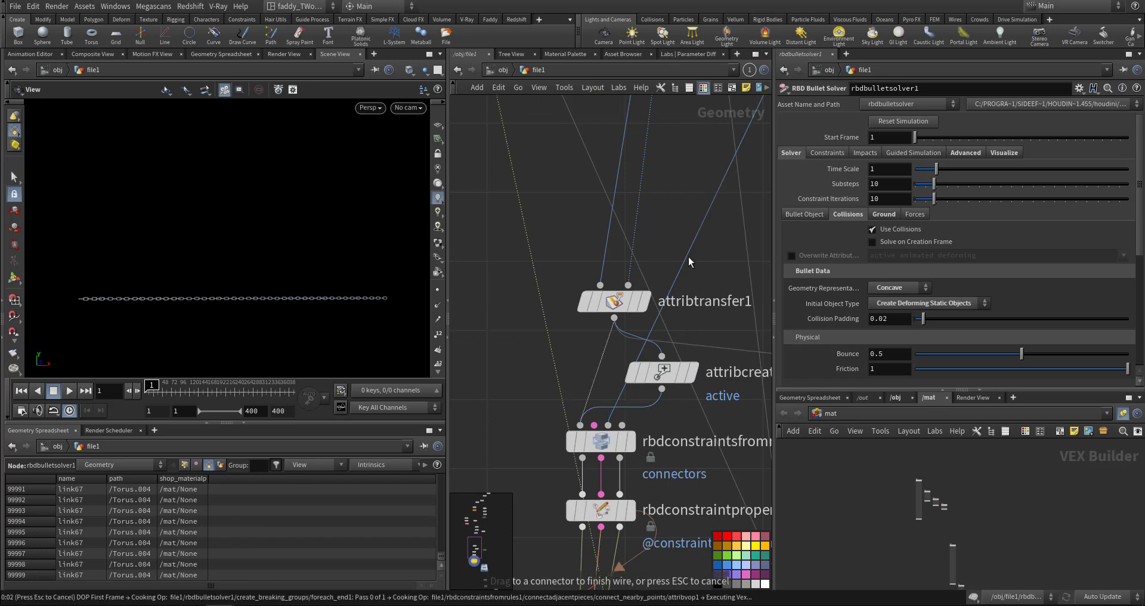
{"action": "left_click_drag", "start_coordinate": [689, 258], "coordinate": [685, 329]}
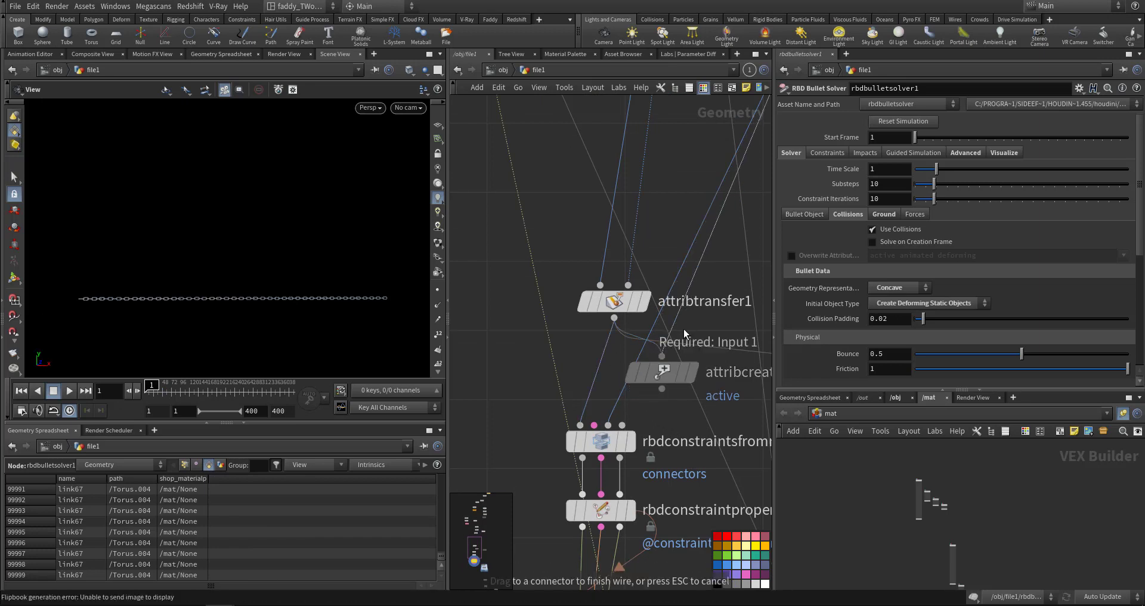
Select attribcreate1, which writes the active attribute, and bypass it
{"action": "left_click", "coordinate": [663, 375]}
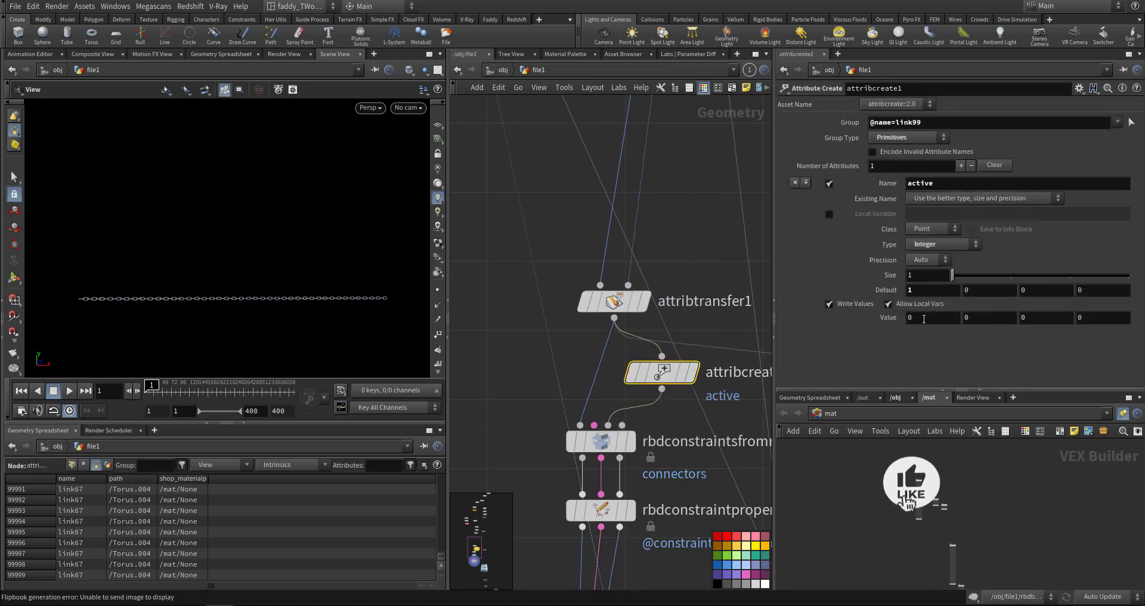
{"action": "left_click", "coordinate": [923, 319]}
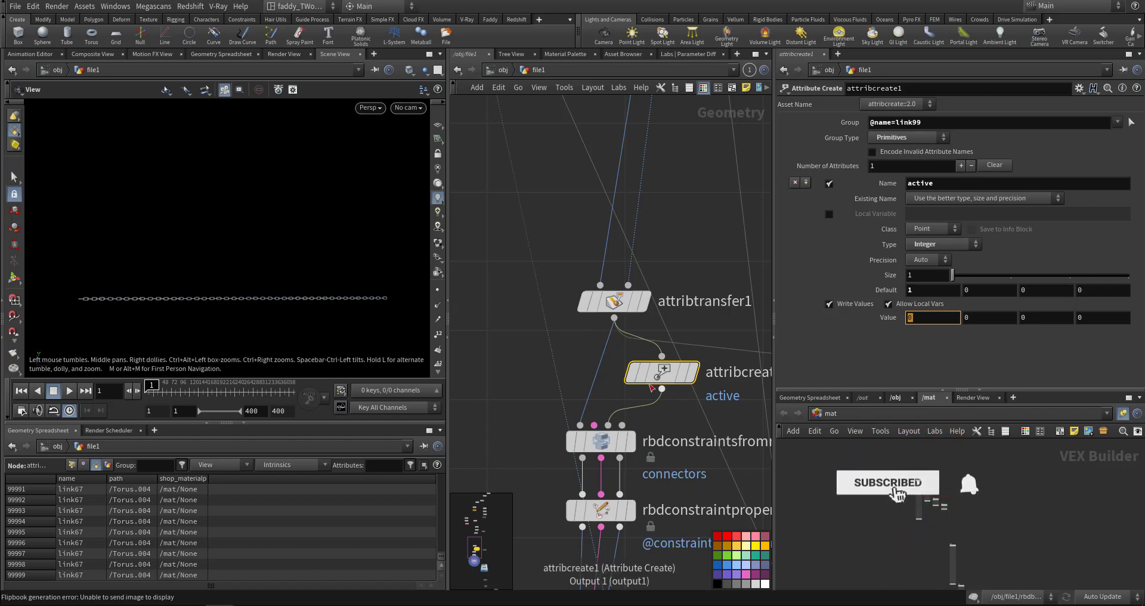
{"action": "mouse_move", "coordinate": [635, 346]}
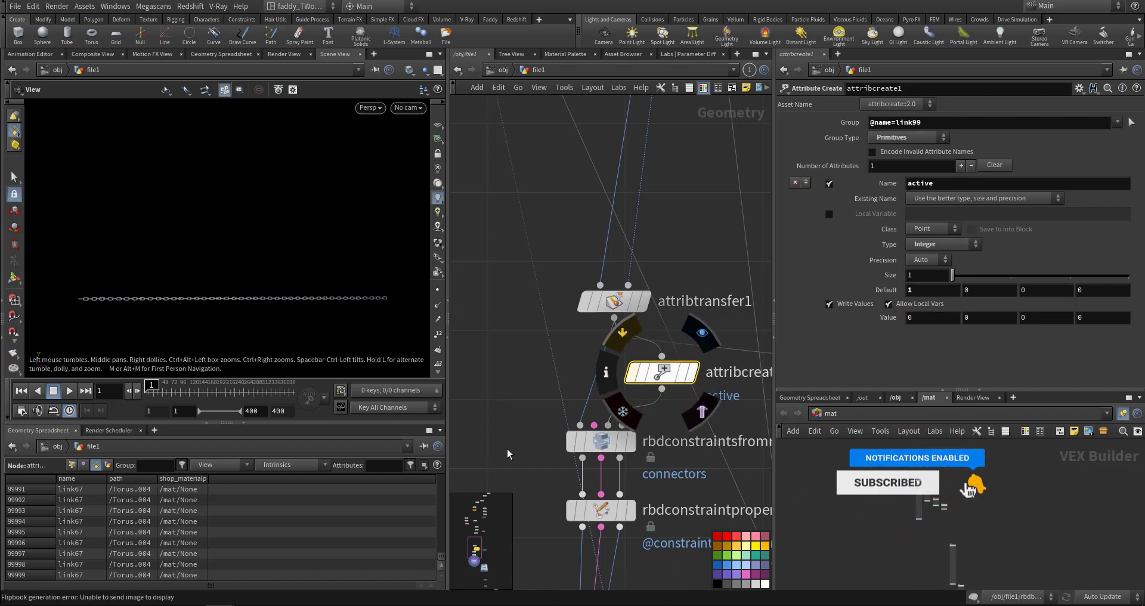
{"action": "key", "text": "q"}
Display merge3, flipbook the chain over frames 1 to 400, and play the result
{"action": "mouse_move", "coordinate": [514, 455]}
{"action": "middle_mouse_down"}
{"action": "mouse_move", "coordinate": [520, 394]}
{"action": "mouse_move", "coordinate": [472, 282]}
{"action": "middle_mouse_up"}
{"action": "middle_click_drag", "start_coordinate": [508, 357], "coordinate": [496, 288]}
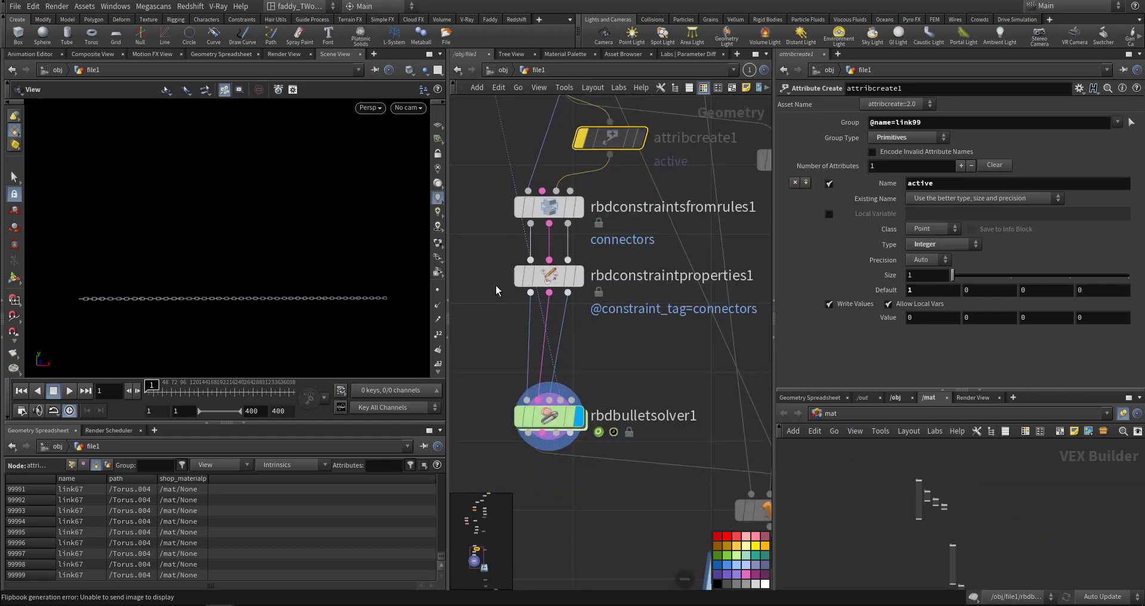
{"action": "middle_click_drag", "start_coordinate": [611, 495], "coordinate": [477, 298]}
{"action": "middle_click_drag", "start_coordinate": [632, 513], "coordinate": [562, 368]}
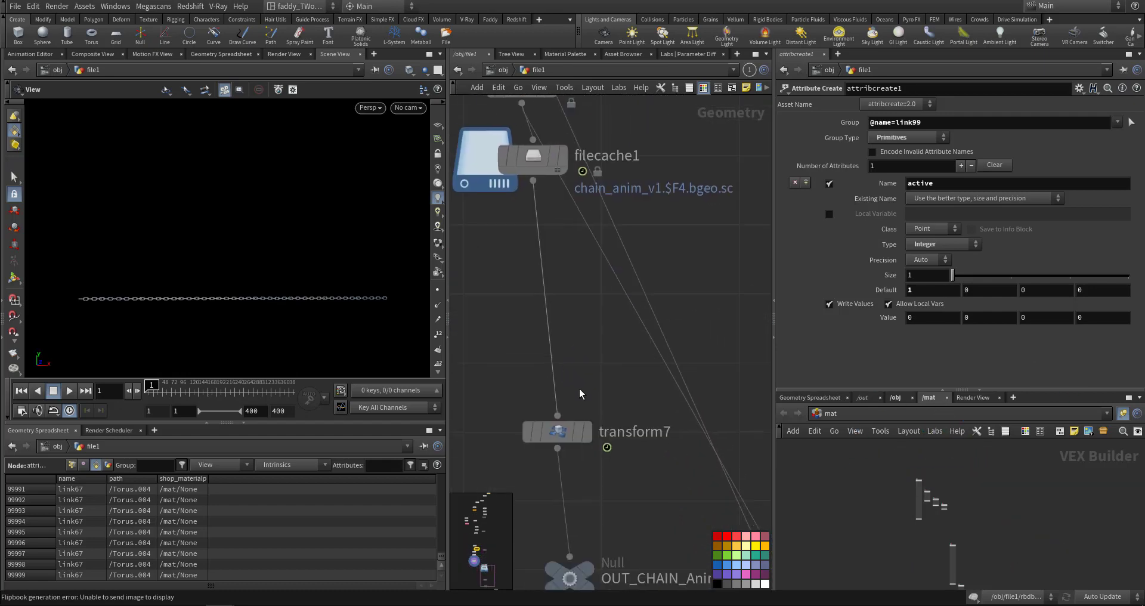
{"action": "mouse_move", "coordinate": [667, 475]}
{"action": "middle_mouse_down"}
{"action": "mouse_move", "coordinate": [597, 334]}
{"action": "mouse_move", "coordinate": [577, 445]}
{"action": "mouse_move", "coordinate": [565, 434]}
{"action": "middle_mouse_up"}
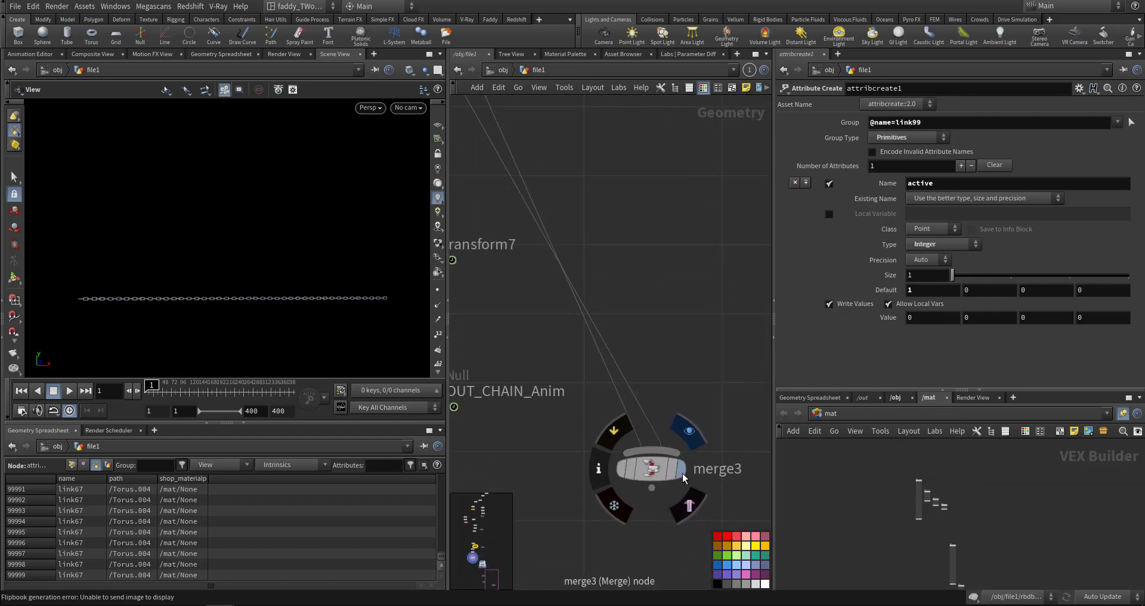
{"action": "left_click", "coordinate": [657, 477]}
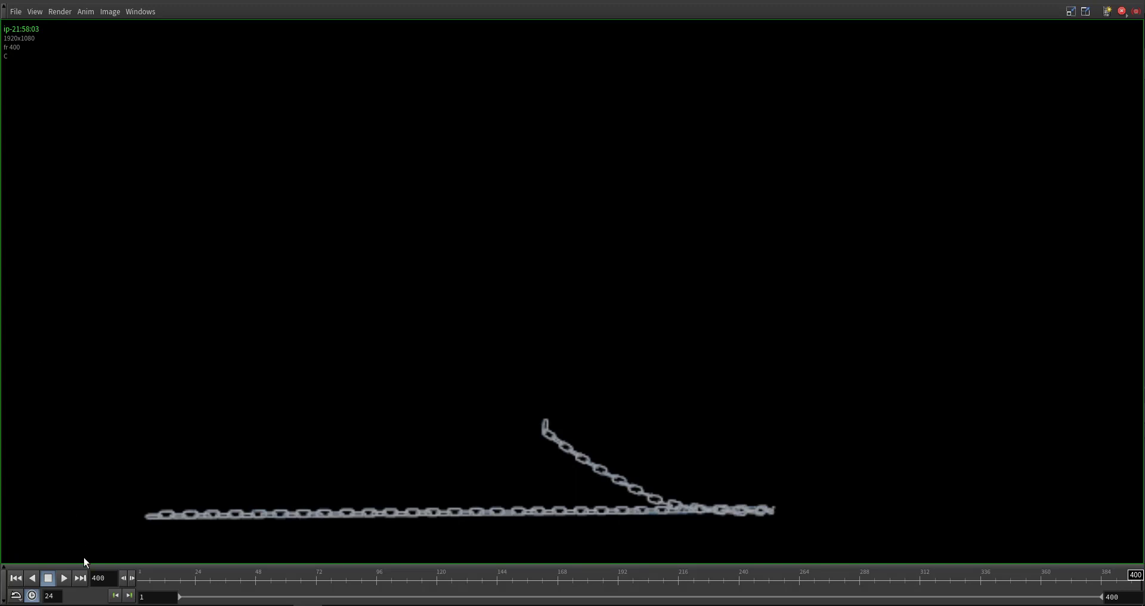
{"action": "left_click", "coordinate": [64, 578]}
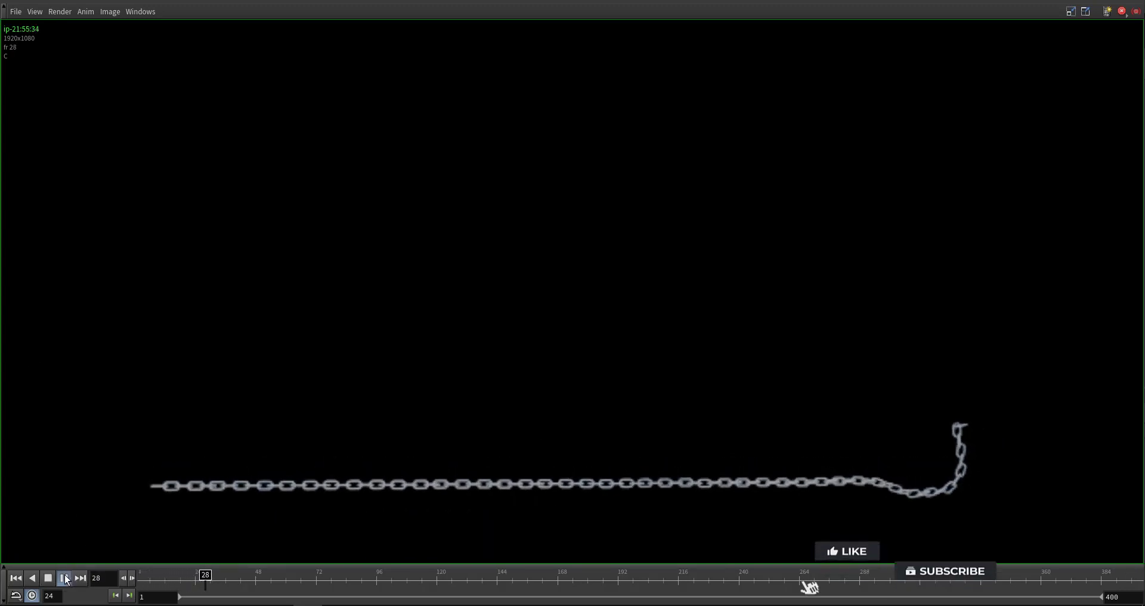